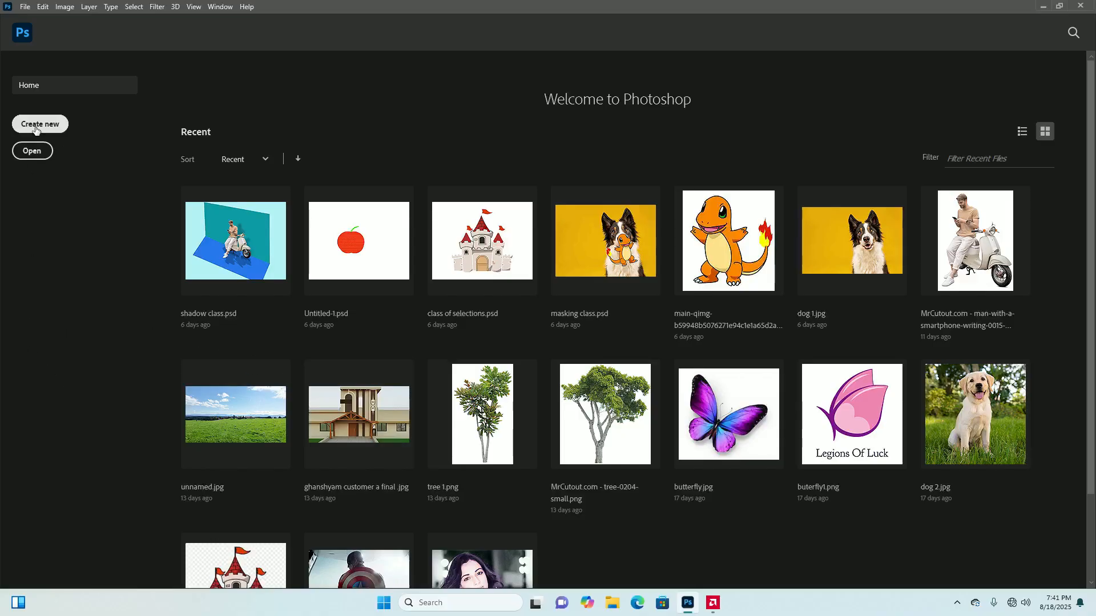
Open the recent image dog 1.jpg, add a blank layer above it and make the Background layer active
left_click(806, 245)
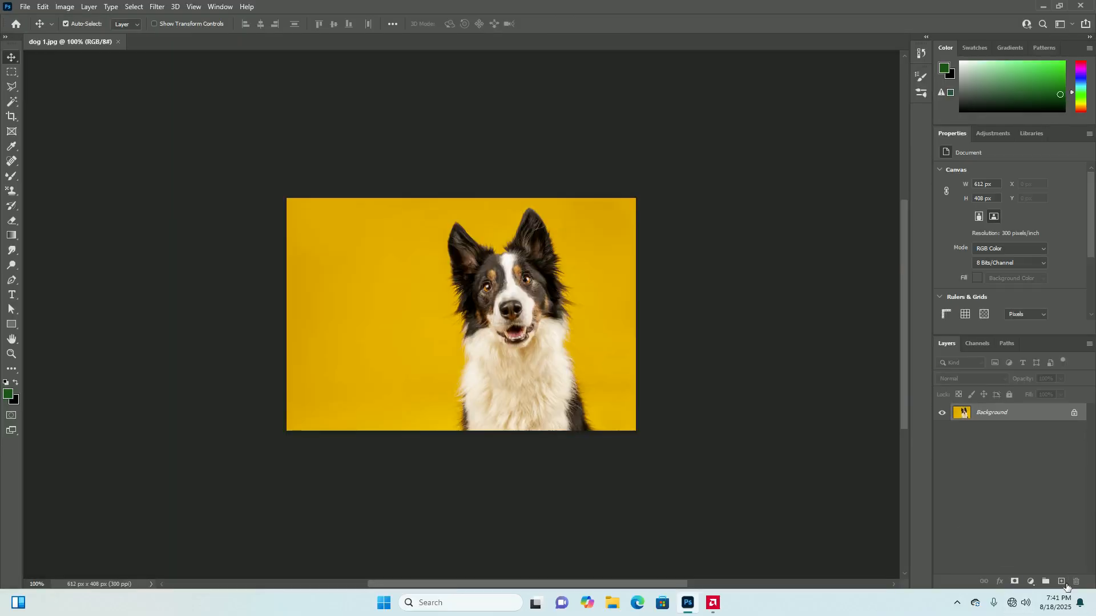
left_click(1062, 582)
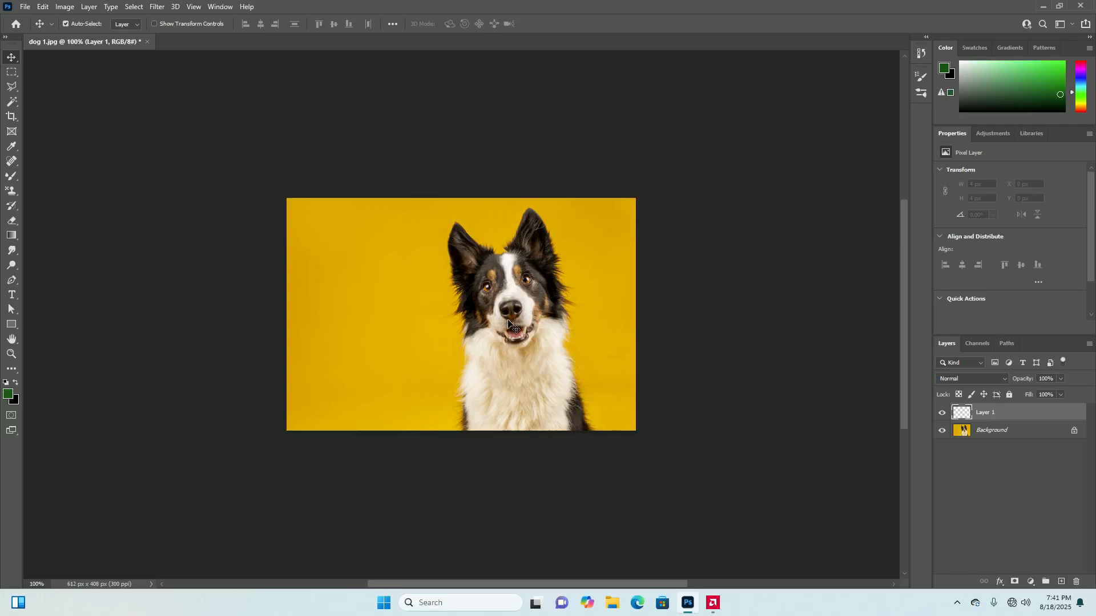
left_click(993, 431)
left_click(996, 414)
left_click(989, 433)
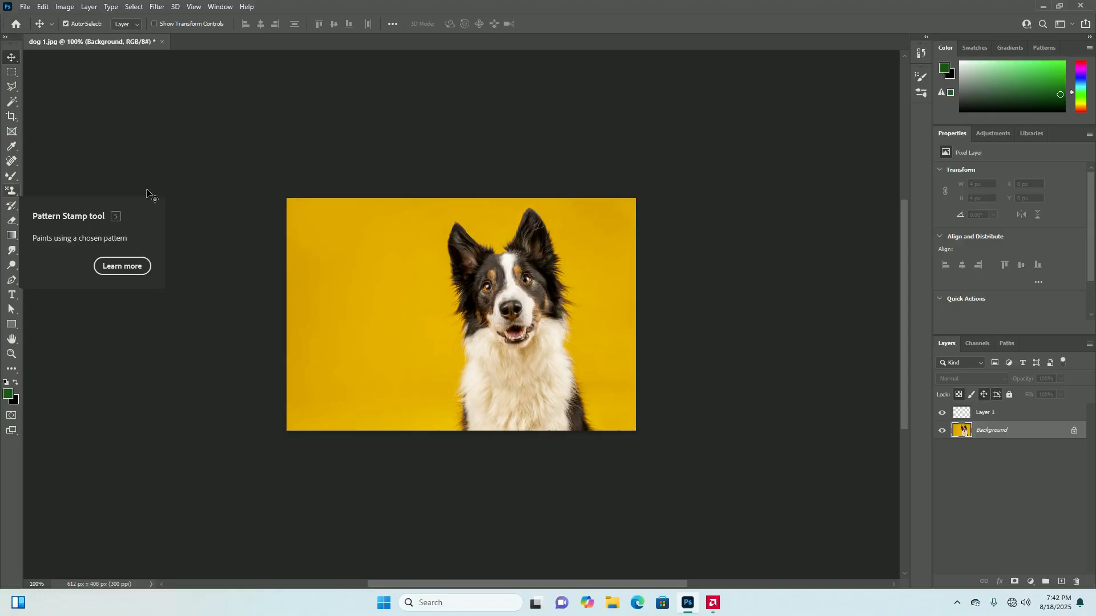
Switch from the Pattern Stamp tool to the Clone Stamp tool
left_click(8, 192)
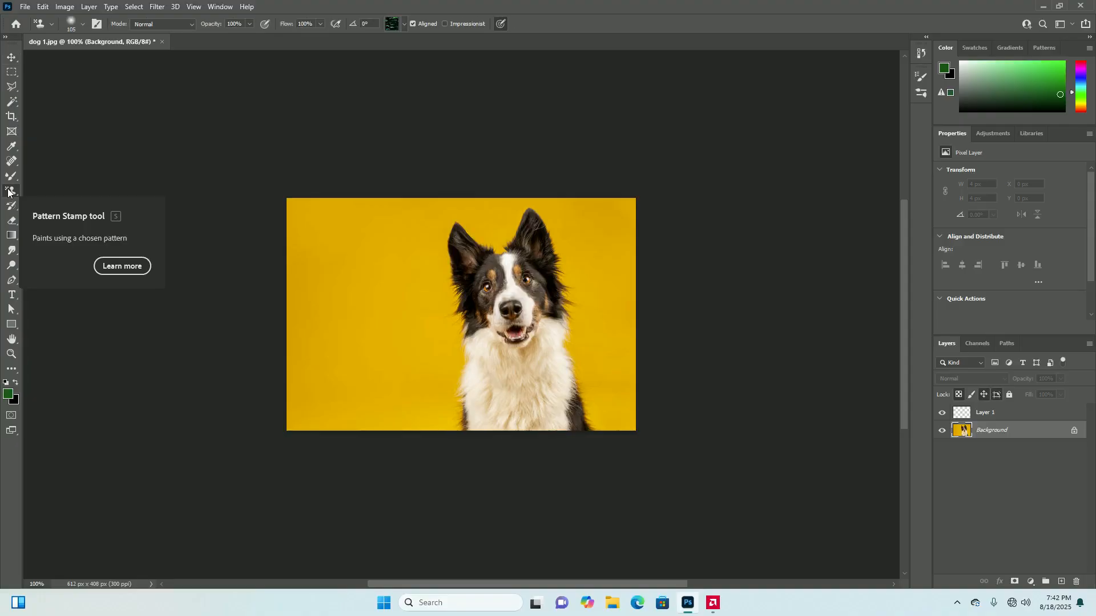
key("shift+s")
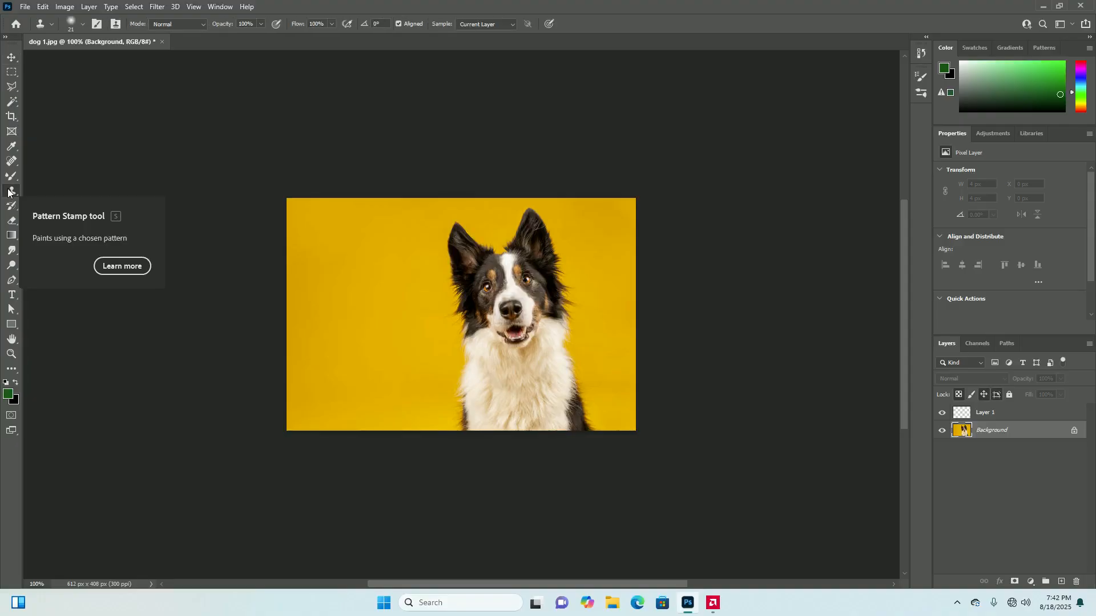
key("shift+s")
key("shift+s")
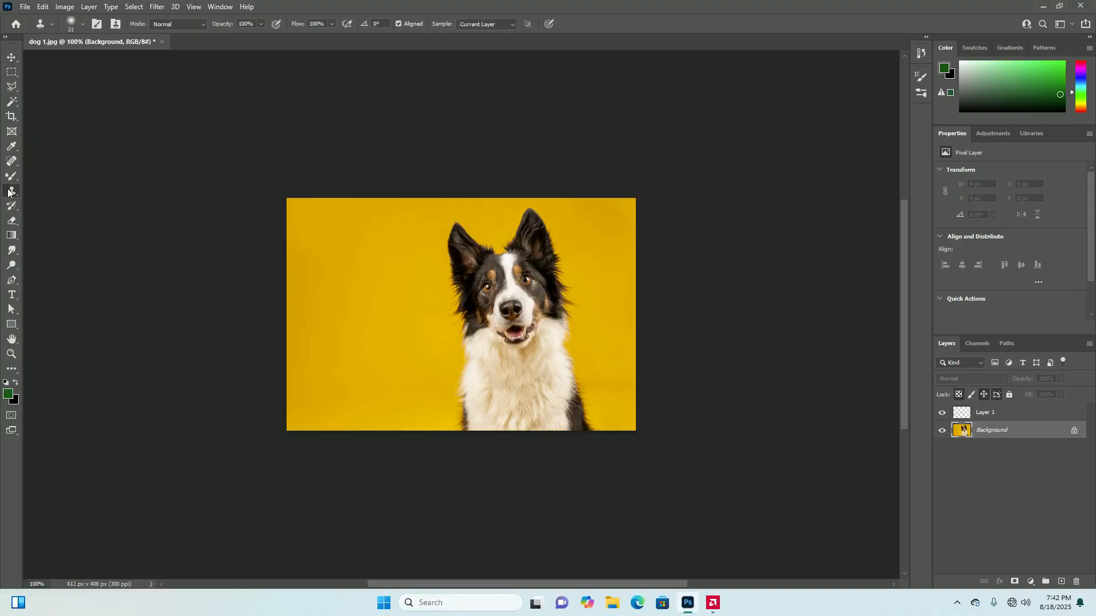
right_click(13, 194)
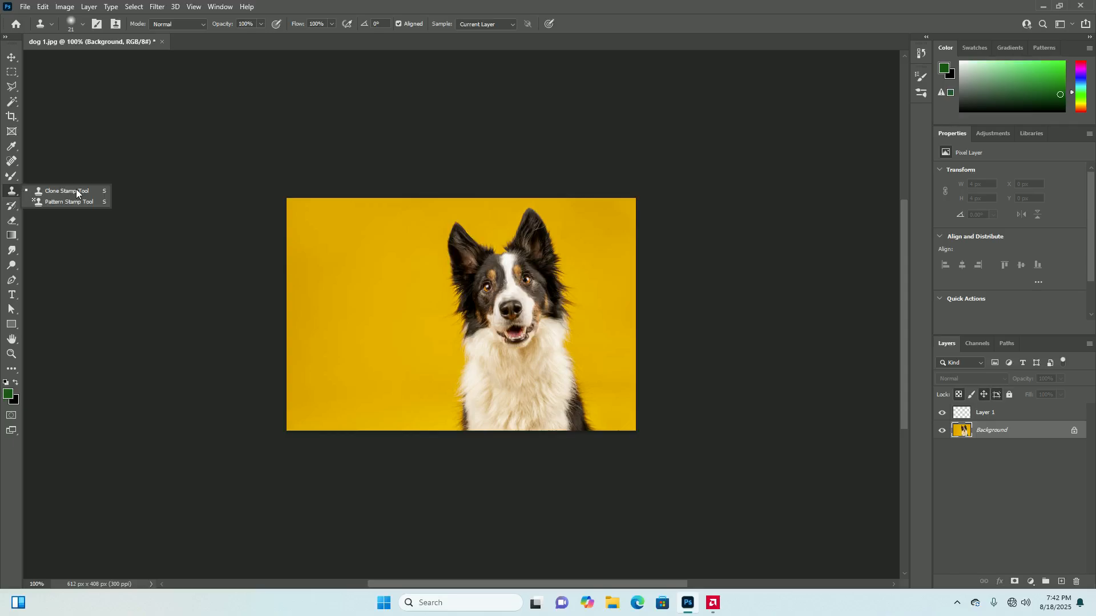
left_click(77, 192)
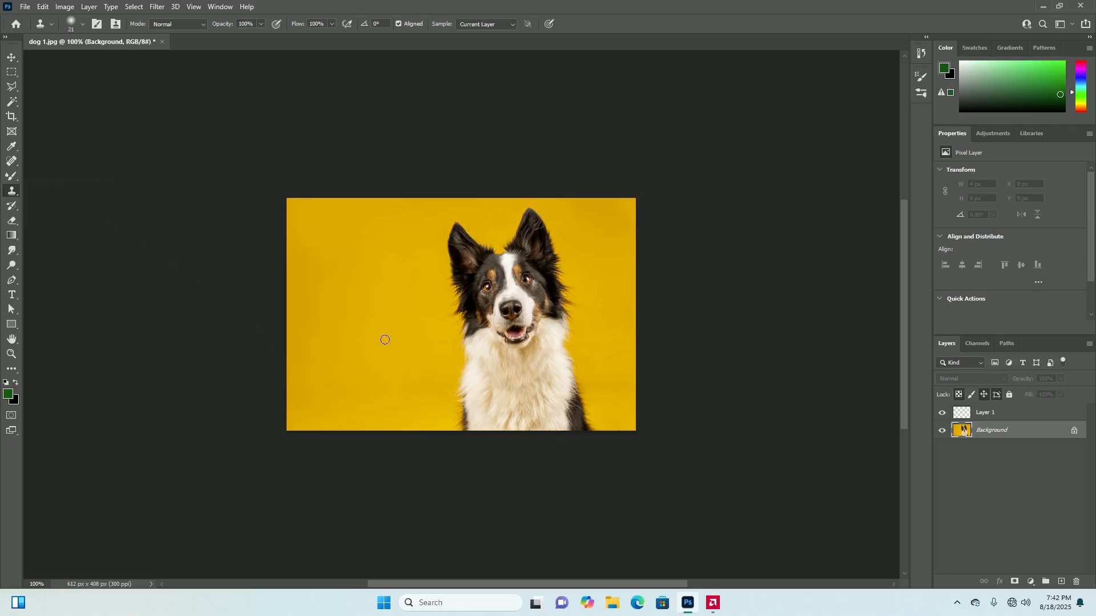
Enlarge the soft Clone Stamp brush to 44 px
scroll(415, 339, "up", 2)
scroll(416, 340, "down", 3)
scroll(450, 322, "up", 5)
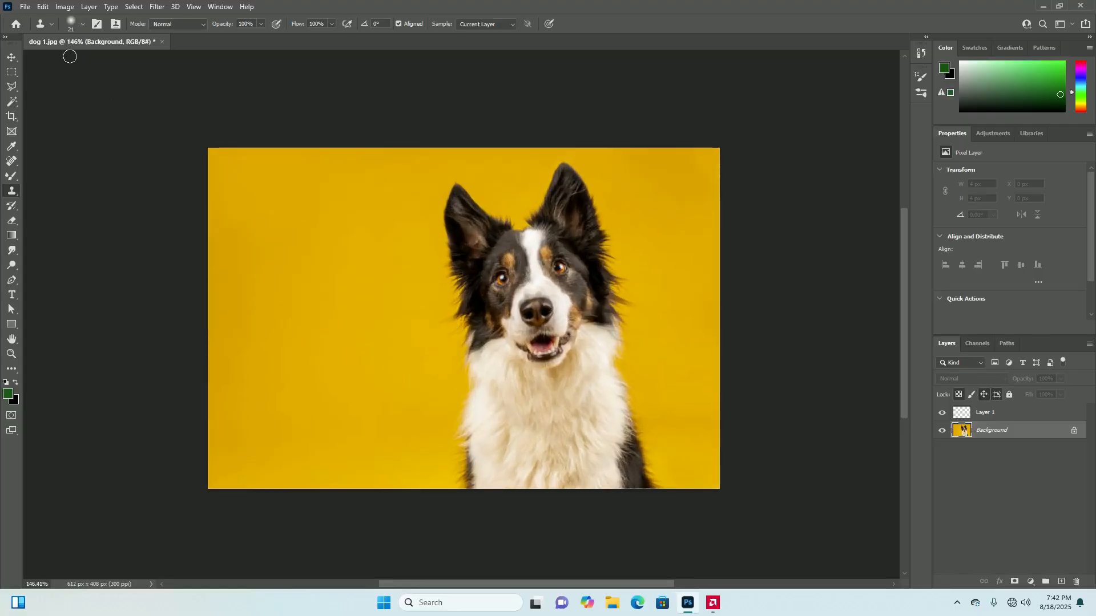
left_click(83, 24)
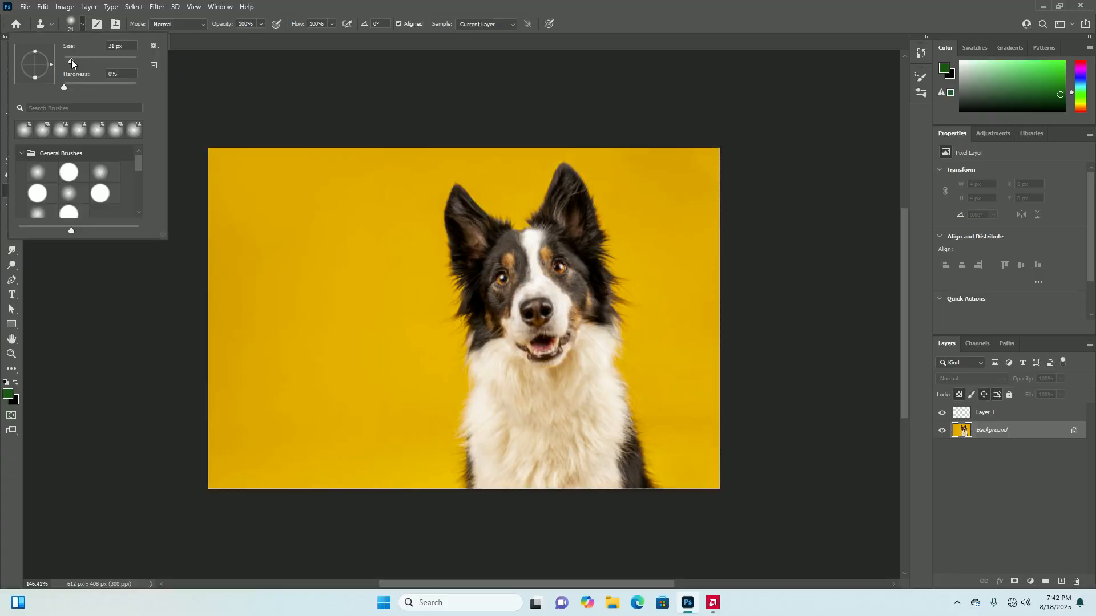
left_click_drag(74, 63, 80, 64)
left_click(83, 24)
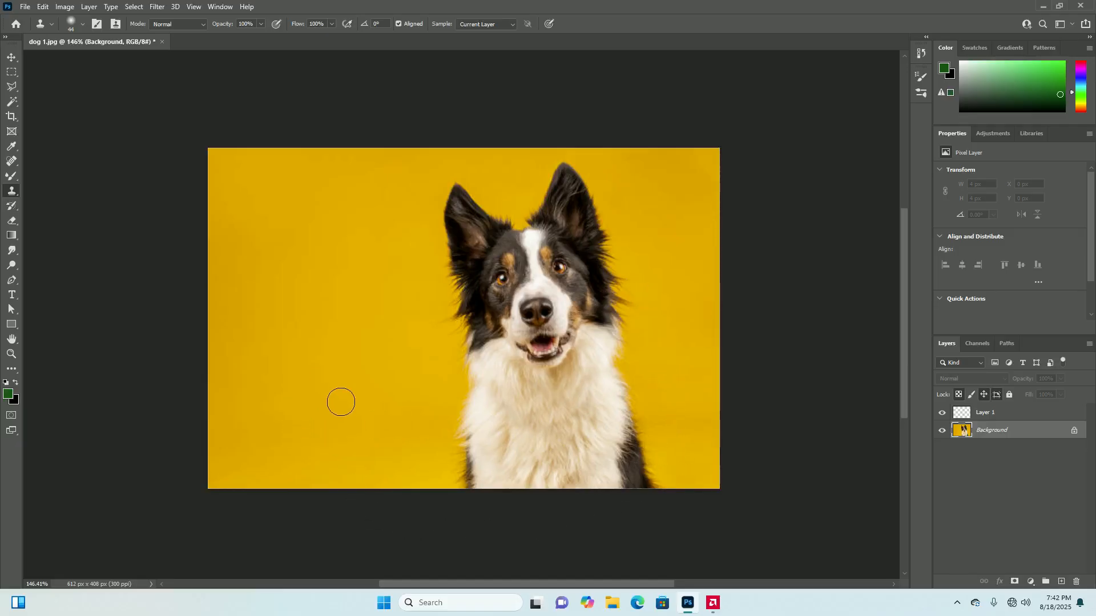
Try cloning the plain yellow backdrop over the dog's lower side, and merge the visible layers into Background
left_click(295, 357, "alt")
mouse_move(638, 385)
left_mouse_down()
mouse_move(671, 486)
mouse_move(668, 458)
mouse_move(649, 396)
mouse_move(664, 487)
left_mouse_up()
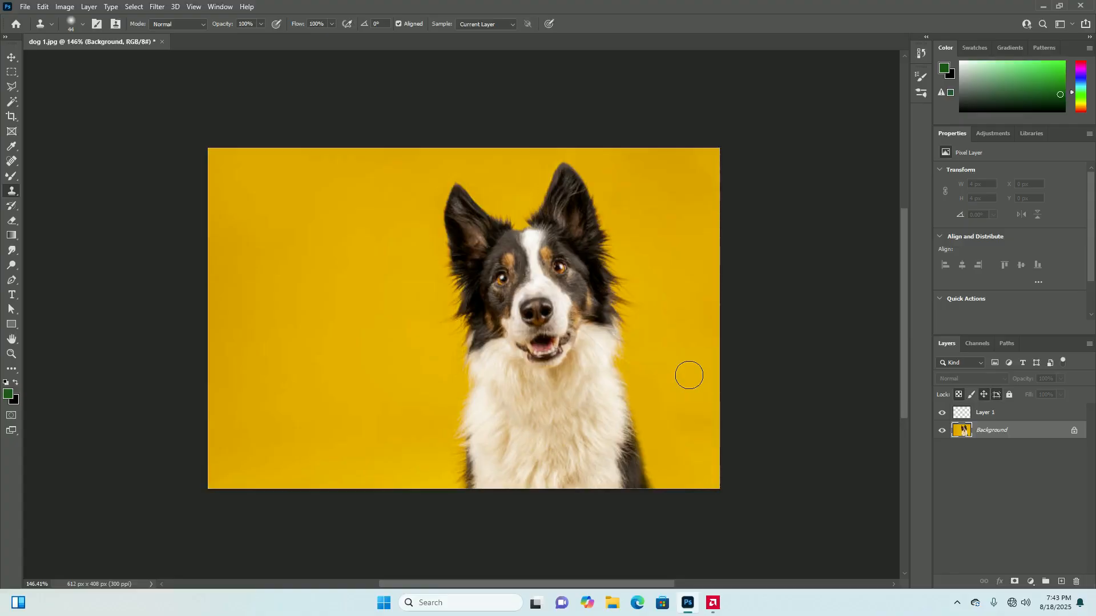
key("ctrl+shift+e")
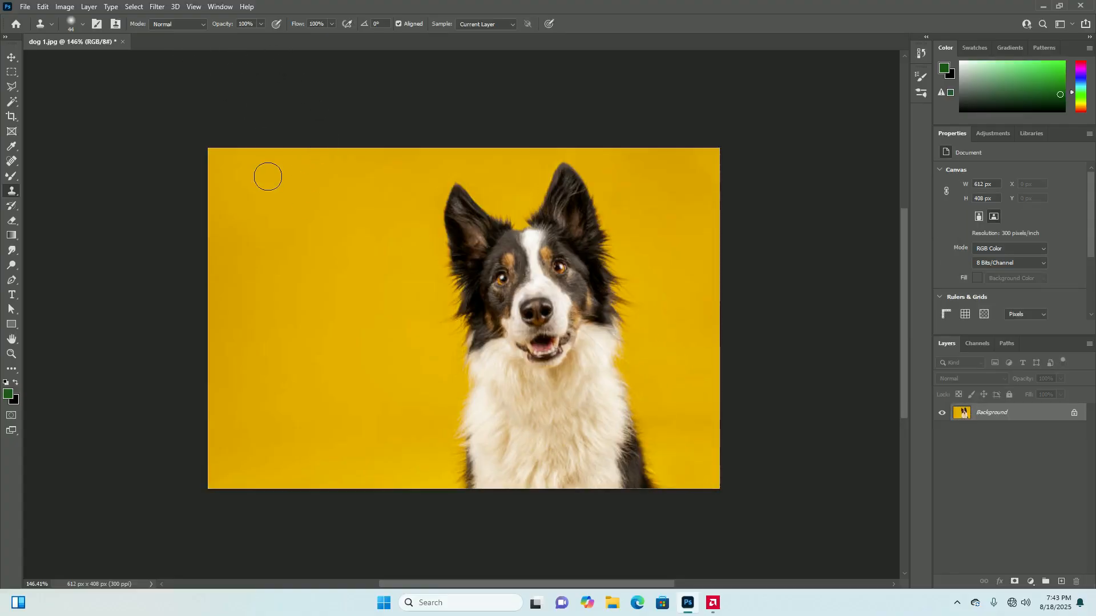
Try a reduced-opacity clone stroke over the dog's side, undo it, and restore the brush opacity to 100%
left_click(264, 23)
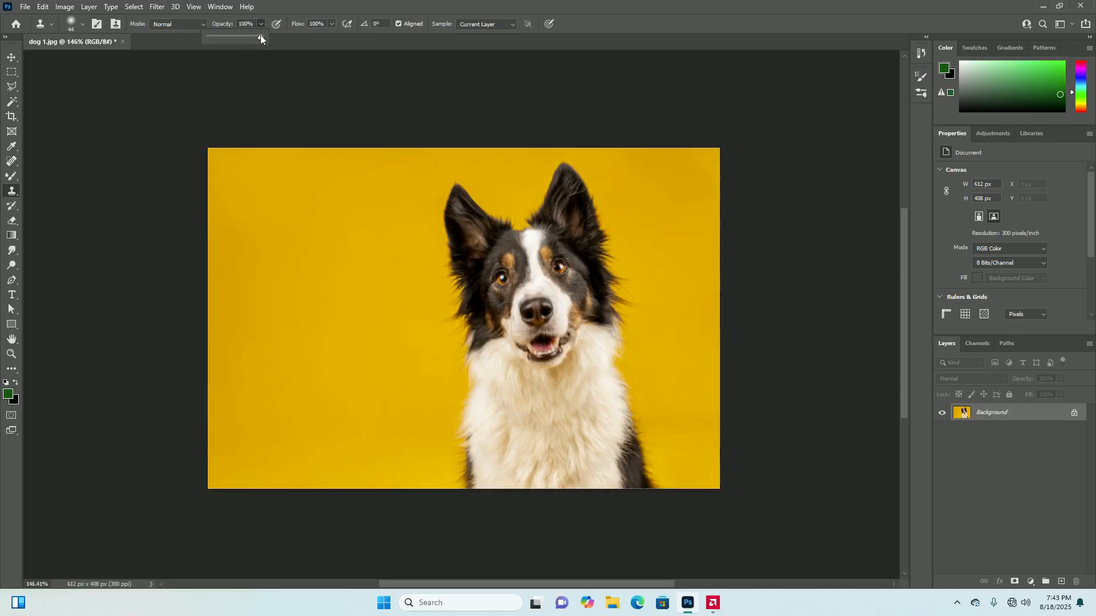
left_click_drag(231, 39, 229, 39)
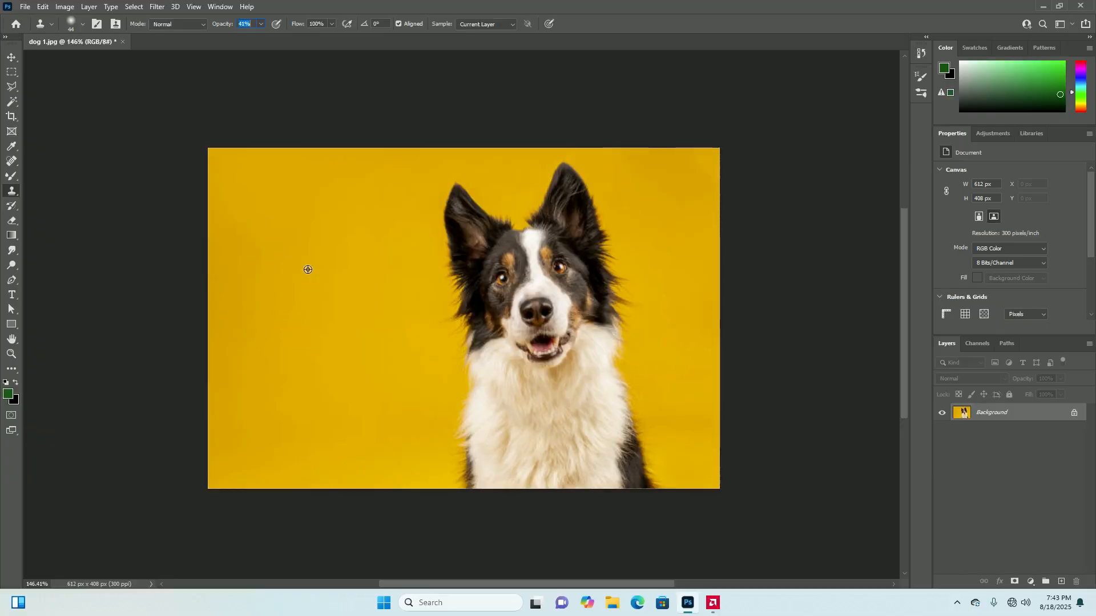
mouse_move(643, 384)
left_mouse_down()
mouse_move(655, 445)
mouse_move(644, 432)
mouse_move(641, 444)
mouse_move(655, 465)
mouse_move(659, 446)
left_mouse_up()
key("ctrl+z")
left_click(261, 23)
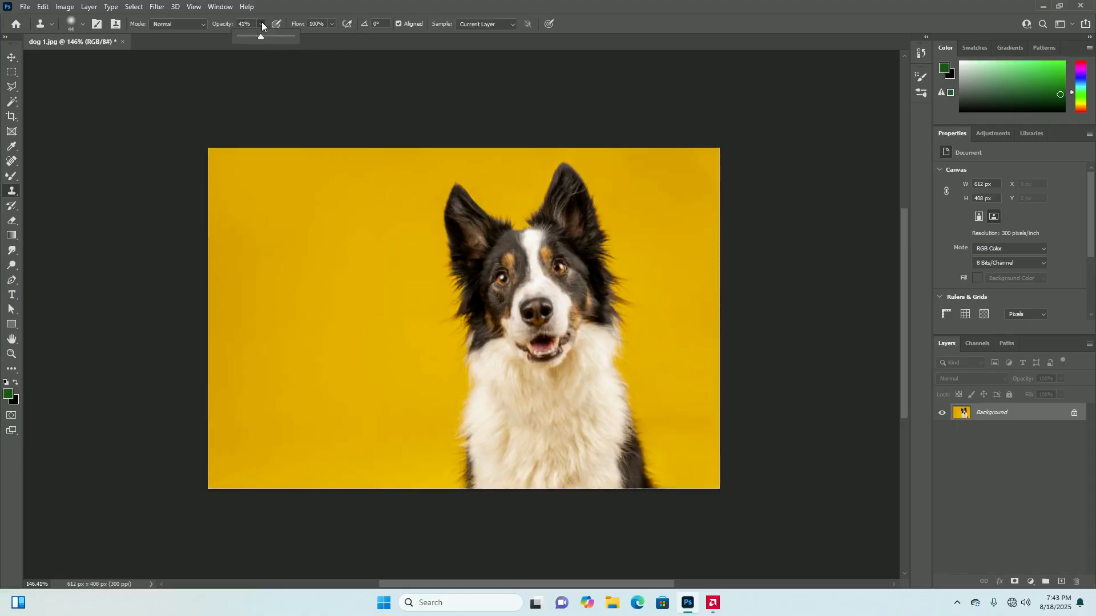
left_click_drag(261, 38, 266, 38)
Add a new blank layer above Background and keep the new layer active
left_click(1062, 582)
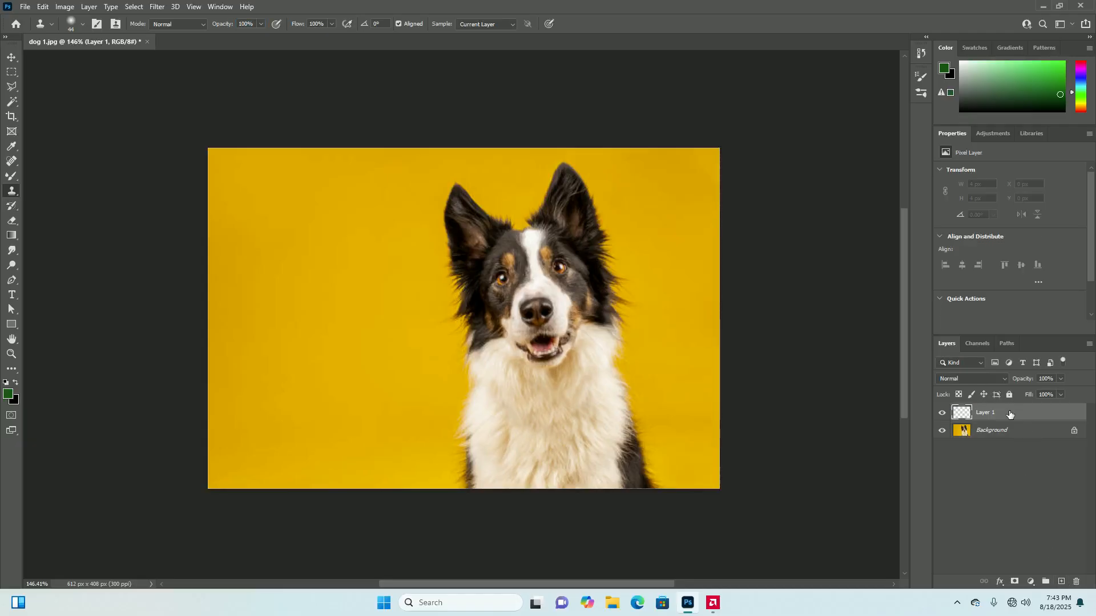
left_click(1002, 432)
left_click(1002, 414)
Try cloning the yellow backdrop onto Layer 1 over the dog's chest and nose, and undo the nose stroke
left_click(272, 350, "alt")
mouse_move(500, 450)
left_mouse_down()
mouse_move(505, 421)
mouse_move(631, 454)
mouse_move(824, 425)
left_mouse_up()
left_click(997, 433)
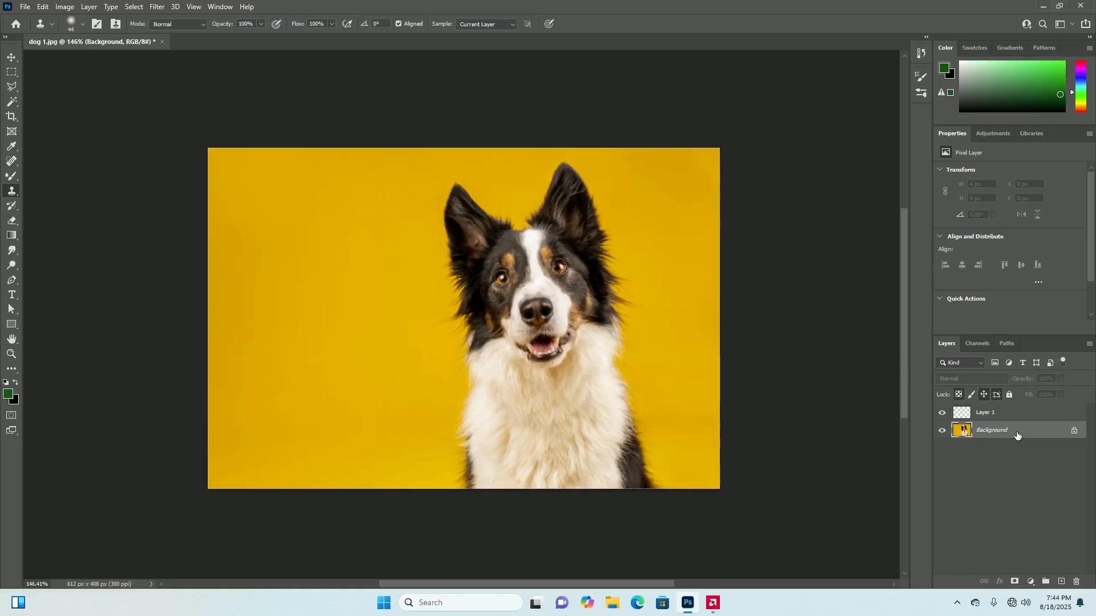
left_click(978, 413)
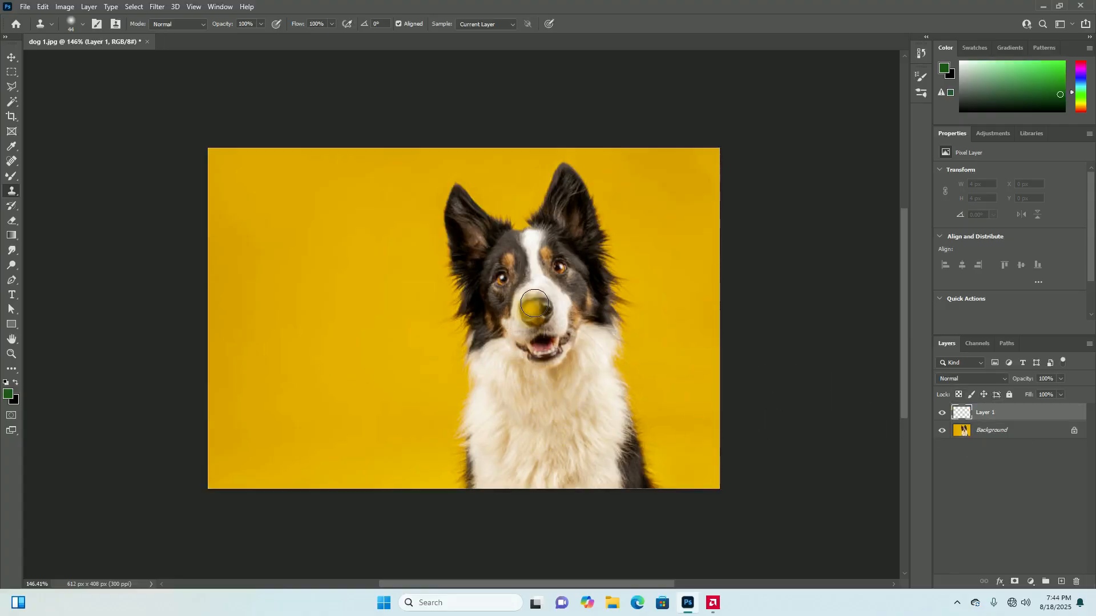
mouse_move(537, 303)
left_mouse_down()
mouse_move(525, 332)
mouse_move(563, 315)
mouse_move(533, 323)
left_mouse_up()
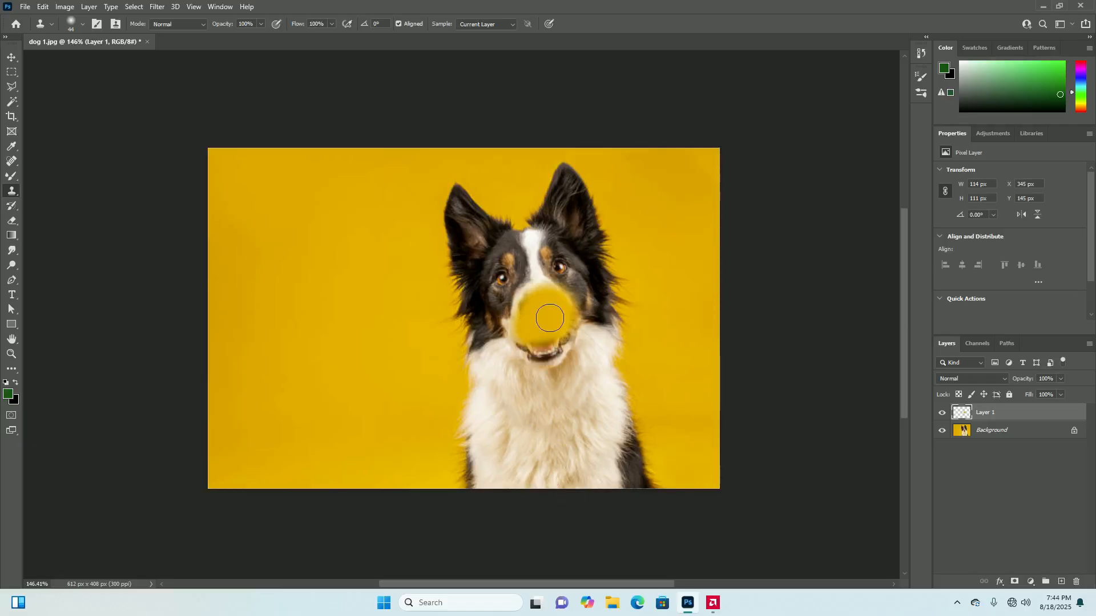
key("ctrl+z")
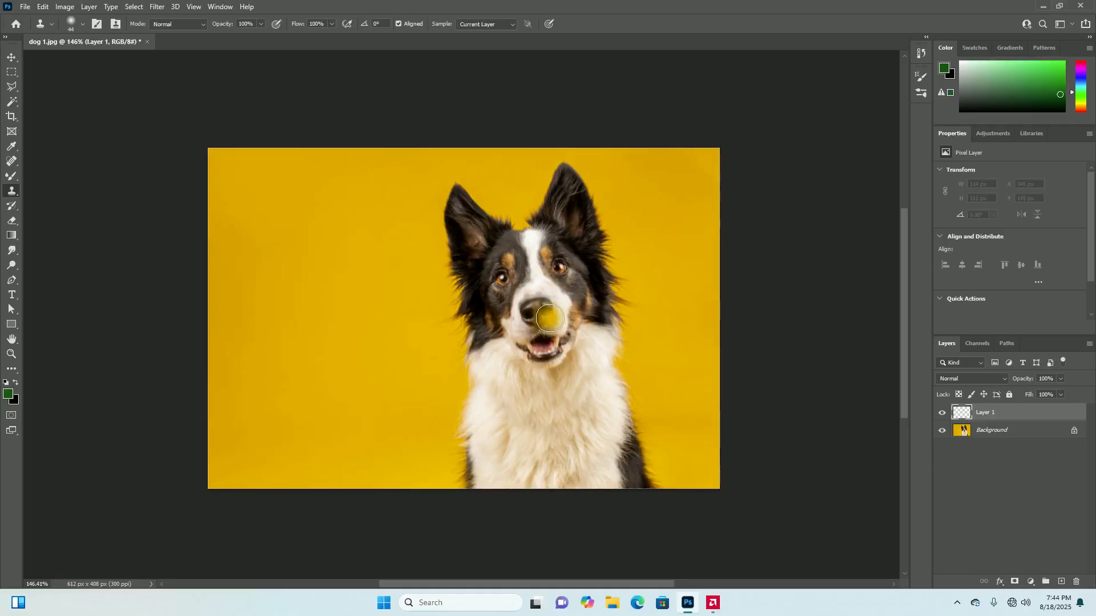
Try a clone stroke of the yellow backdrop on Layer 1 along the outer edge of the dog's chest, and undo it
left_click(998, 431)
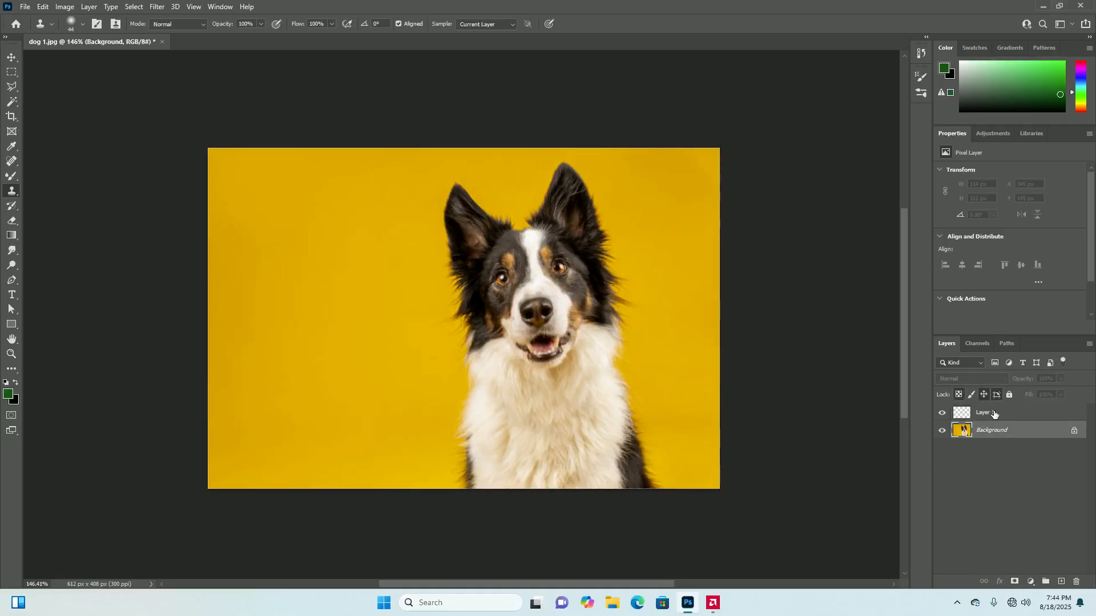
left_click(994, 413)
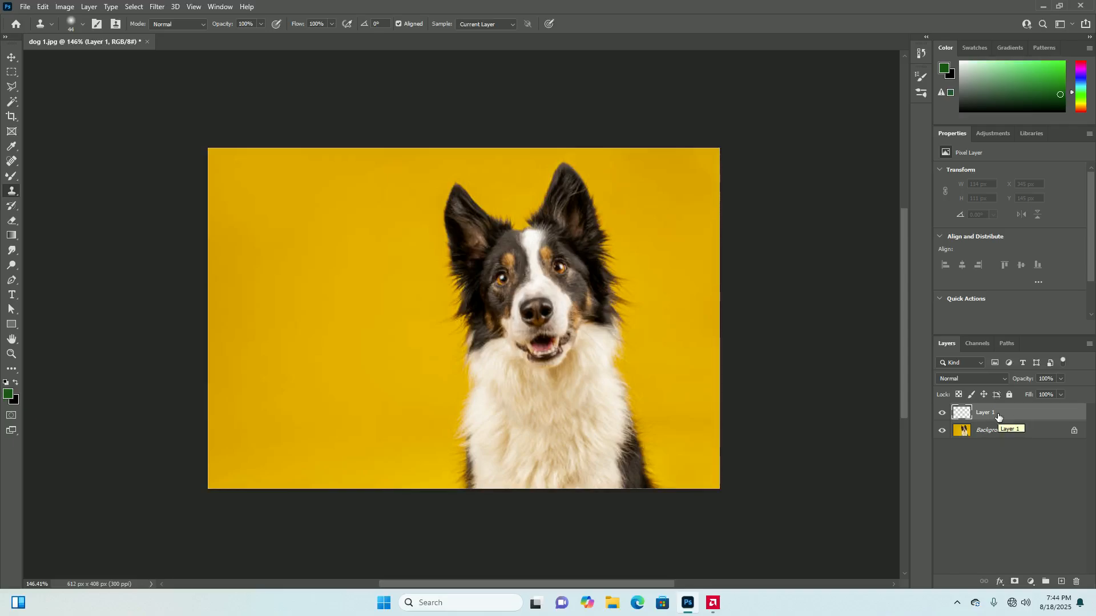
left_click(991, 431)
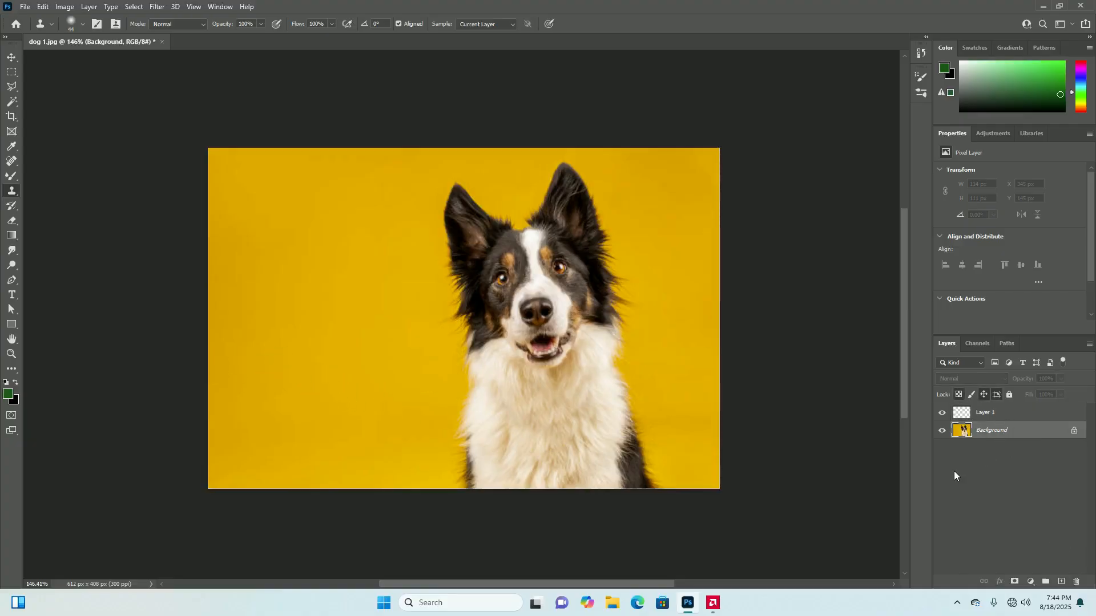
left_click(983, 419)
left_click_drag(604, 347, 631, 419)
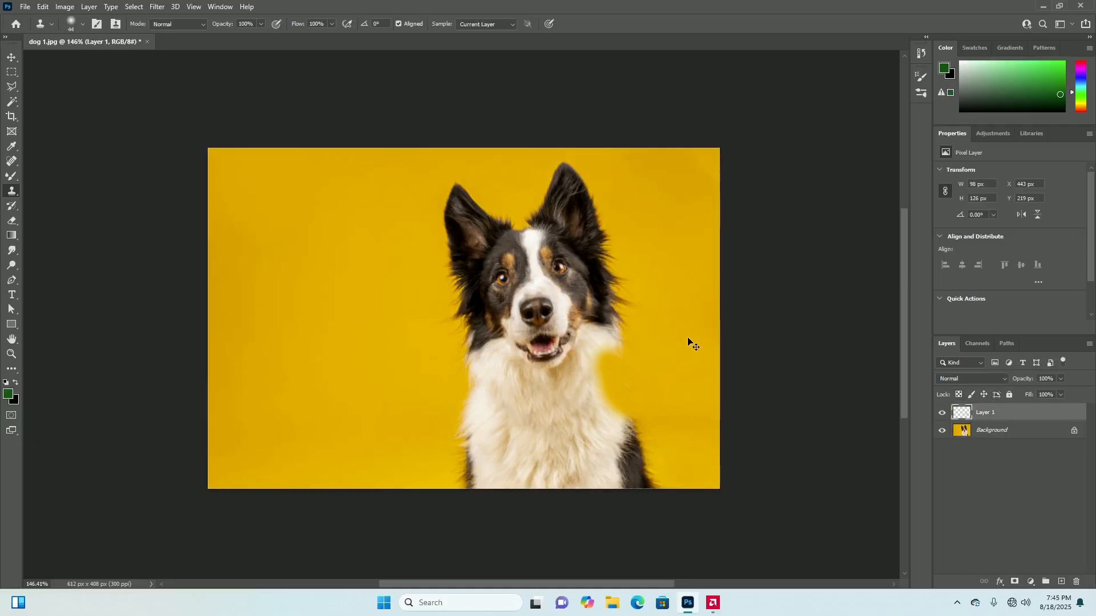
key("ctrl+z")
Make Layer 1 active and set the Clone Stamp to sample All Layers
left_click(983, 434)
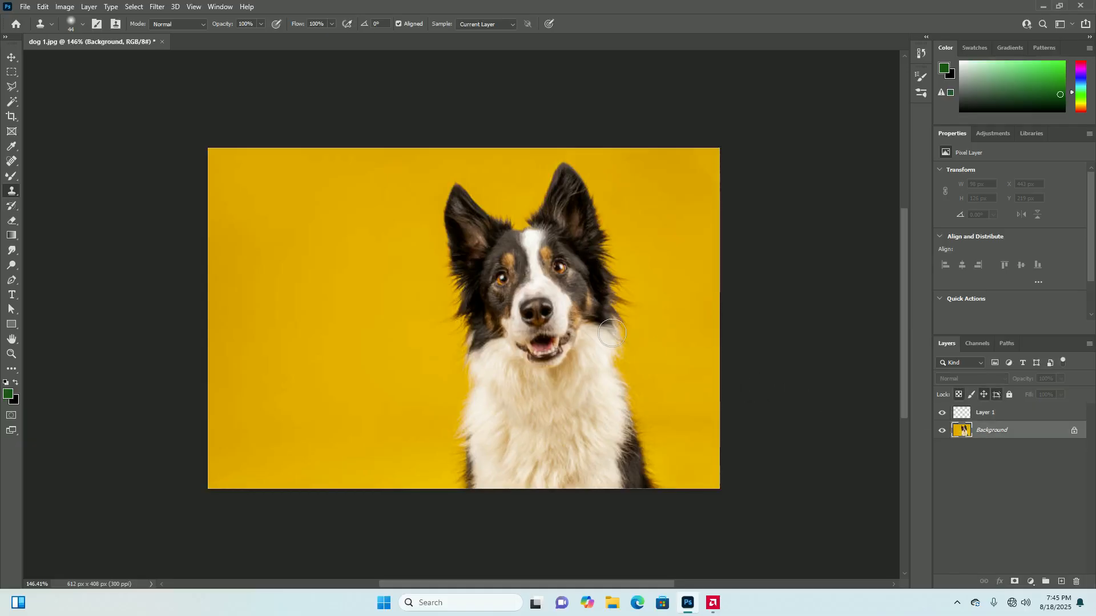
left_click(1010, 415)
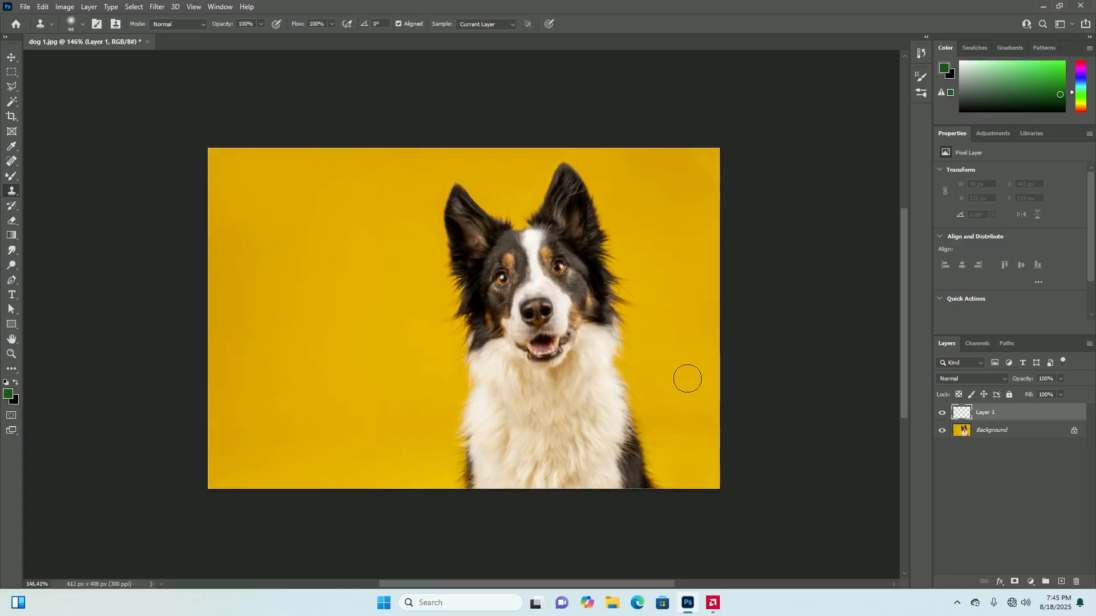
left_click(510, 24)
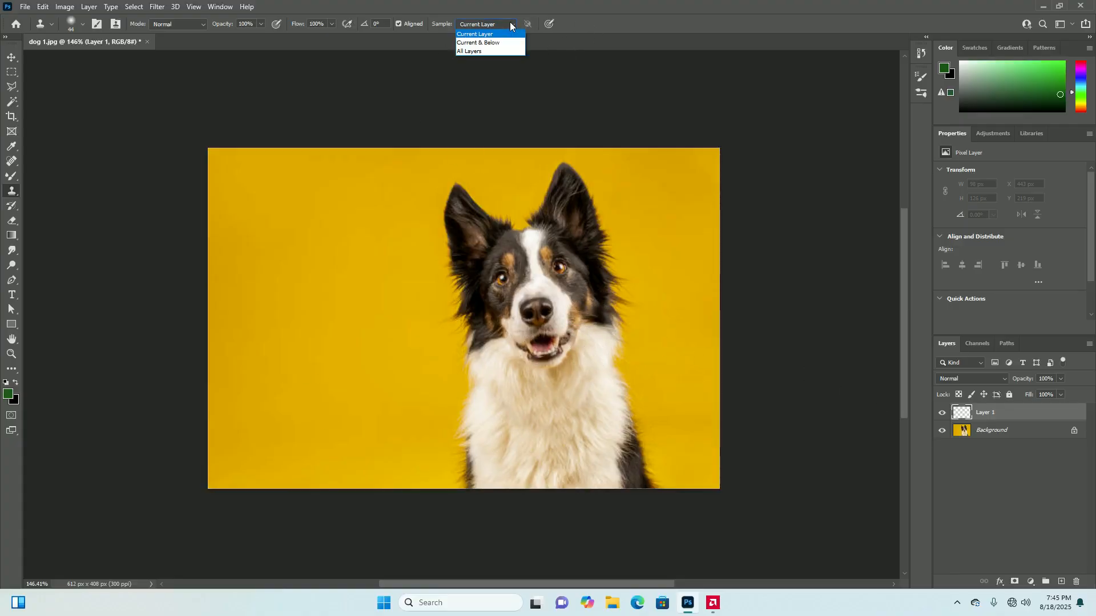
left_click(482, 52)
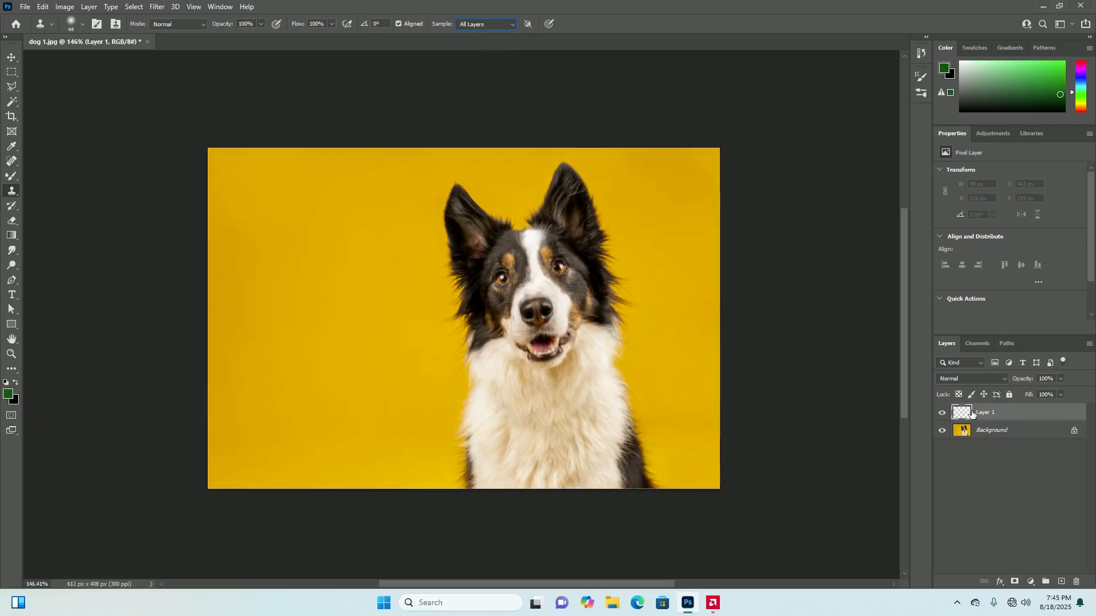
Try cloning the yellow backdrop over the dog's chest and beside its eye on Layer 1, undoing both strokes
left_click(307, 386, "alt")
mouse_move(577, 421)
left_mouse_down()
mouse_move(561, 383)
mouse_move(576, 374)
mouse_move(597, 389)
mouse_move(549, 411)
mouse_move(558, 370)
mouse_move(560, 409)
mouse_move(521, 373)
mouse_move(565, 365)
mouse_move(605, 420)
left_mouse_up()
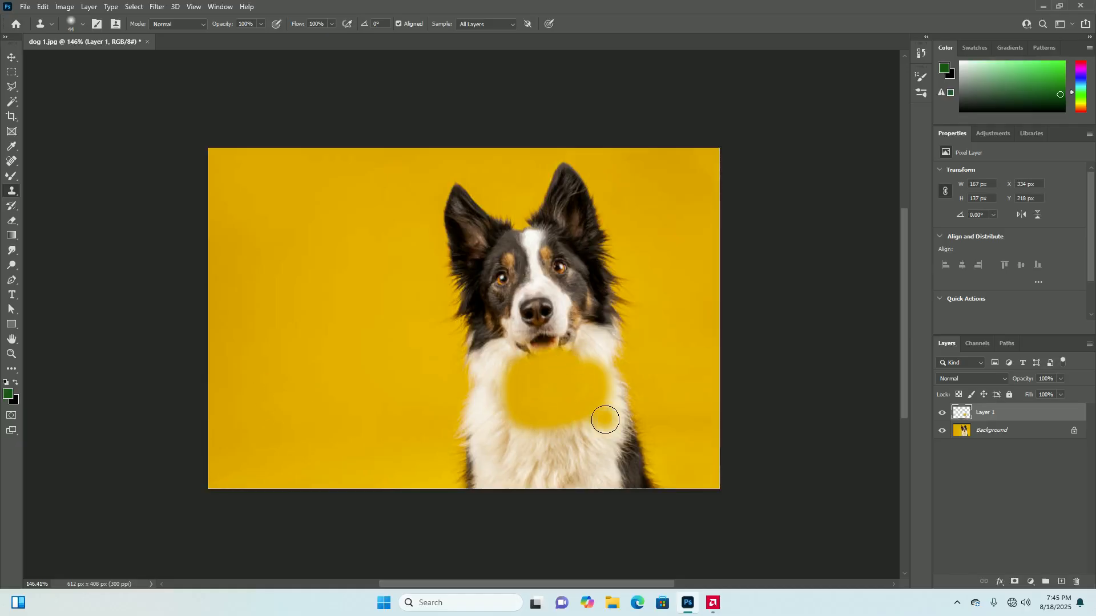
key("ctrl+z")
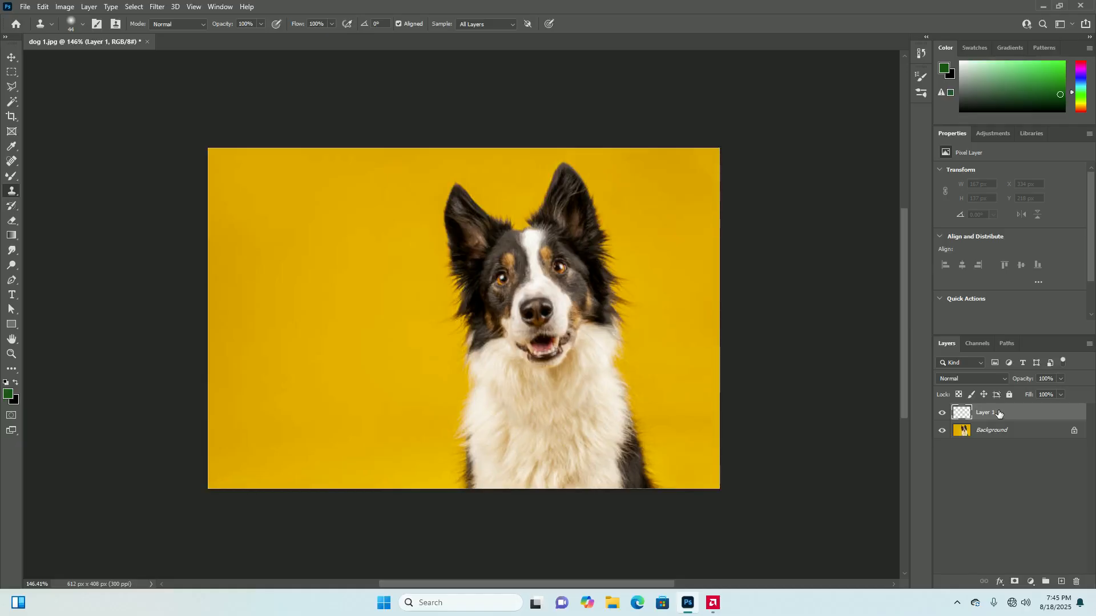
left_click(576, 255)
key("ctrl+z")
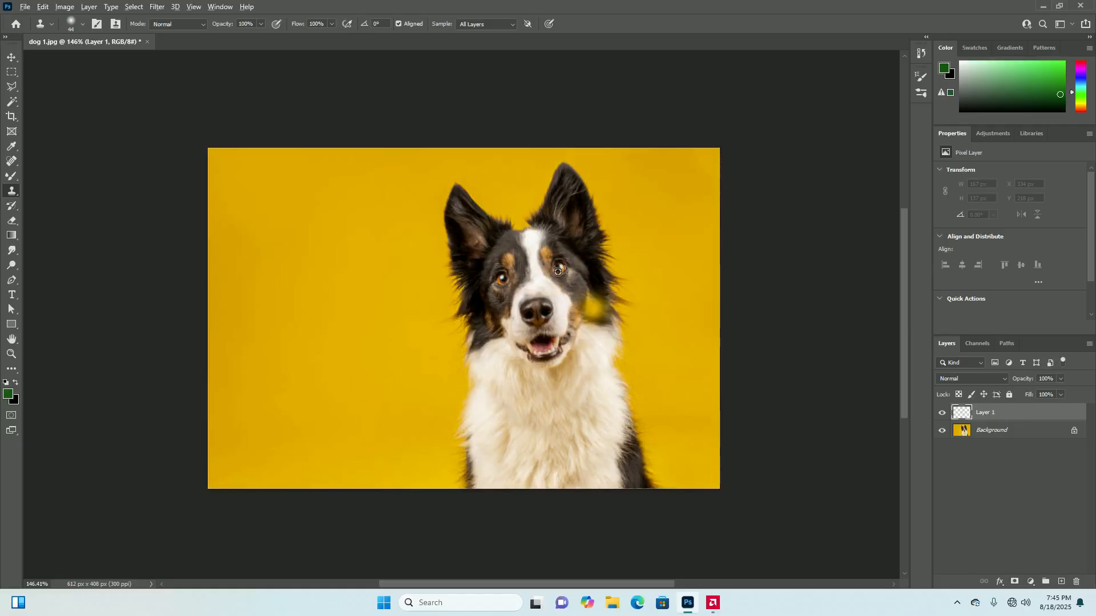
Sample the dog's eye, try cloning the face across to the empty backdrop on Layer 1, and undo the strokes
left_click(559, 268, "alt")
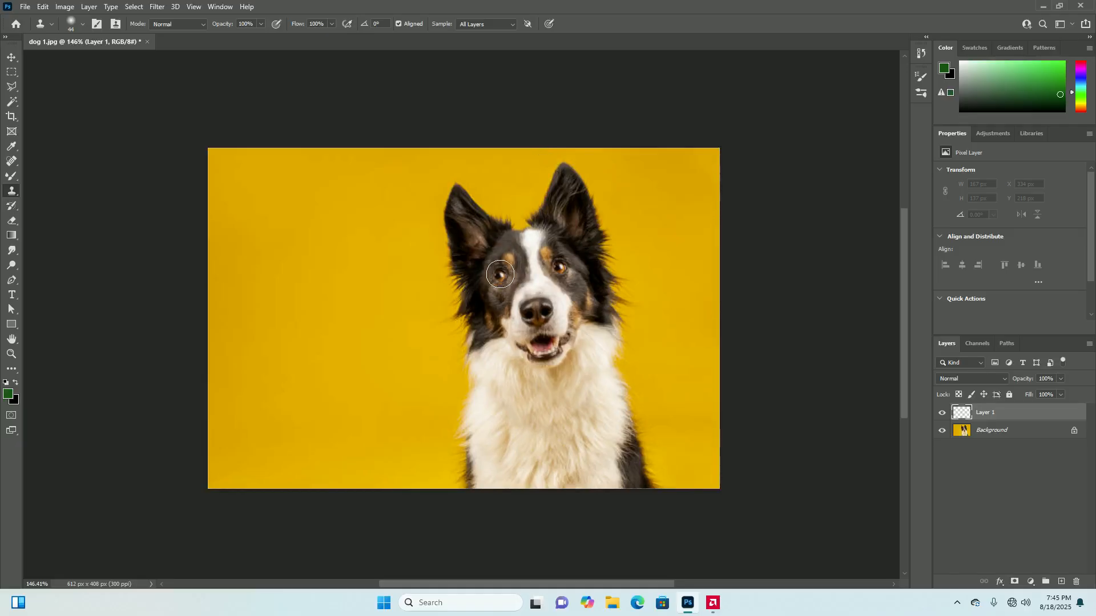
mouse_move(502, 276)
left_mouse_down()
mouse_move(494, 337)
mouse_move(504, 277)
mouse_move(471, 285)
mouse_move(499, 290)
mouse_move(485, 264)
mouse_move(466, 289)
mouse_move(479, 279)
mouse_move(416, 297)
mouse_move(469, 301)
mouse_move(439, 275)
mouse_move(387, 273)
mouse_move(426, 311)
mouse_move(452, 284)
mouse_move(402, 273)
mouse_move(274, 320)
left_mouse_up()
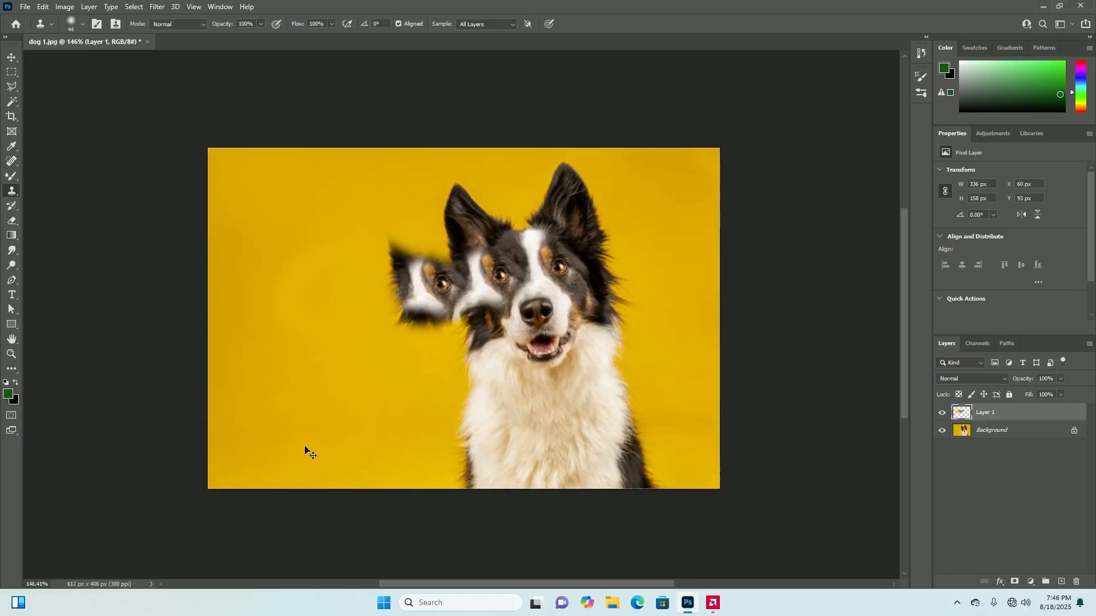
key("ctrl+z")
key("ctrl+z")
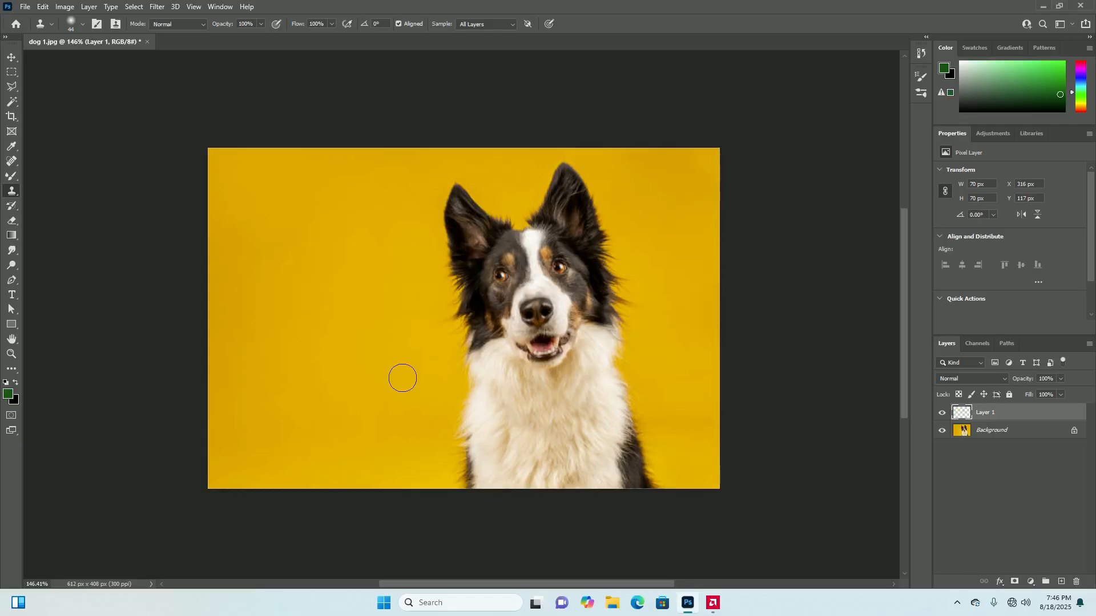
Clone a second copy of the whole dog onto the empty yellow backdrop beside the original on Layer 1
left_click(432, 331)
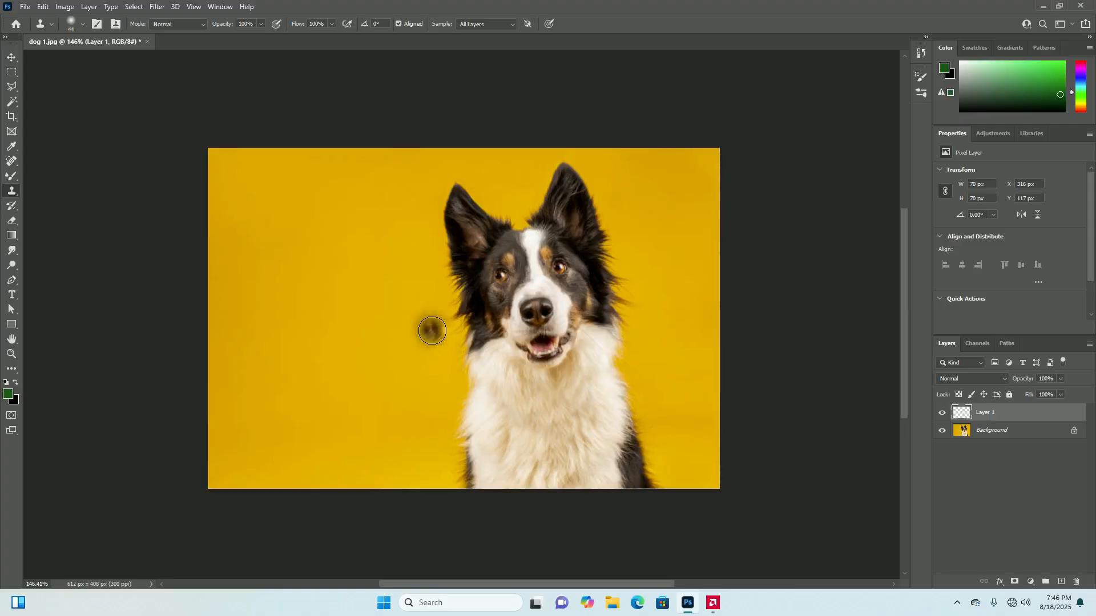
key("ctrl+z")
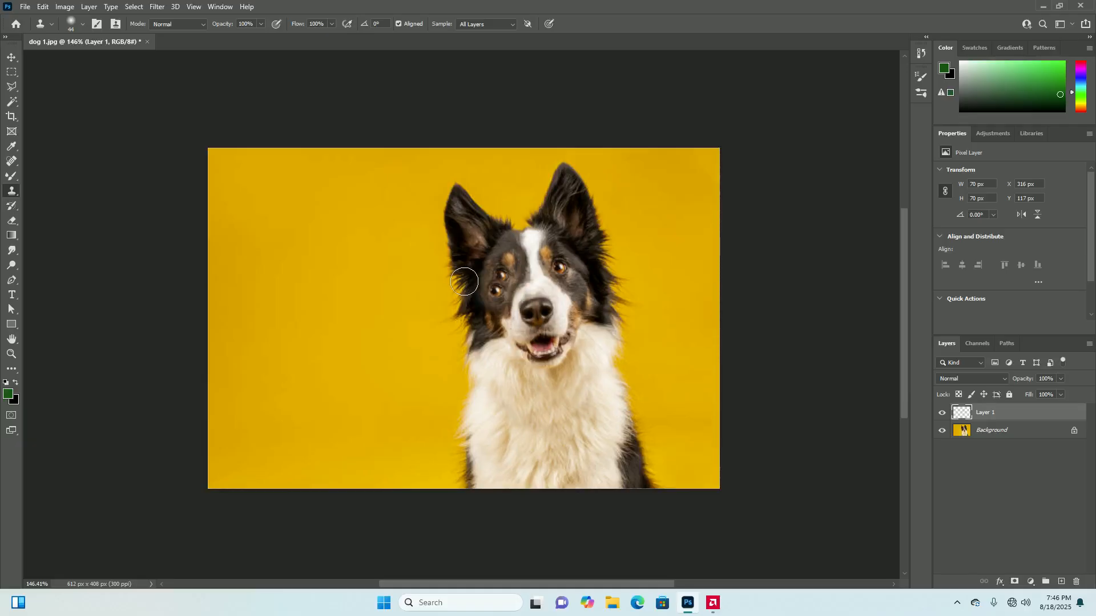
mouse_move(393, 289)
left_mouse_down()
mouse_move(352, 288)
mouse_move(369, 306)
mouse_move(376, 276)
mouse_move(321, 277)
mouse_move(325, 310)
mouse_move(357, 309)
mouse_move(353, 267)
mouse_move(311, 267)
mouse_move(287, 307)
mouse_move(308, 341)
mouse_move(357, 322)
mouse_move(316, 268)
mouse_move(271, 264)
mouse_move(271, 350)
mouse_move(373, 326)
mouse_move(387, 287)
mouse_move(380, 384)
mouse_move(328, 377)
mouse_move(304, 393)
mouse_move(328, 429)
mouse_move(308, 465)
mouse_move(312, 488)
mouse_move(361, 387)
mouse_move(295, 464)
mouse_move(331, 359)
mouse_move(258, 478)
mouse_move(373, 481)
mouse_move(350, 432)
mouse_move(397, 338)
mouse_move(358, 480)
mouse_move(411, 392)
mouse_move(412, 355)
mouse_move(390, 476)
mouse_move(376, 467)
mouse_move(390, 458)
mouse_move(401, 497)
mouse_move(417, 450)
mouse_move(424, 312)
mouse_move(413, 281)
mouse_move(393, 257)
mouse_move(263, 228)
mouse_move(287, 201)
mouse_move(340, 324)
mouse_move(343, 308)
mouse_move(301, 333)
mouse_move(395, 293)
mouse_move(397, 219)
mouse_move(416, 202)
mouse_move(430, 376)
mouse_move(418, 428)
mouse_move(426, 470)
mouse_move(444, 369)
mouse_move(452, 508)
mouse_move(436, 497)
mouse_move(421, 228)
mouse_move(382, 206)
mouse_move(343, 240)
mouse_move(403, 177)
left_mouse_up()
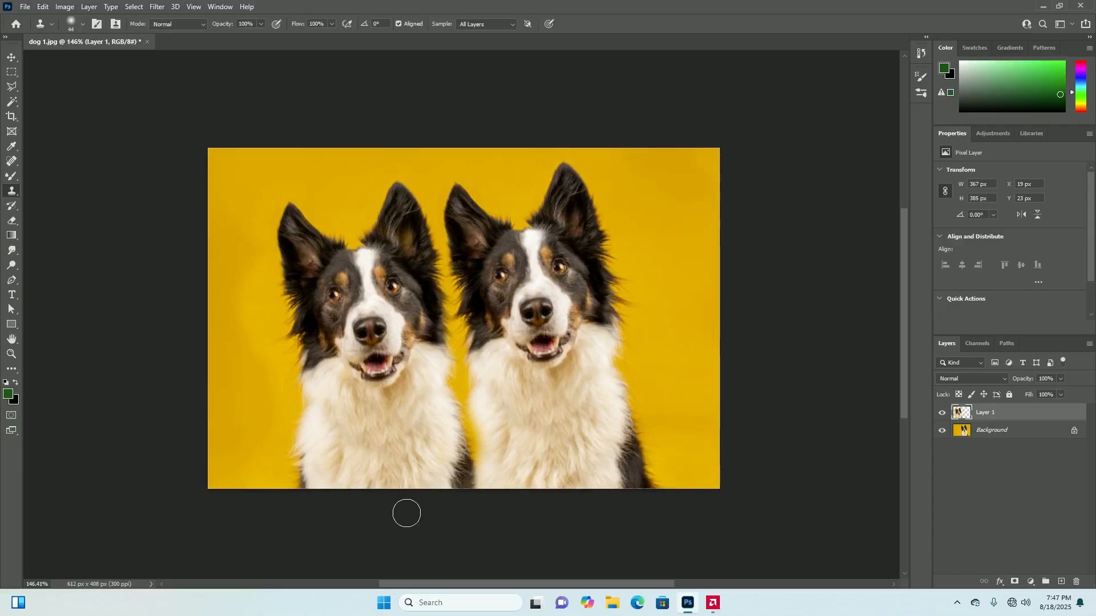
Undo the second dog cloned on Layer 1 and turn off the Clone Stamp's Aligned option
mouse_move(554, 278)
left_mouse_down()
mouse_move(564, 262)
mouse_move(559, 279)
left_mouse_up()
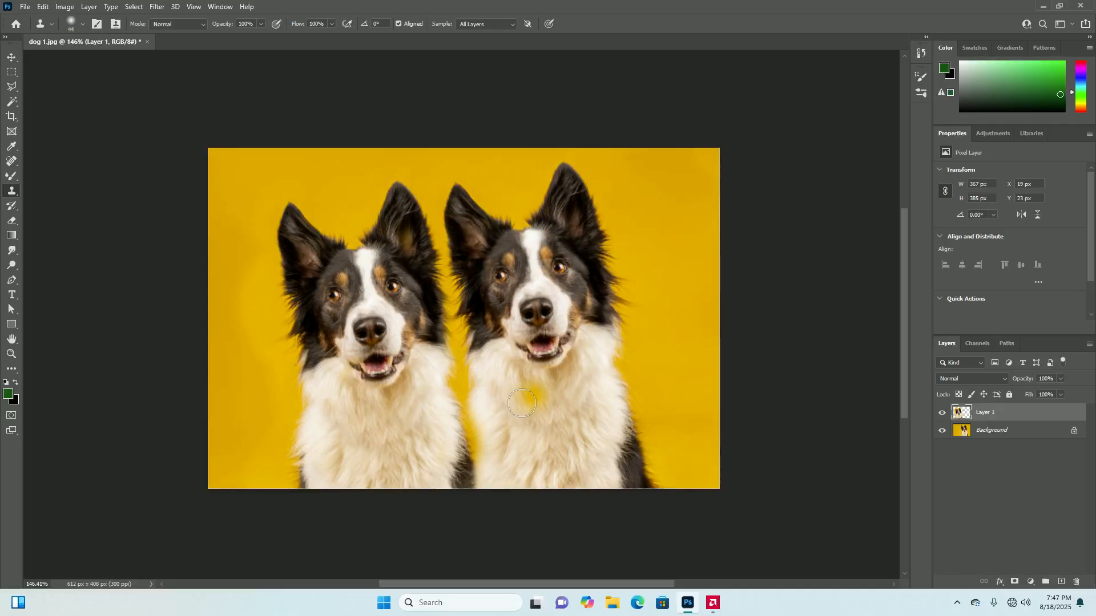
key("ctrl+z")
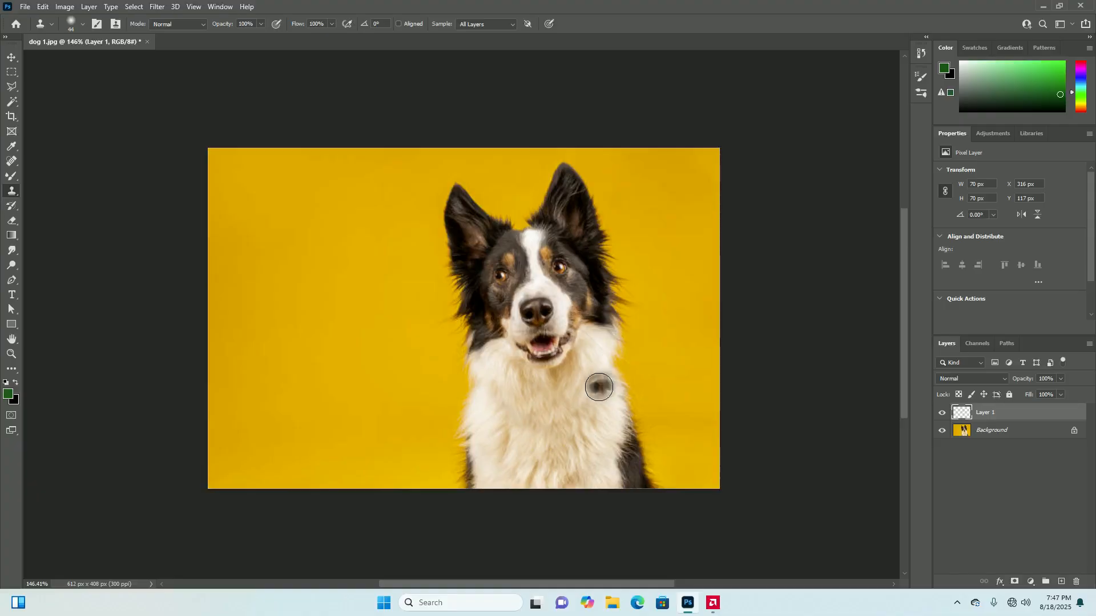
Try cloning the dog's face in separate strokes onto the empty backdrop with Aligned off, and undo the strokes
left_click(345, 323)
mouse_move(361, 298)
left_mouse_down()
mouse_move(342, 317)
mouse_move(308, 321)
mouse_move(328, 326)
mouse_move(362, 301)
mouse_move(346, 297)
mouse_move(316, 317)
mouse_move(350, 333)
mouse_move(379, 301)
mouse_move(361, 289)
mouse_move(376, 335)
mouse_move(322, 302)
mouse_move(340, 284)
mouse_move(314, 360)
mouse_move(331, 327)
mouse_move(373, 321)
mouse_move(287, 314)
mouse_move(259, 328)
mouse_move(263, 317)
mouse_move(358, 311)
mouse_move(251, 318)
mouse_move(239, 286)
mouse_move(210, 315)
mouse_move(267, 316)
mouse_move(263, 259)
mouse_move(222, 280)
mouse_move(259, 368)
mouse_move(298, 315)
mouse_move(290, 272)
mouse_move(213, 360)
mouse_move(265, 377)
left_mouse_up()
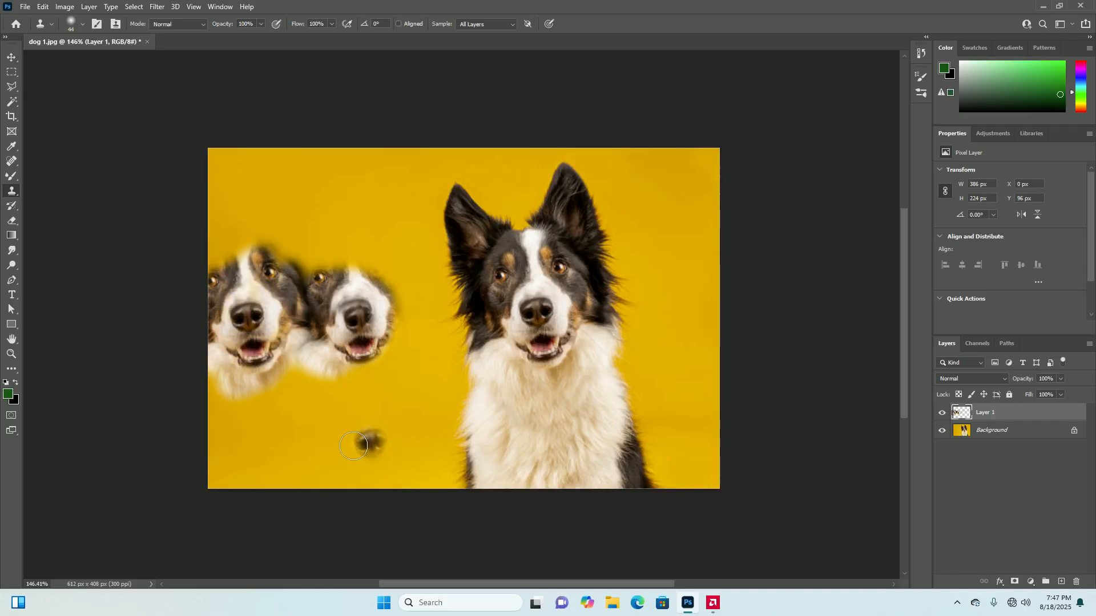
left_click(457, 363)
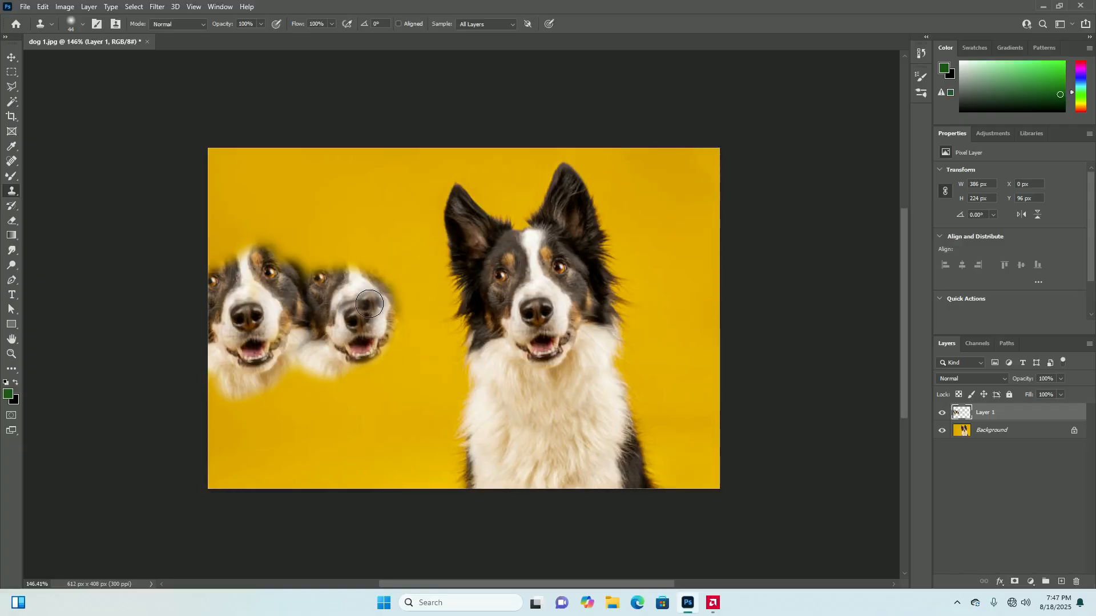
left_click(290, 360)
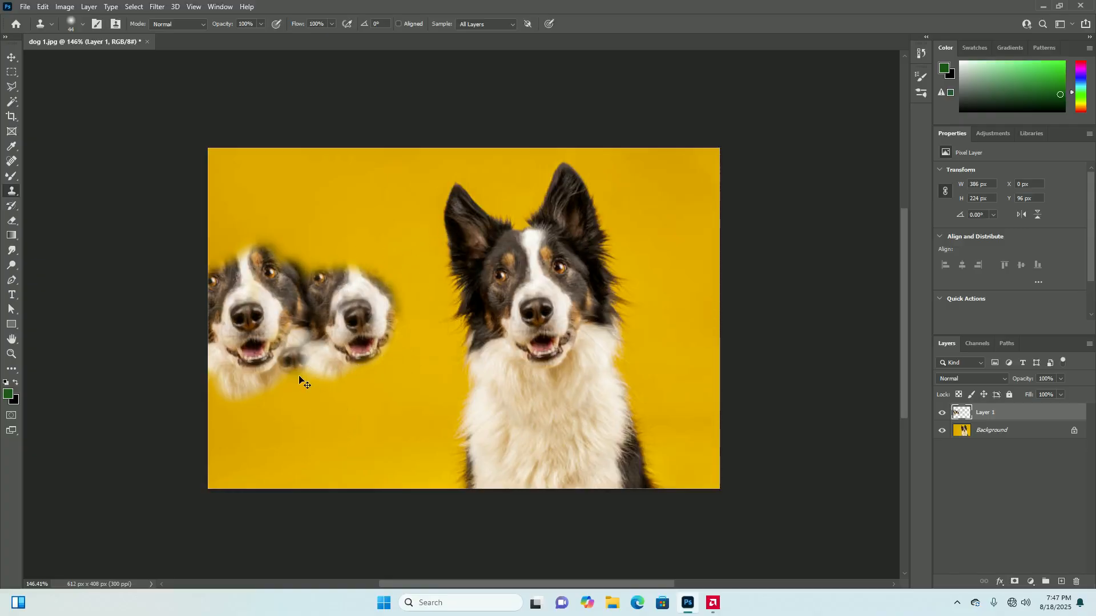
key("ctrl+z")
key("ctrl+z")
key("ctrl+z")
key("ctrl+z")
key("ctrl+z")
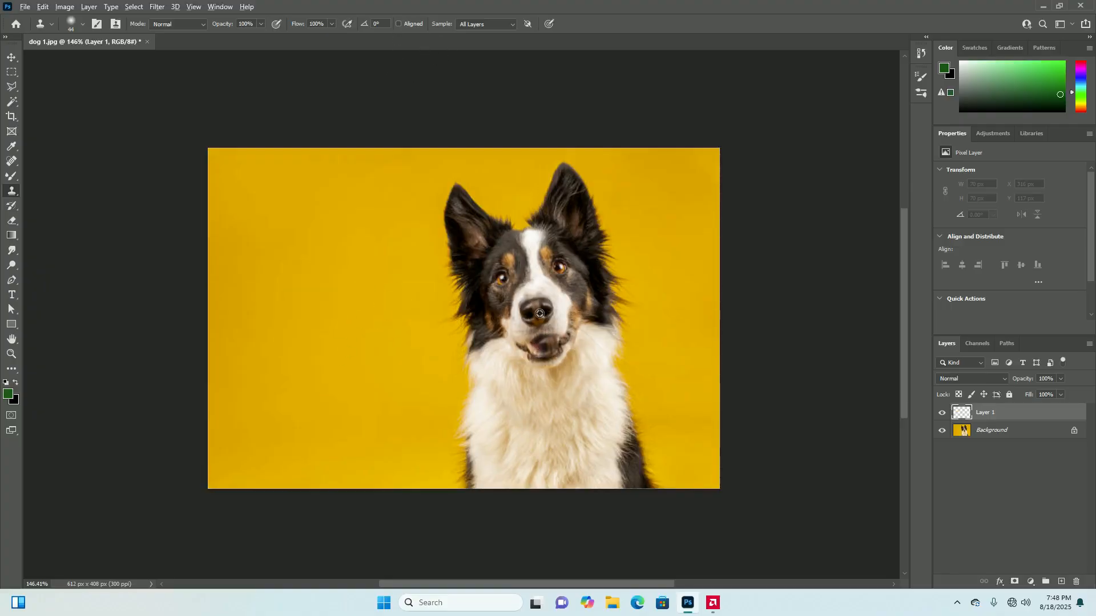
Stamp many copies of the sampled dog's nose across the empty yellow backdrop on Layer 1
left_click(338, 321)
left_click(315, 325)
left_click(274, 318)
left_click(280, 346)
left_click(296, 332)
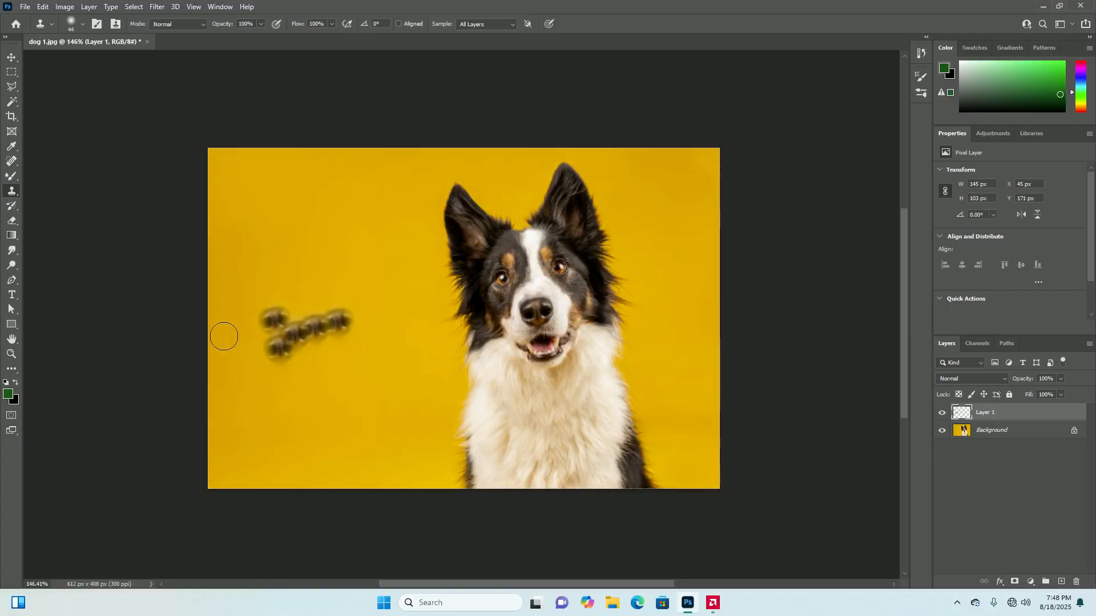
left_click(222, 333)
left_click(242, 314)
left_click(258, 357)
left_click(229, 353)
left_click(233, 402)
left_click(283, 381)
left_click(298, 345)
left_click(342, 355)
left_click(311, 228)
left_click(298, 245)
left_click(333, 287)
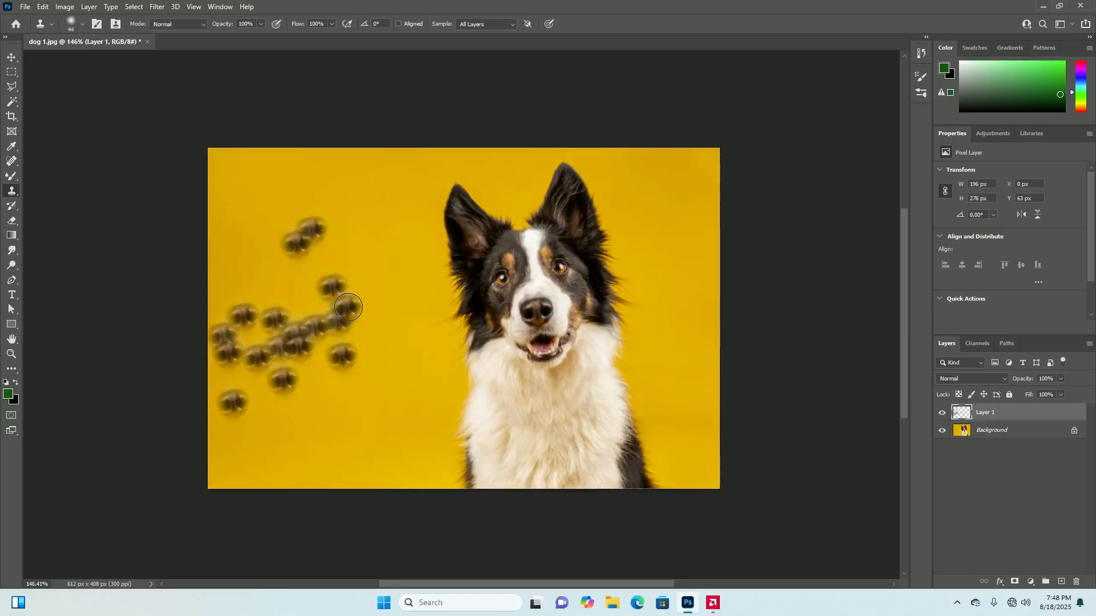
Undo all the nose stamps on Layer 1
key("ctrl+z")
key("ctrl+z")
key("ctrl+z")
key("ctrl+z")
key("ctrl+z")
key("ctrl+z")
key("ctrl+z")
key("ctrl+z")
key("ctrl+z")
key("ctrl+z")
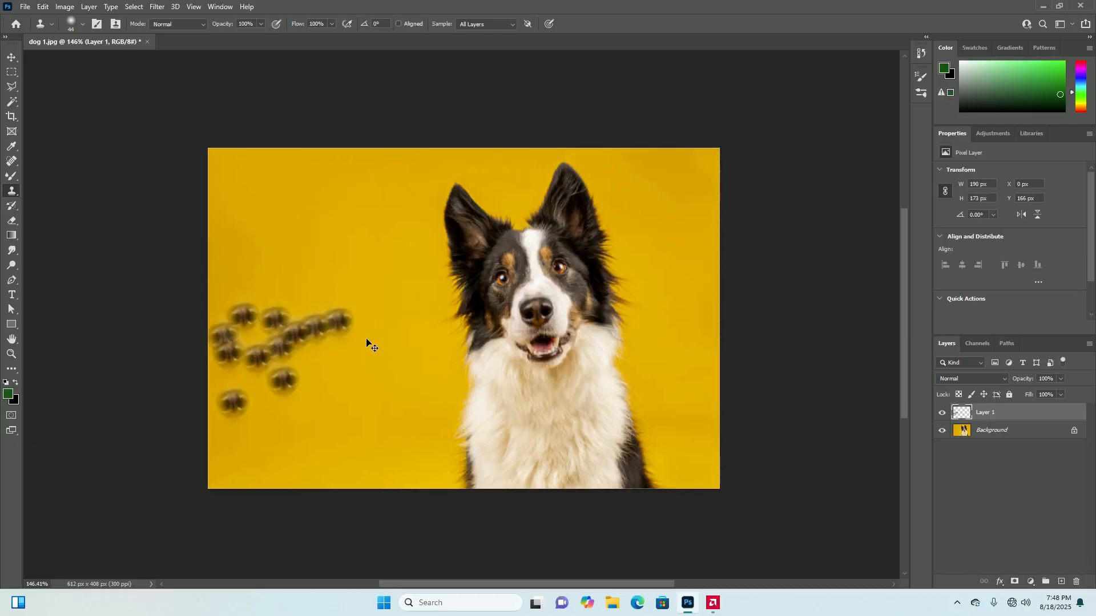
key("ctrl+z")
key("ctrl+z")
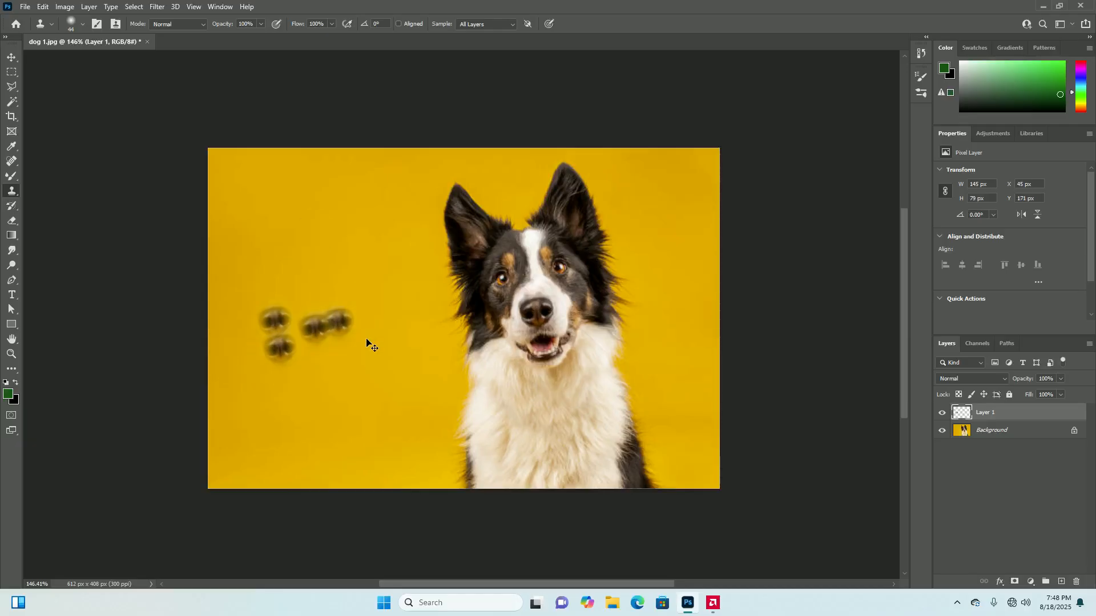
key("ctrl+z")
key("ctrl+z")
key("ctrl+z")
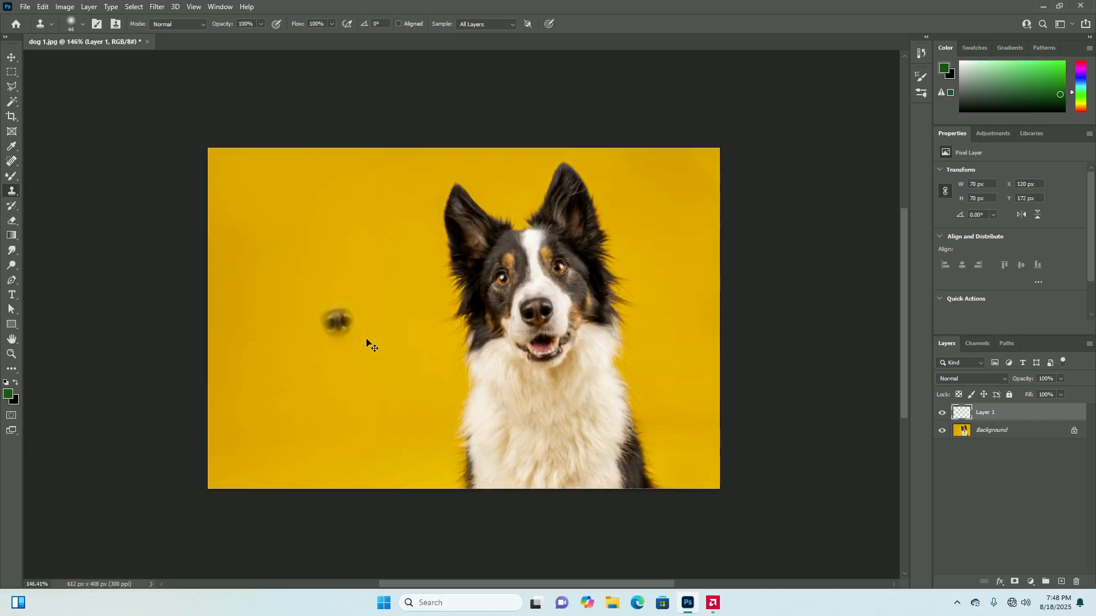
left_click(367, 340)
key("ctrl+z")
key("ctrl+z")
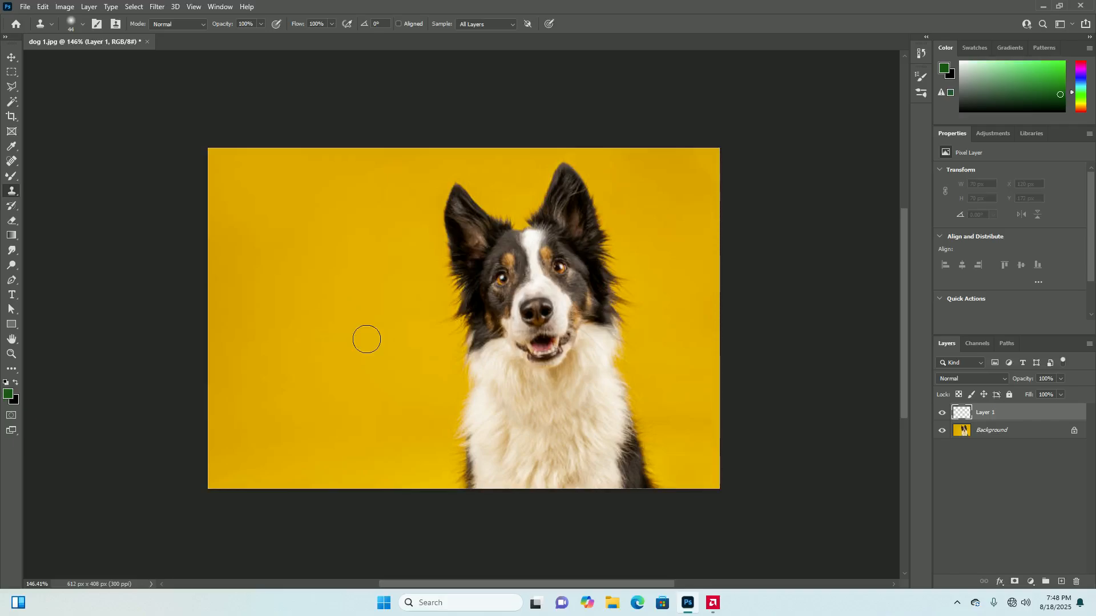
left_click(366, 340)
Turn Aligned back on, try cloning the whole dog from its nose onto the empty backdrop in separate strokes, and undo them
left_click(398, 23)
left_click(540, 308, "alt")
mouse_move(308, 318)
left_mouse_down()
mouse_move(252, 311)
mouse_move(309, 269)
mouse_move(238, 341)
mouse_move(281, 352)
mouse_move(319, 259)
mouse_move(181, 303)
mouse_move(288, 232)
mouse_move(230, 241)
mouse_move(263, 261)
mouse_move(208, 300)
mouse_move(219, 366)
mouse_move(310, 365)
mouse_move(248, 392)
mouse_move(237, 466)
mouse_move(365, 350)
mouse_move(228, 475)
mouse_move(340, 400)
mouse_move(245, 457)
mouse_move(211, 464)
mouse_move(364, 497)
mouse_move(325, 435)
mouse_move(342, 510)
left_mouse_up()
mouse_move(374, 367)
left_mouse_down()
mouse_move(335, 324)
mouse_move(332, 346)
mouse_move(363, 360)
left_mouse_up()
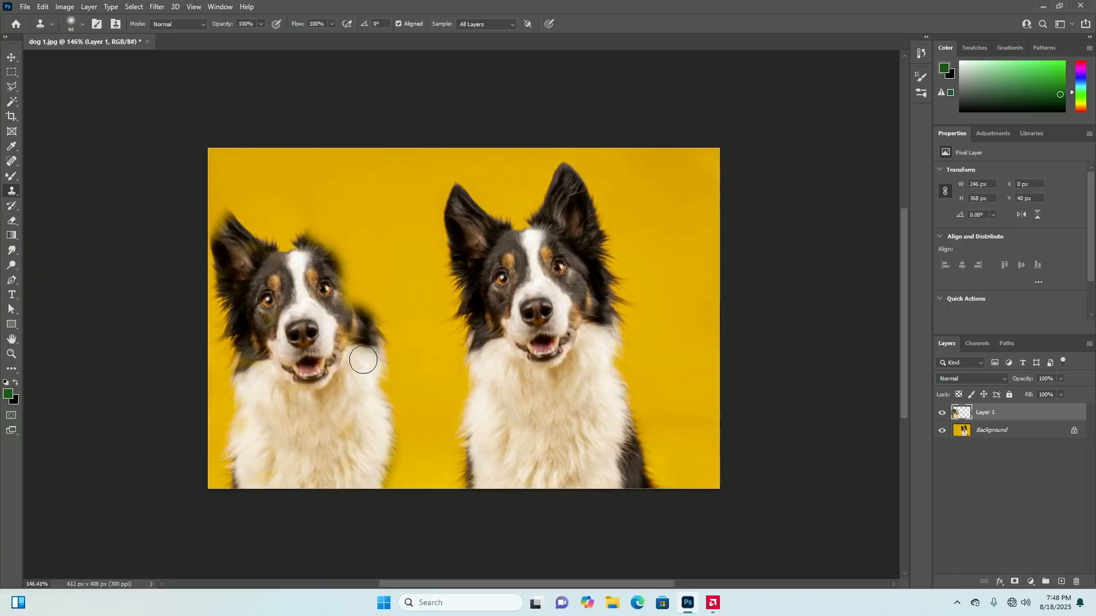
mouse_move(344, 316)
left_mouse_down()
mouse_move(354, 286)
mouse_move(333, 332)
mouse_move(262, 255)
mouse_move(306, 221)
mouse_move(299, 244)
mouse_move(343, 177)
mouse_move(345, 234)
mouse_move(318, 233)
mouse_move(334, 182)
mouse_move(302, 285)
mouse_move(213, 195)
mouse_move(198, 234)
mouse_move(252, 236)
left_mouse_up()
mouse_move(374, 426)
left_mouse_down()
mouse_move(387, 478)
mouse_move(415, 369)
mouse_move(405, 353)
mouse_move(387, 473)
mouse_move(218, 451)
left_mouse_up()
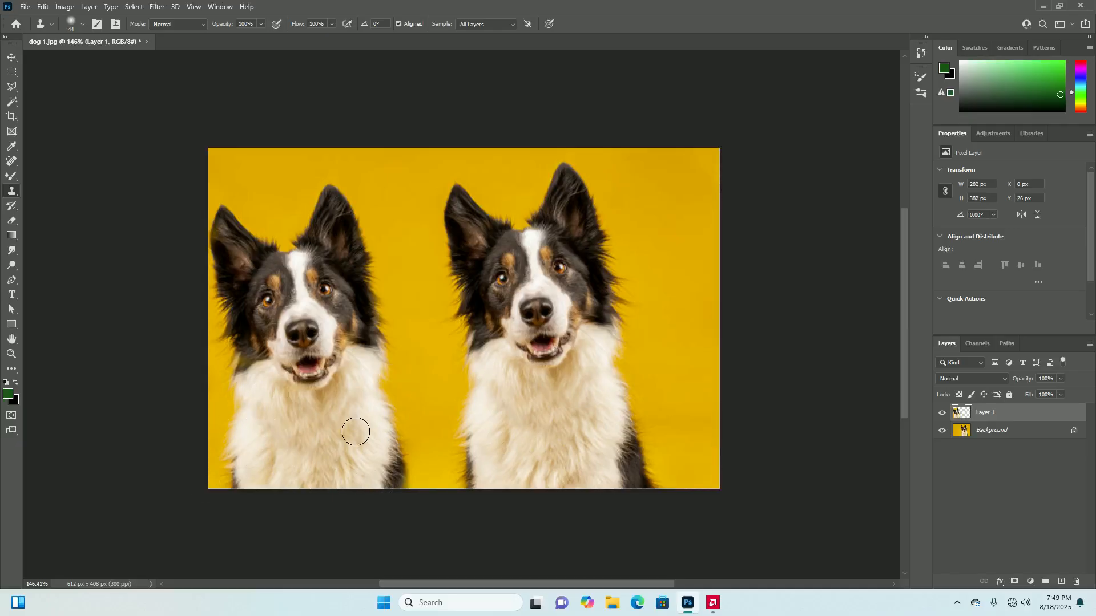
key("ctrl+z")
key("ctrl+z")
key("ctrl+z")
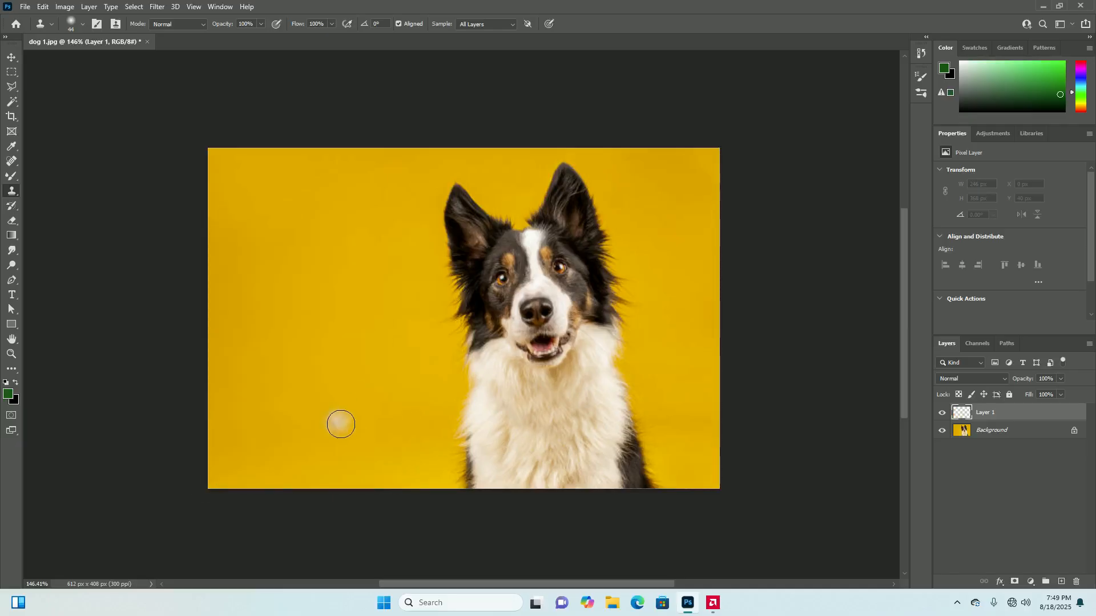
scroll(372, 426, "down", 2)
scroll(457, 393, "up", 2)
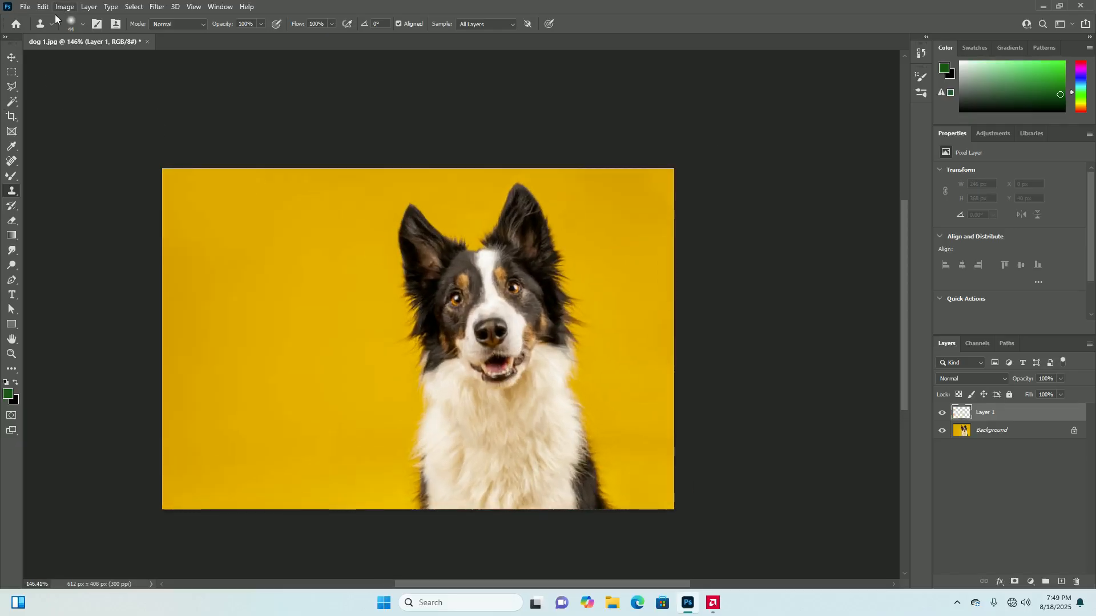
left_click(24, 7)
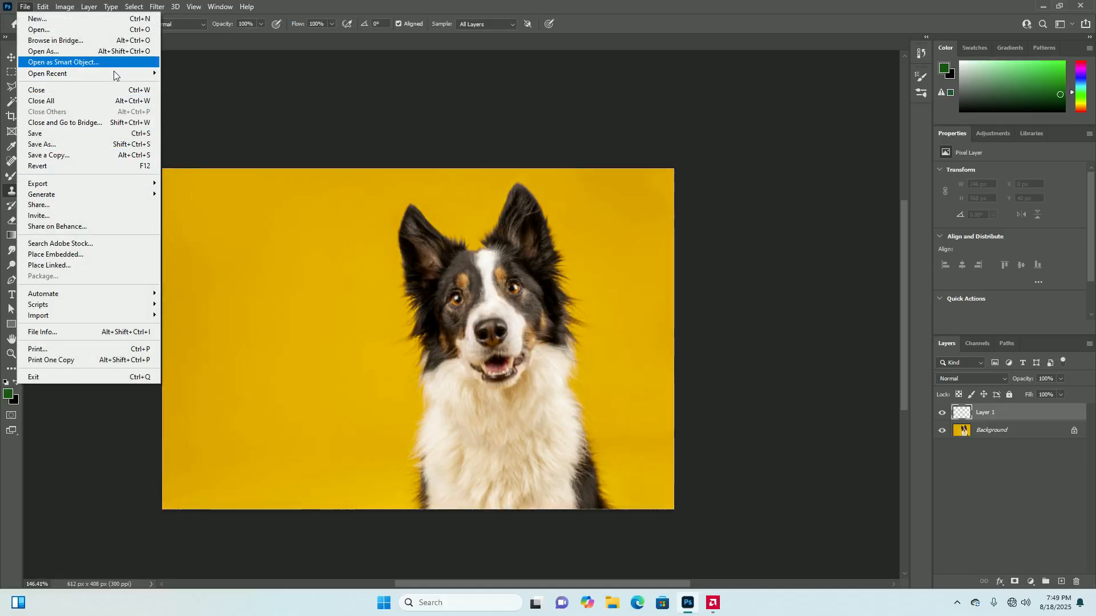
mouse_move(115, 74)
left_click(101, 30)
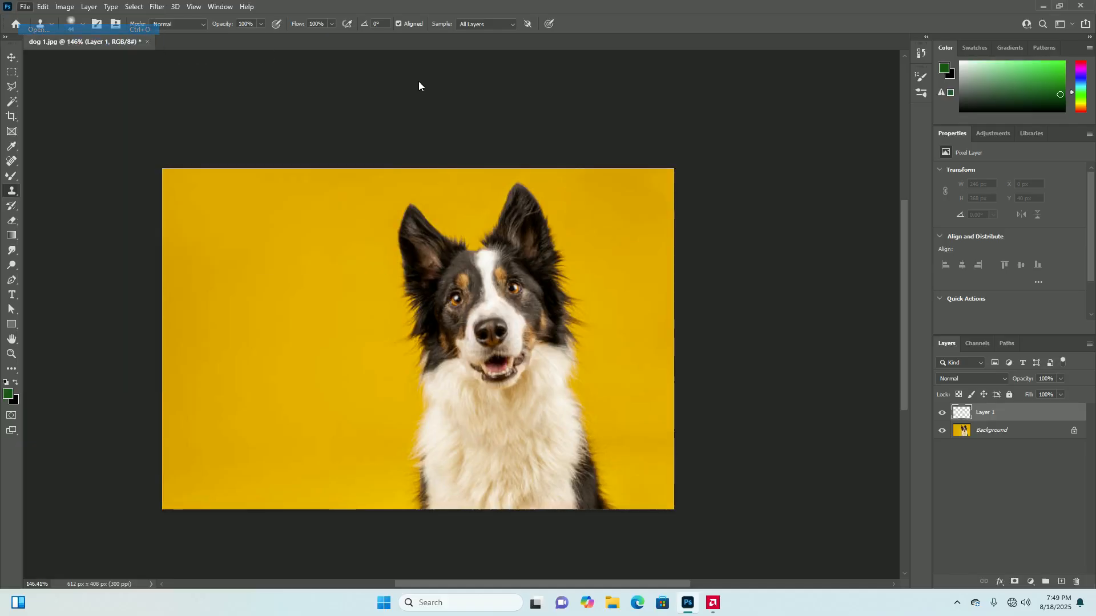
left_click(57, 204)
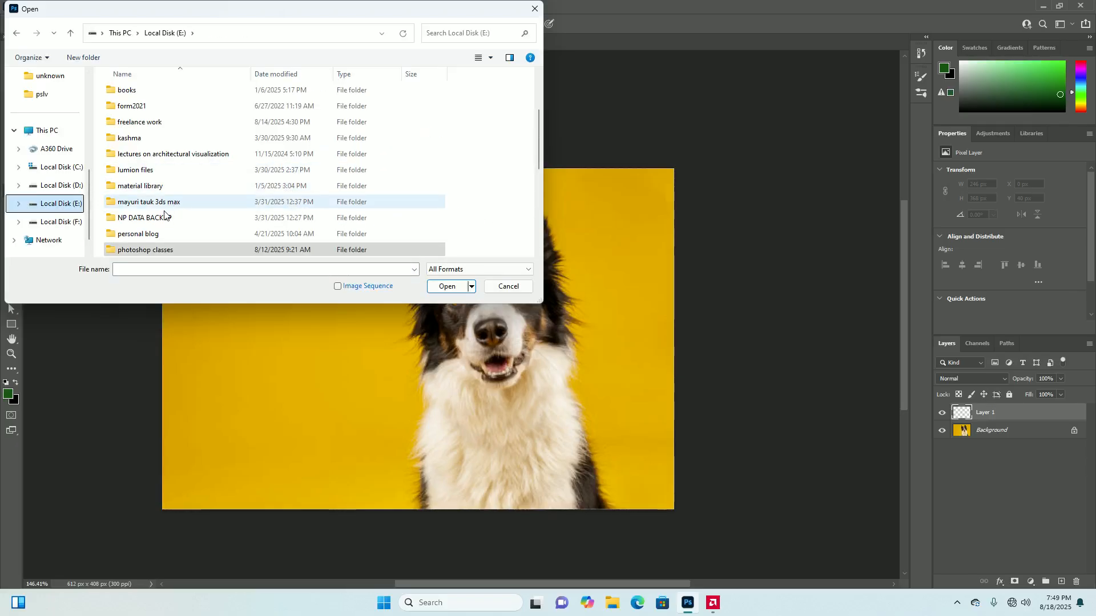
left_click(153, 189)
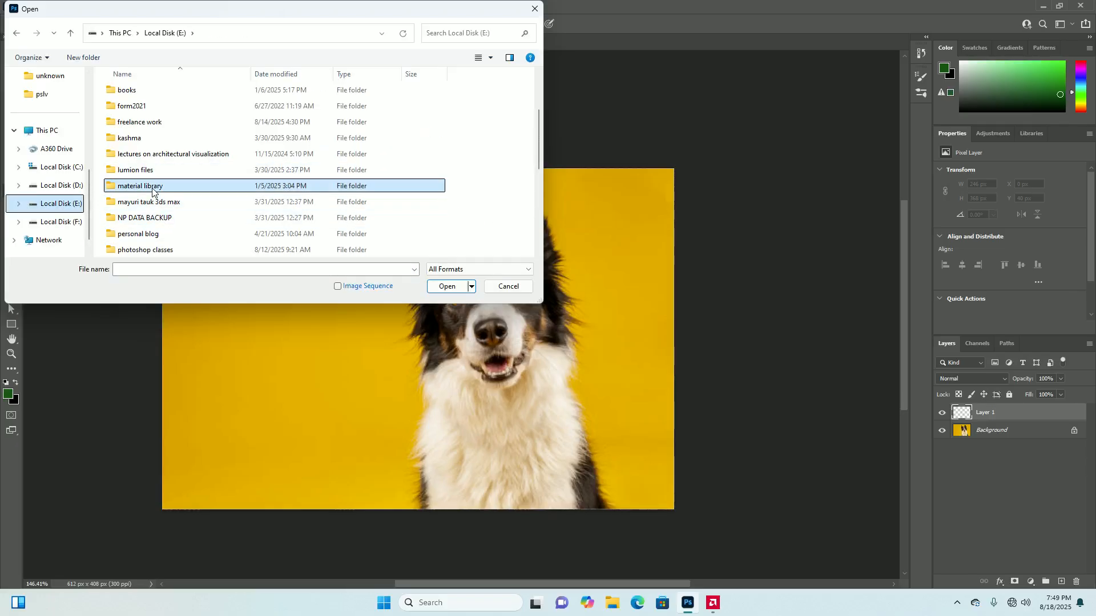
double_click(152, 189)
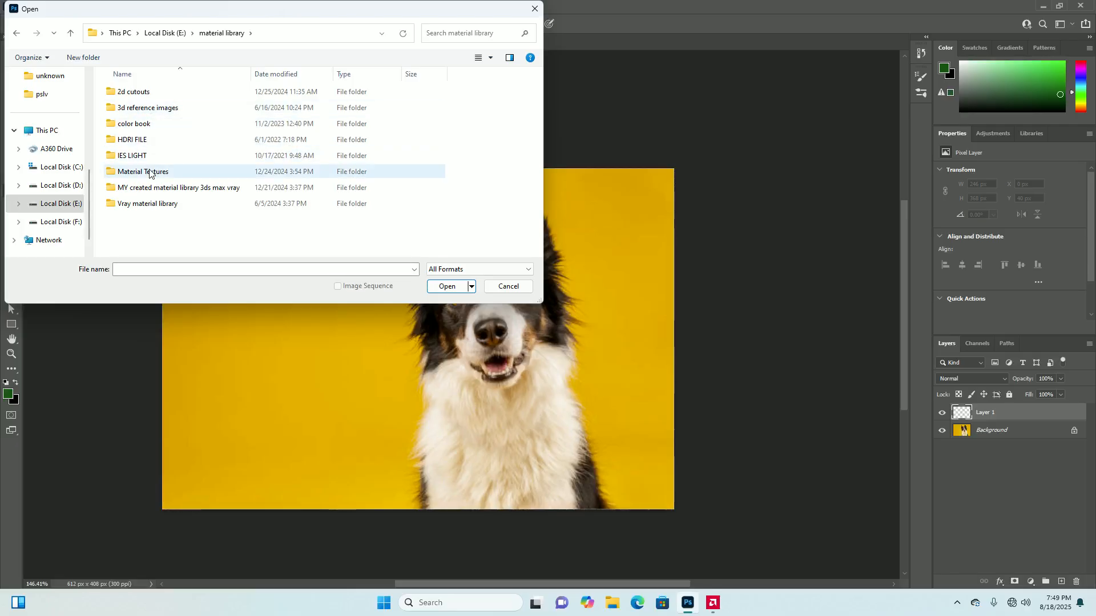
double_click(150, 173)
double_click(154, 108)
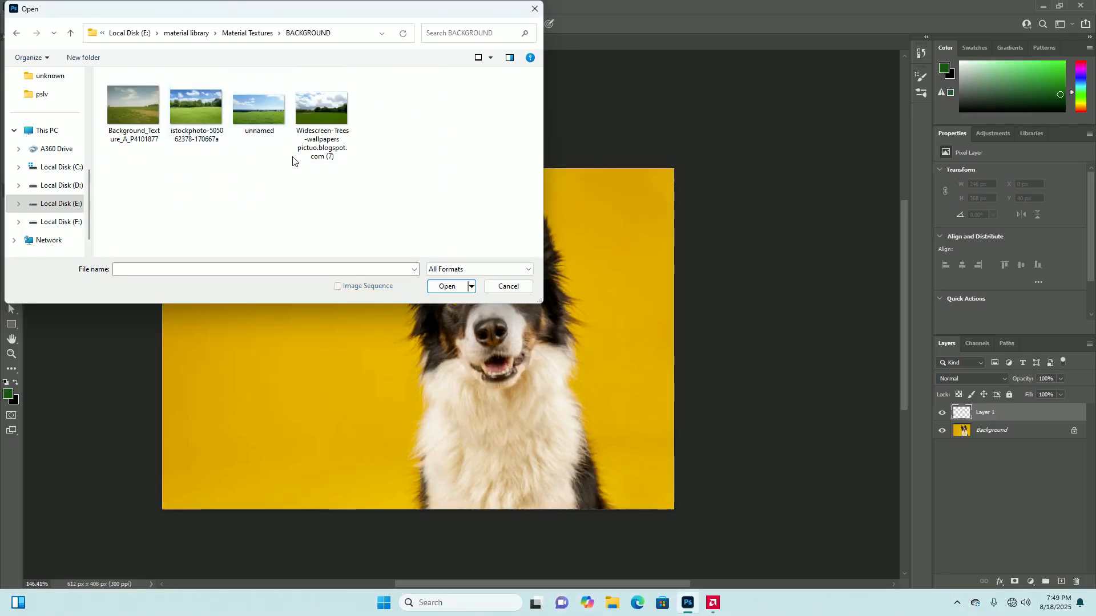
left_click(205, 116)
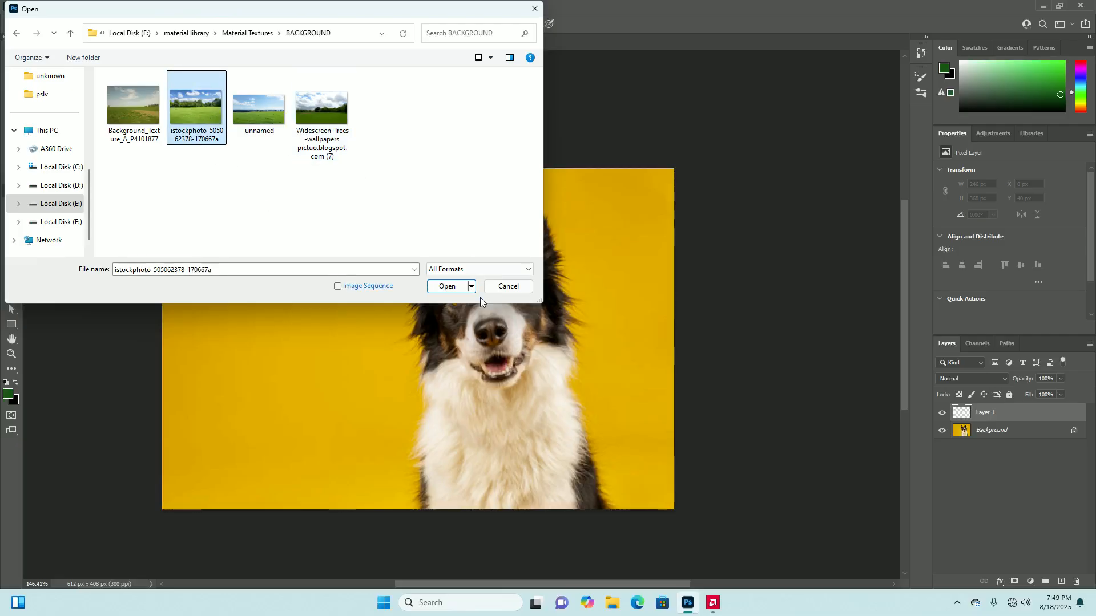
left_click(449, 287)
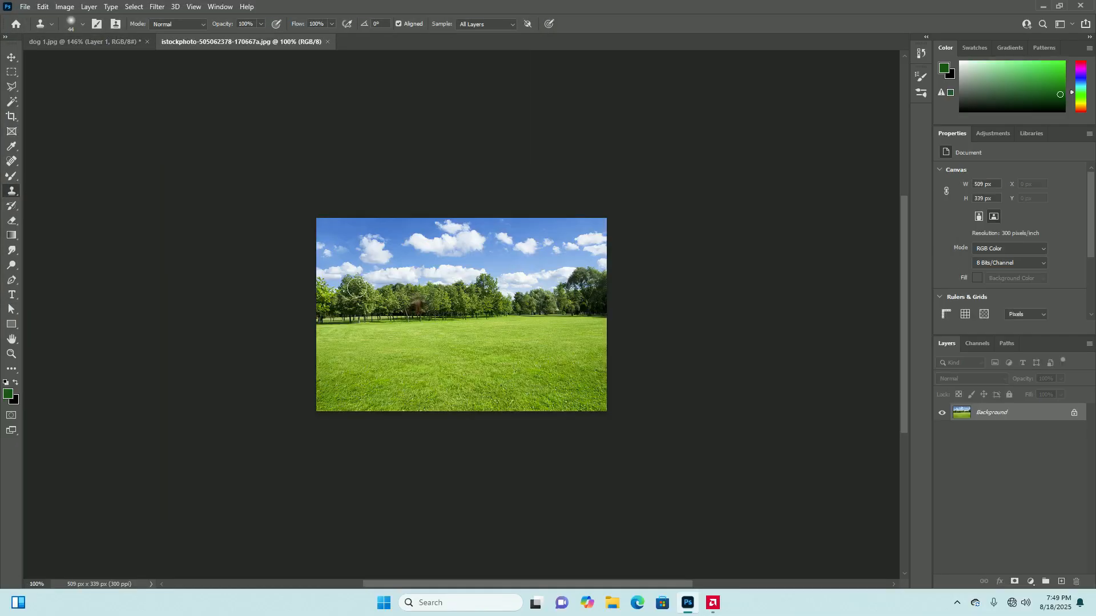
Sample the distant trees, try cloning them with the sky onto the lawn, and undo the strokes
scroll(486, 324, "up", 1)
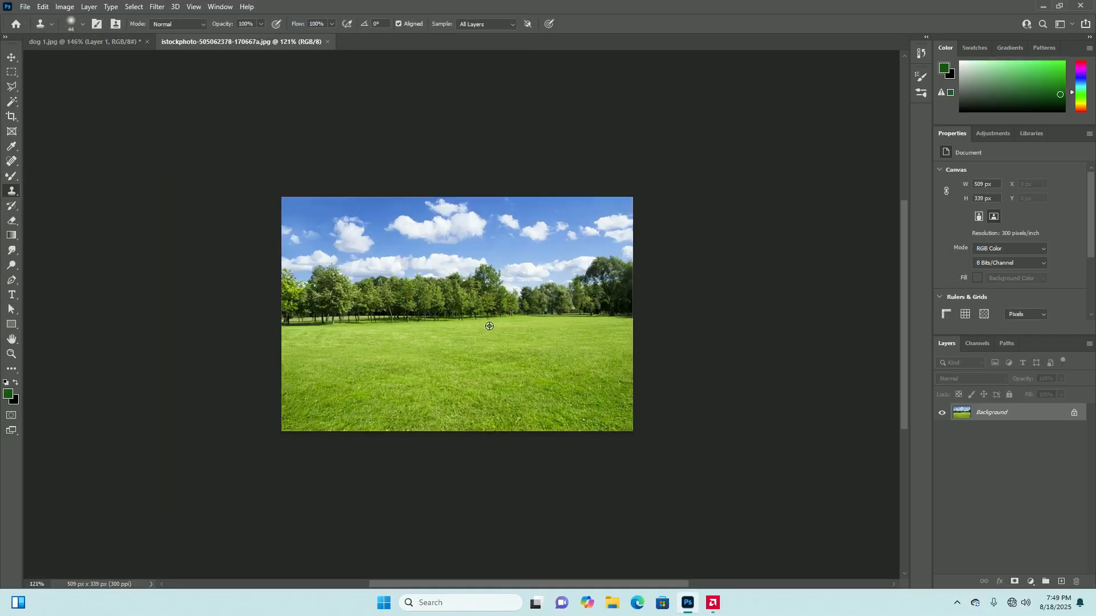
scroll(505, 377, "down", 1)
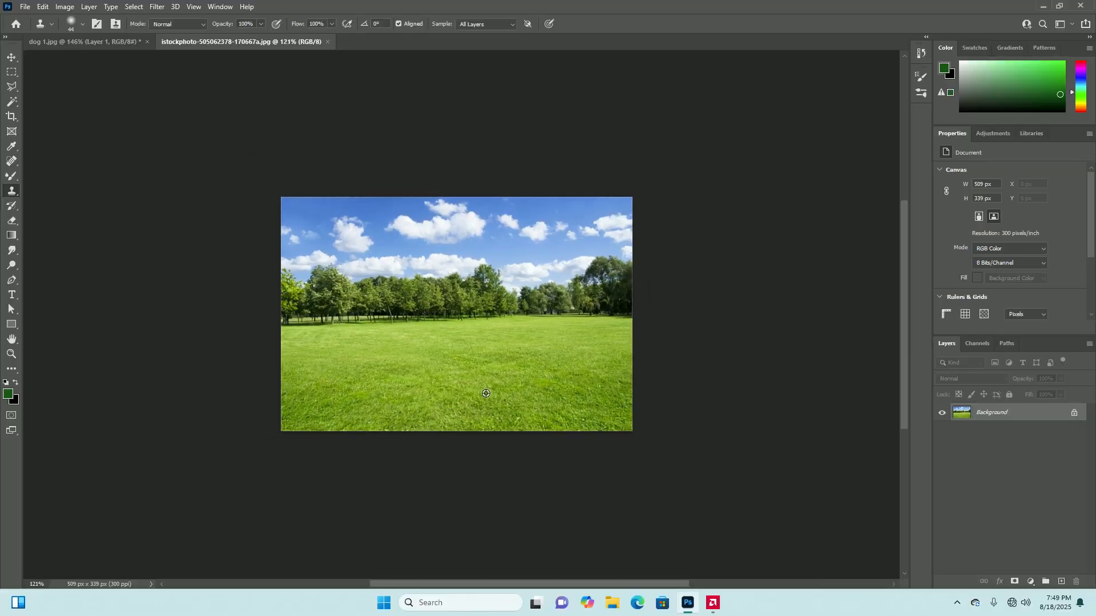
scroll(509, 363, "up", 1)
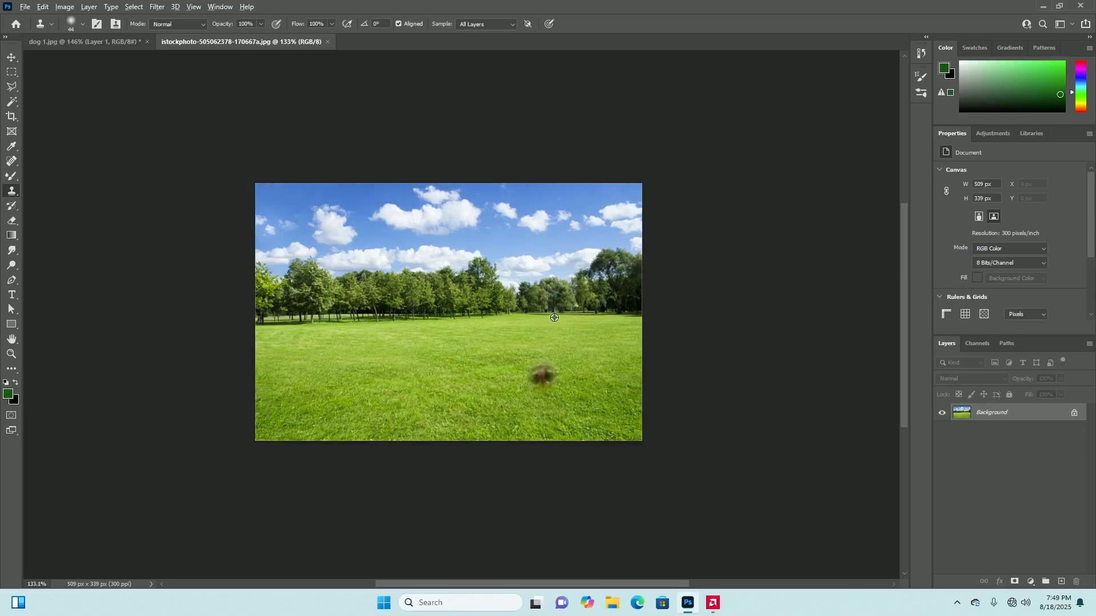
left_click(538, 298, "alt")
mouse_move(538, 360)
left_mouse_down()
mouse_move(528, 357)
mouse_move(537, 338)
mouse_move(525, 371)
mouse_move(547, 355)
mouse_move(521, 337)
left_mouse_up()
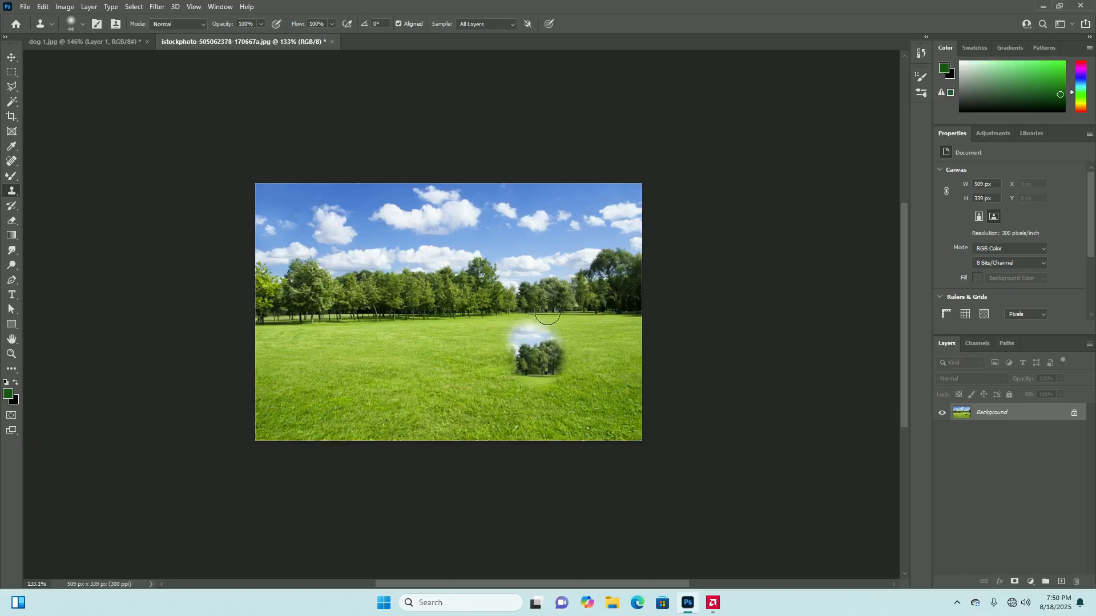
key("ctrl+z")
key("ctrl+z")
left_click(540, 375)
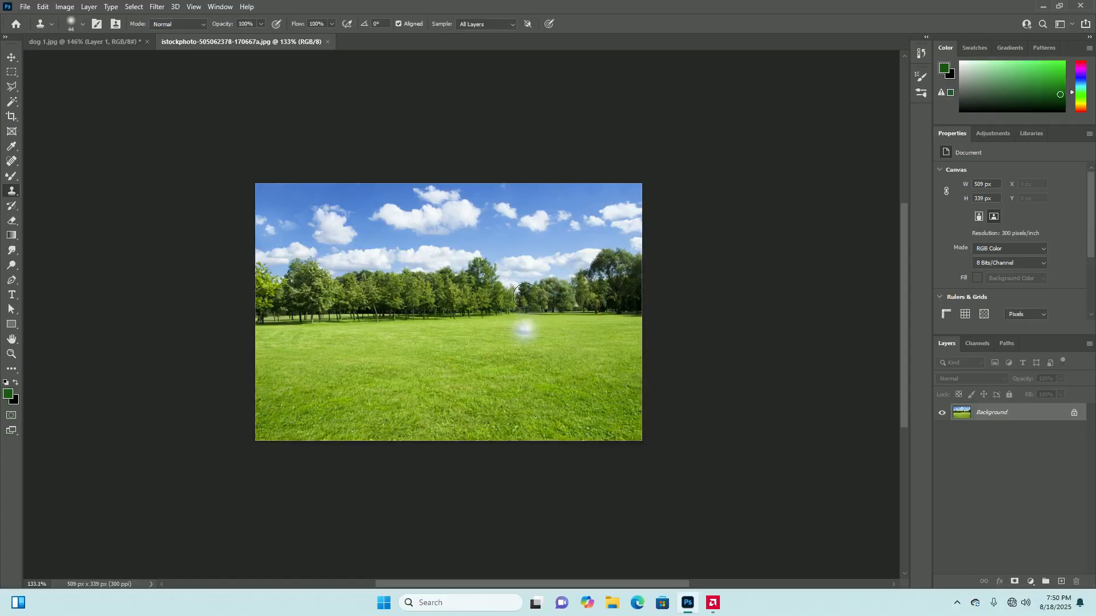
Clone clouds from the middle of the sky into its upper-left area, undoing the excess strokes that cover the existing clouds and trees
scroll(513, 219, "up", 5)
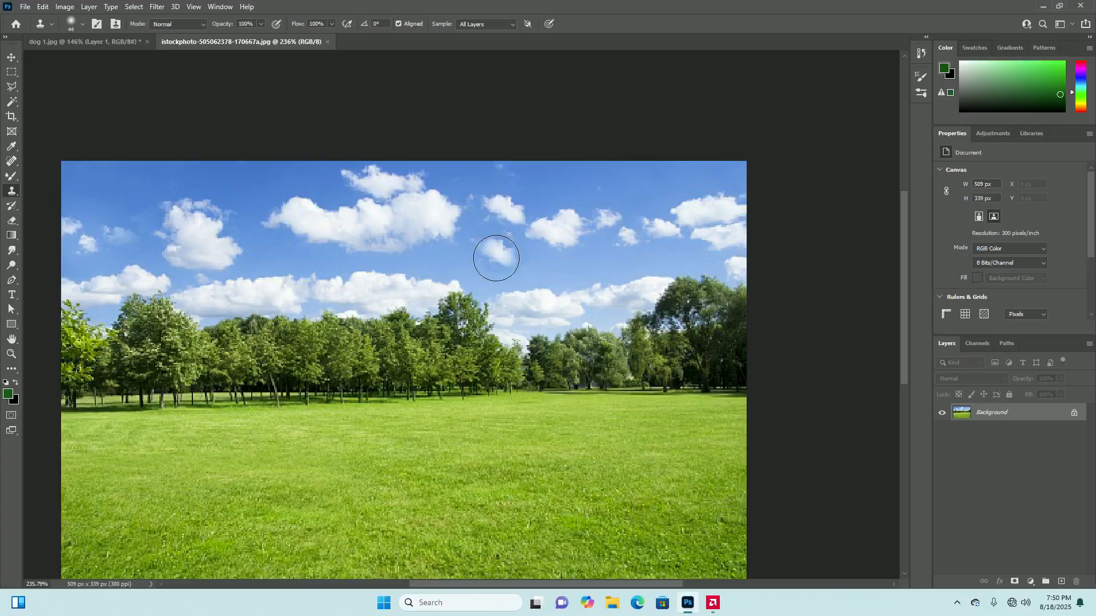
scroll(506, 256, "down", 1)
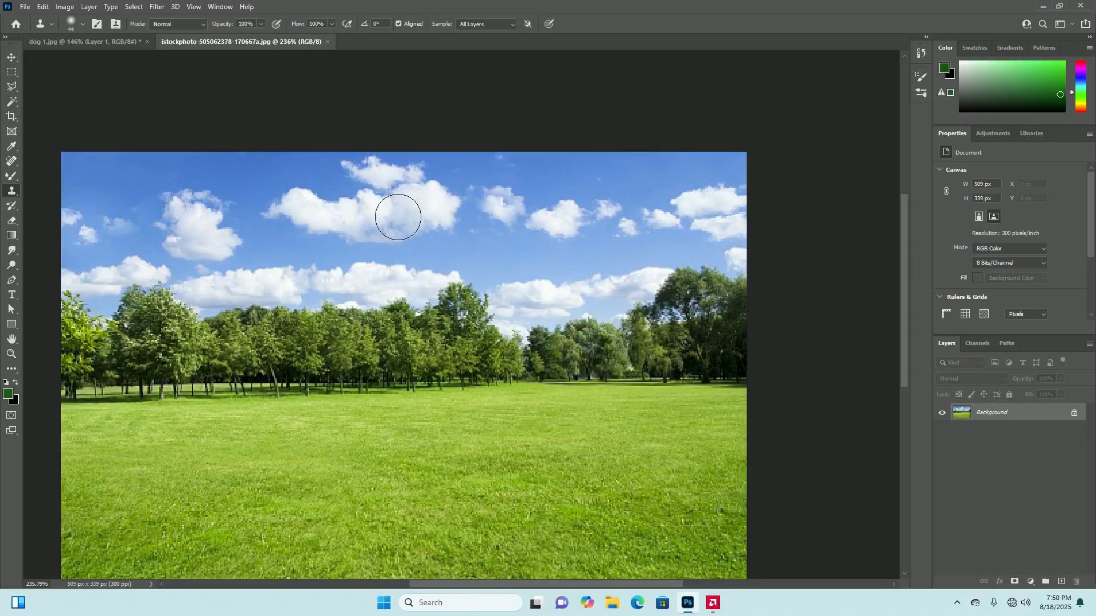
mouse_move(117, 182)
left_mouse_down()
mouse_move(98, 165)
mouse_move(82, 169)
mouse_move(80, 154)
mouse_move(108, 156)
mouse_move(123, 174)
mouse_move(121, 242)
mouse_move(189, 262)
mouse_move(221, 299)
mouse_move(119, 252)
mouse_move(111, 233)
mouse_move(101, 245)
mouse_move(57, 223)
mouse_move(72, 236)
mouse_move(137, 231)
mouse_move(154, 257)
mouse_move(174, 177)
mouse_move(180, 253)
mouse_move(206, 169)
mouse_move(222, 269)
mouse_move(252, 164)
mouse_move(260, 236)
mouse_move(279, 237)
mouse_move(278, 170)
mouse_move(308, 230)
left_mouse_up()
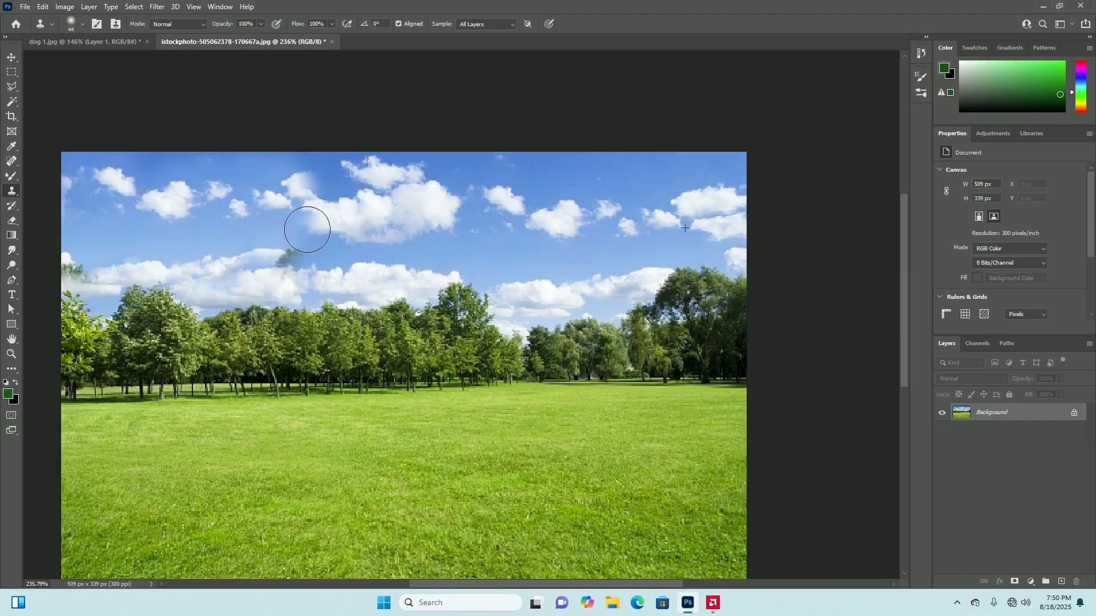
left_click(335, 254)
key("ctrl+z")
key("ctrl+z")
key("ctrl+z")
key("ctrl+z")
scroll(457, 344, "down", 4)
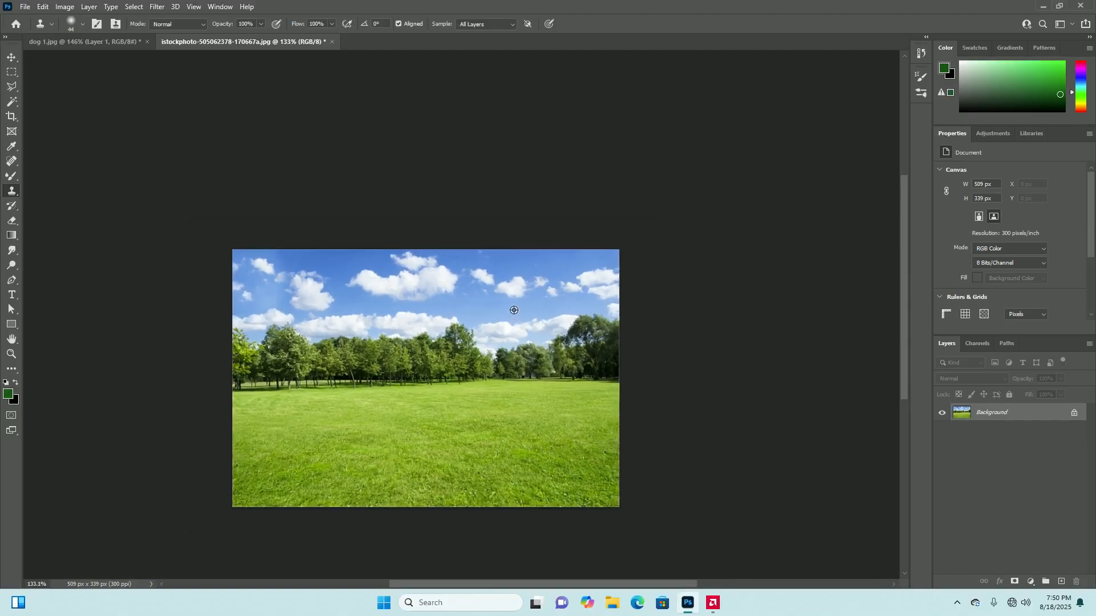
scroll(514, 310, "up", 1)
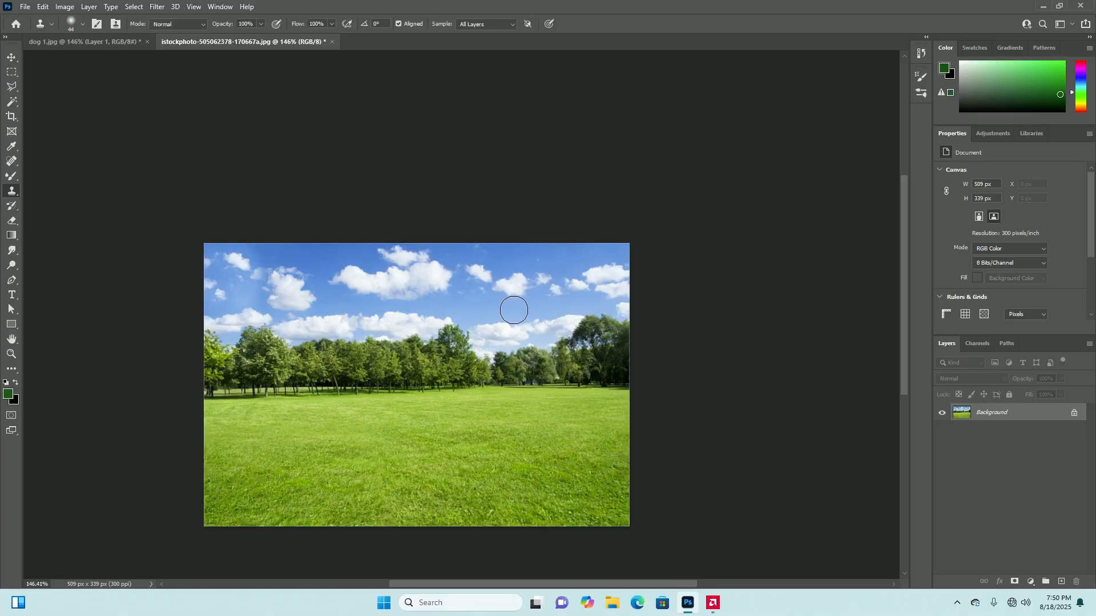
scroll(514, 293, "up", 1)
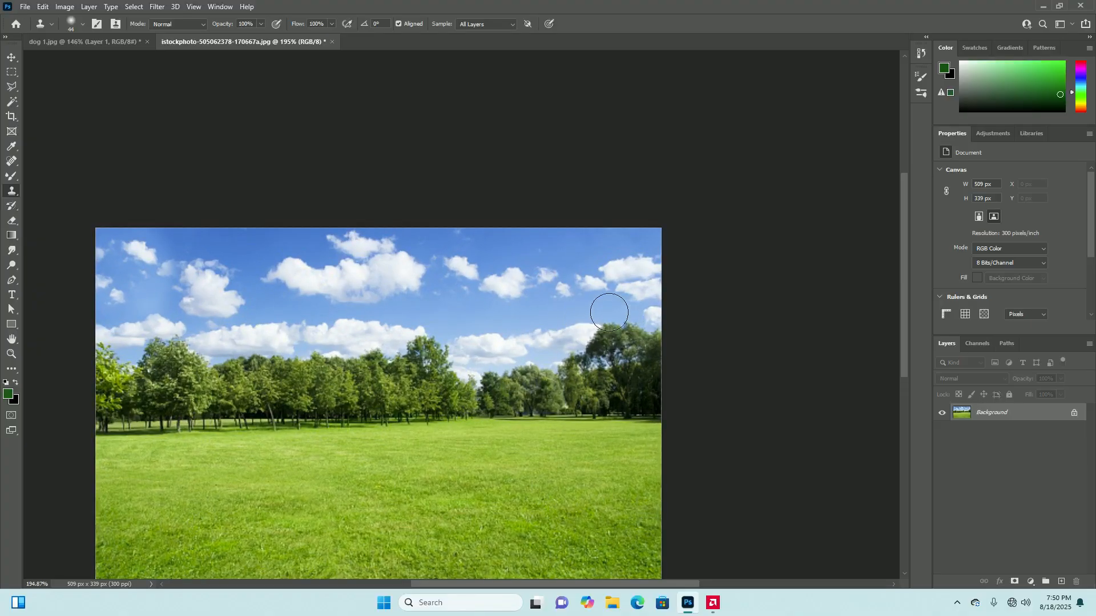
Reduce the Clone Stamp brush size to 26 px and sample the smallest cloud in the right part of the sky
scroll(562, 292, "up", 2)
scroll(563, 290, "up", 2)
scroll(566, 311, "down", 1)
scroll(565, 314, "up", 2)
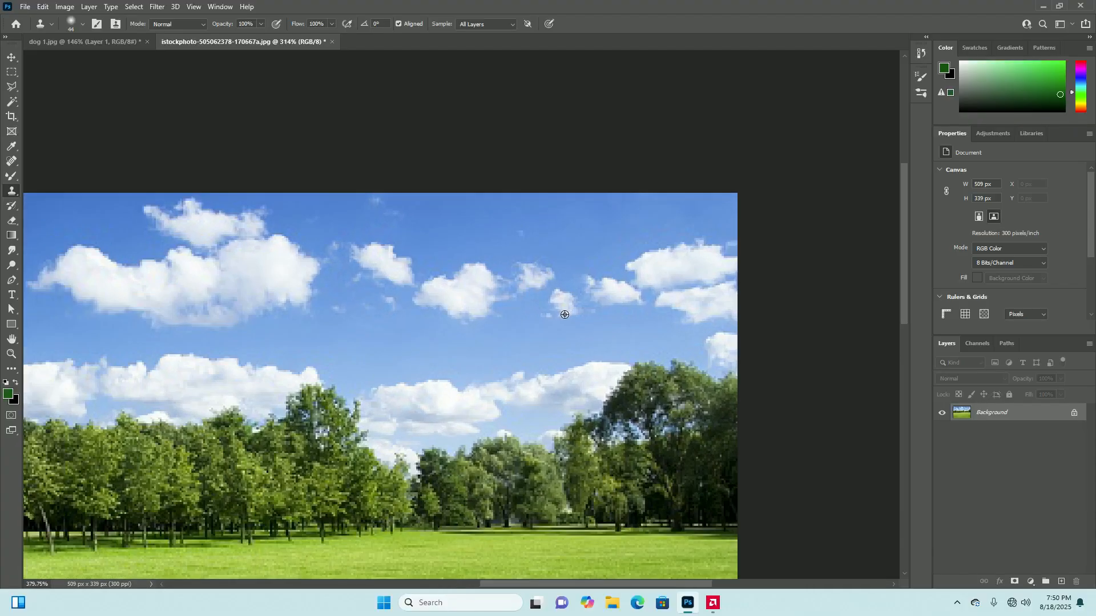
left_click(81, 24)
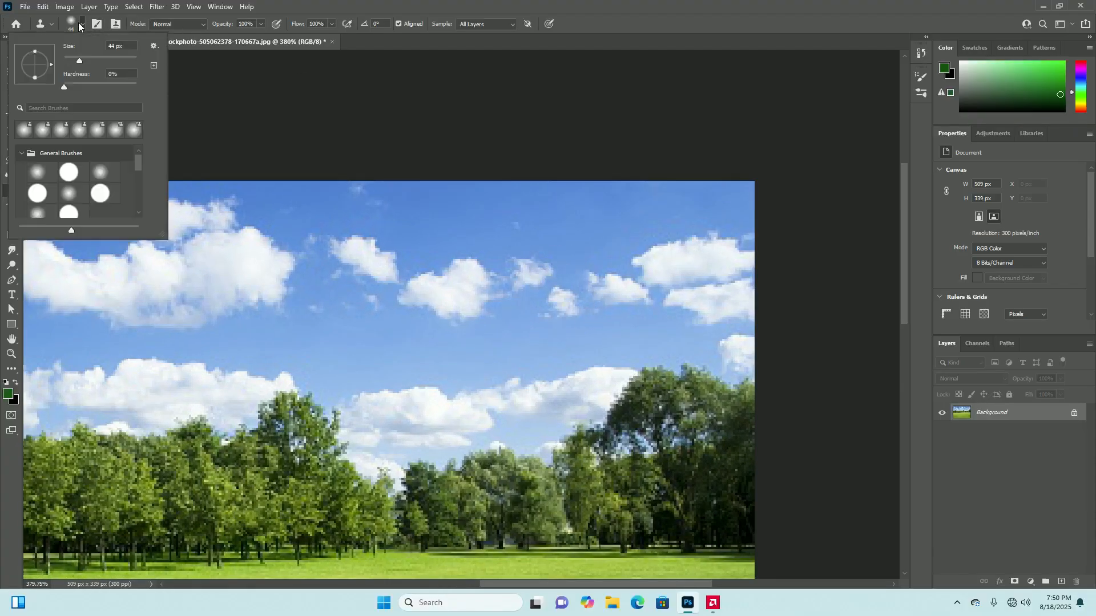
left_click_drag(73, 59, 73, 60)
left_click(562, 301)
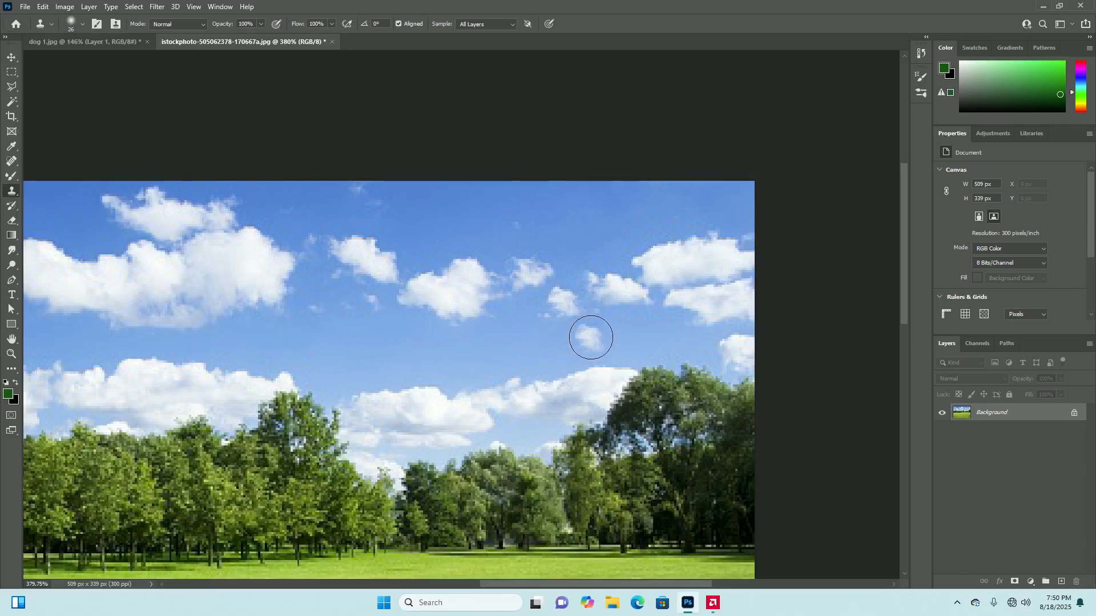
Try cloning the sampled small cloud into the upper-left part of the sky, and undo the strokes
scroll(591, 338, "down", 2)
scroll(590, 337, "down", 2)
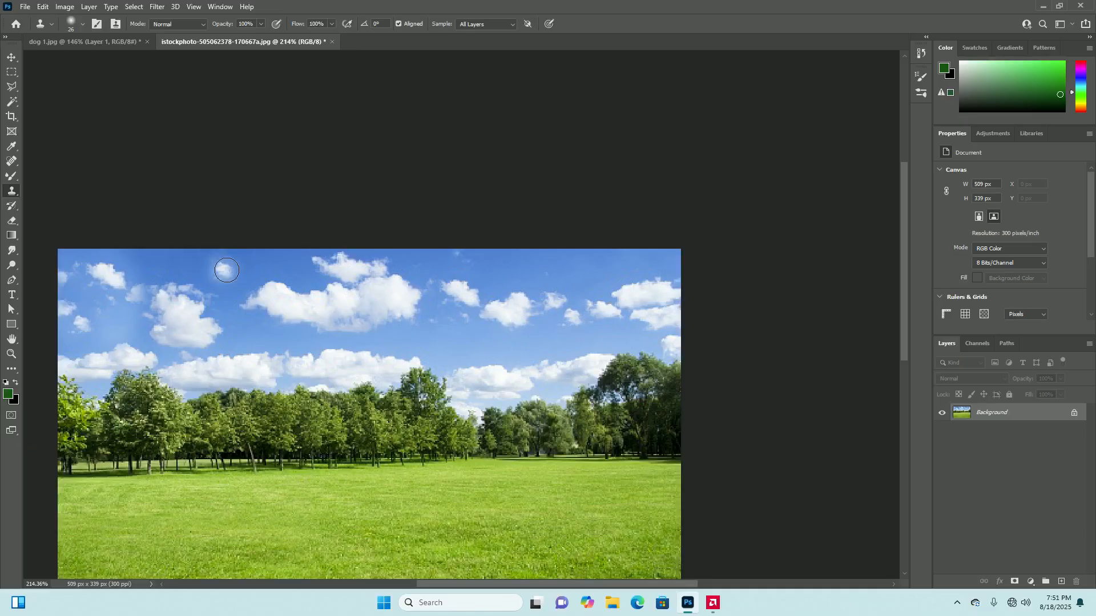
left_click_drag(231, 278, 212, 265)
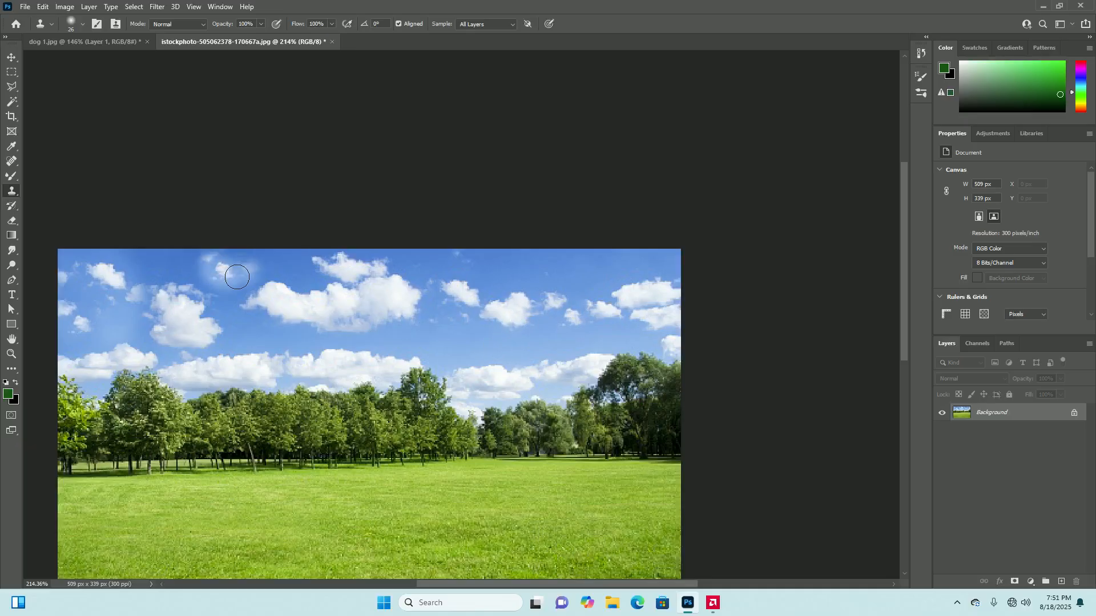
key("ctrl+z")
key("ctrl+z")
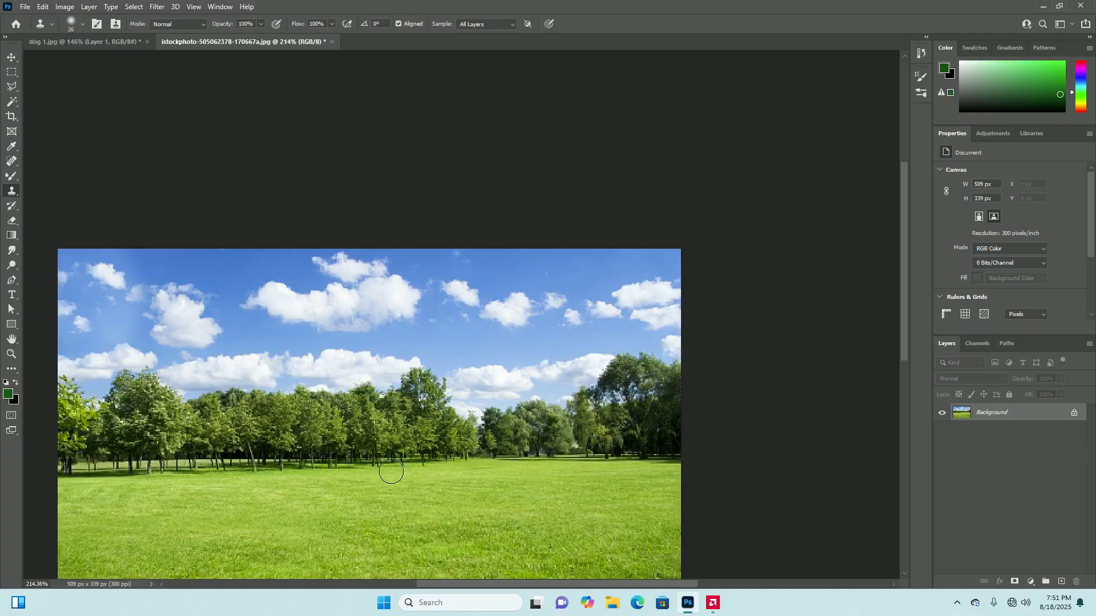
scroll(375, 383, "down", 3, "alt")
scroll(436, 362, "down", 2, "alt")
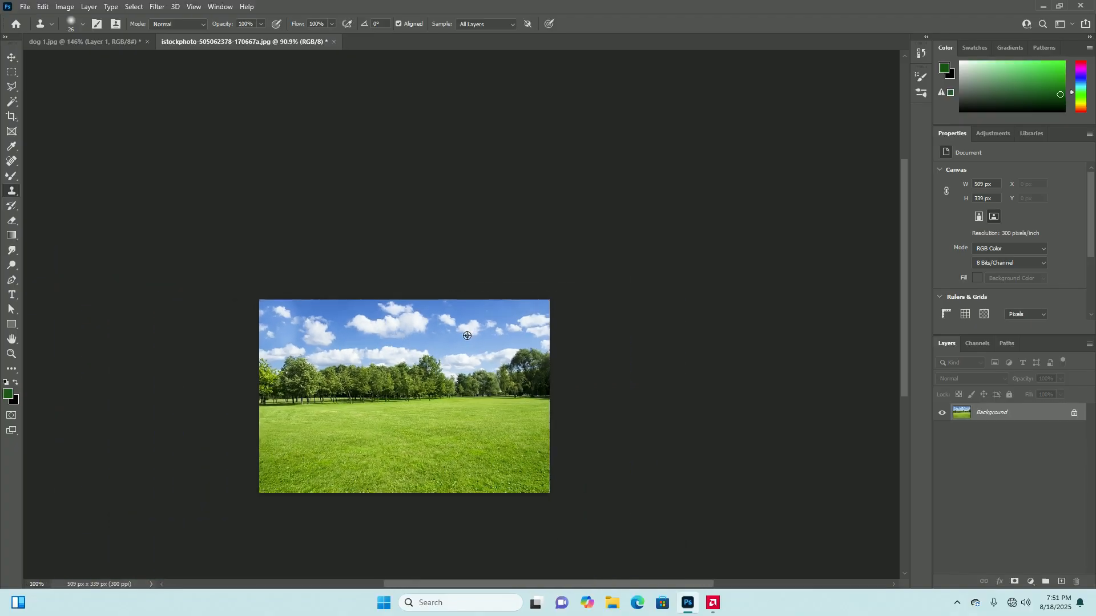
scroll(451, 354, "up", 5, "alt")
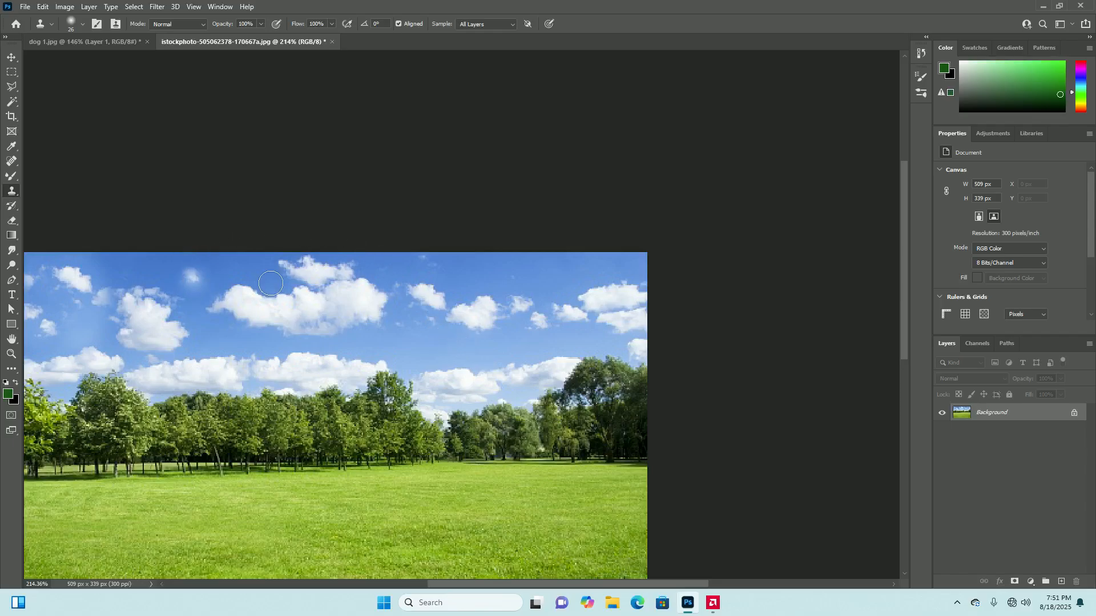
scroll(468, 336, "down", 5)
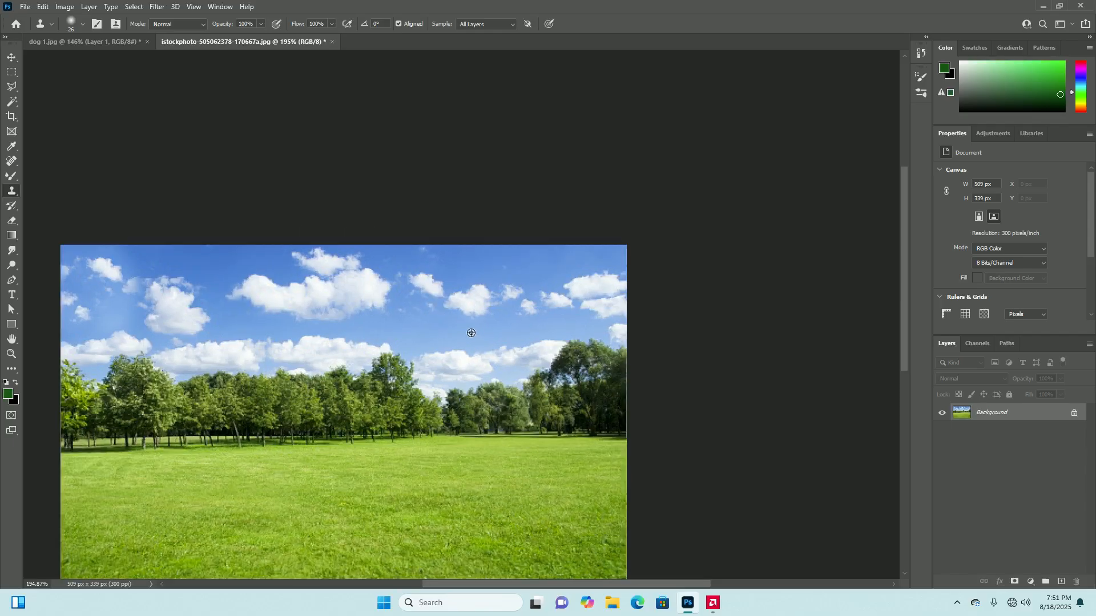
scroll(504, 333, "up", 3)
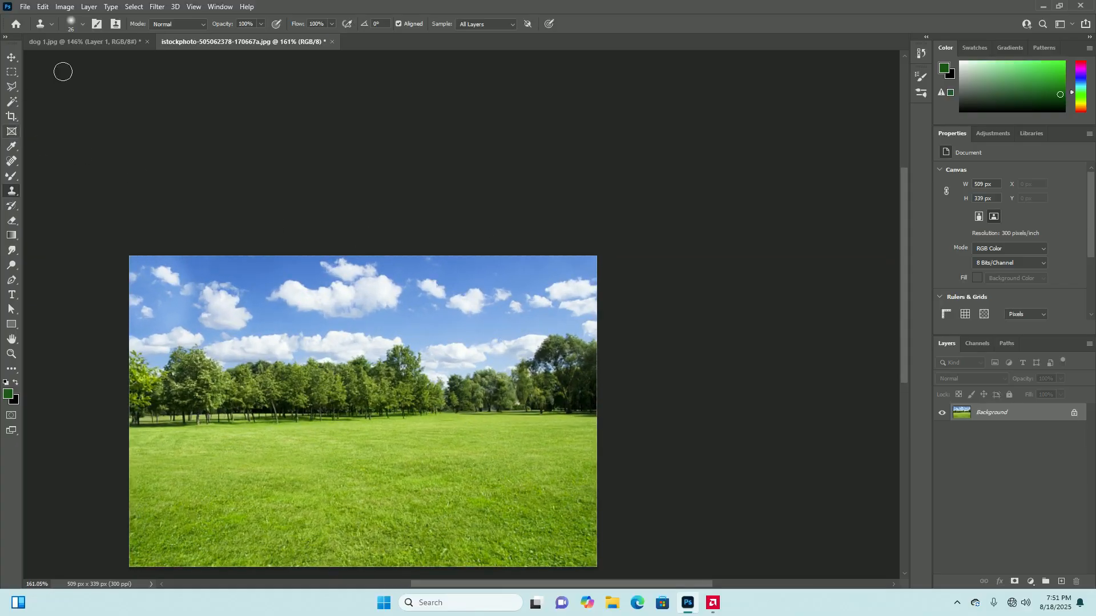
Switch to the dog 1.jpg document, try stamping the sampled cloud onto the dog, and undo it
left_click(71, 42)
left_click(530, 409)
scroll(529, 409, "up", 1)
key("ctrl+z")
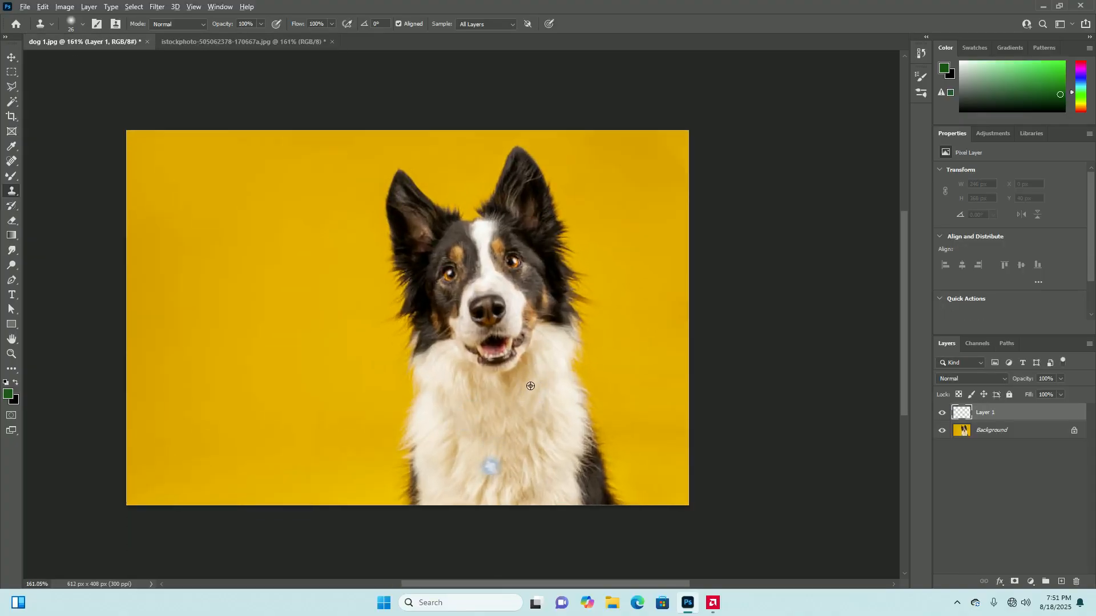
scroll(530, 419, "down", 2)
scroll(517, 299, "up", 4)
mouse_move(515, 301)
left_mouse_down()
mouse_move(532, 311)
mouse_move(511, 311)
mouse_move(526, 301)
left_mouse_up()
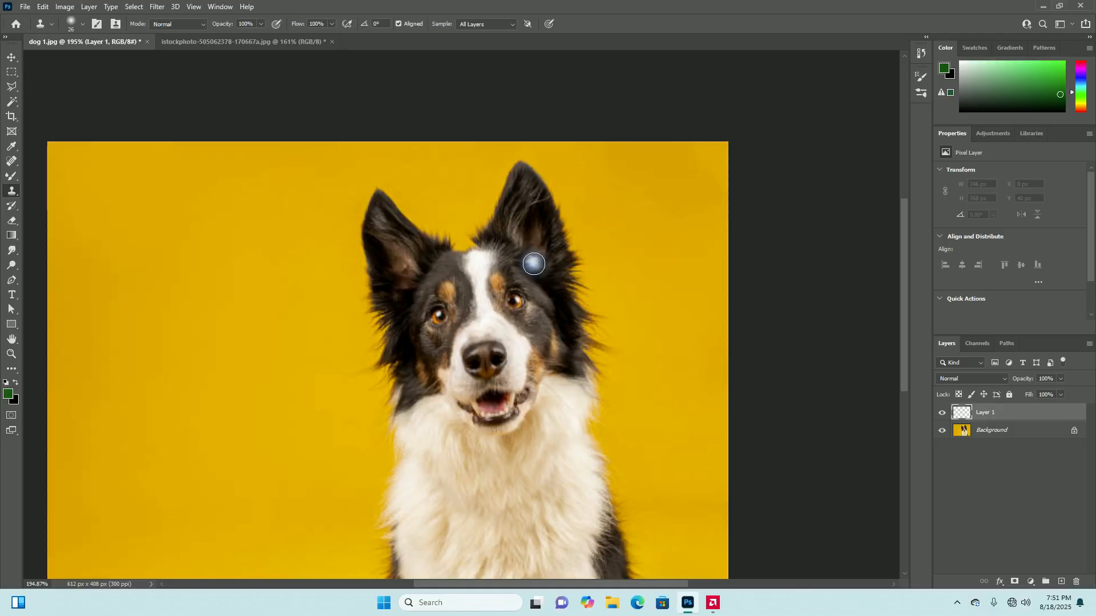
scroll(535, 279, "down", 3)
scroll(535, 293, "up", 3)
scroll(530, 311, "up", 2)
scroll(528, 290, "down", 2)
scroll(528, 279, "up", 1)
scroll(545, 320, "down", 1)
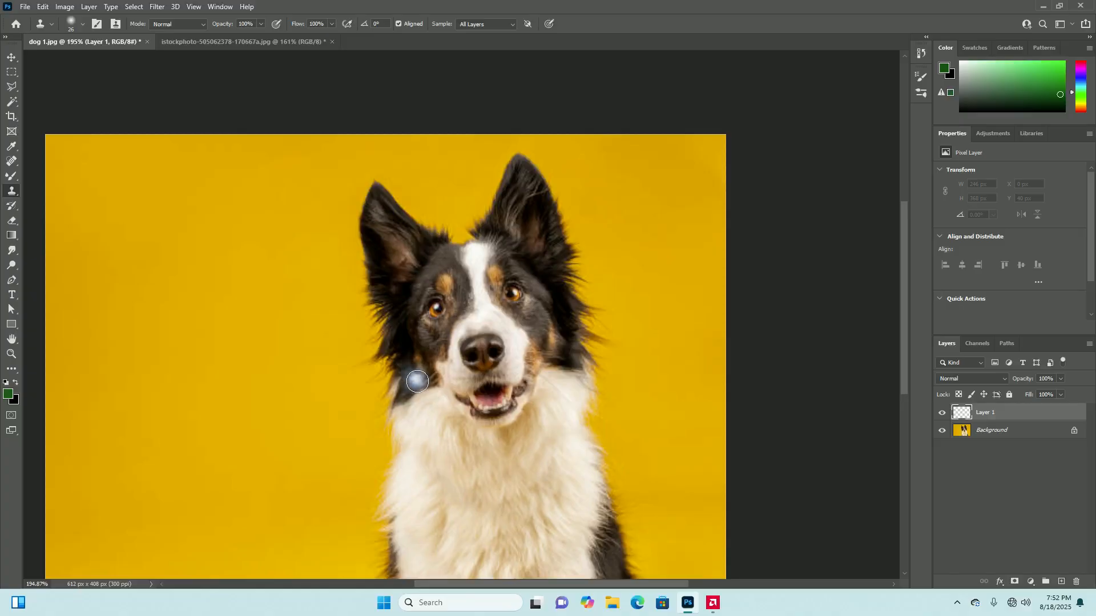
Try cloning the dog's face over the left side of its own head, and undo the stroke
scroll(417, 381, "down", 4)
scroll(511, 348, "up", 3)
scroll(511, 348, "down", 2)
scroll(510, 349, "up", 2)
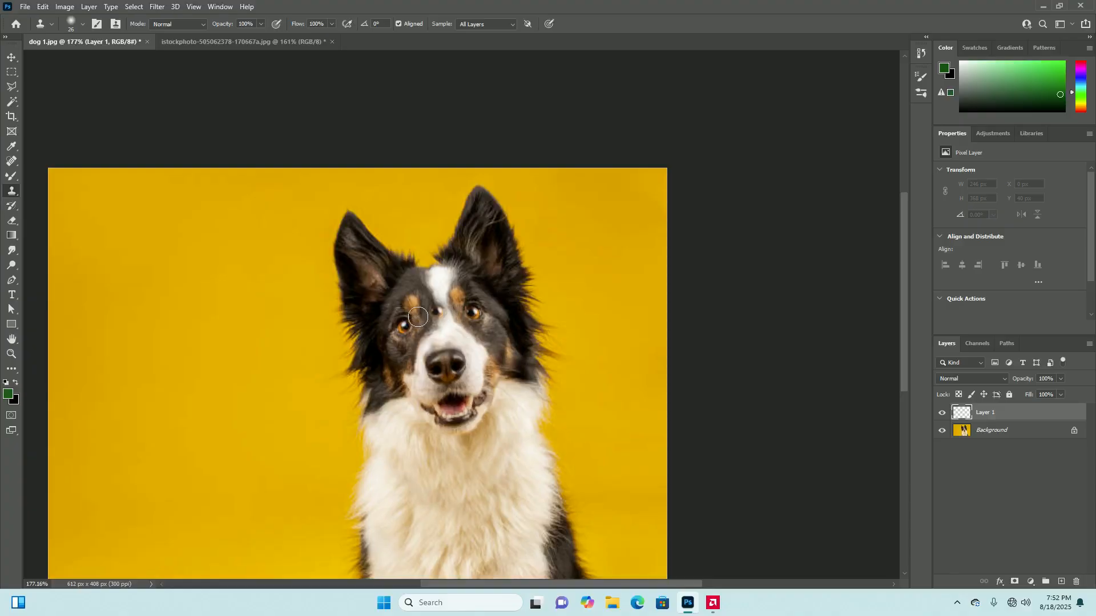
mouse_move(402, 325)
left_mouse_down()
mouse_move(412, 303)
mouse_move(400, 276)
mouse_move(391, 317)
mouse_move(417, 319)
mouse_move(420, 305)
mouse_move(392, 357)
mouse_move(414, 339)
mouse_move(380, 390)
mouse_move(373, 340)
mouse_move(368, 407)
mouse_move(378, 266)
mouse_move(351, 220)
mouse_move(339, 297)
mouse_move(347, 343)
mouse_move(355, 255)
mouse_move(343, 322)
left_mouse_up()
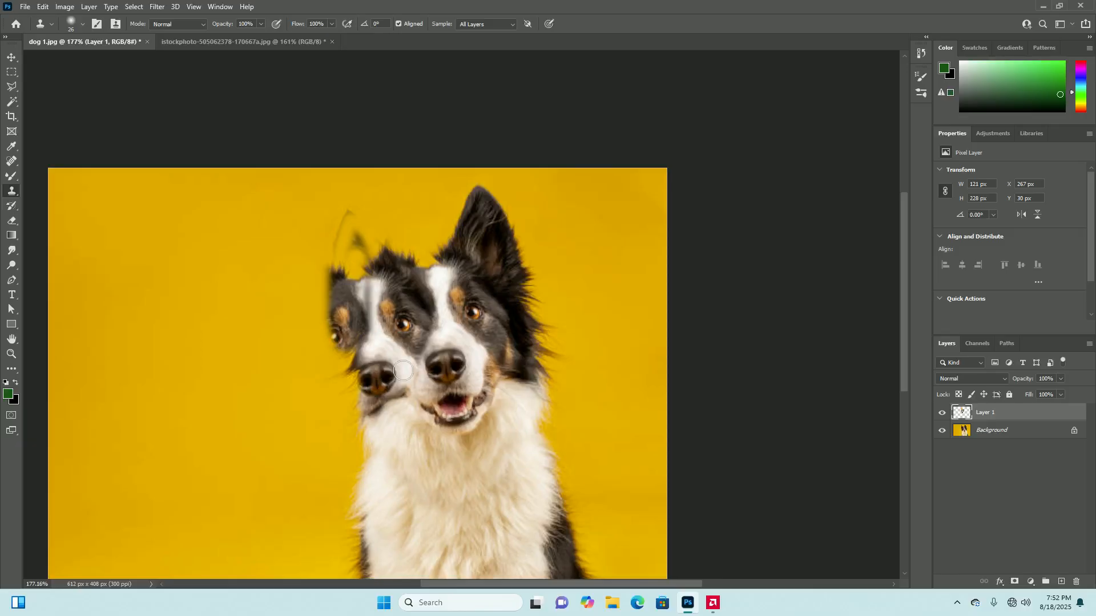
key("ctrl+z")
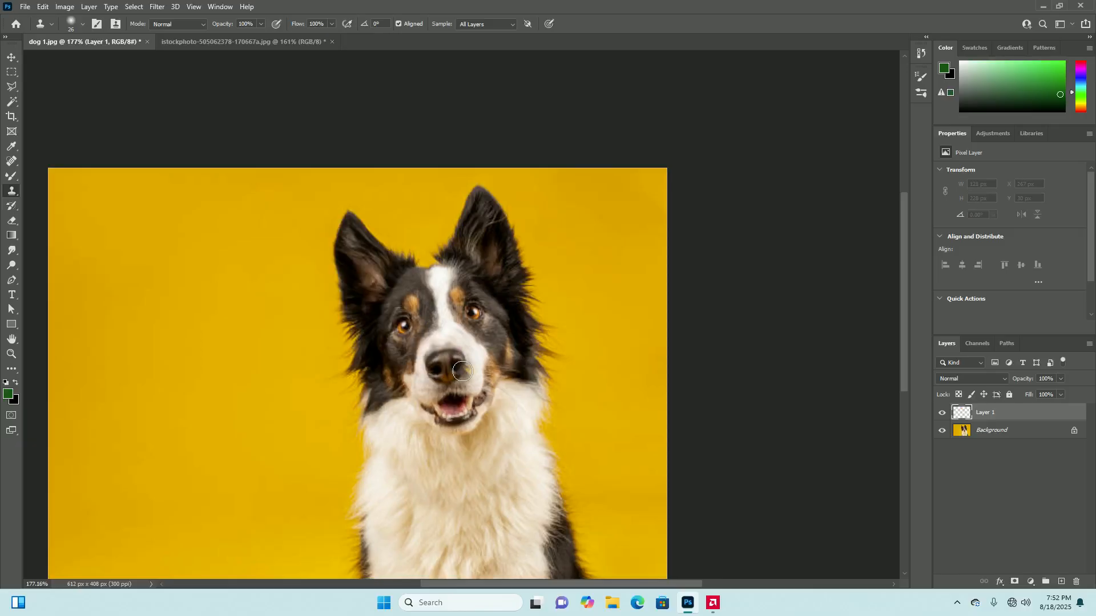
Sample the dog's right-hand eye, try cloning it over the left-hand eye, and undo the stroke
scroll(462, 374, "down", 2)
scroll(478, 338, "up", 3)
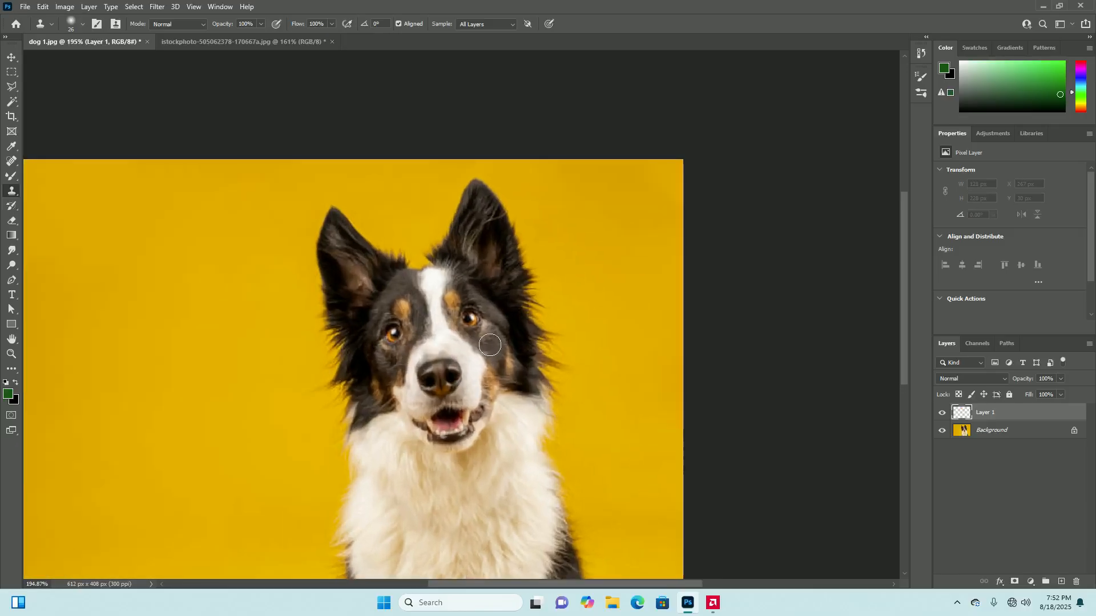
left_click(469, 320, "alt")
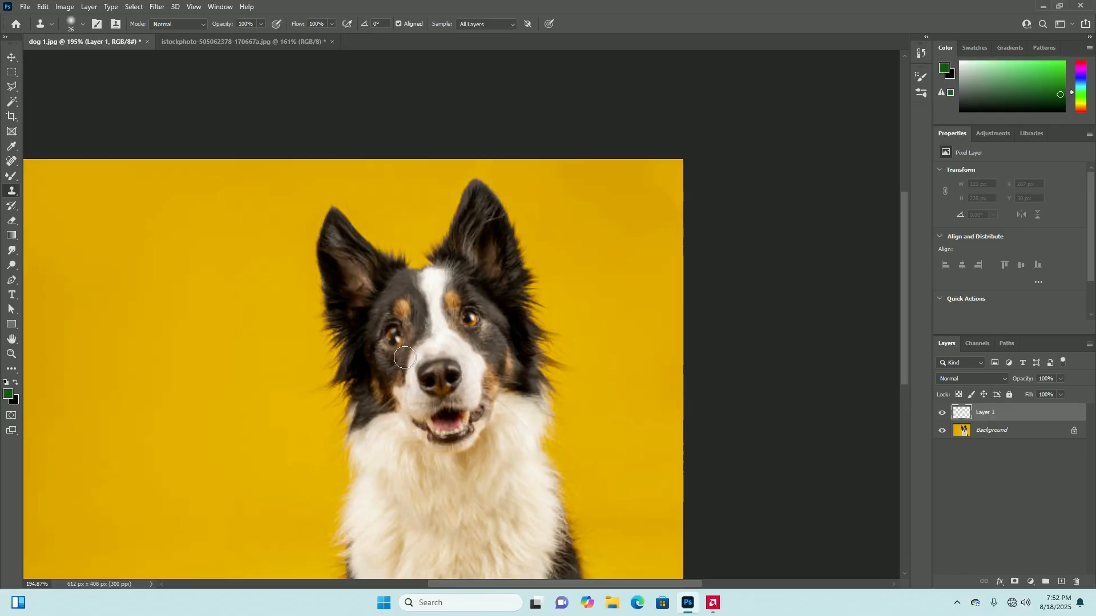
left_click_drag(394, 331, 399, 327)
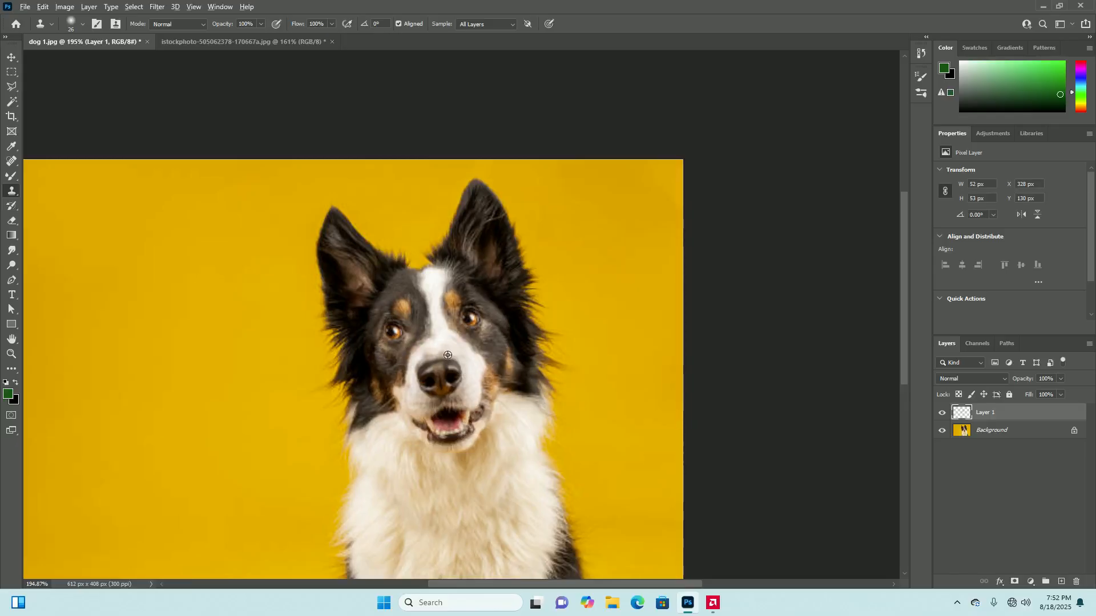
scroll(503, 379, "down", 4)
scroll(498, 379, "up", 2)
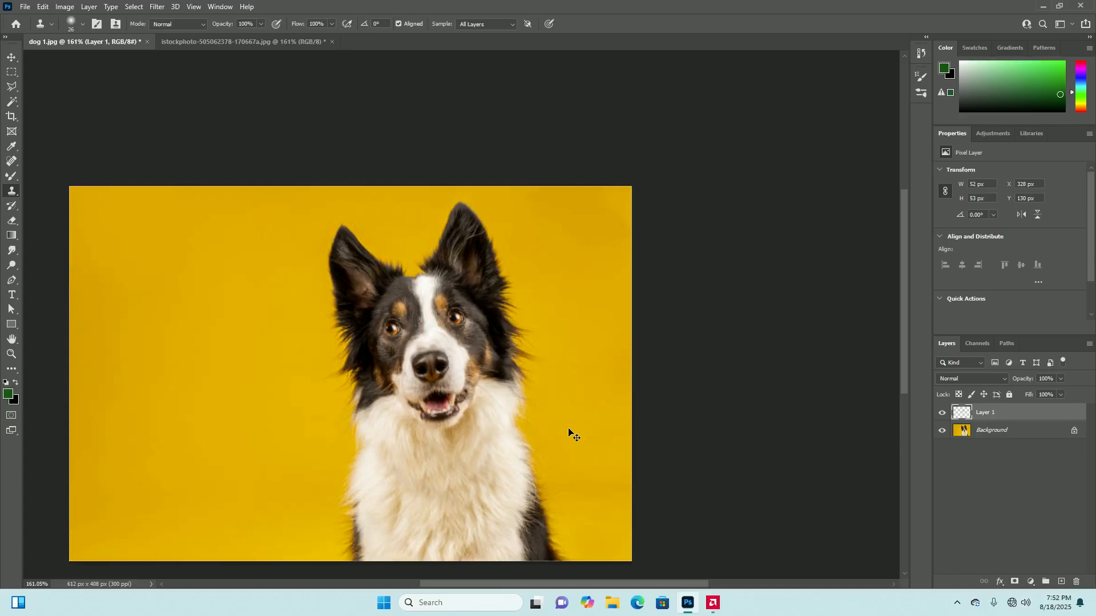
left_click_drag(472, 324, 456, 315)
key("ctrl+z")
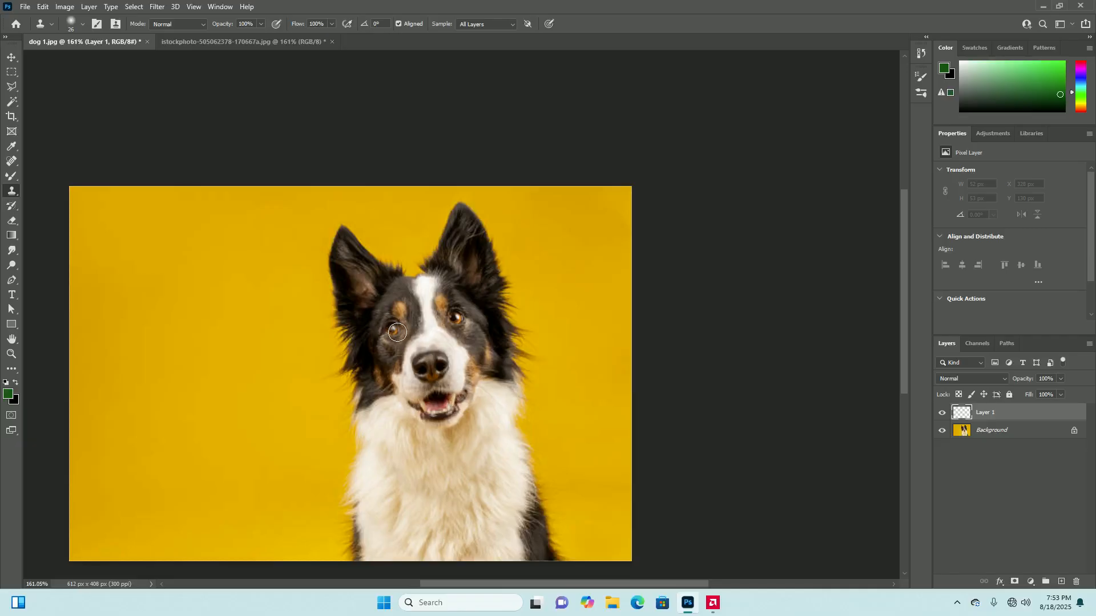
Resample the right-hand eye, repeat the clone over the dog's left-hand eye, and undo it again
left_click_drag(454, 321, 463, 315)
key("ctrl+z")
left_click_drag(394, 327, 394, 330)
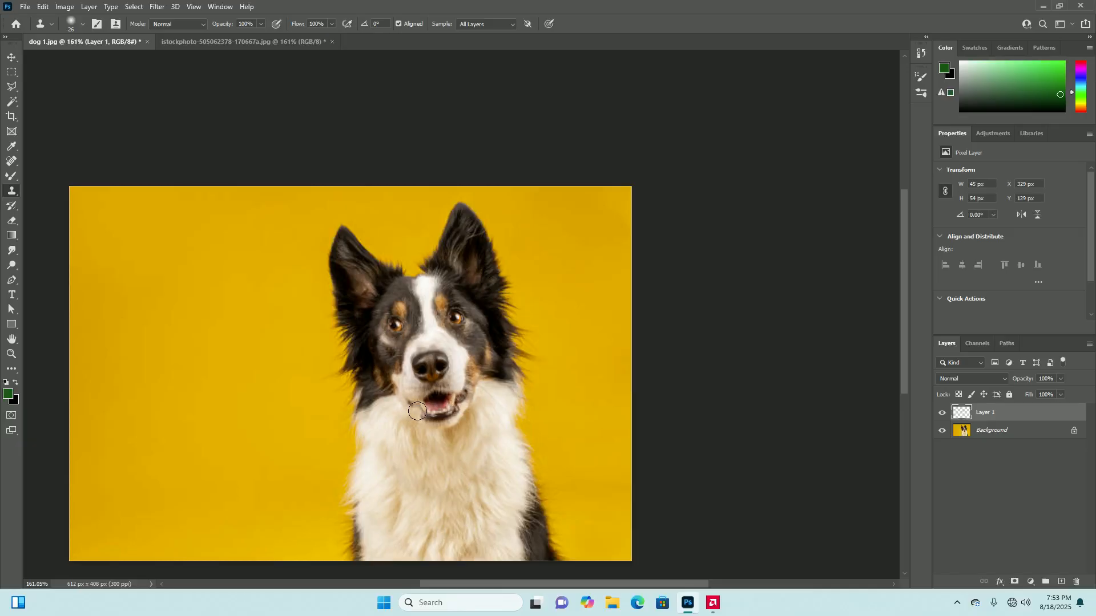
scroll(473, 394, "down", 1)
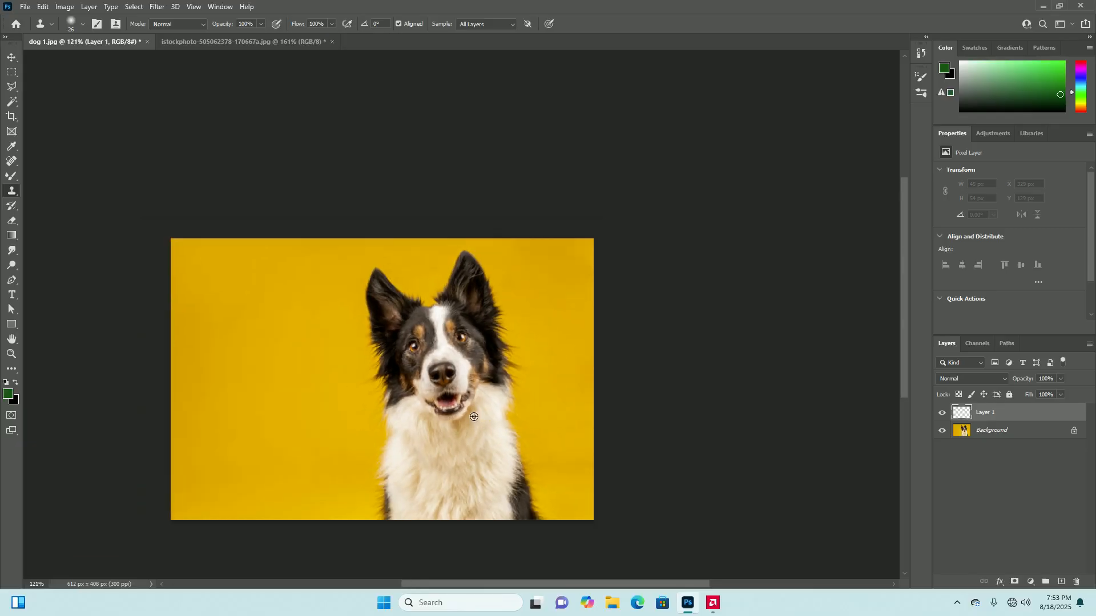
scroll(451, 342, "up", 3)
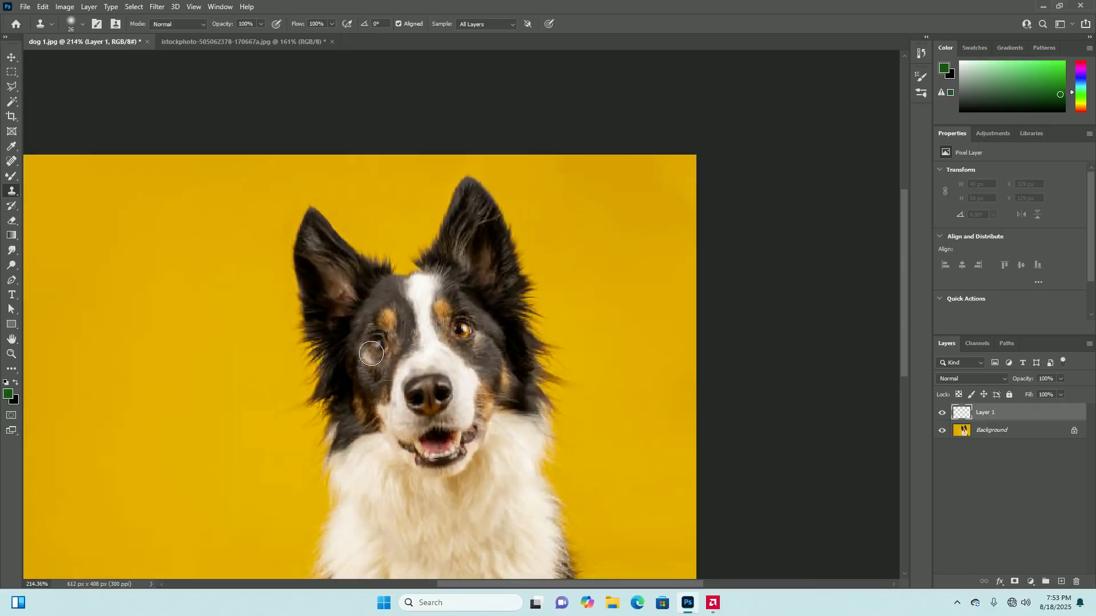
scroll(478, 355, "down", 2)
scroll(478, 356, "up", 1)
scroll(479, 356, "down", 1)
scroll(479, 356, "up", 1)
left_click(478, 349)
scroll(479, 348, "down", 4)
scroll(482, 348, "up", 2)
scroll(485, 348, "up", 2)
scroll(485, 348, "down", 2)
scroll(485, 348, "up", 1)
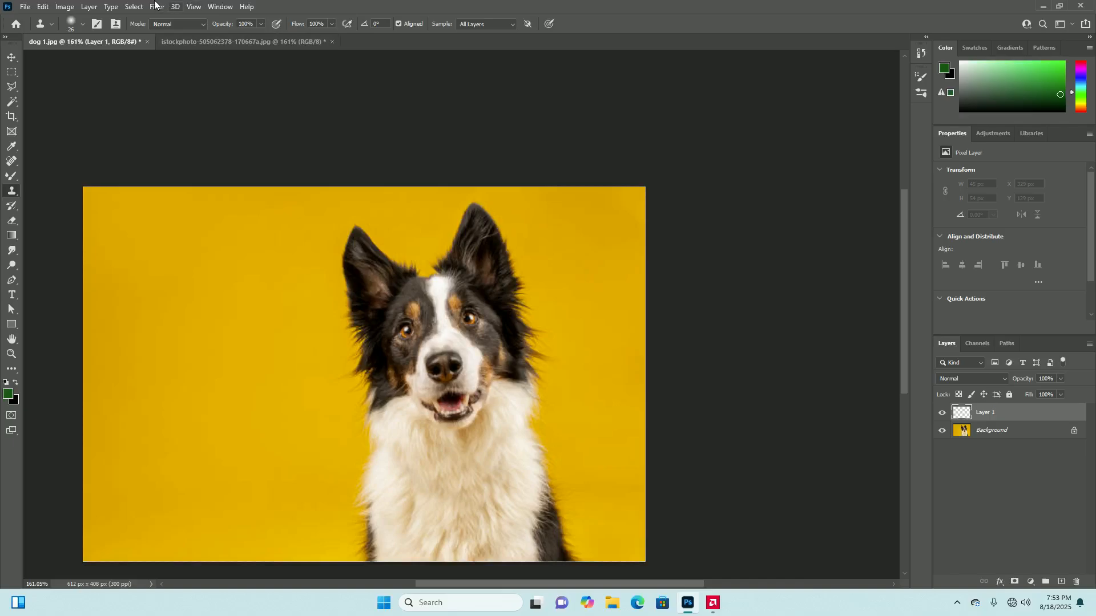
Show the Clone Source panel
left_click(221, 7)
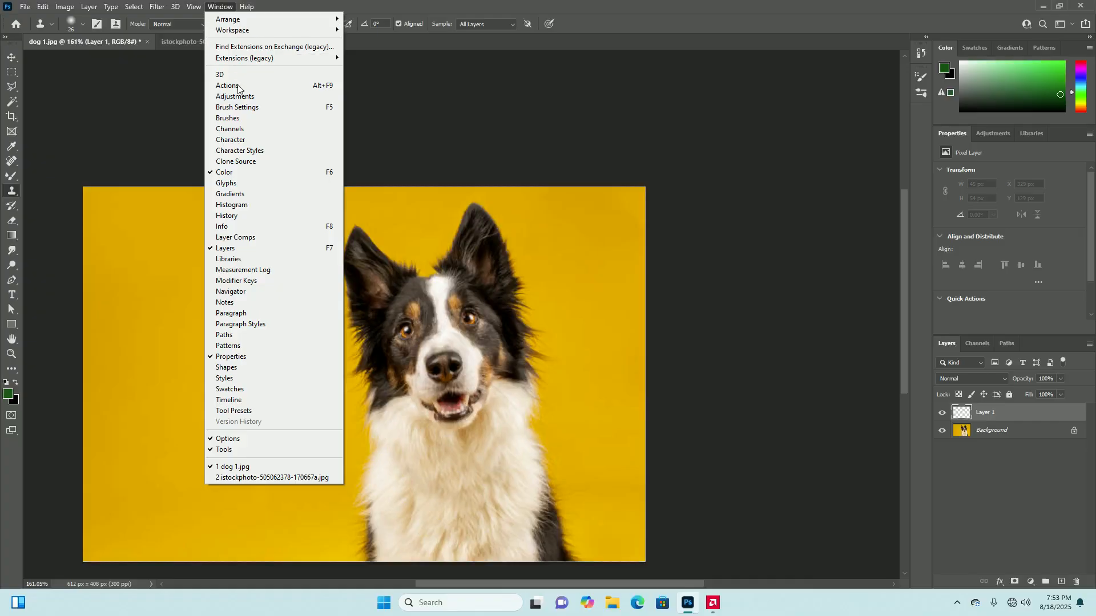
left_click(260, 162)
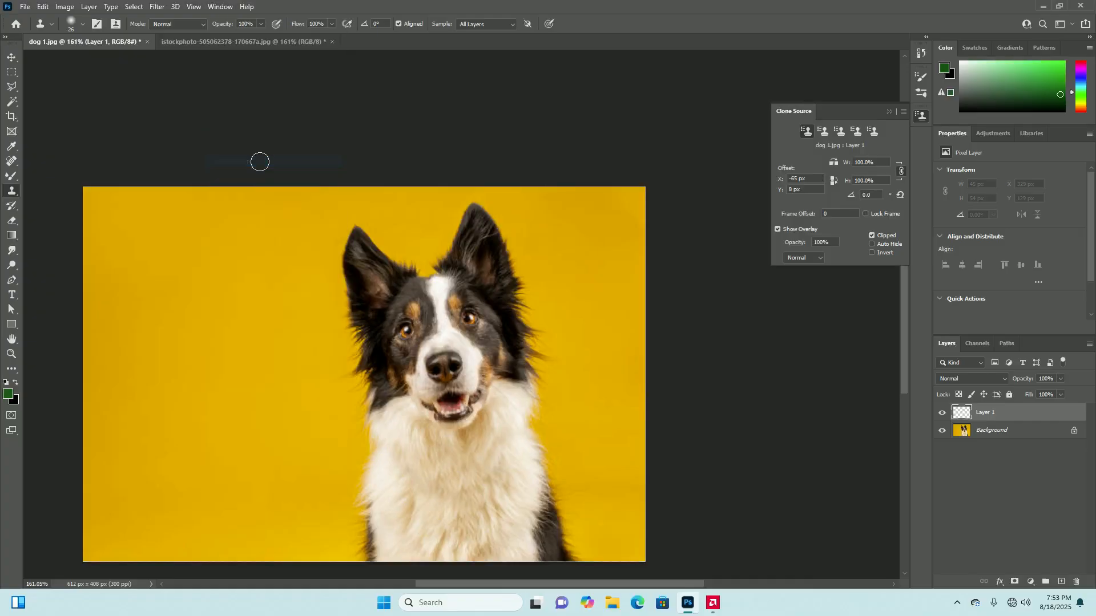
scroll(513, 308, "down", 5)
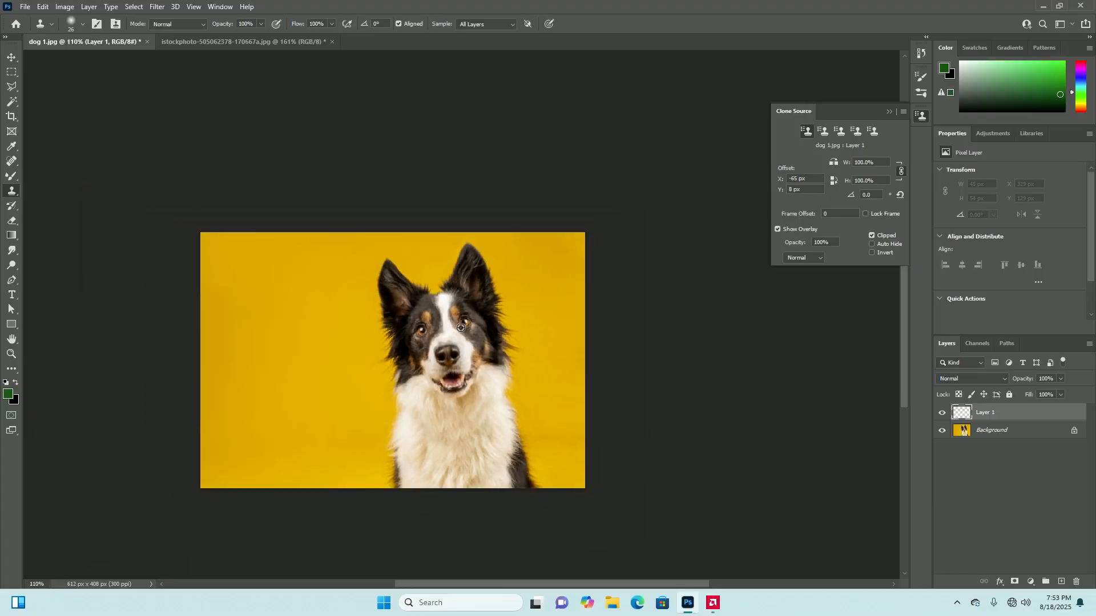
scroll(486, 326, "up", 1)
scroll(479, 328, "down", 1)
scroll(479, 328, "up", 3)
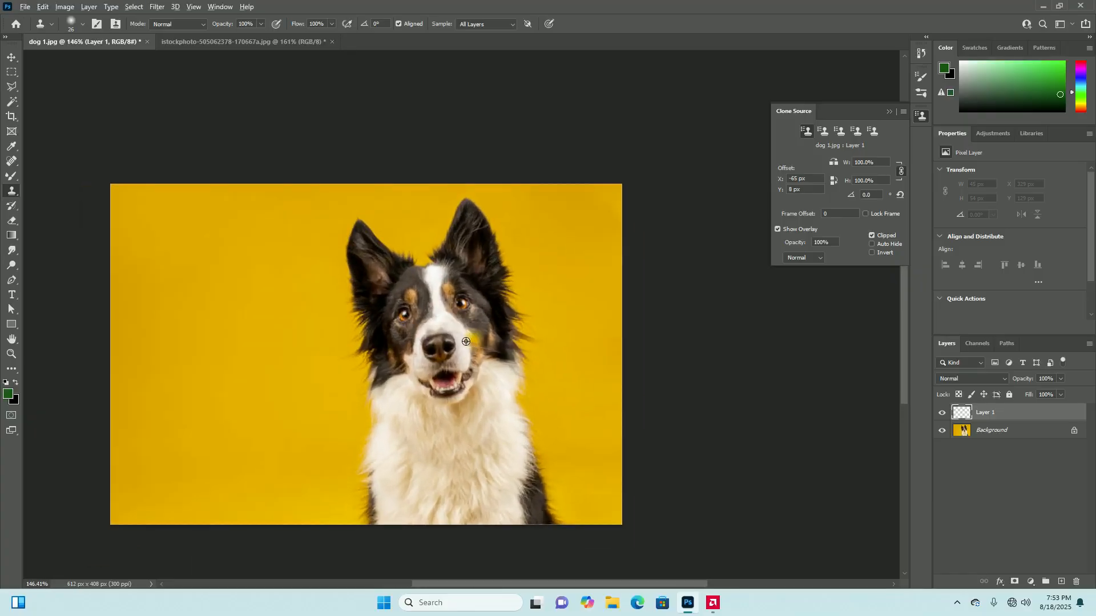
scroll(466, 349, "up", 2)
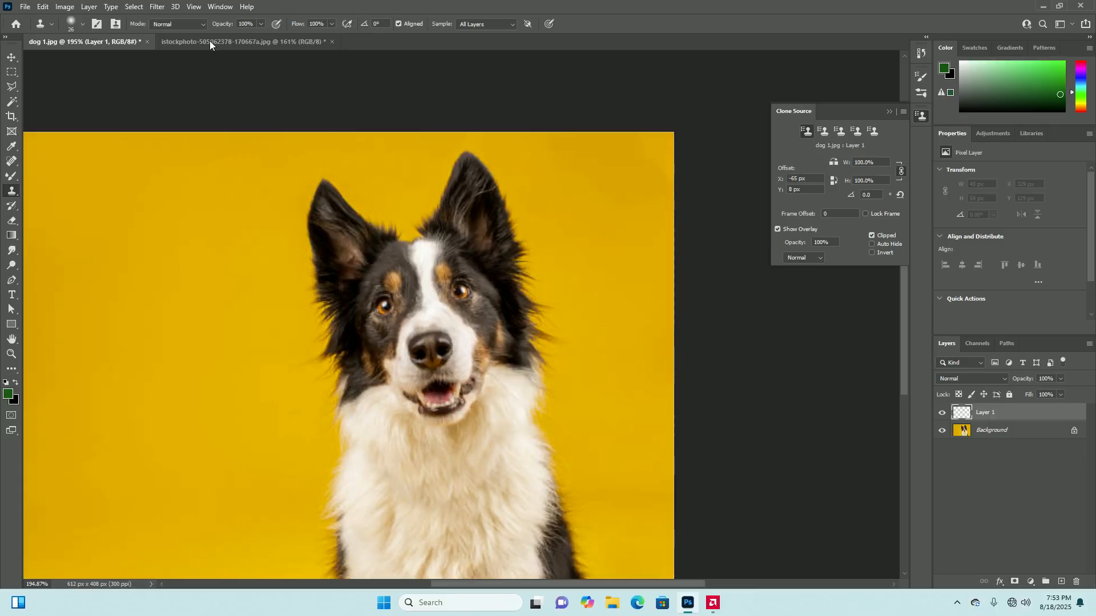
Return to the landscape photo, try the other clone source slots, and reselect the first one
left_click(210, 40)
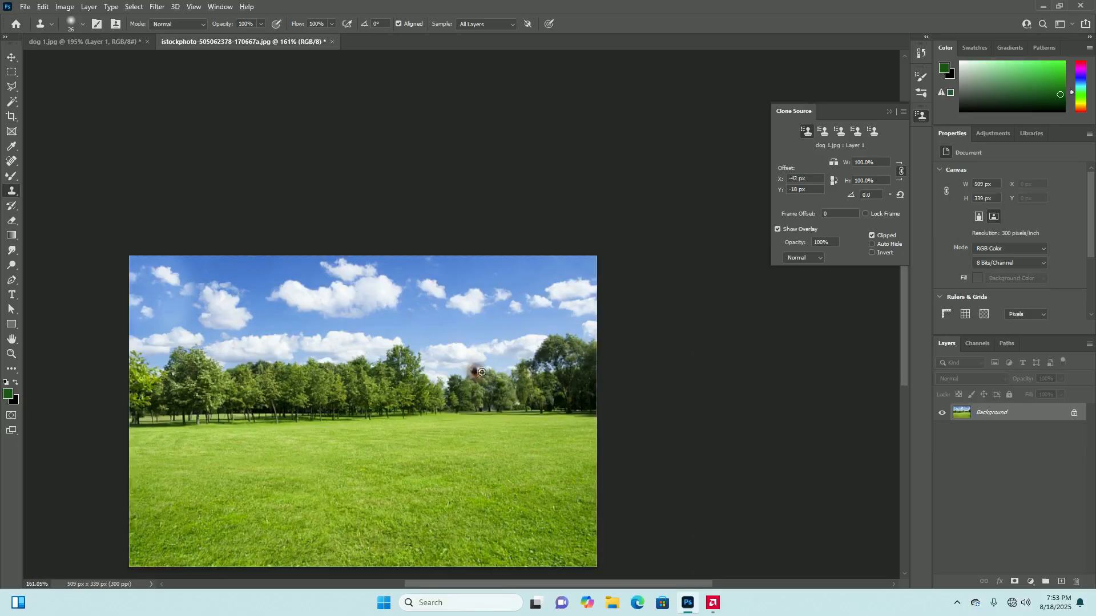
scroll(507, 360, "down", 2)
scroll(486, 399, "up", 2)
scroll(433, 426, "down", 1)
scroll(375, 447, "up", 2)
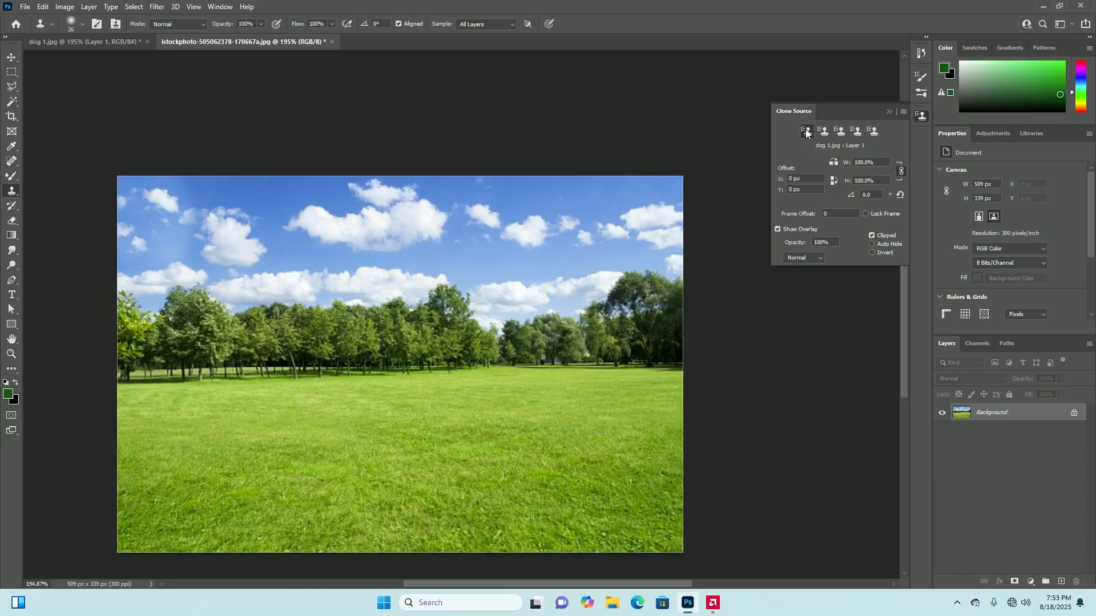
left_click(856, 130)
left_click(806, 131)
Sample the grass in the lower-right part of the lawn and clone it over the lower-left lawn
left_click(612, 486, "alt")
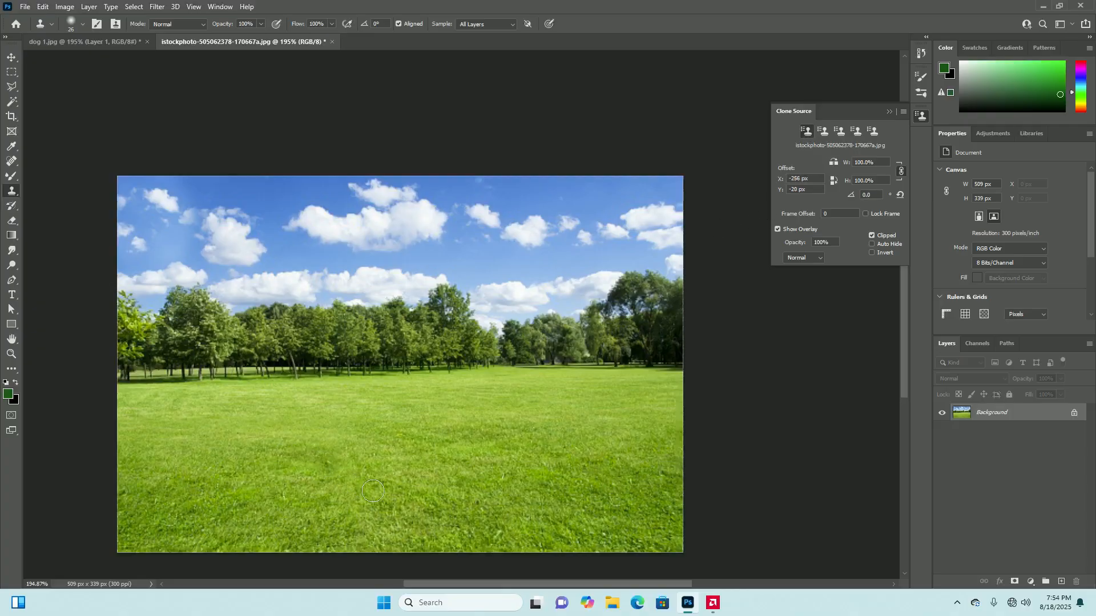
mouse_move(281, 449)
left_mouse_down()
mouse_move(308, 446)
mouse_move(315, 458)
mouse_move(173, 470)
mouse_move(259, 482)
mouse_move(257, 492)
mouse_move(181, 500)
mouse_move(278, 490)
mouse_move(329, 468)
mouse_move(348, 485)
mouse_move(236, 517)
mouse_move(333, 503)
mouse_move(363, 517)
mouse_move(351, 545)
mouse_move(255, 533)
left_mouse_up()
mouse_move(198, 467)
left_mouse_down()
mouse_move(118, 469)
mouse_move(237, 459)
mouse_move(154, 484)
left_mouse_up()
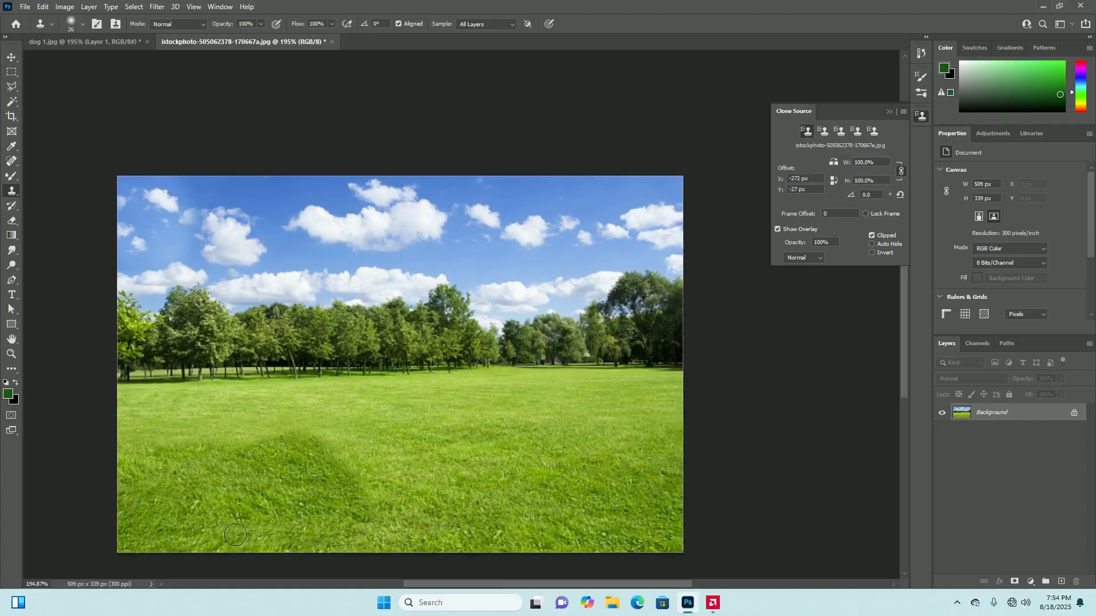
Select the second clone source, sample the middle of the tree line, and clone it over the trees at the photo's left side
left_click(823, 131)
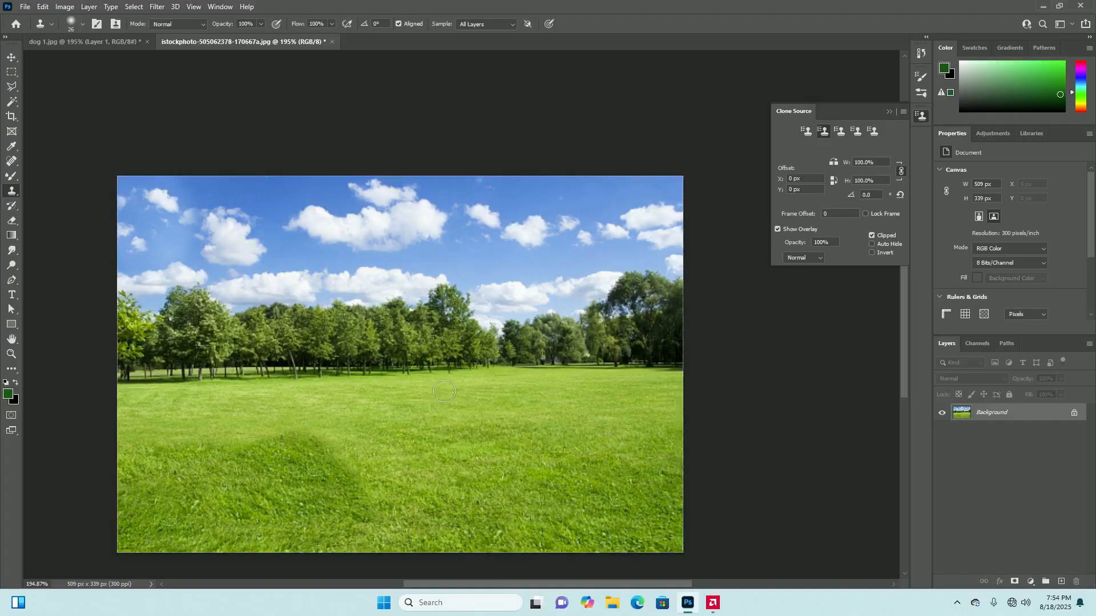
left_click(401, 337, "alt")
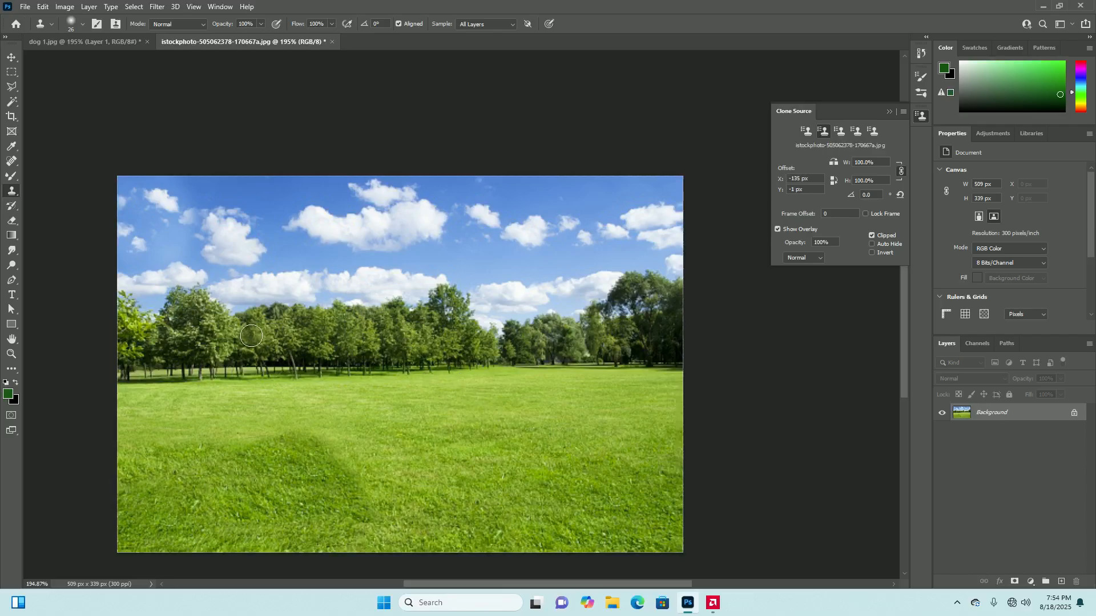
left_click_drag(262, 337, 261, 329)
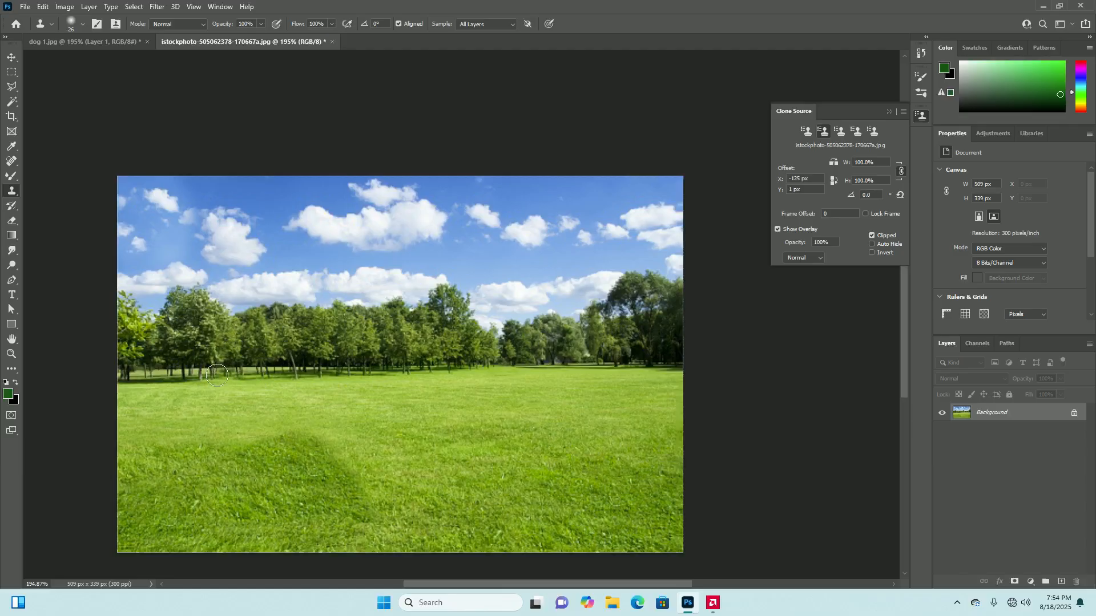
left_click_drag(186, 323, 178, 343)
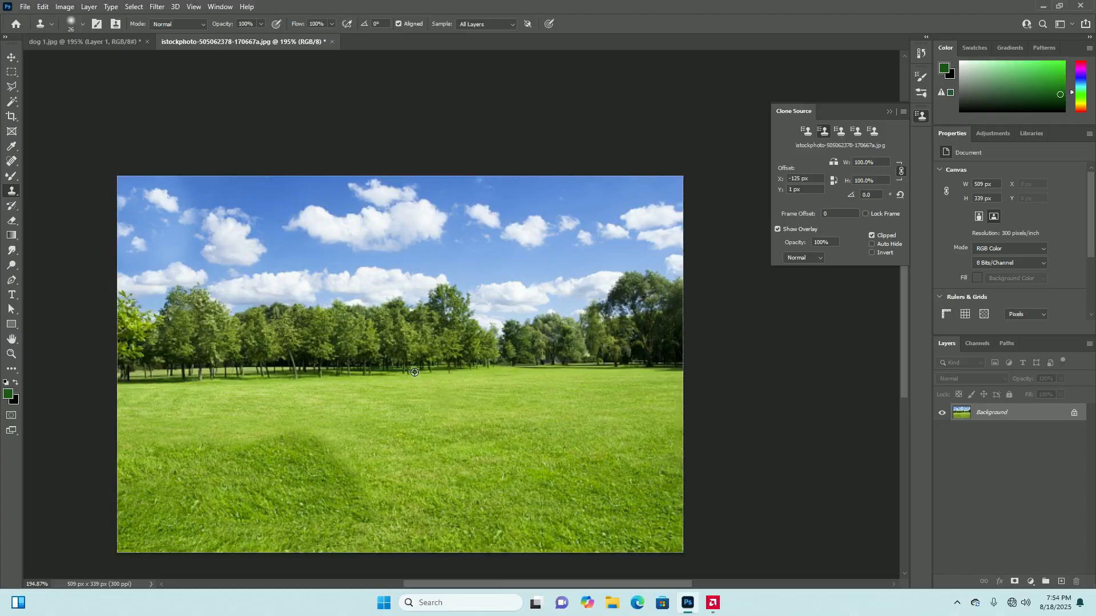
left_click(417, 342, "alt")
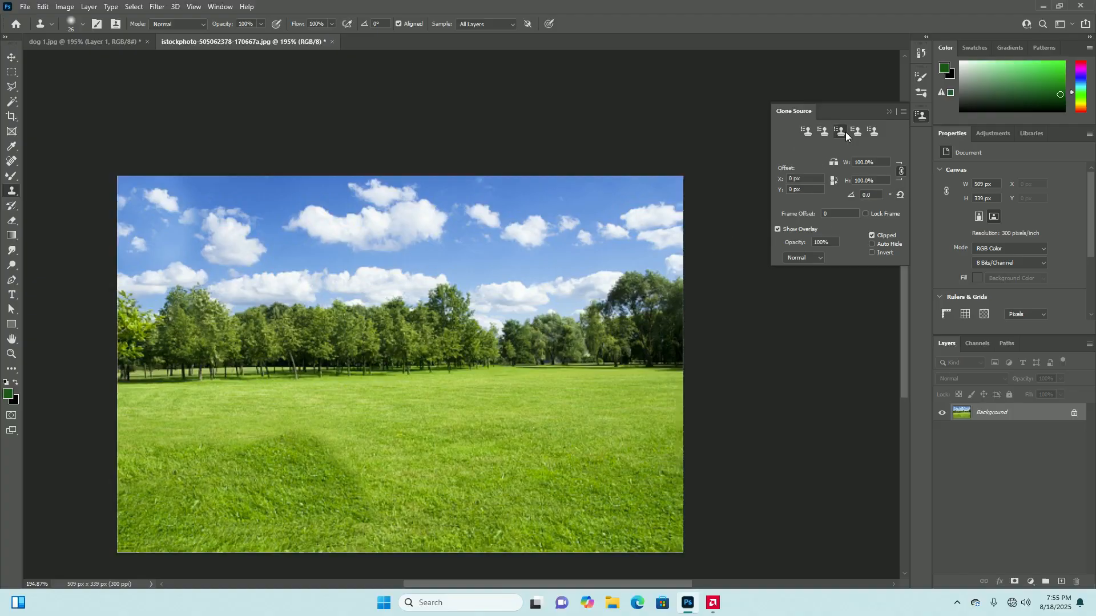
With the third clone source, sample the central trees and clone them across the lower tree line on the photo's right side
left_click(377, 333, "alt")
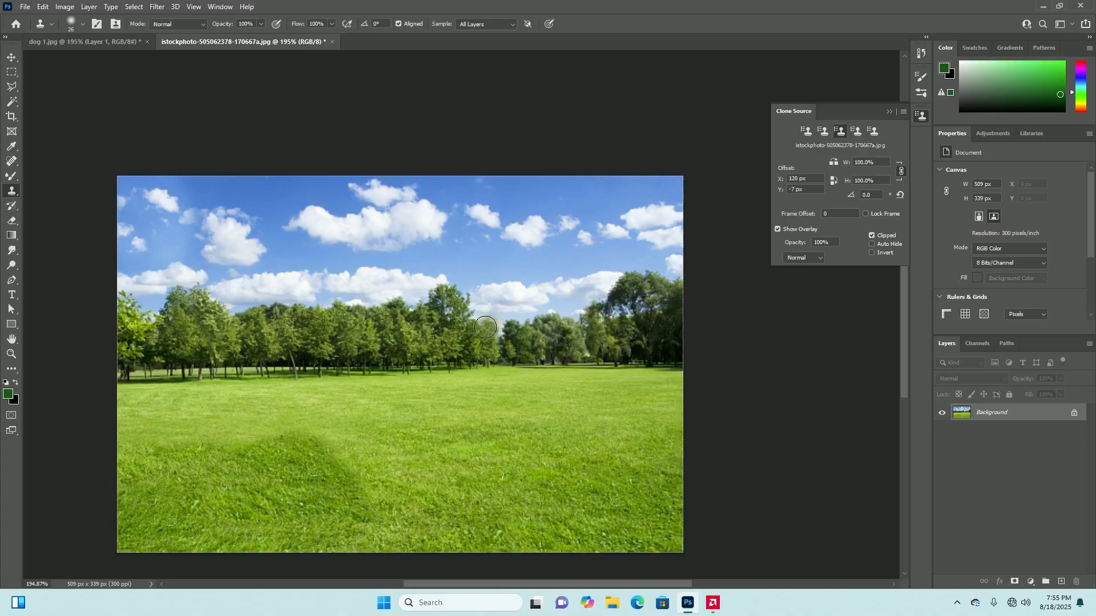
mouse_move(507, 327)
left_mouse_down()
mouse_move(499, 319)
mouse_move(525, 317)
mouse_move(485, 311)
mouse_move(531, 303)
mouse_move(485, 296)
mouse_move(593, 314)
mouse_move(548, 317)
mouse_move(605, 309)
mouse_move(582, 303)
mouse_move(648, 320)
mouse_move(622, 312)
left_mouse_up()
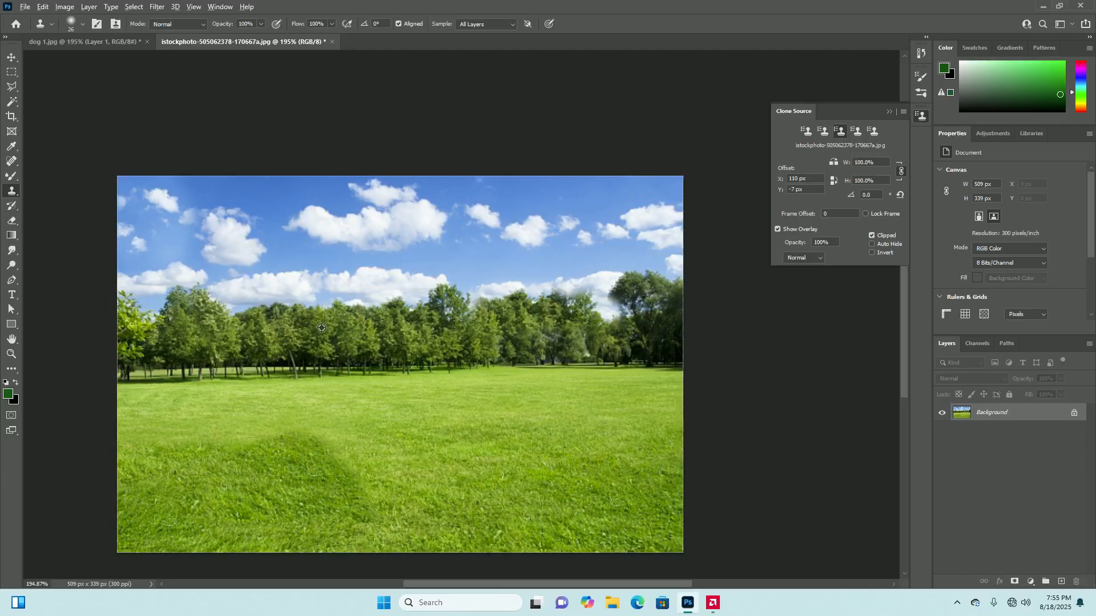
mouse_move(625, 326)
left_mouse_down()
mouse_move(601, 319)
mouse_move(613, 316)
mouse_move(603, 298)
mouse_move(612, 294)
mouse_move(600, 302)
left_mouse_up()
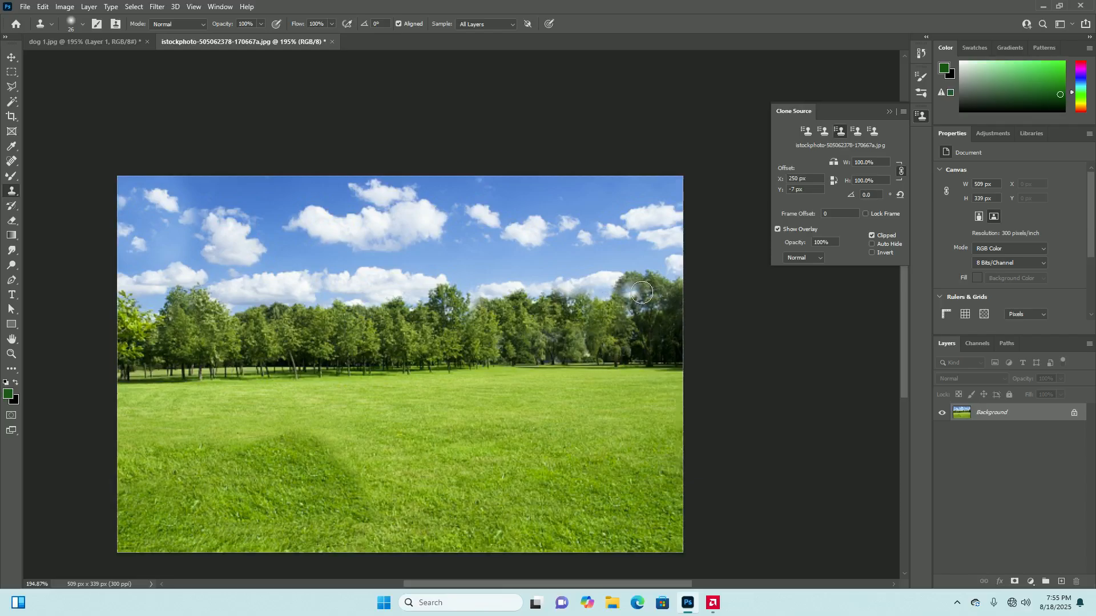
Select the fourth clone source, sample the tall tree at the right end, and clone its crown twice to its left
left_click(855, 134)
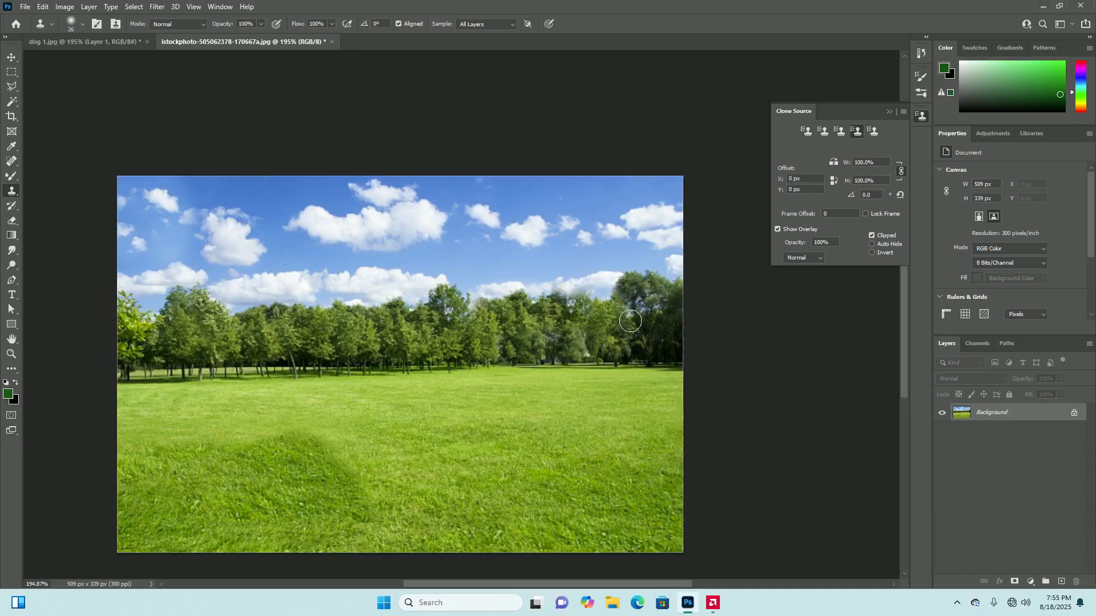
left_click(631, 285, "alt")
mouse_move(588, 284)
left_mouse_down()
mouse_move(598, 299)
mouse_move(571, 293)
left_mouse_up()
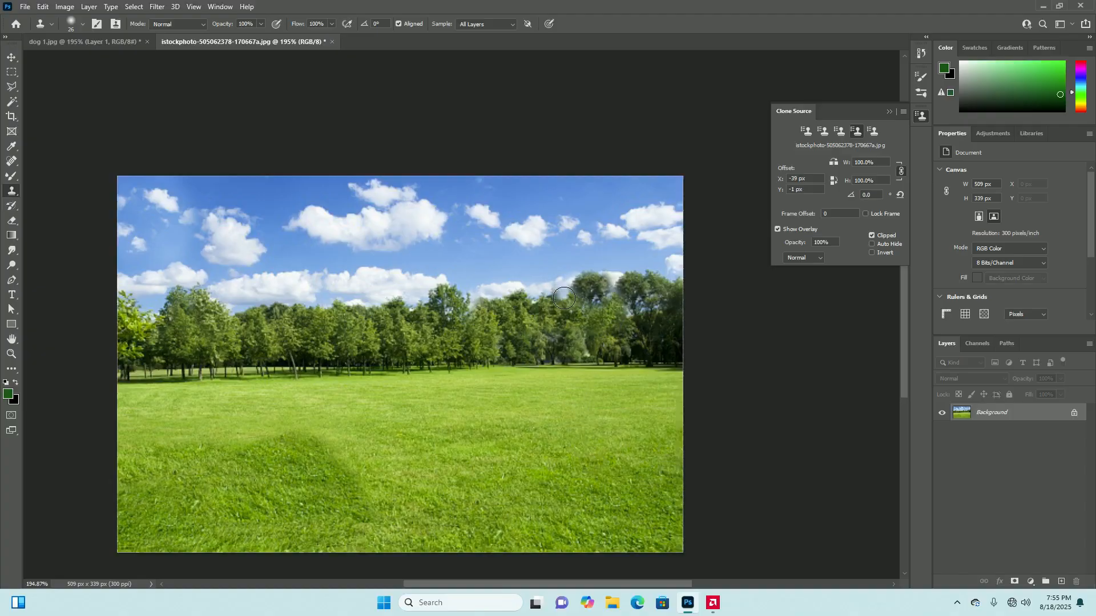
mouse_move(557, 294)
left_mouse_down()
mouse_move(545, 300)
mouse_move(555, 289)
mouse_move(544, 285)
mouse_move(556, 278)
mouse_move(534, 288)
mouse_move(517, 279)
mouse_move(529, 274)
mouse_move(528, 301)
left_mouse_up()
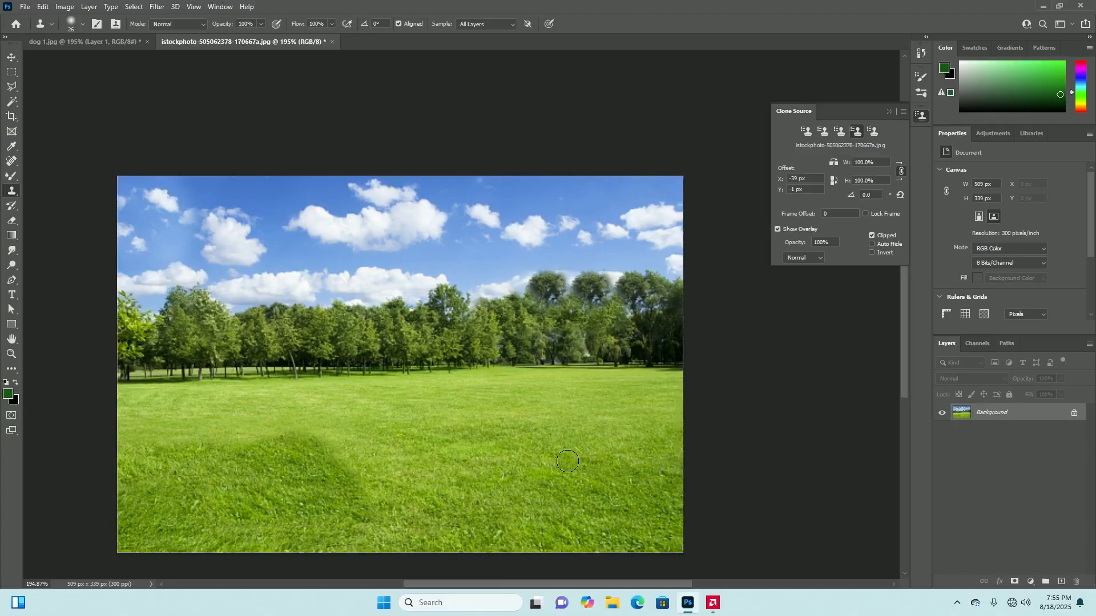
Reselect the first clone source, clone its stored sample into the sky below the large central cloud, and undo the stroke
scroll(568, 461, "down", 1)
scroll(567, 346, "down", 1)
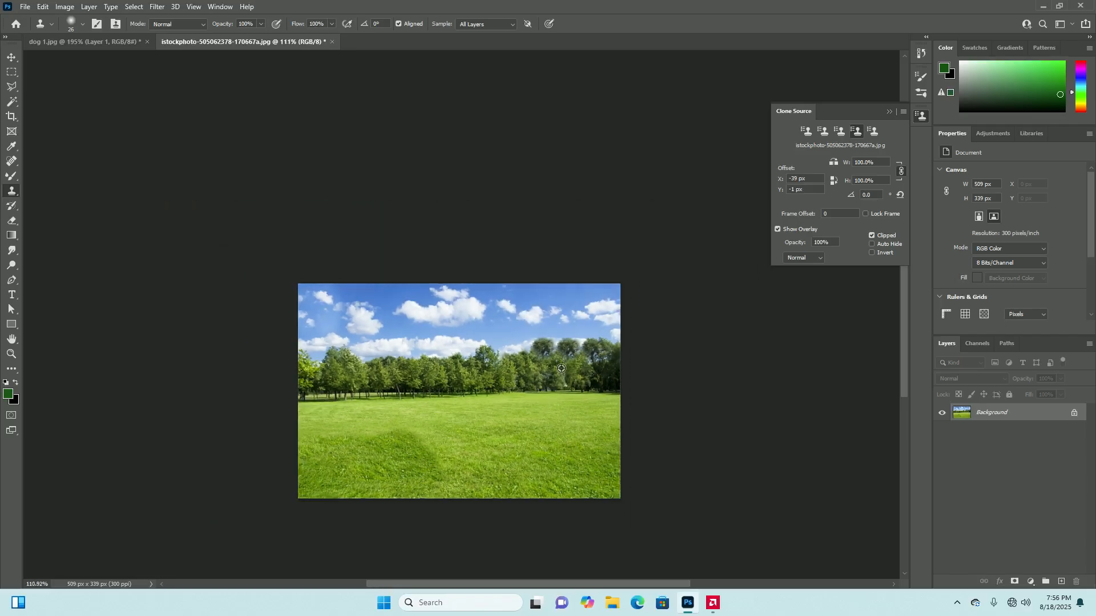
scroll(568, 347, "up", 2)
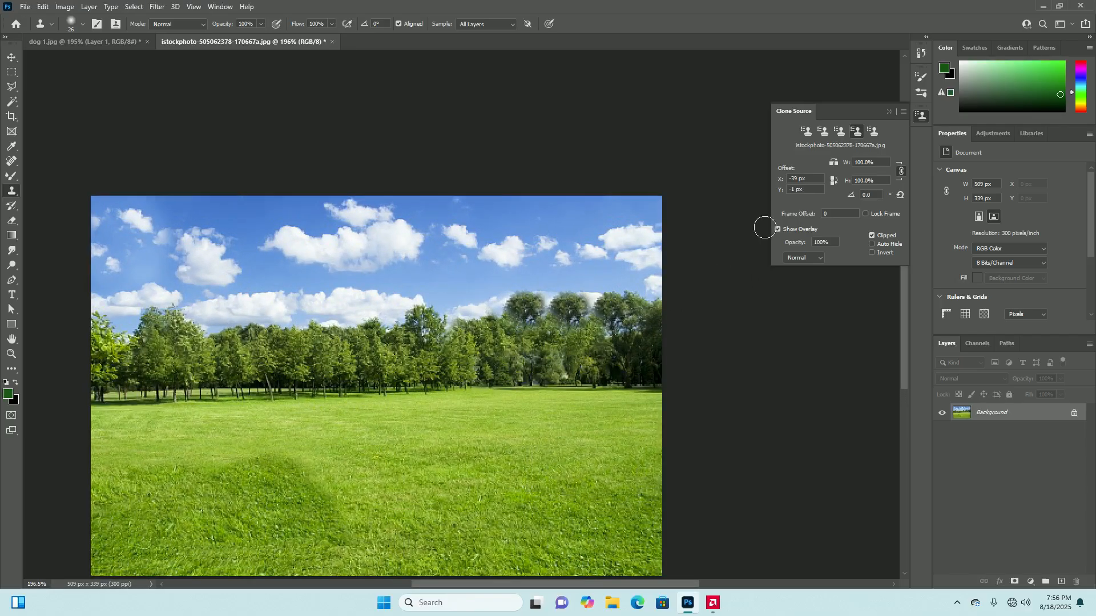
left_click(807, 132)
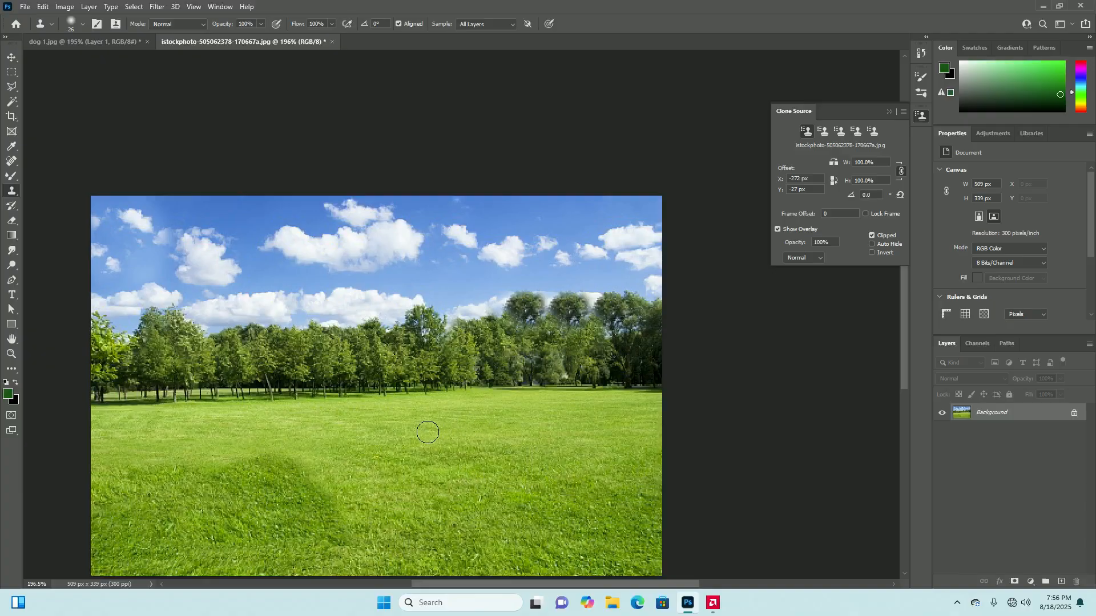
mouse_move(331, 283)
left_mouse_down()
mouse_move(358, 278)
mouse_move(263, 275)
mouse_move(360, 272)
mouse_move(268, 301)
left_mouse_up()
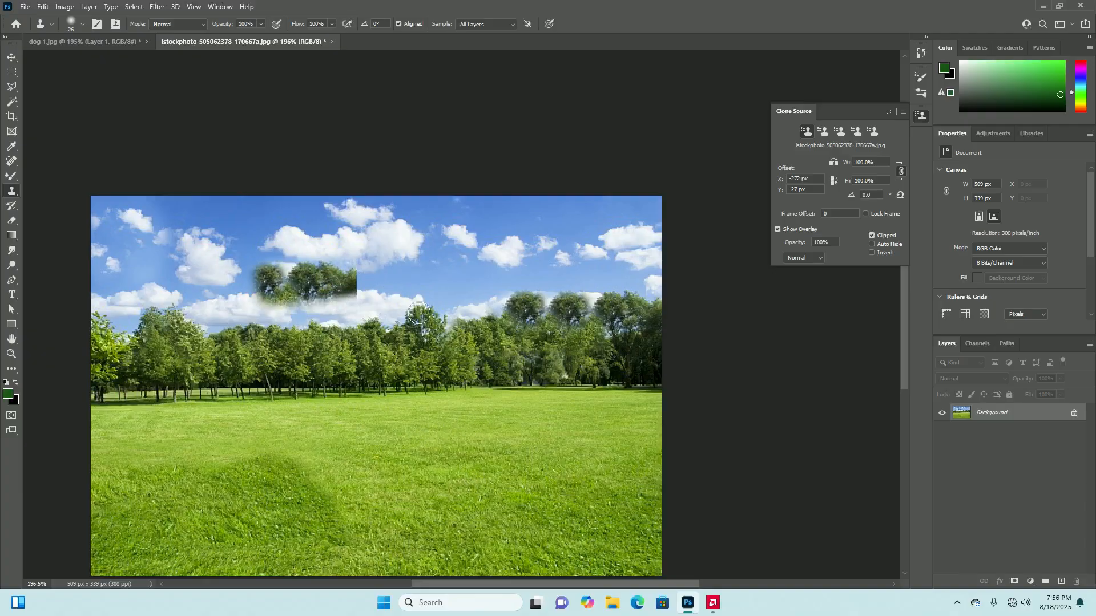
key("ctrl+z")
Reselect the second clone source, clone its stored sample into the sky beside the large central cloud, and undo the stroke
left_click(824, 132)
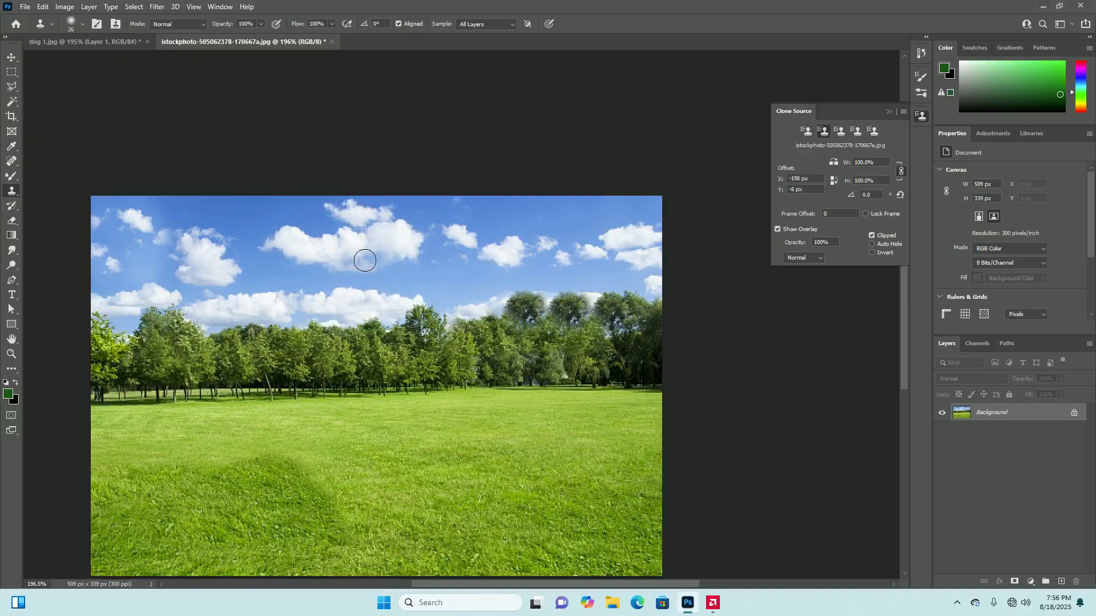
left_click_drag(391, 262, 433, 267)
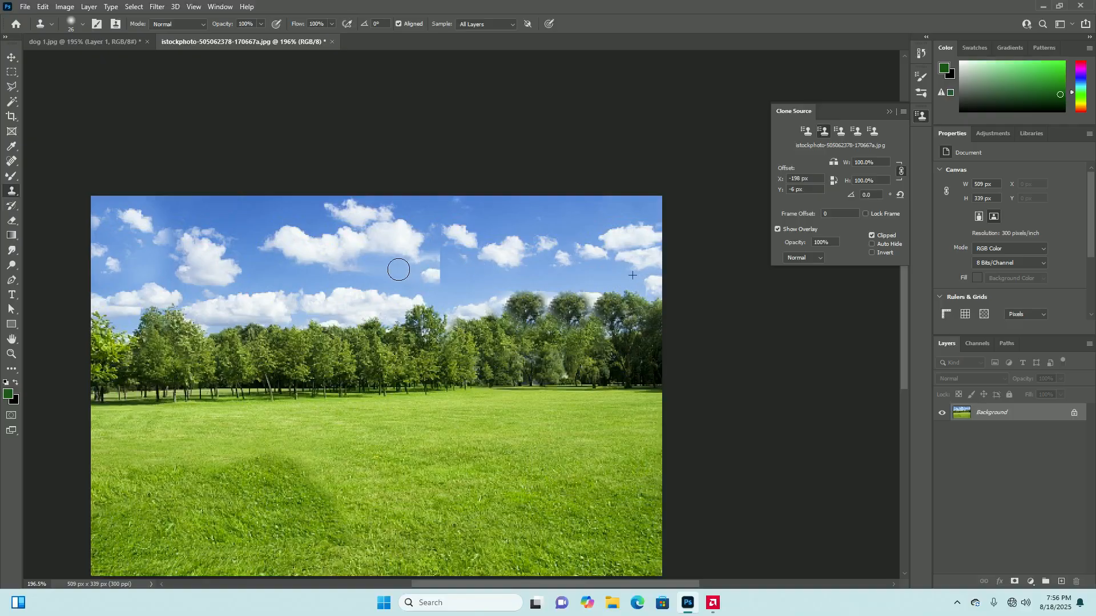
key("ctrl+z")
Clone a cloud and a patch of lawn with the third clone source, then try the fourth source and undo its stroke
left_click(840, 131)
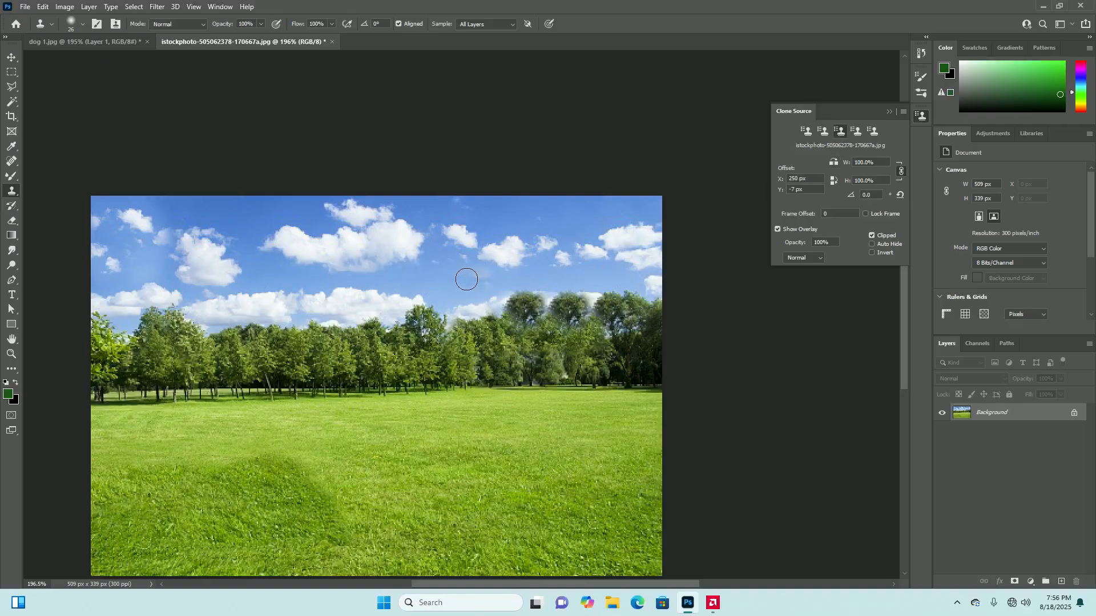
mouse_move(430, 276)
left_mouse_down()
mouse_move(475, 282)
mouse_move(423, 284)
left_mouse_up()
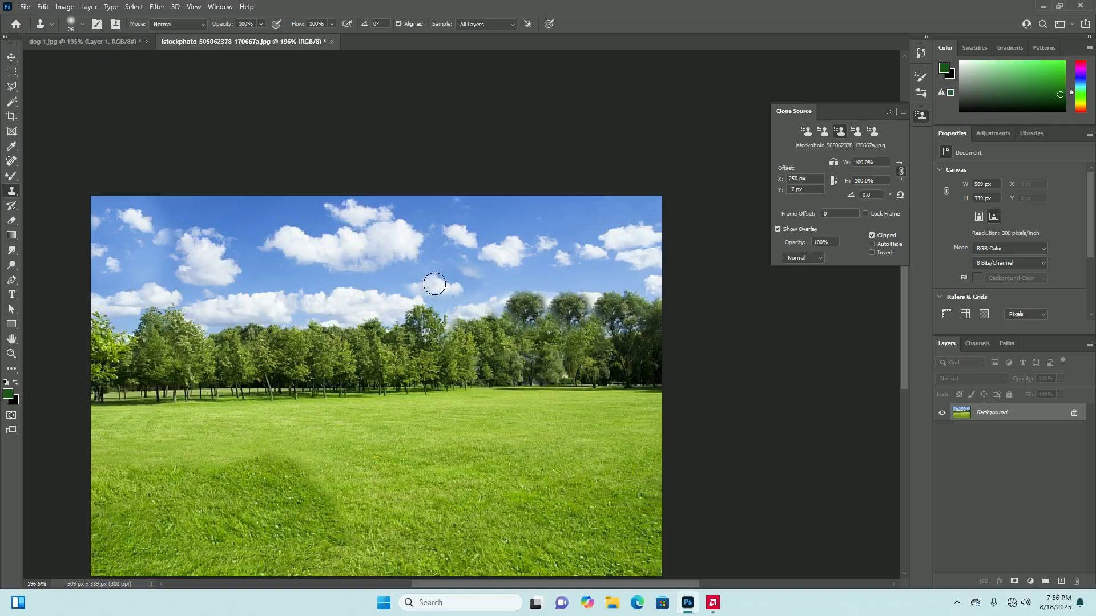
mouse_move(445, 474)
left_mouse_down()
mouse_move(490, 476)
mouse_move(397, 480)
left_mouse_up()
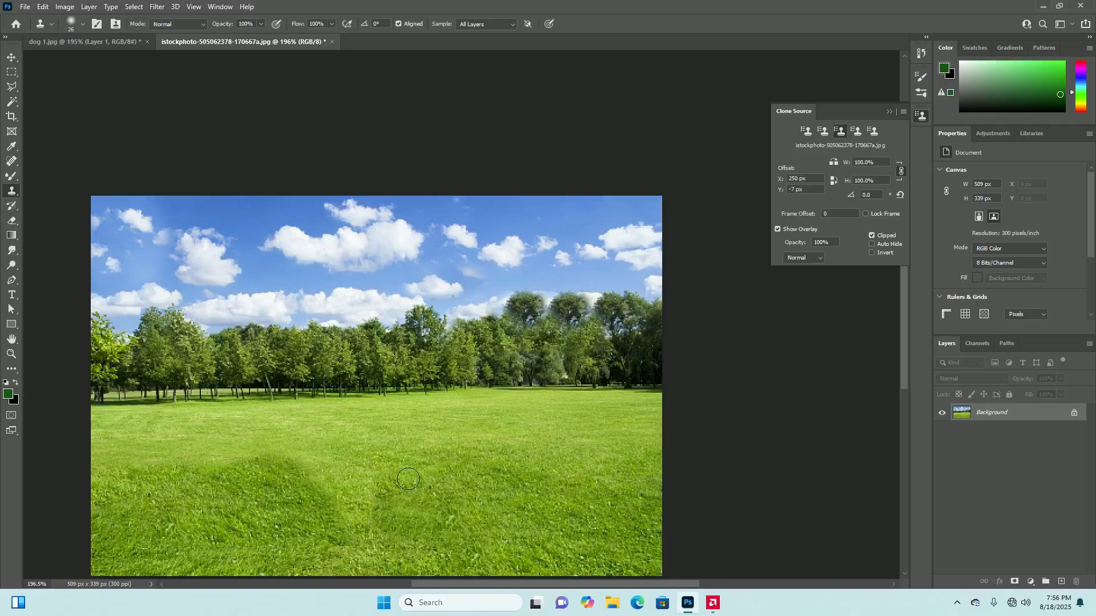
left_click(856, 132)
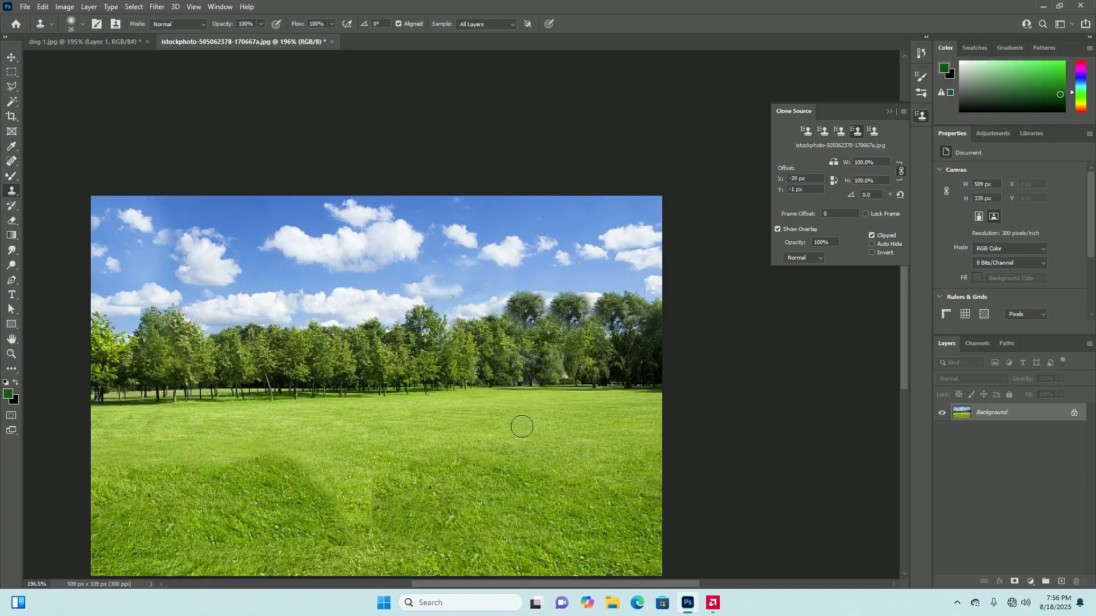
key("ctrl+z")
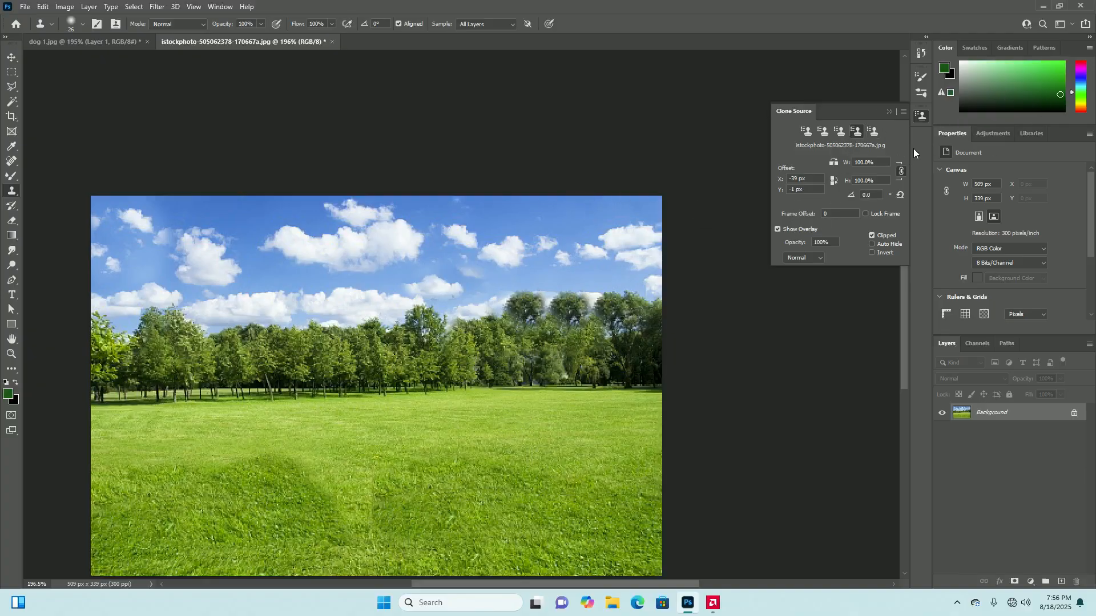
Return to the first clone source, resample the grass on the right of the lawn, and clone it over the central grass seam
left_click(805, 132)
left_click(826, 133)
left_click(806, 131)
left_click(583, 437, "alt")
left_click_drag(343, 459, 374, 522)
Clone newly sampled trees into the sky with the second clone source, then clone more grass over the central lawn with the first
left_click(823, 131)
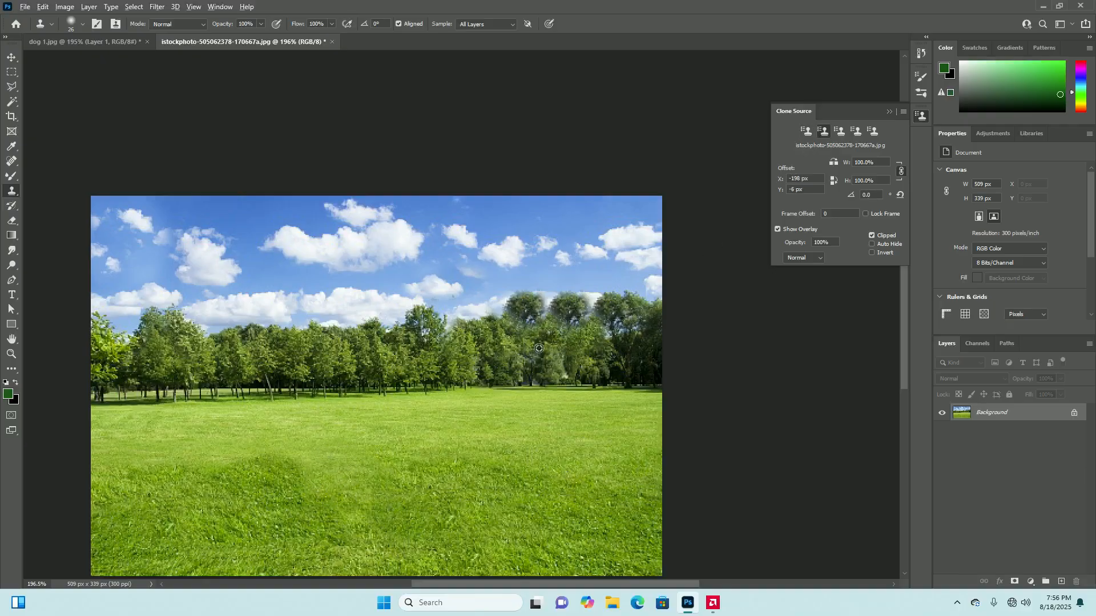
left_click(498, 375, "alt")
mouse_move(362, 297)
left_mouse_down()
mouse_move(336, 288)
mouse_move(356, 297)
mouse_move(342, 299)
left_mouse_up()
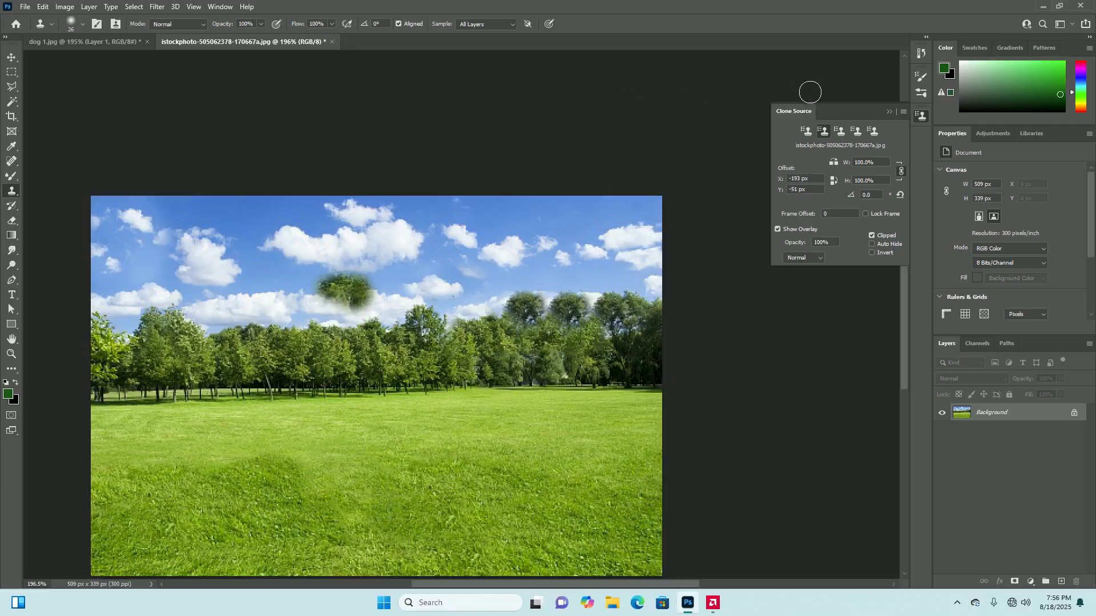
left_click(805, 131)
mouse_move(476, 433)
left_mouse_down()
mouse_move(425, 446)
mouse_move(257, 446)
mouse_move(372, 466)
left_mouse_up()
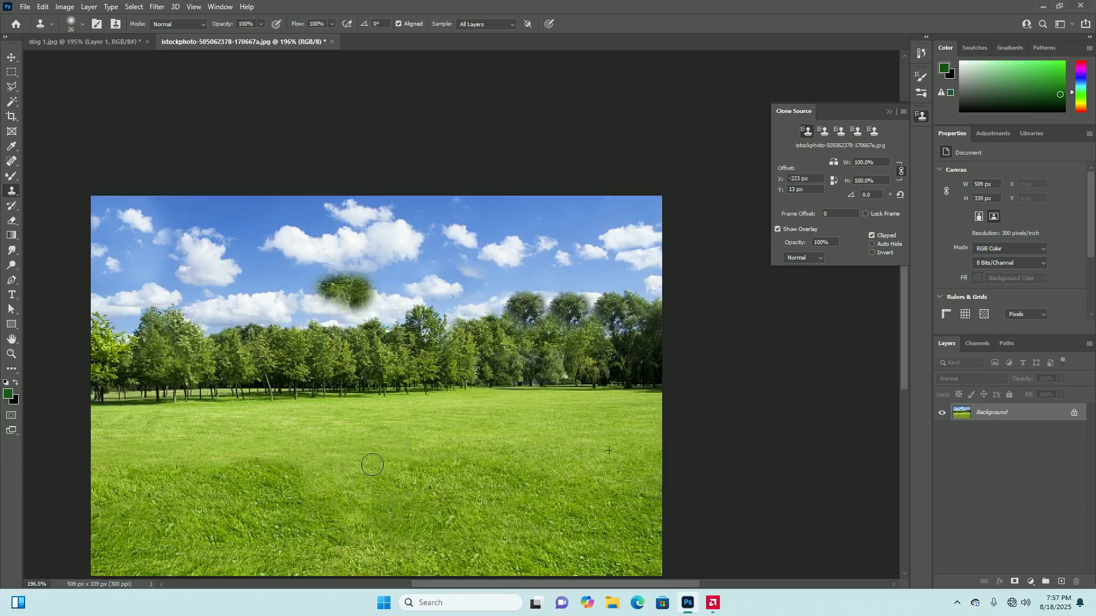
Switch between the first two clone sources and undo the last grass and tree clone strokes
left_click(831, 131)
left_click(807, 133)
key("ctrl+z")
key("ctrl+z")
key("ctrl+z")
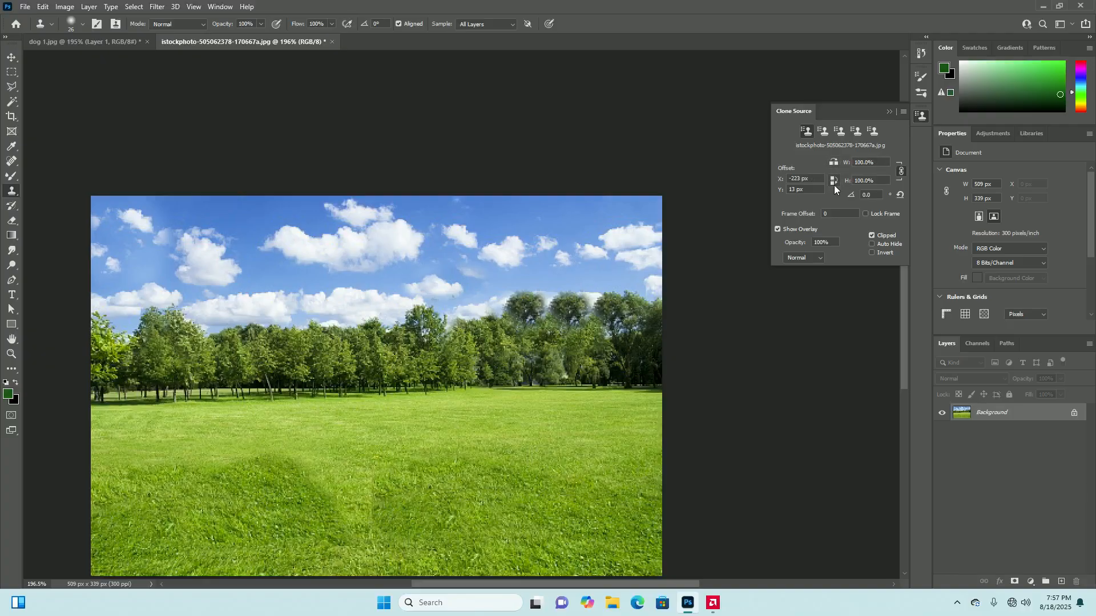
Switch to the dog image, select the fifth clone source, and set its width and height scale to 50%
left_click(84, 40)
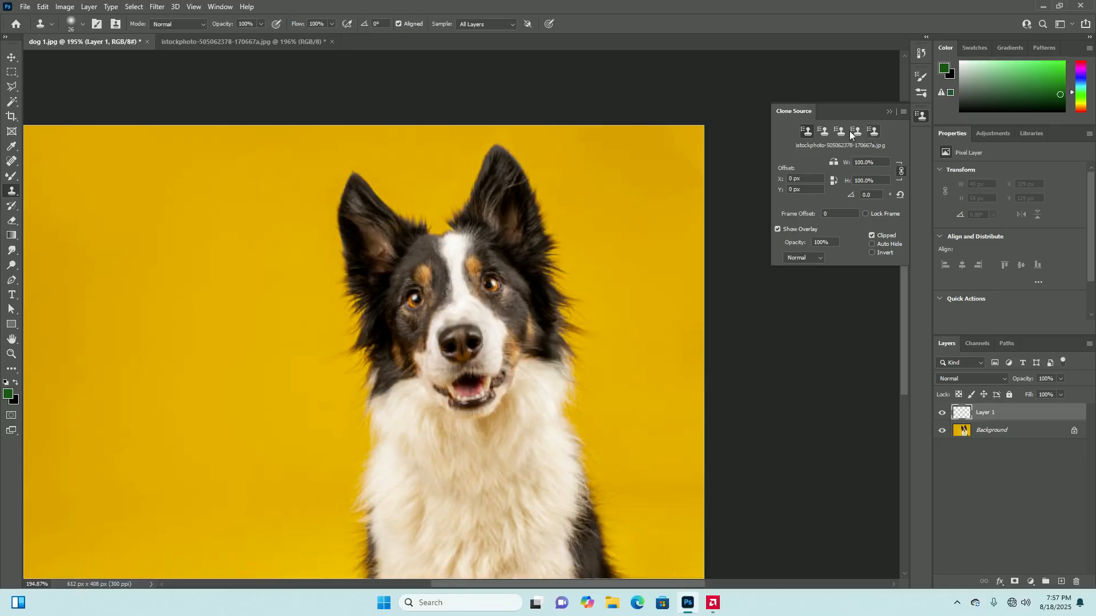
left_click(873, 132)
scroll(551, 342, "down", 3)
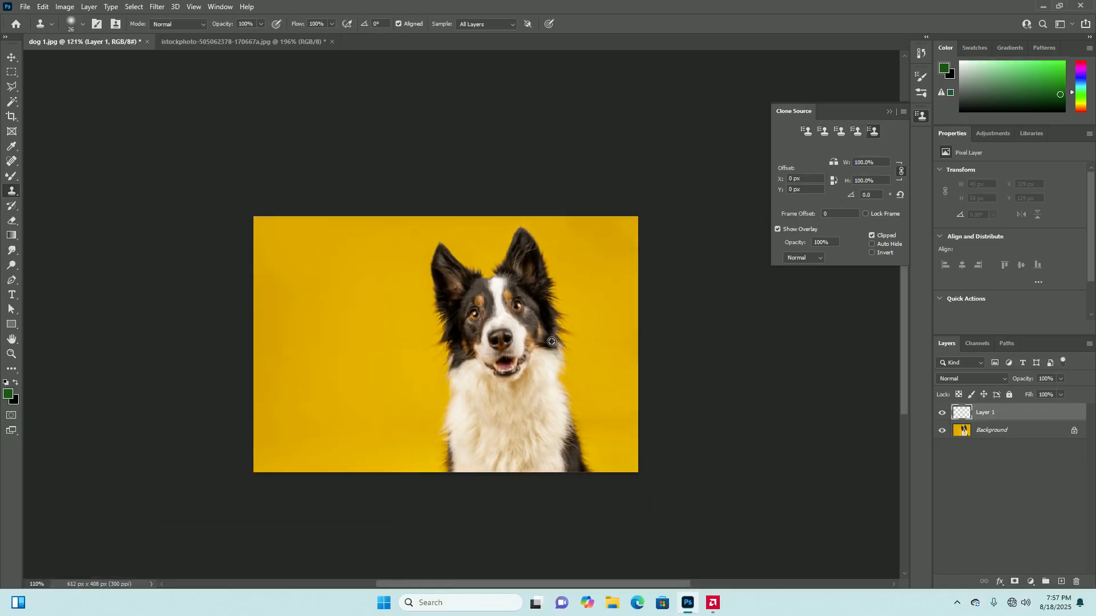
scroll(551, 341, "up", 2)
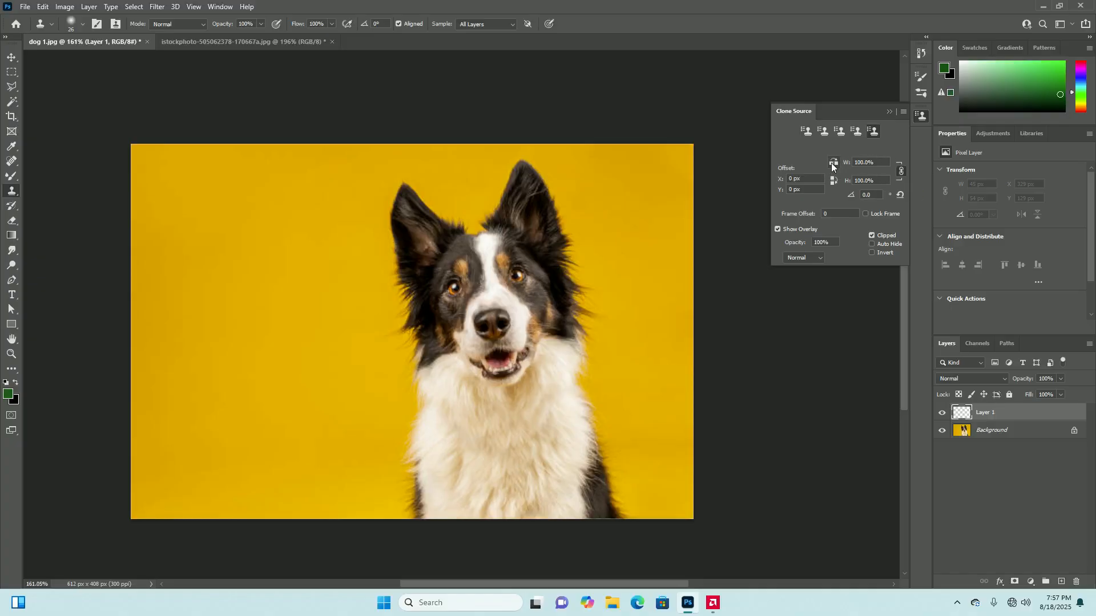
left_click(879, 163)
Sample the dog's right-hand eye, clone a half-size dog head onto the yellow background at the left, and undo it
left_click(510, 275, "alt")
mouse_move(226, 305)
left_mouse_down()
mouse_move(260, 302)
mouse_move(218, 294)
mouse_move(255, 314)
mouse_move(204, 336)
mouse_move(256, 276)
mouse_move(196, 281)
mouse_move(184, 321)
mouse_move(234, 339)
mouse_move(174, 343)
mouse_move(213, 265)
mouse_move(191, 347)
mouse_move(257, 309)
mouse_move(250, 365)
mouse_move(221, 334)
mouse_move(264, 353)
mouse_move(186, 352)
mouse_move(229, 282)
mouse_move(182, 311)
mouse_move(185, 267)
mouse_move(162, 273)
mouse_move(243, 266)
mouse_move(259, 299)
mouse_move(254, 352)
mouse_move(186, 371)
mouse_move(259, 372)
mouse_move(260, 341)
left_mouse_up()
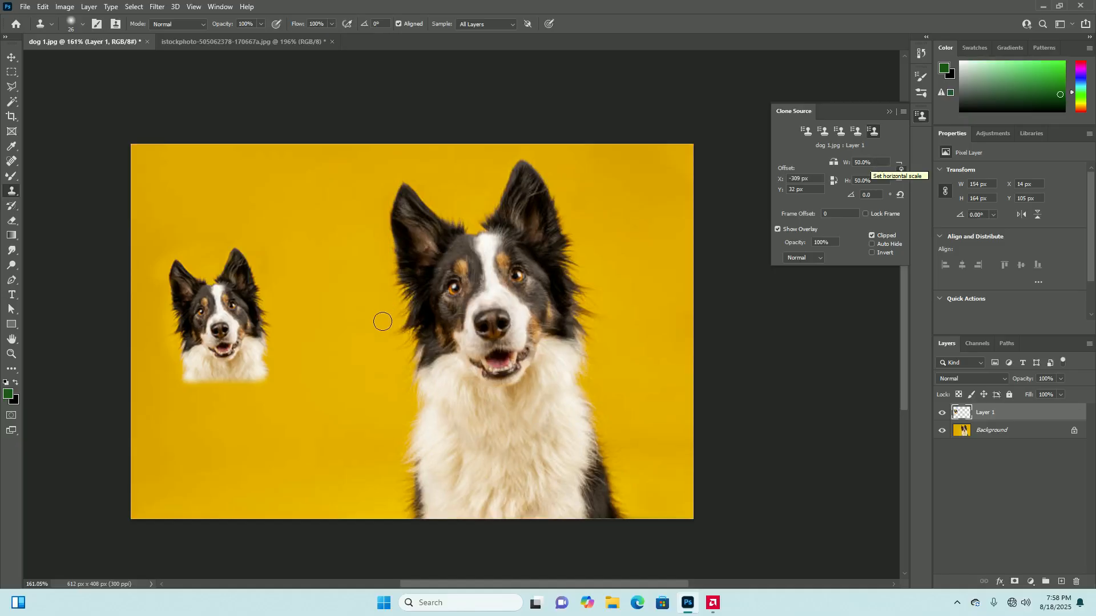
key("ctrl+z")
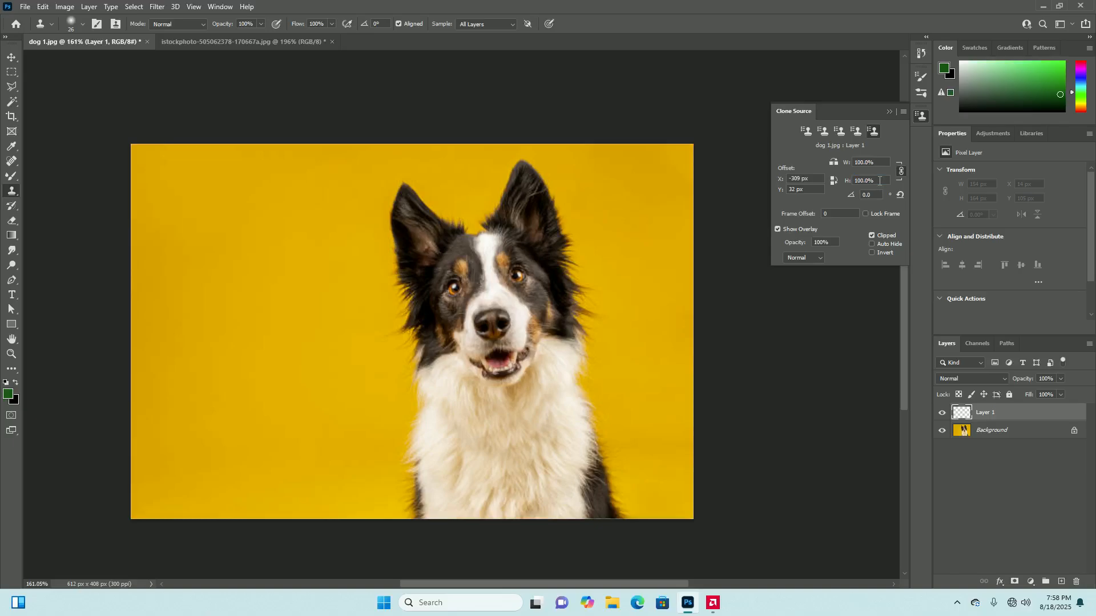
Resample the right-hand eye at 100% scale, try cloning the dog twice onto the left background, and undo both attempts
left_click(517, 277, "alt")
mouse_move(239, 291)
left_mouse_down()
mouse_move(237, 314)
mouse_move(249, 284)
mouse_move(214, 301)
mouse_move(238, 320)
mouse_move(273, 275)
mouse_move(242, 259)
mouse_move(200, 281)
mouse_move(240, 309)
mouse_move(257, 244)
mouse_move(211, 303)
mouse_move(233, 269)
mouse_move(194, 307)
mouse_move(206, 243)
mouse_move(185, 314)
mouse_move(250, 266)
mouse_move(193, 276)
mouse_move(205, 246)
left_mouse_up()
key("ctrl+z")
left_click_drag(217, 296, 224, 290)
key("ctrl+z")
Unlink the clone source's width and height scale and set only the width to 50%
type("50")
left_click(901, 169)
key("Return")
Sample the dog's right-hand eye and clone a narrowed copy of the head, ears and upper chest onto the left yellow background
left_click(517, 277, "alt")
mouse_move(234, 293)
left_mouse_down()
mouse_move(271, 297)
mouse_move(264, 329)
mouse_move(223, 321)
mouse_move(234, 284)
mouse_move(245, 330)
mouse_move(221, 340)
mouse_move(234, 272)
mouse_move(255, 312)
mouse_move(241, 379)
mouse_move(206, 339)
mouse_move(220, 268)
mouse_move(231, 350)
mouse_move(221, 380)
mouse_move(243, 354)
left_mouse_up()
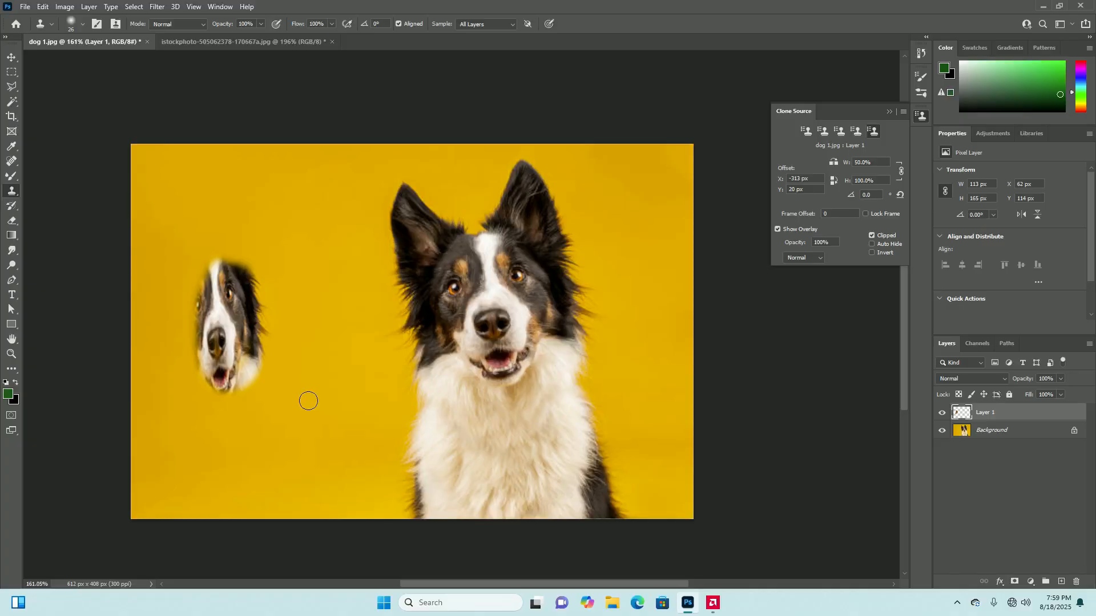
left_click_drag(310, 292, 313, 312)
mouse_move(186, 302)
left_mouse_down()
mouse_move(212, 266)
mouse_move(187, 282)
mouse_move(236, 269)
mouse_move(190, 263)
mouse_move(240, 263)
mouse_move(188, 263)
mouse_move(231, 257)
mouse_move(174, 251)
mouse_move(231, 248)
mouse_move(180, 246)
mouse_move(231, 238)
mouse_move(170, 238)
mouse_move(243, 227)
mouse_move(184, 226)
mouse_move(239, 220)
mouse_move(167, 210)
mouse_move(247, 203)
mouse_move(161, 204)
mouse_move(231, 197)
mouse_move(173, 197)
left_mouse_up()
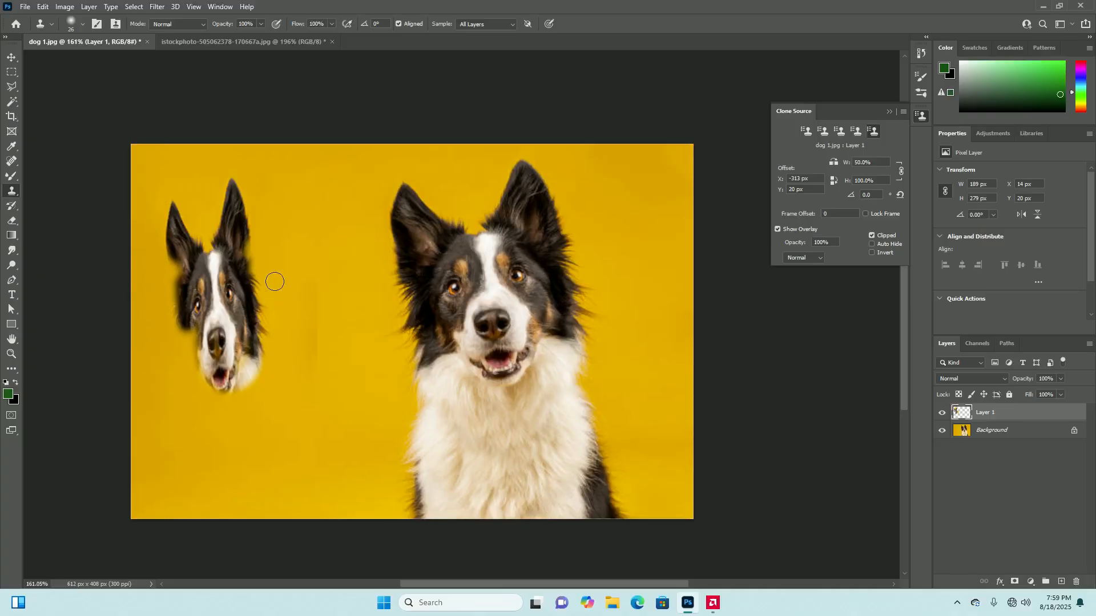
mouse_move(185, 236)
left_mouse_down()
mouse_move(189, 371)
mouse_move(202, 256)
mouse_move(203, 404)
mouse_move(229, 302)
mouse_move(236, 402)
mouse_move(257, 341)
mouse_move(265, 401)
mouse_move(205, 376)
mouse_move(202, 399)
mouse_move(240, 419)
left_mouse_up()
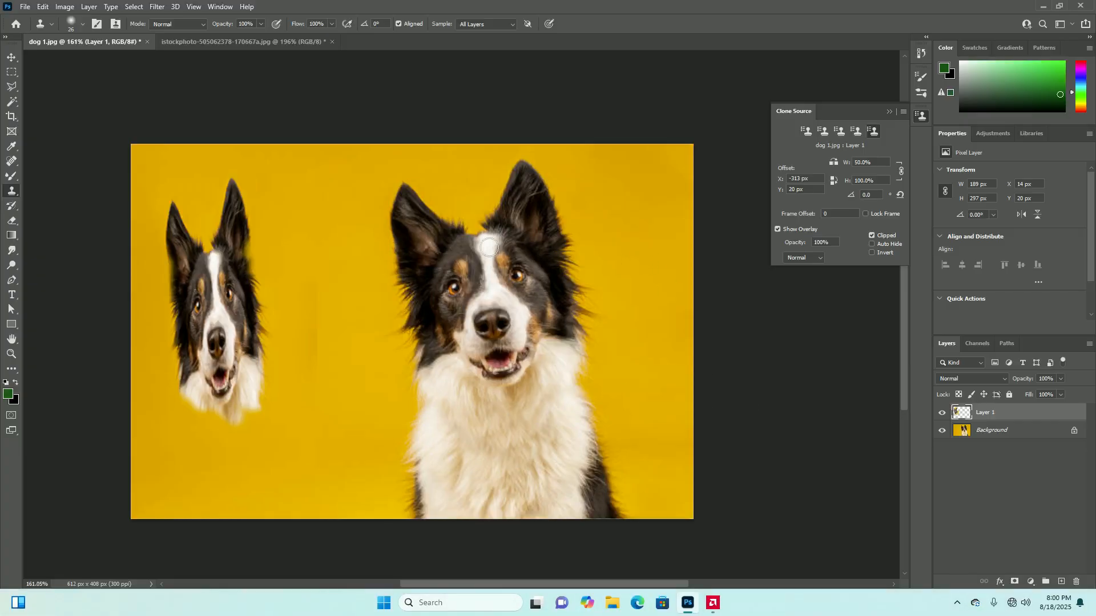
Undo the narrowed dog clone painted on the left yellow background
key("ctrl+z")
key("ctrl+z")
key("ctrl+z")
key("ctrl+z")
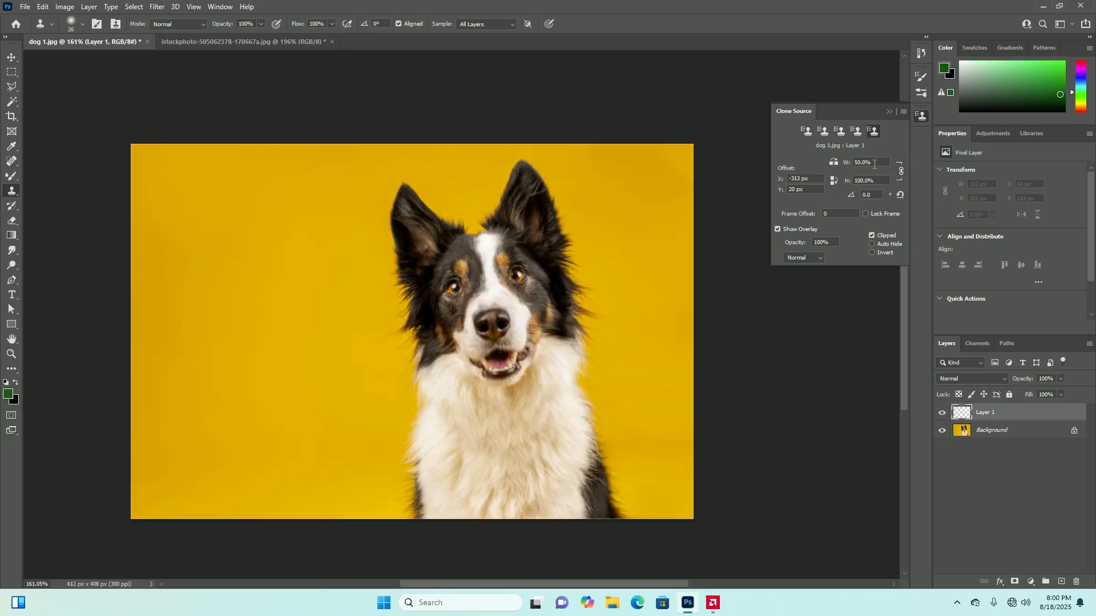
Try cloning a 50% width copy of the dog's face and chest near the photo's left edge, and undo it
left_click(208, 245)
key("ctrl+z")
mouse_move(204, 254)
left_mouse_down()
mouse_move(279, 261)
mouse_move(143, 244)
mouse_move(163, 254)
mouse_move(150, 259)
mouse_move(254, 272)
mouse_move(181, 275)
mouse_move(157, 244)
left_mouse_up()
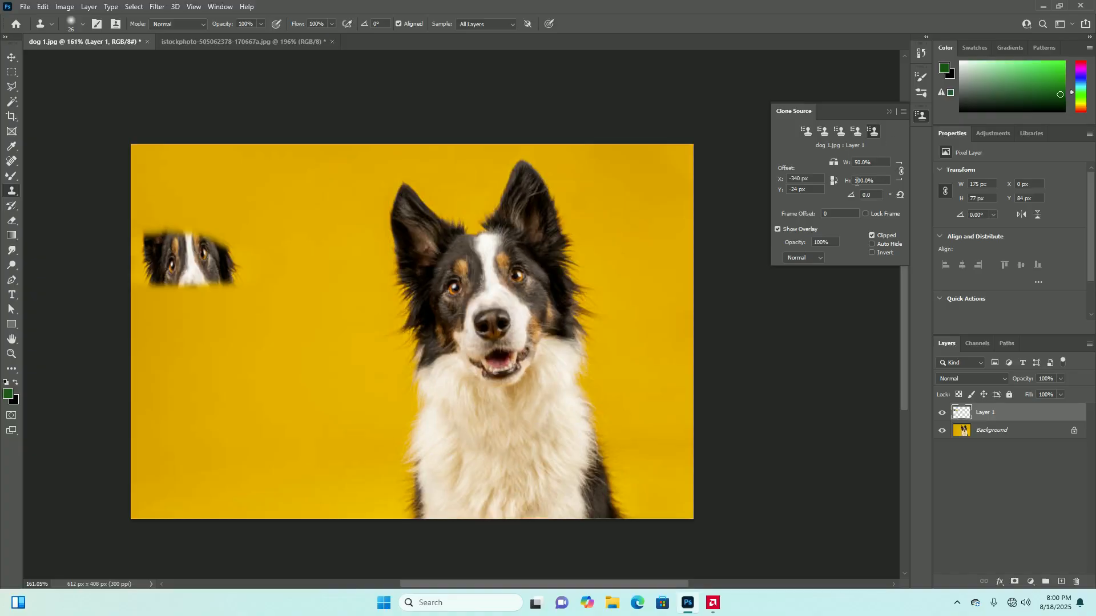
mouse_move(165, 267)
left_mouse_down()
mouse_move(164, 346)
mouse_move(189, 262)
mouse_move(191, 375)
mouse_move(214, 286)
mouse_move(220, 347)
mouse_move(235, 318)
mouse_move(227, 420)
mouse_move(221, 374)
mouse_move(179, 439)
mouse_move(178, 302)
mouse_move(163, 482)
left_mouse_up()
mouse_move(218, 453)
left_mouse_down()
mouse_move(237, 380)
mouse_move(191, 353)
mouse_move(181, 518)
mouse_move(200, 482)
left_mouse_up()
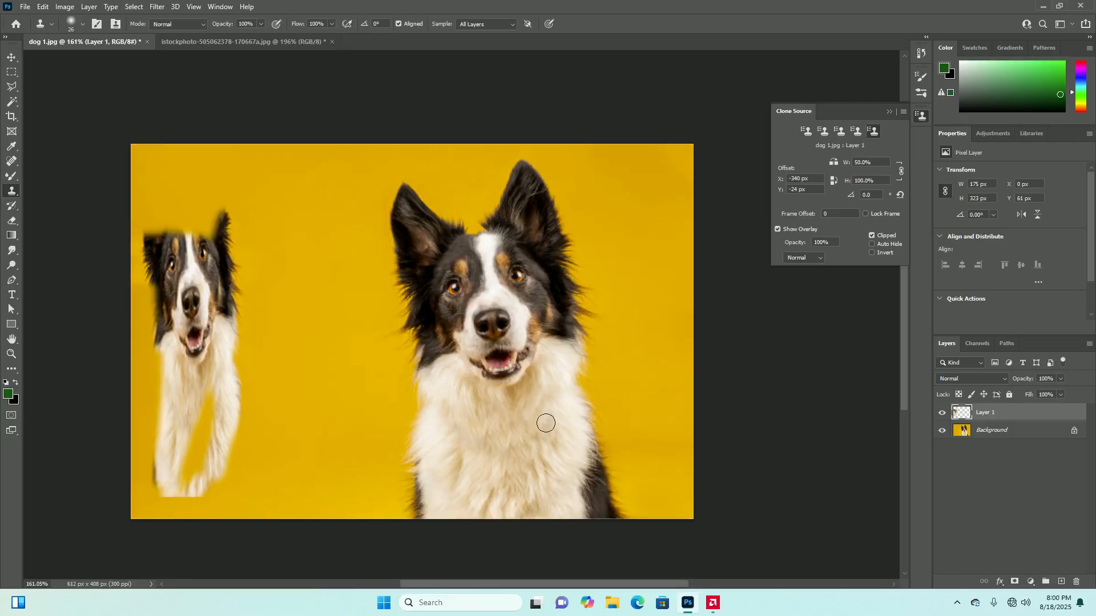
mouse_move(214, 349)
left_mouse_down()
mouse_move(194, 443)
mouse_move(204, 444)
mouse_move(200, 500)
left_mouse_up()
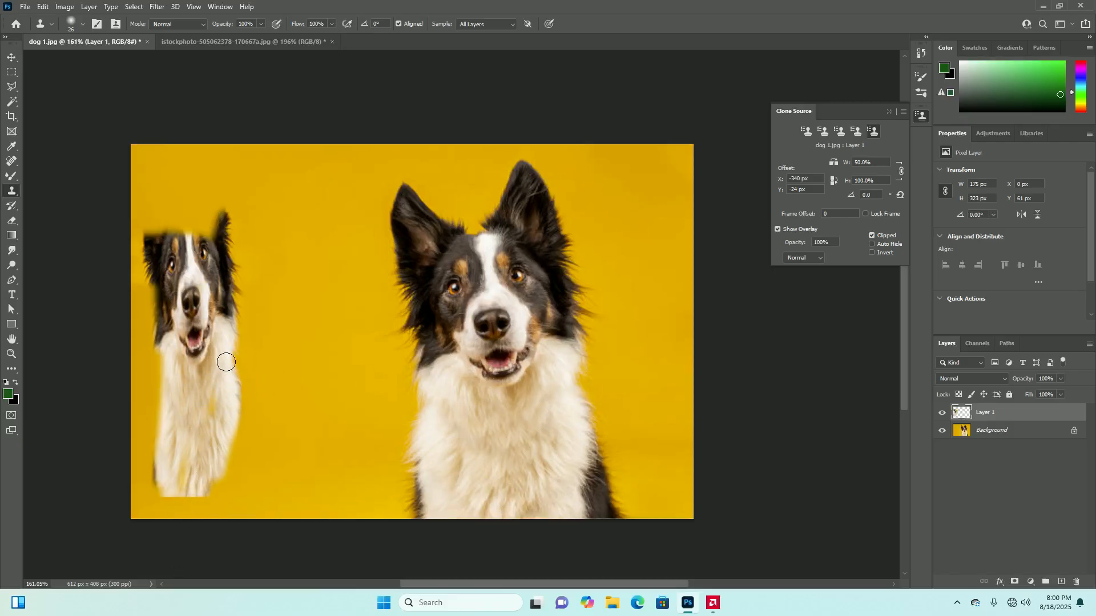
key("ctrl+z")
key("ctrl+z")
key("ctrl+z")
key("ctrl+z")
key("ctrl+z")
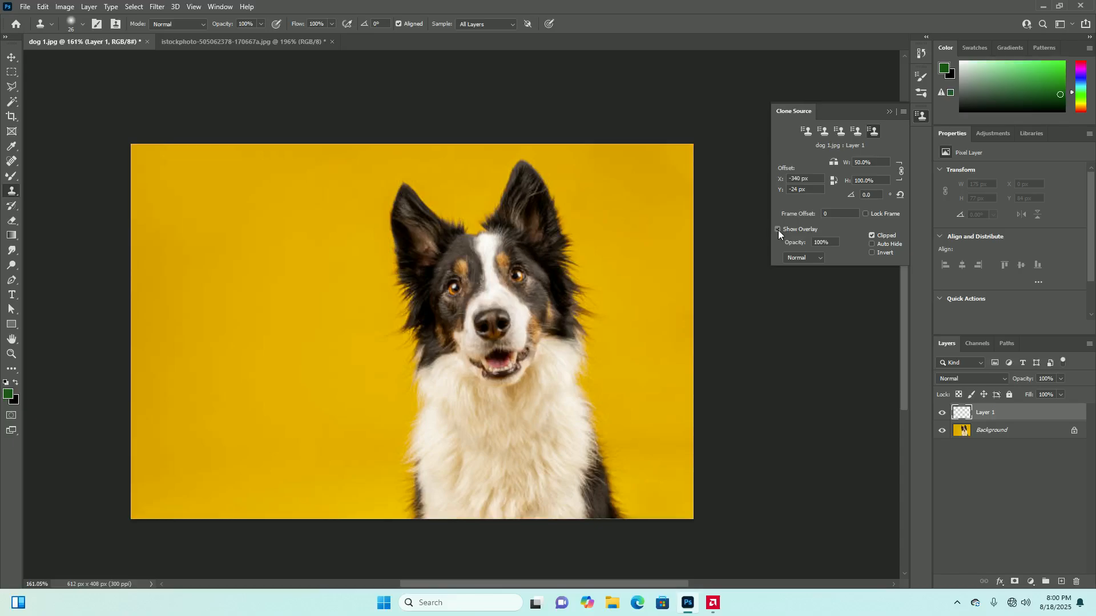
With the clone overlay hidden, sample the dog's right-hand eye, clone a narrowed strip of its face onto the left background, and undo it
left_click(516, 276, "alt")
left_click(517, 277, "alt")
mouse_move(243, 326)
left_mouse_down()
mouse_move(201, 331)
mouse_move(220, 339)
left_mouse_up()
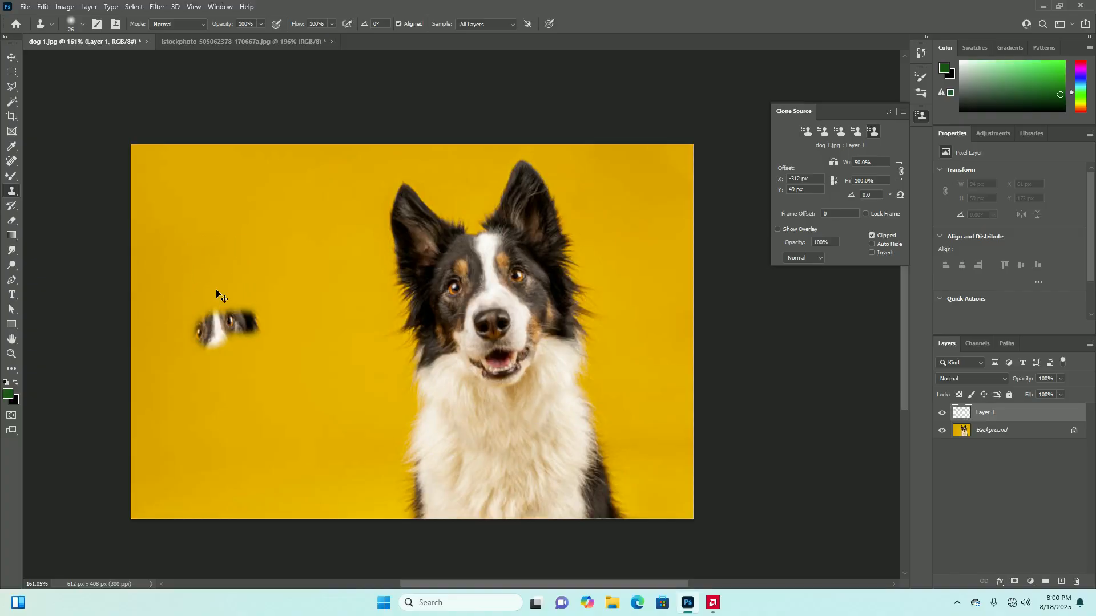
key("ctrl+z")
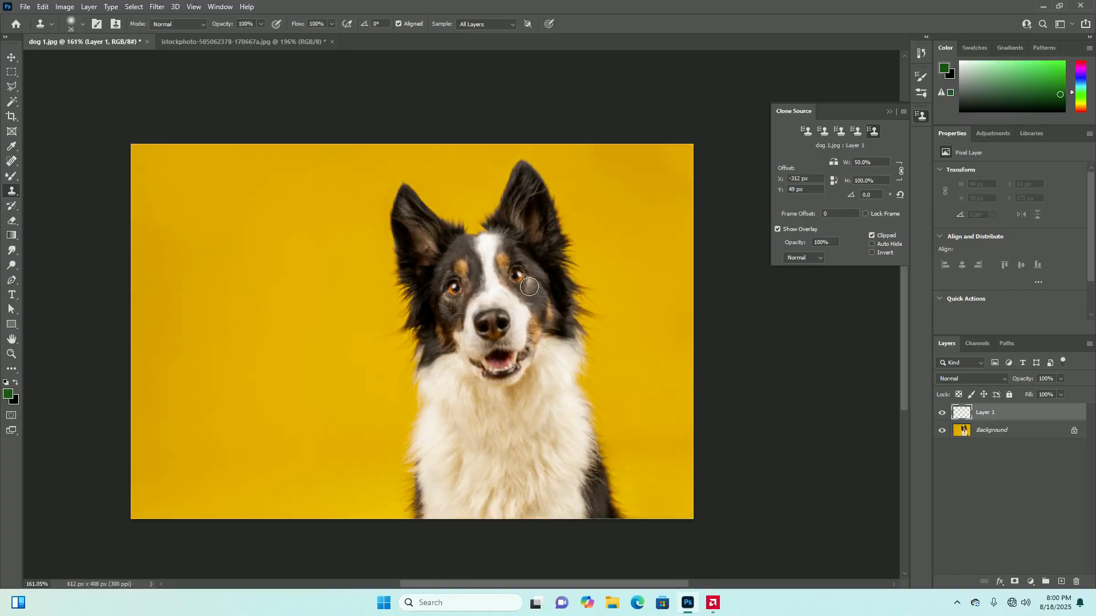
With the clone overlay shown, resample the right-hand eye, clone a narrowed part of the face onto the left background, and undo it
left_click(517, 275, "alt")
scroll(384, 370, "down", 1)
scroll(283, 312, "up", 2)
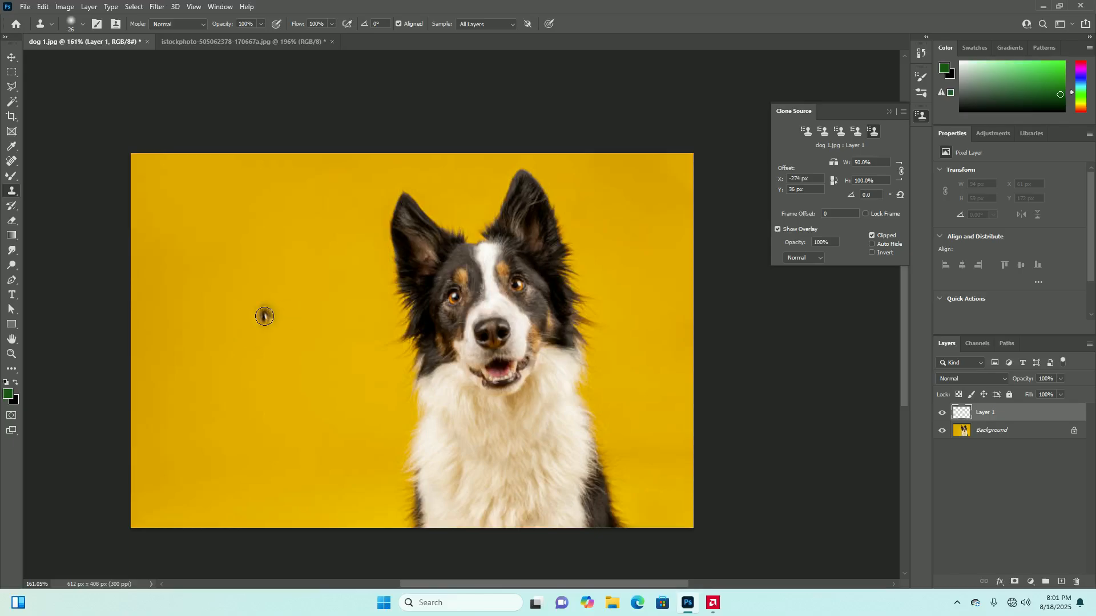
left_click_drag(254, 339, 270, 333)
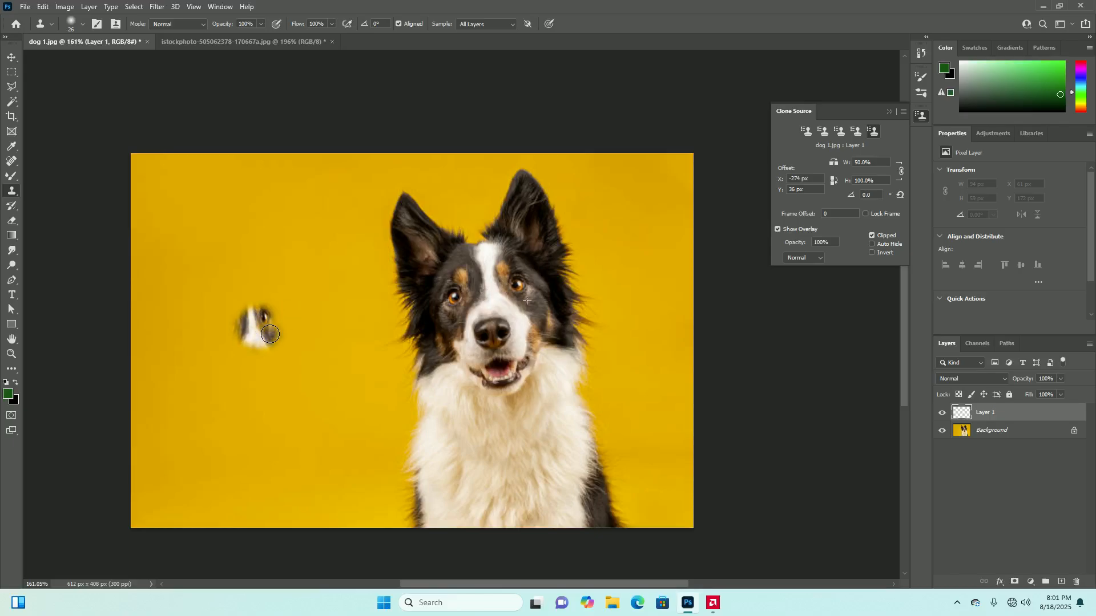
mouse_move(270, 333)
left_mouse_down()
mouse_move(240, 306)
mouse_move(223, 327)
mouse_move(237, 351)
mouse_move(275, 339)
mouse_move(282, 298)
mouse_move(248, 289)
mouse_move(231, 310)
mouse_move(291, 311)
mouse_move(277, 295)
mouse_move(247, 298)
mouse_move(243, 337)
mouse_move(276, 337)
mouse_move(296, 302)
left_mouse_up()
key("ctrl+z")
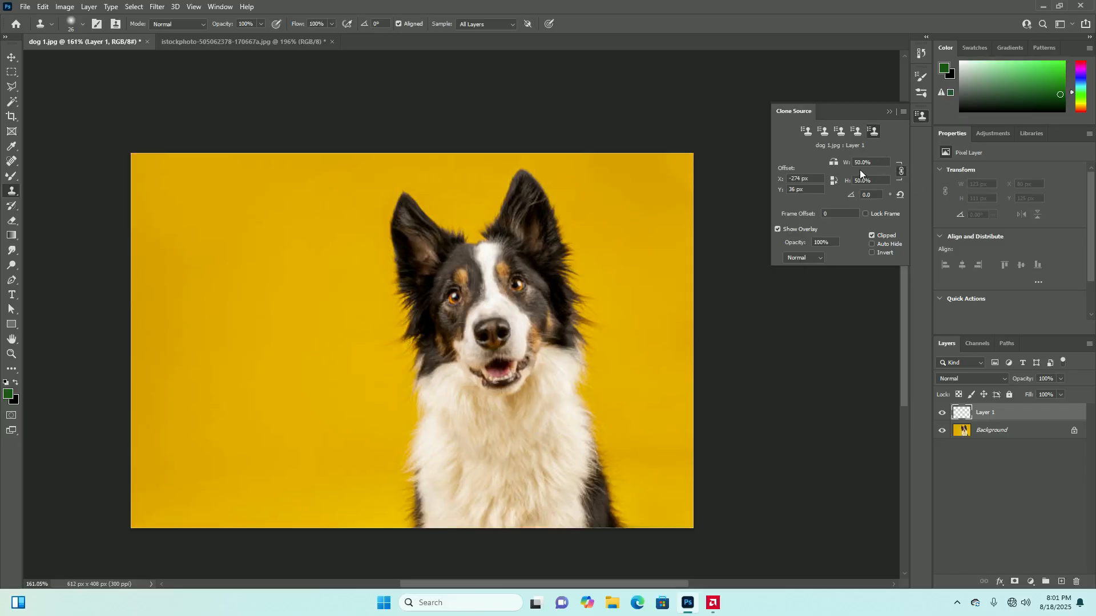
With the clone source at 50% width and height, sample the dog's face and clone a half-size copy of it onto the left background
left_click(253, 341)
key("ctrl+z")
left_click(516, 283, "alt")
left_click(161, 328)
left_click(480, 297, "alt")
mouse_move(280, 313)
left_mouse_down()
mouse_move(257, 317)
mouse_move(267, 339)
mouse_move(289, 333)
mouse_move(286, 314)
mouse_move(251, 311)
left_mouse_up()
Hide the clone overlay, extend the half-size dog with its chest, and undo the cloned strokes
left_click(777, 229)
mouse_move(289, 376)
left_mouse_down()
mouse_move(304, 375)
mouse_move(253, 385)
mouse_move(281, 403)
mouse_move(315, 390)
mouse_move(303, 375)
mouse_move(243, 371)
left_mouse_up()
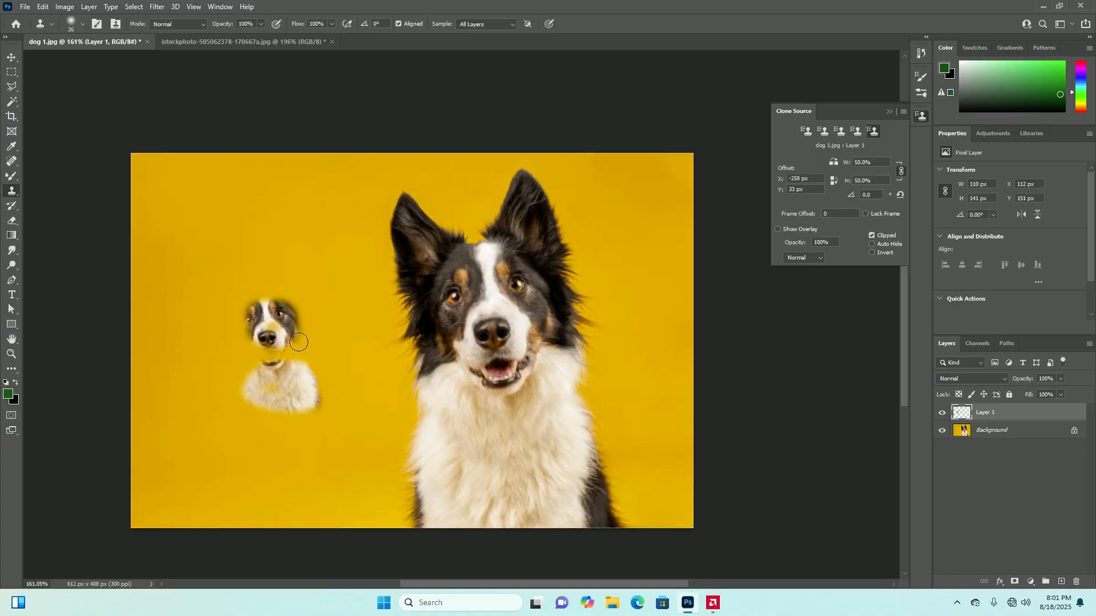
mouse_move(274, 388)
left_mouse_down()
mouse_move(292, 417)
mouse_move(309, 390)
mouse_move(300, 435)
mouse_move(249, 417)
mouse_move(293, 395)
mouse_move(279, 397)
mouse_move(276, 413)
mouse_move(281, 368)
mouse_move(217, 420)
mouse_move(304, 398)
mouse_move(236, 422)
mouse_move(225, 401)
mouse_move(295, 363)
mouse_move(243, 342)
mouse_move(273, 333)
mouse_move(262, 364)
mouse_move(292, 368)
left_mouse_up()
key("ctrl+z")
key("ctrl+z")
key("ctrl+z")
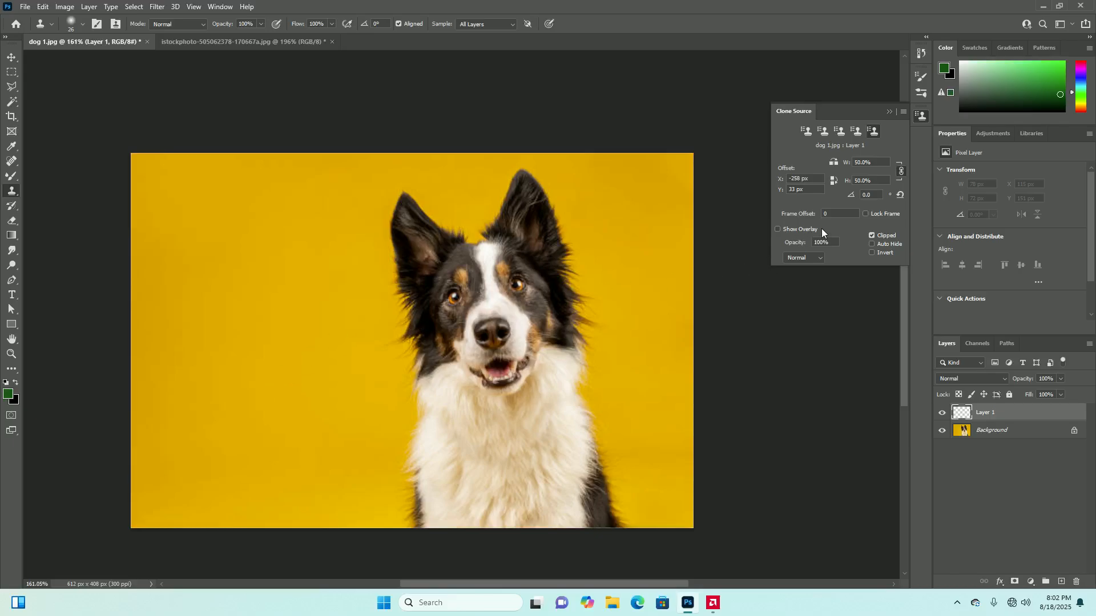
Activate the first clone source and check the overlay blend modes, leaving Normal selected
left_click(807, 132)
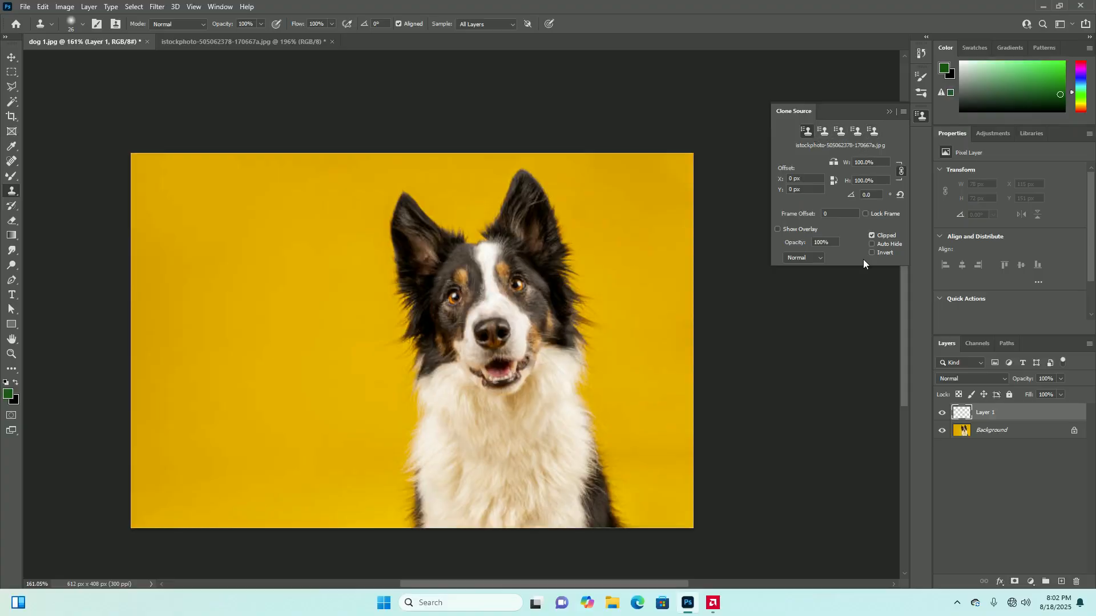
left_click(816, 255)
left_click(712, 247)
Sample the dog's right-hand eye, clone it over the left-hand eye at 100% scale, and undo it
left_click(517, 285, "alt")
left_click(453, 298)
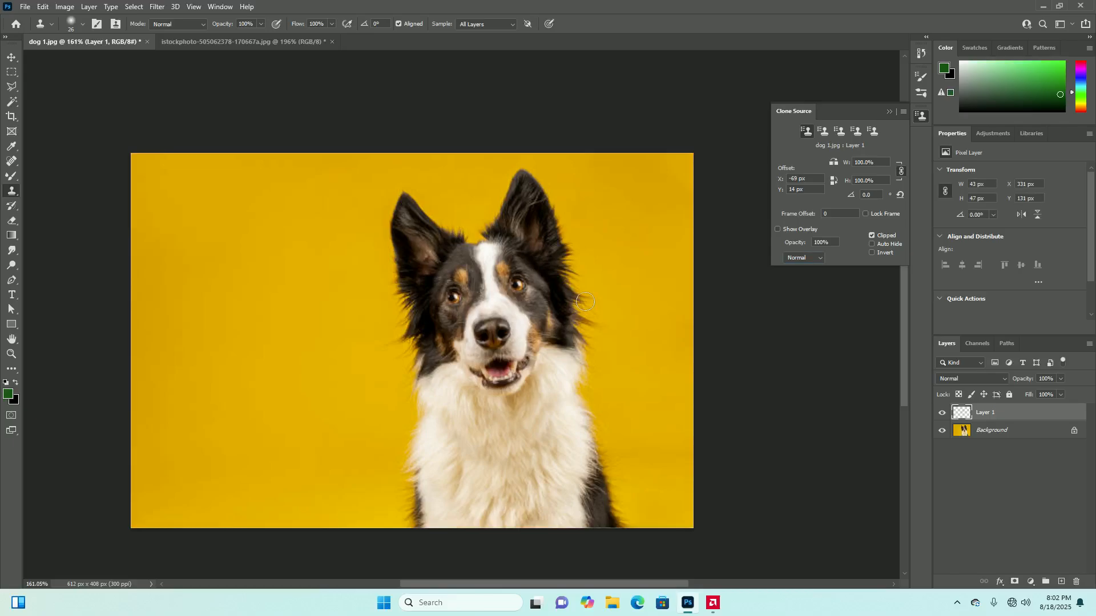
key("ctrl+z")
key("ctrl+z")
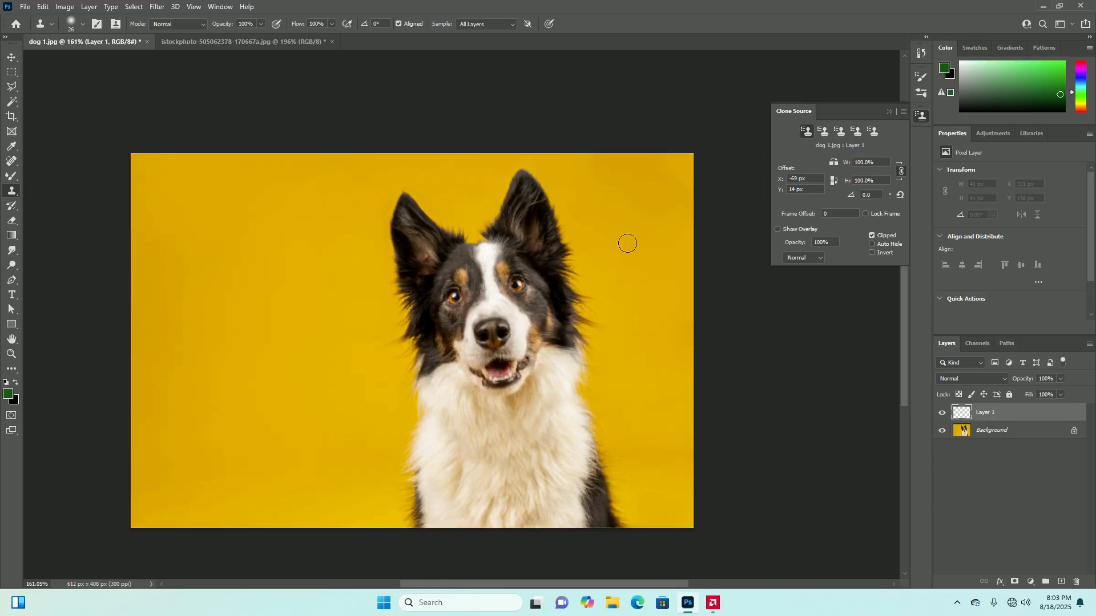
Set the clone source rotation to 10°, sample the right-hand eye, clone the dog's head onto the left background, and undo it
left_click_drag(453, 295, 455, 292)
left_click(517, 285, "alt")
mouse_move(276, 289)
left_mouse_down()
mouse_move(256, 271)
mouse_move(281, 324)
mouse_move(289, 293)
mouse_move(265, 265)
mouse_move(254, 288)
mouse_move(277, 357)
mouse_move(295, 287)
mouse_move(305, 366)
mouse_move(269, 344)
mouse_move(261, 255)
mouse_move(250, 278)
mouse_move(255, 366)
mouse_move(294, 370)
mouse_move(305, 283)
mouse_move(250, 238)
mouse_move(314, 336)
mouse_move(313, 380)
mouse_move(260, 367)
mouse_move(255, 273)
mouse_move(234, 372)
mouse_move(308, 384)
mouse_move(253, 347)
mouse_move(256, 272)
mouse_move(245, 257)
mouse_move(224, 325)
mouse_move(270, 222)
mouse_move(180, 415)
mouse_move(246, 224)
mouse_move(291, 208)
mouse_move(195, 291)
mouse_move(272, 200)
mouse_move(202, 240)
mouse_move(177, 241)
mouse_move(189, 220)
mouse_move(220, 244)
mouse_move(208, 312)
mouse_move(223, 334)
mouse_move(276, 347)
left_mouse_up()
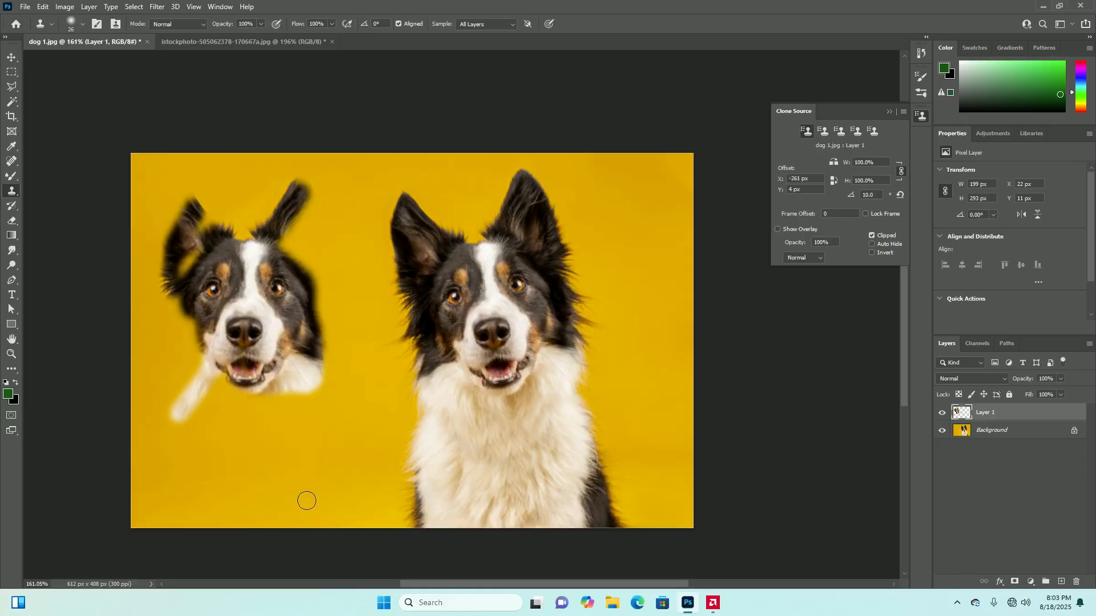
key("ctrl+z")
key("ctrl+z")
key("ctrl+z")
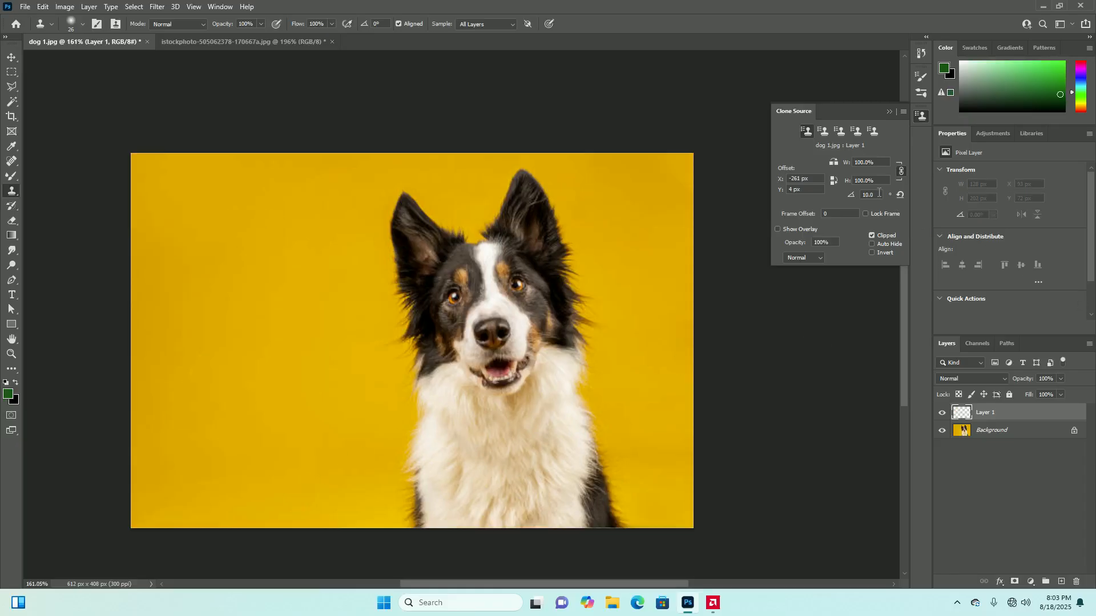
Sample the right-hand eye, clone it over the left-hand eye with 10° rotation, and undo it
left_click(516, 285, "alt")
mouse_move(456, 297)
left_mouse_down()
mouse_move(458, 260)
mouse_move(476, 311)
mouse_move(450, 318)
mouse_move(458, 280)
mouse_move(442, 249)
mouse_move(439, 343)
mouse_move(452, 318)
mouse_move(433, 337)
left_mouse_up()
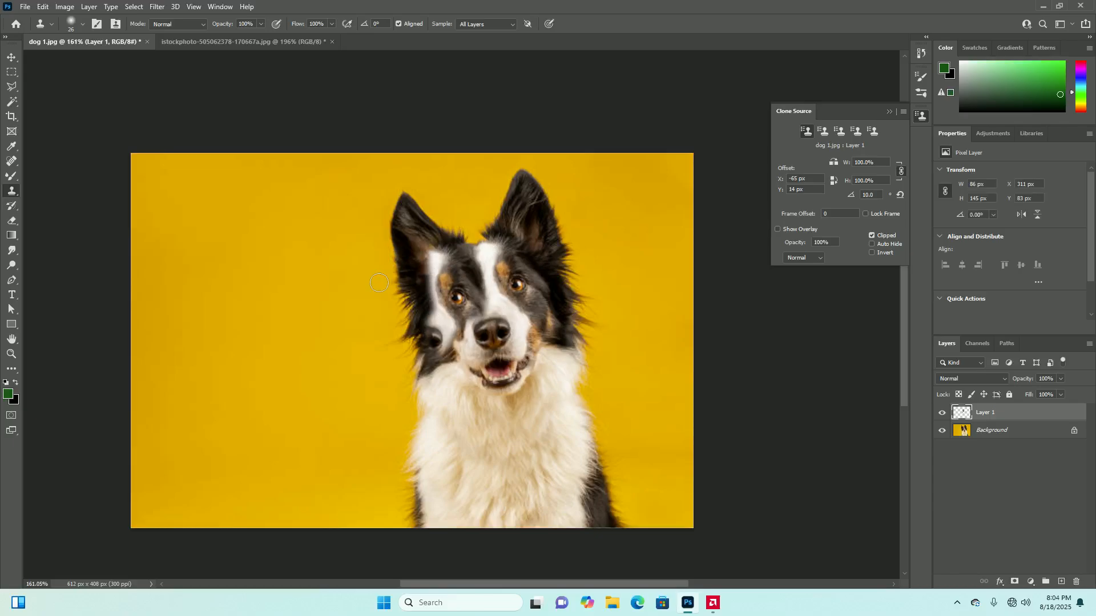
key("ctrl+z")
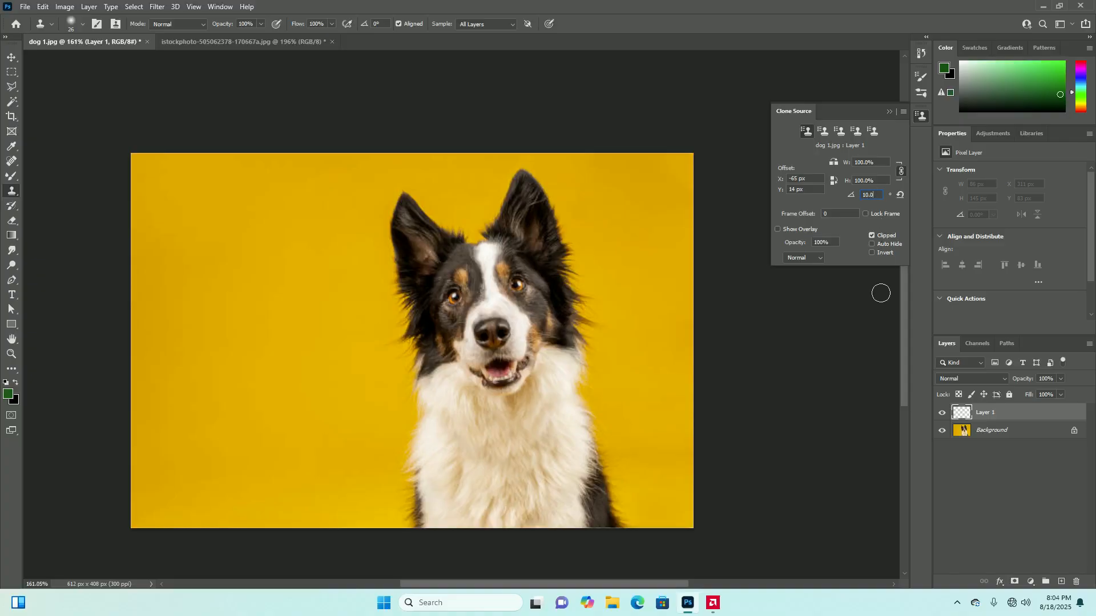
Enable Invert for the clone overlay and review its blend modes, leaving Normal selected
left_click(873, 253)
left_click(818, 261)
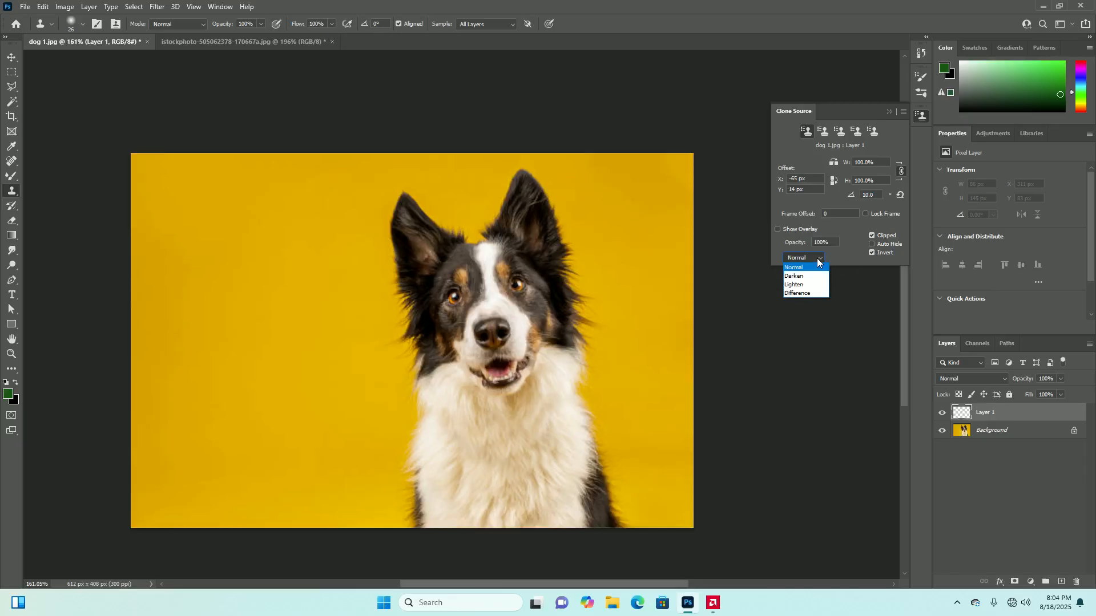
left_click(837, 256)
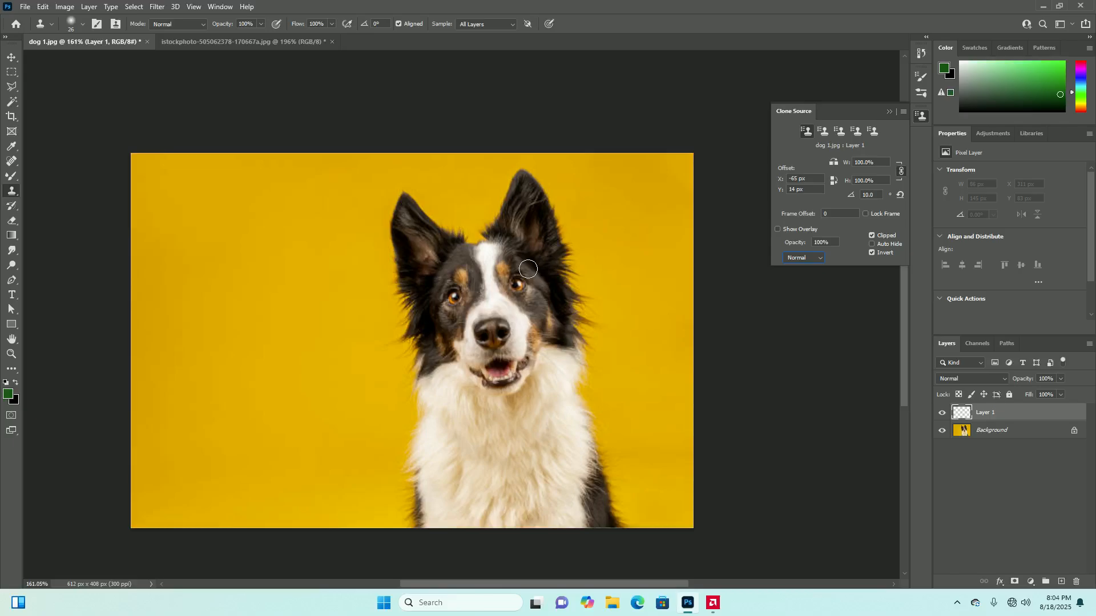
Try cloning the right-hand eye over the left-hand eye twice with Invert enabled, undoing both attempts
left_click(516, 287, "alt")
mouse_move(451, 289)
left_mouse_down()
mouse_move(440, 330)
mouse_move(451, 309)
left_mouse_up()
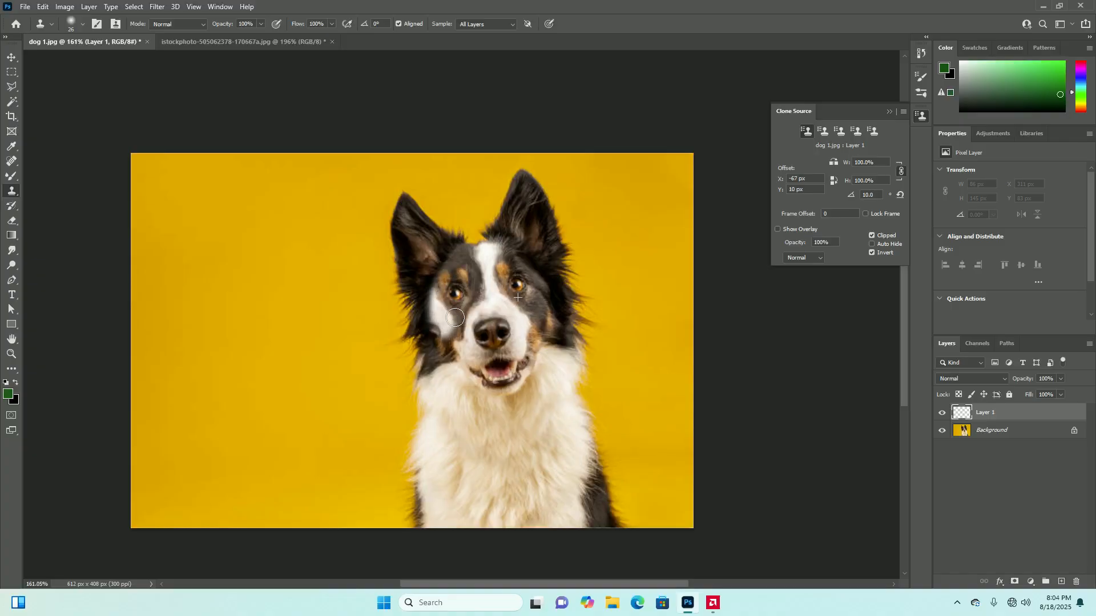
key("ctrl+z")
key("ctrl+z")
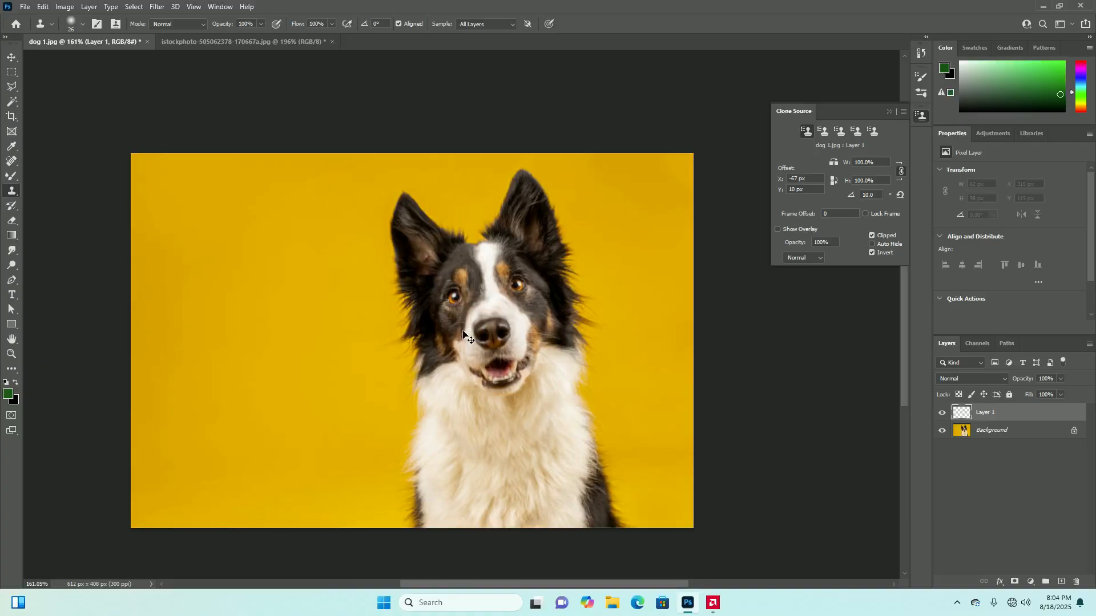
left_click(517, 285, "alt")
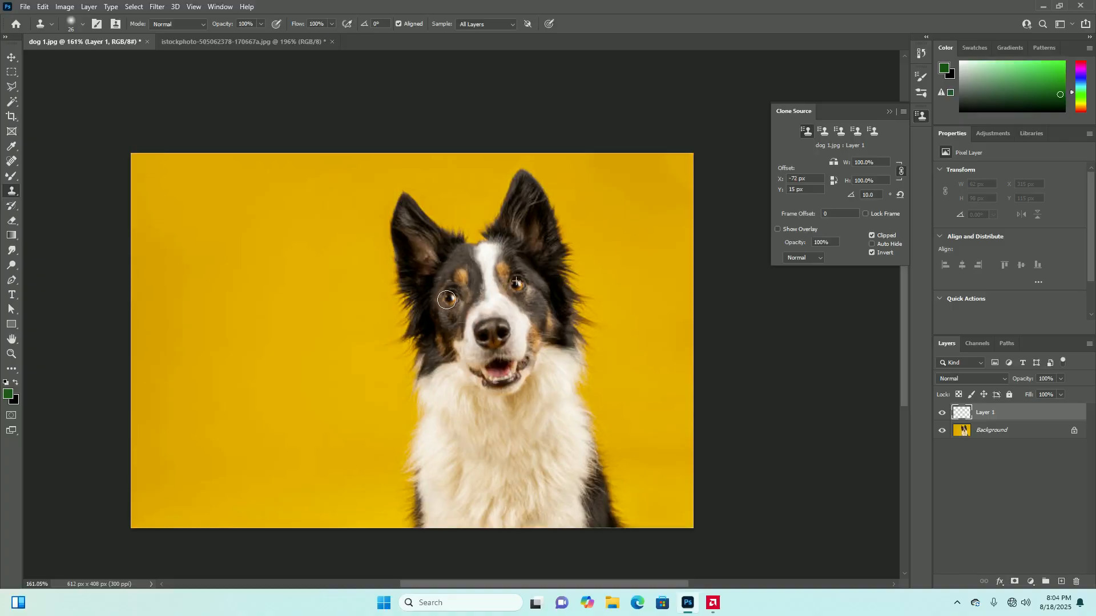
mouse_move(458, 301)
left_mouse_down()
mouse_move(443, 297)
mouse_move(457, 311)
left_mouse_up()
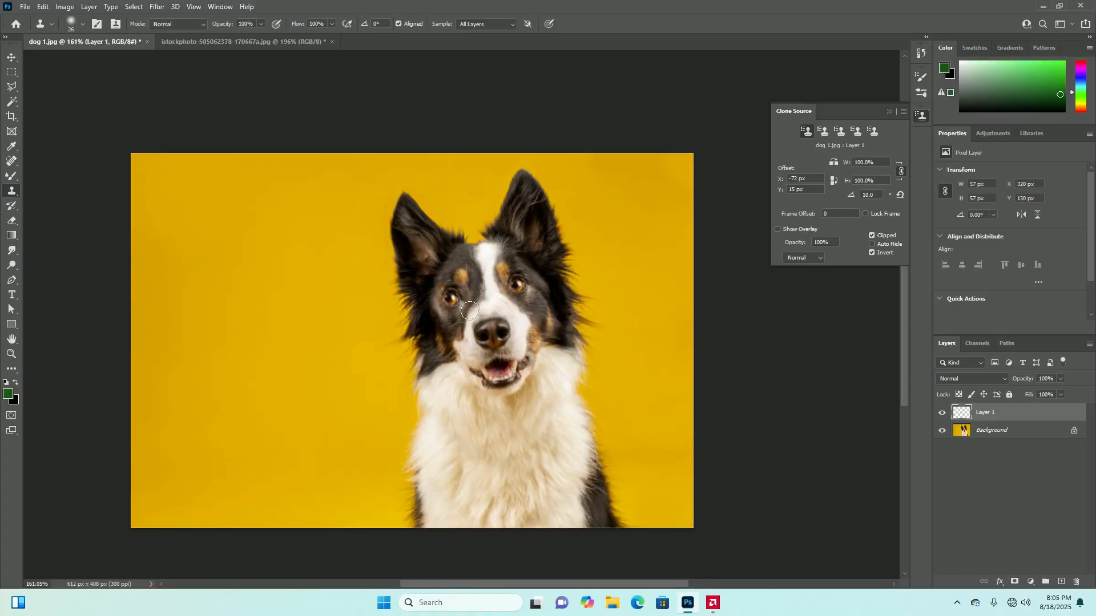
key("ctrl+z")
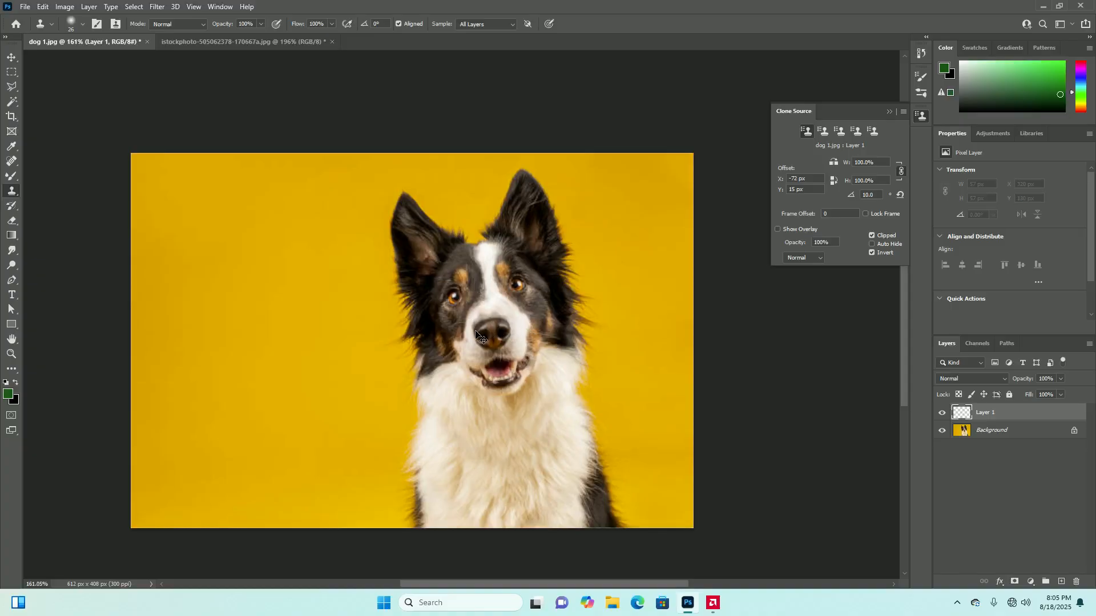
Resample the right-hand eye, clone the dog's head and upper chest along the photo's left edge, and undo it
mouse_move(248, 313)
left_mouse_down()
mouse_move(225, 295)
mouse_move(229, 323)
left_mouse_up()
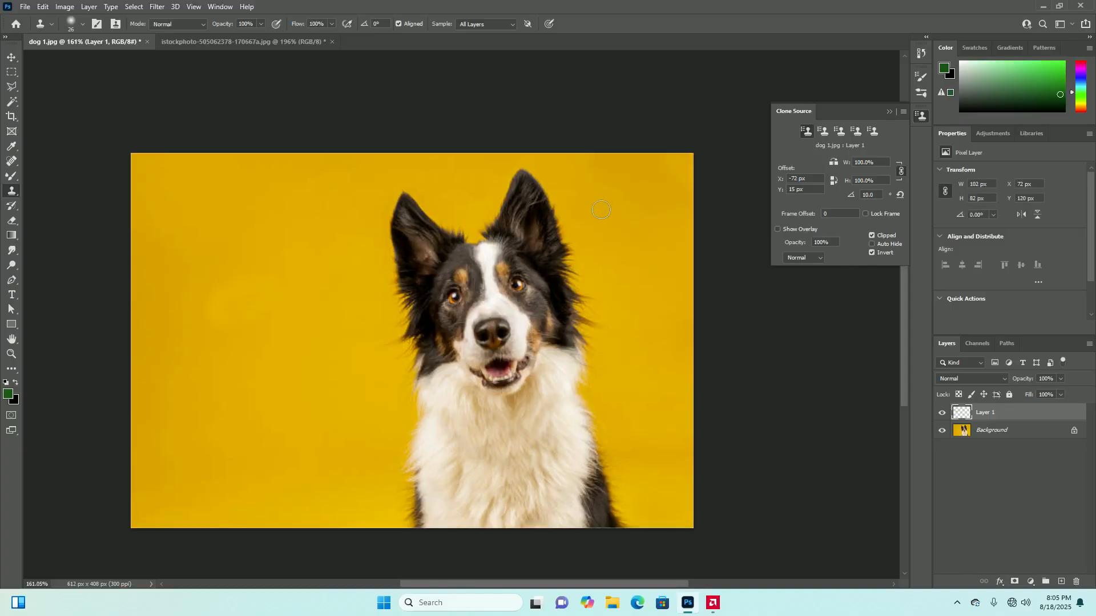
left_click(517, 283, "alt")
mouse_move(208, 318)
left_mouse_down()
mouse_move(262, 290)
mouse_move(232, 332)
mouse_move(262, 278)
mouse_move(226, 327)
mouse_move(232, 360)
mouse_move(239, 320)
mouse_move(271, 299)
mouse_move(244, 297)
mouse_move(240, 365)
mouse_move(255, 306)
mouse_move(178, 343)
mouse_move(162, 335)
mouse_move(190, 303)
mouse_move(215, 326)
mouse_move(192, 354)
mouse_move(214, 257)
mouse_move(183, 399)
mouse_move(191, 365)
mouse_move(255, 362)
mouse_move(233, 344)
mouse_move(240, 372)
mouse_move(137, 458)
mouse_move(180, 283)
mouse_move(147, 361)
mouse_move(195, 249)
mouse_move(126, 362)
mouse_move(172, 264)
mouse_move(130, 332)
mouse_move(125, 367)
mouse_move(161, 355)
mouse_move(128, 395)
mouse_move(165, 378)
mouse_move(185, 391)
mouse_move(166, 419)
mouse_move(176, 363)
mouse_move(226, 329)
mouse_move(216, 375)
mouse_move(182, 387)
mouse_move(195, 428)
mouse_move(233, 390)
mouse_move(170, 443)
mouse_move(212, 440)
mouse_move(209, 455)
mouse_move(249, 412)
left_mouse_up()
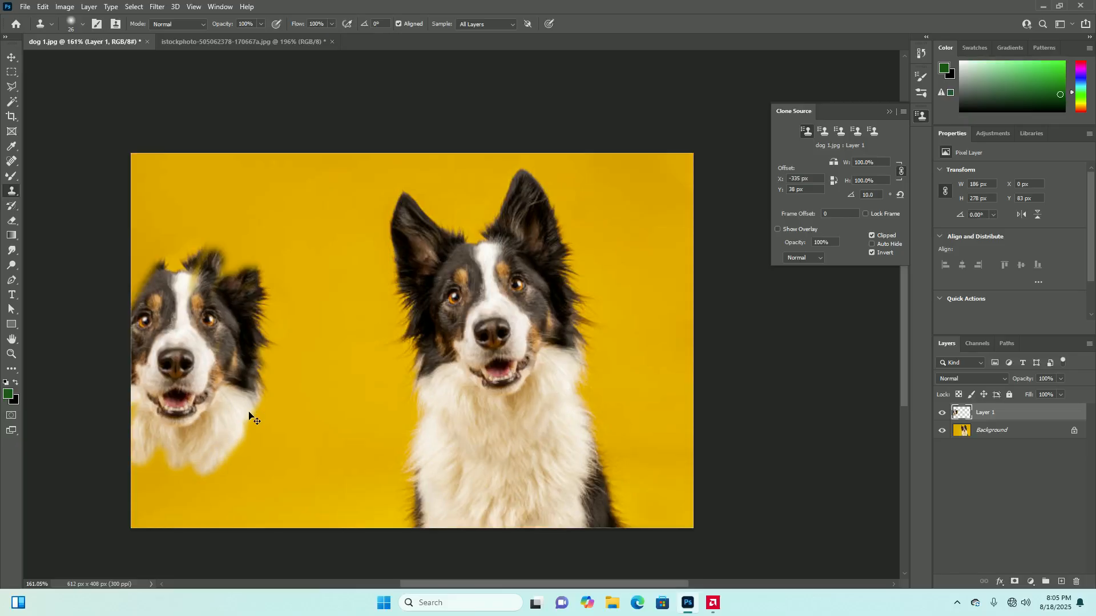
key("ctrl+z")
key("ctrl+z")
key("ctrl+z")
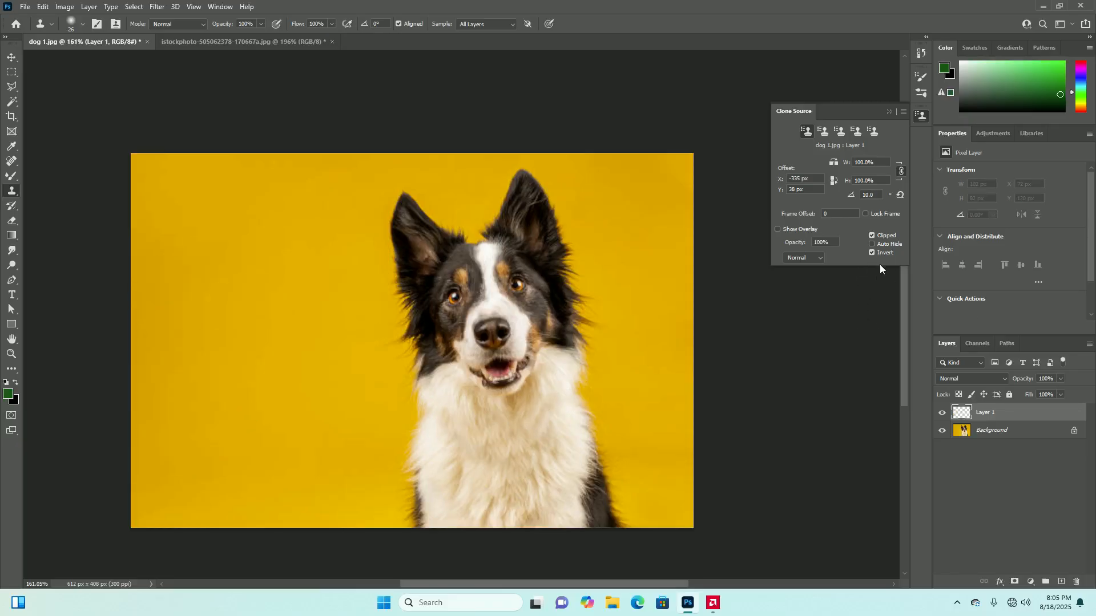
Set the clone source rotation to 15° and clone the dog's head and chest along the photo's left edge
left_click(900, 196)
mouse_move(257, 276)
left_mouse_down()
mouse_move(282, 358)
mouse_move(238, 307)
mouse_move(260, 304)
mouse_move(233, 301)
mouse_move(245, 249)
mouse_move(181, 370)
mouse_move(177, 309)
mouse_move(202, 253)
mouse_move(165, 295)
mouse_move(176, 360)
mouse_move(145, 356)
mouse_move(130, 375)
mouse_move(225, 375)
mouse_move(234, 342)
mouse_move(276, 365)
mouse_move(186, 340)
mouse_move(254, 265)
mouse_move(217, 289)
mouse_move(237, 227)
mouse_move(147, 307)
mouse_move(124, 312)
mouse_move(195, 242)
mouse_move(246, 251)
mouse_move(240, 223)
mouse_move(156, 298)
mouse_move(123, 358)
mouse_move(157, 257)
mouse_move(138, 237)
mouse_move(126, 294)
mouse_move(150, 232)
mouse_move(144, 264)
mouse_move(176, 378)
mouse_move(132, 427)
mouse_move(173, 435)
mouse_move(234, 404)
mouse_move(203, 433)
mouse_move(261, 393)
mouse_move(169, 517)
mouse_move(125, 501)
mouse_move(131, 460)
mouse_move(237, 461)
mouse_move(186, 547)
mouse_move(224, 465)
mouse_move(222, 505)
mouse_move(188, 548)
mouse_move(199, 384)
left_mouse_up()
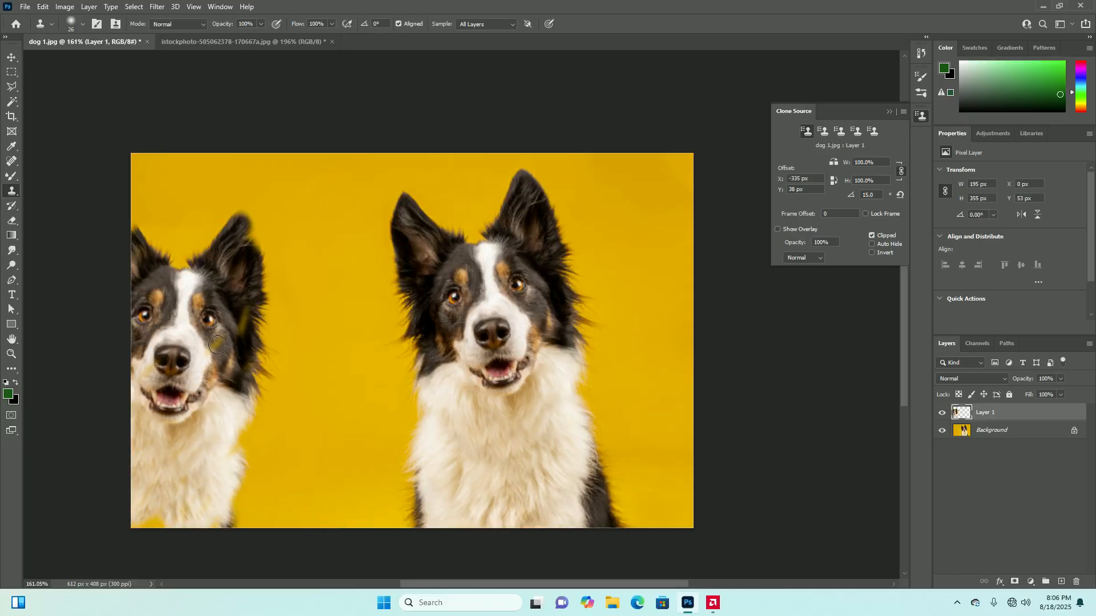
Reset the clone source transform and clone the unrotated dog over the copy at the photo's left edge
left_click(901, 196)
left_click_drag(245, 256, 258, 280)
mouse_move(211, 317)
left_mouse_down()
mouse_move(157, 315)
mouse_move(185, 204)
mouse_move(140, 254)
mouse_move(155, 407)
mouse_move(268, 267)
mouse_move(266, 487)
mouse_move(167, 451)
mouse_move(201, 345)
mouse_move(186, 401)
mouse_move(187, 360)
mouse_move(128, 378)
mouse_move(163, 326)
mouse_move(133, 441)
mouse_move(195, 395)
mouse_move(177, 427)
mouse_move(234, 440)
mouse_move(151, 435)
mouse_move(279, 436)
mouse_move(215, 489)
mouse_move(246, 407)
mouse_move(112, 482)
mouse_move(190, 507)
mouse_move(89, 529)
mouse_move(255, 528)
mouse_move(307, 469)
mouse_move(224, 529)
mouse_move(269, 392)
mouse_move(255, 479)
mouse_move(254, 345)
mouse_move(239, 420)
left_mouse_up()
Keep the Clone Stamp blend mode at Normal and clone over the left dog's ears and forehead
left_click(204, 24)
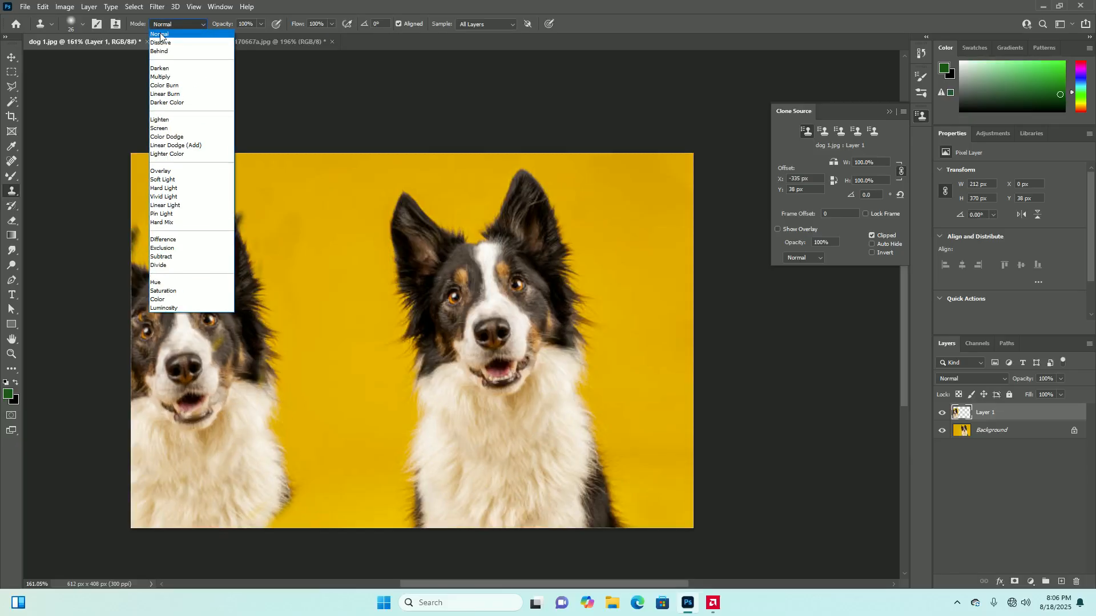
left_click(193, 33)
left_click_drag(245, 214, 206, 269)
mouse_move(142, 243)
left_mouse_down()
mouse_move(134, 213)
mouse_move(120, 260)
left_mouse_up()
left_click_drag(221, 252, 233, 287)
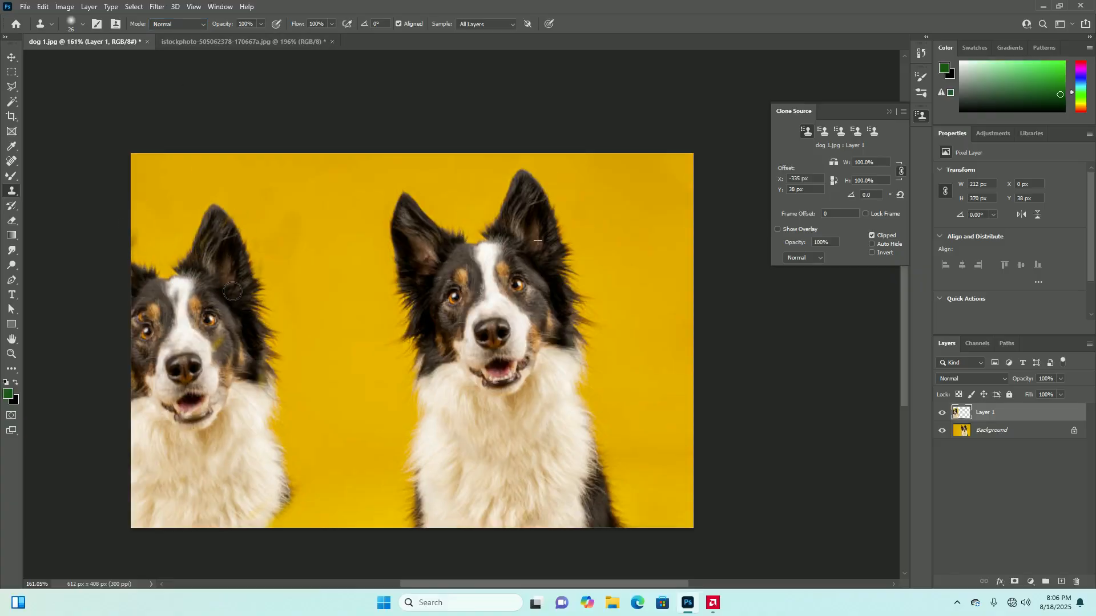
Set the Clone Stamp blend mode to Multiply, resample the right-hand eye, and clone another head overlapping the left dog
left_click(200, 25)
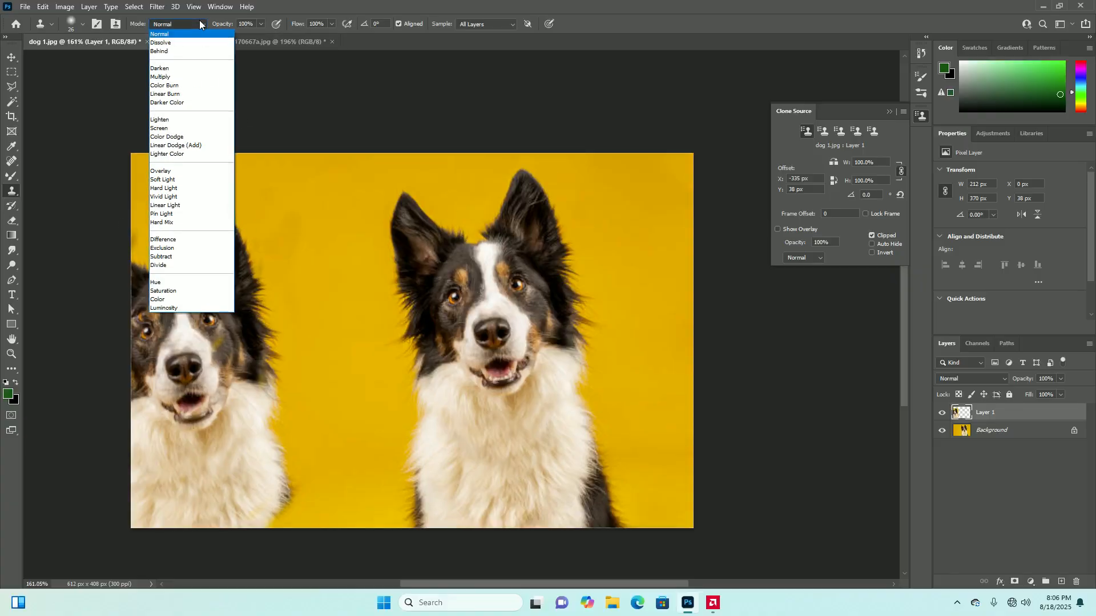
left_click(172, 77)
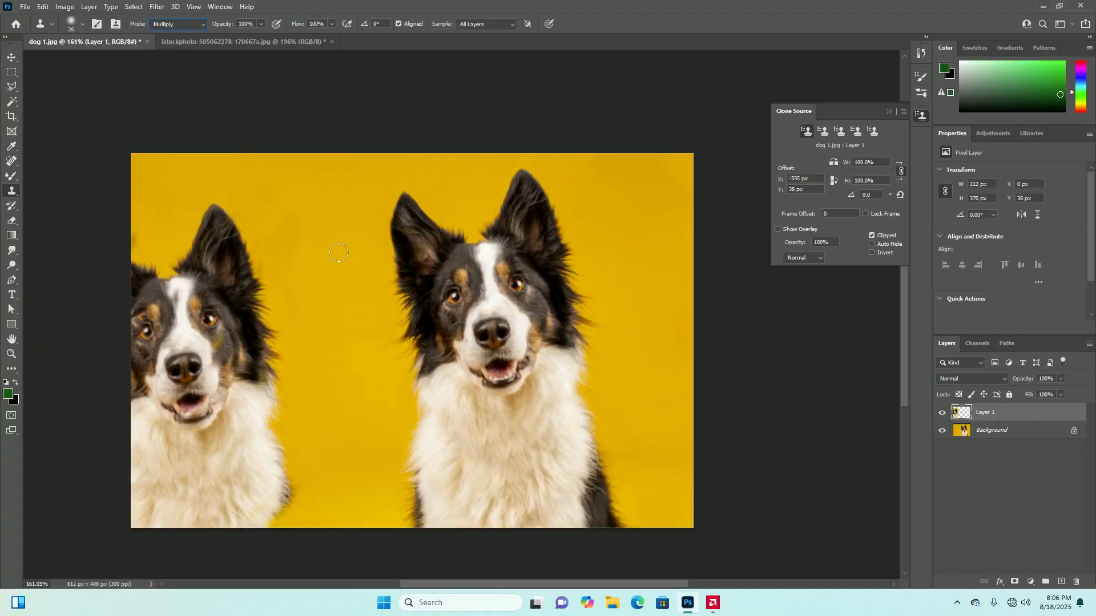
left_click(518, 286, "alt")
mouse_move(239, 274)
left_mouse_down()
mouse_move(298, 287)
mouse_move(209, 307)
mouse_move(270, 249)
mouse_move(260, 324)
mouse_move(278, 308)
mouse_move(279, 280)
mouse_move(258, 308)
mouse_move(312, 211)
mouse_move(241, 264)
mouse_move(313, 194)
mouse_move(216, 241)
mouse_move(258, 189)
mouse_move(311, 180)
mouse_move(262, 218)
mouse_move(268, 165)
left_mouse_up()
mouse_move(213, 219)
left_mouse_down()
mouse_move(215, 265)
mouse_move(260, 322)
mouse_move(292, 315)
mouse_move(257, 299)
mouse_move(207, 346)
mouse_move(237, 297)
mouse_move(193, 328)
mouse_move(170, 355)
mouse_move(212, 316)
mouse_move(226, 325)
mouse_move(212, 321)
mouse_move(177, 361)
mouse_move(198, 264)
mouse_move(196, 312)
left_mouse_up()
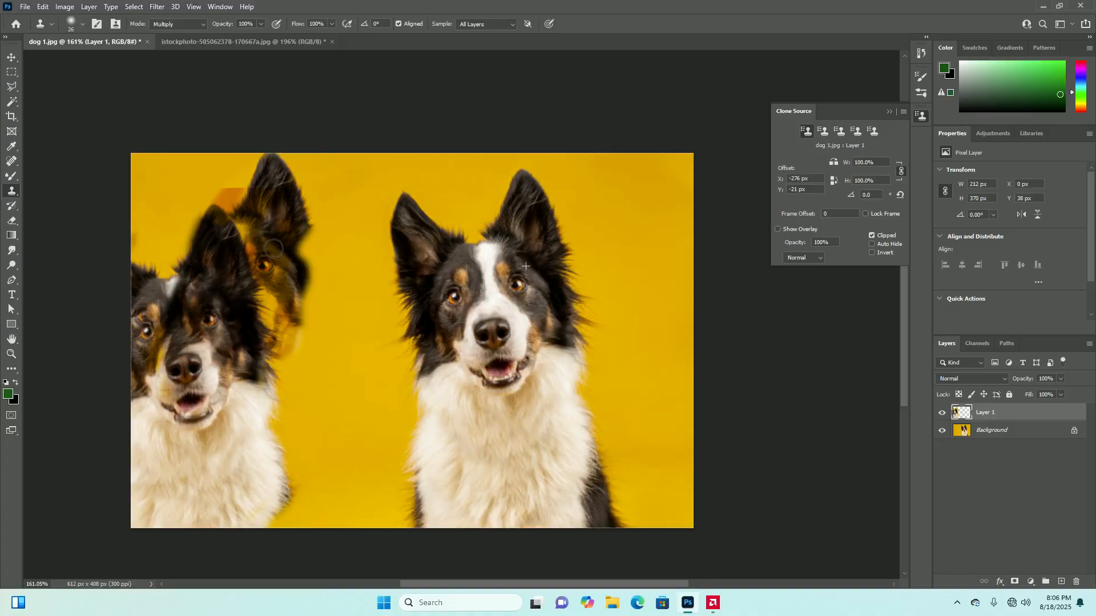
Resample the yellow background on both sides of the right-hand dog and clone in Multiply mode over the left dog's ears and side
left_click(368, 339, "alt")
mouse_move(314, 252)
left_mouse_down()
mouse_move(352, 245)
mouse_move(263, 431)
mouse_move(346, 185)
mouse_move(316, 155)
mouse_move(285, 186)
mouse_move(308, 178)
mouse_move(205, 189)
mouse_move(270, 313)
left_mouse_up()
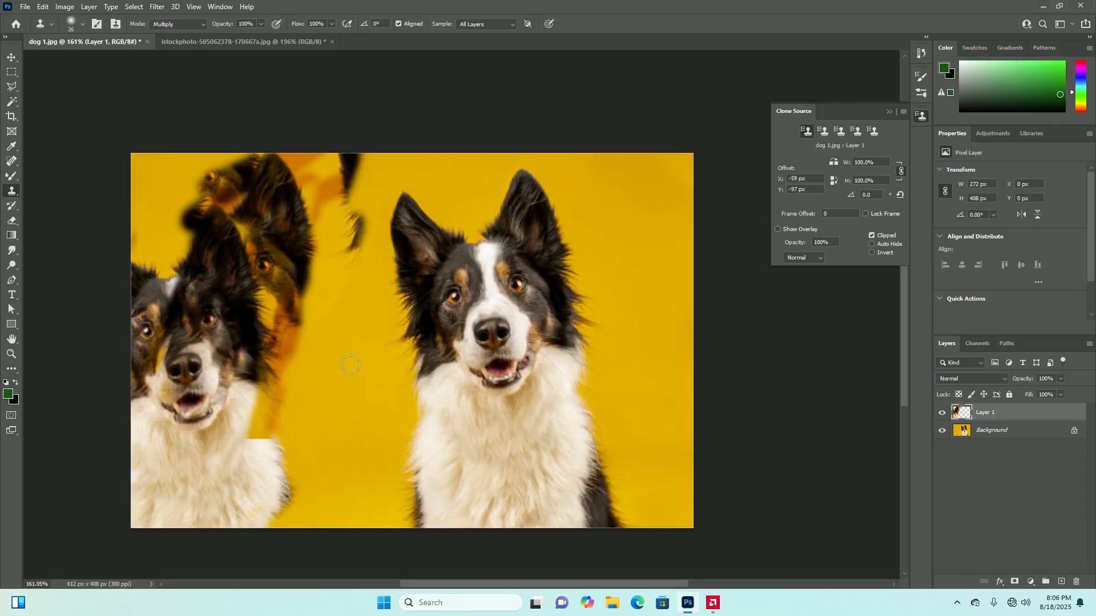
left_click(649, 349, "alt")
left_click(595, 348, "alt")
mouse_move(337, 374)
left_mouse_down()
mouse_move(232, 378)
mouse_move(336, 380)
mouse_move(325, 358)
mouse_move(274, 364)
mouse_move(258, 334)
mouse_move(244, 344)
mouse_move(296, 360)
mouse_move(319, 390)
mouse_move(352, 391)
mouse_move(289, 381)
mouse_move(346, 410)
mouse_move(274, 393)
left_mouse_up()
Undo the cloning strokes on Layer 1 until all the copied dog parts at the photo's left side are removed
key("ctrl+z")
key("ctrl+z")
key("ctrl+z")
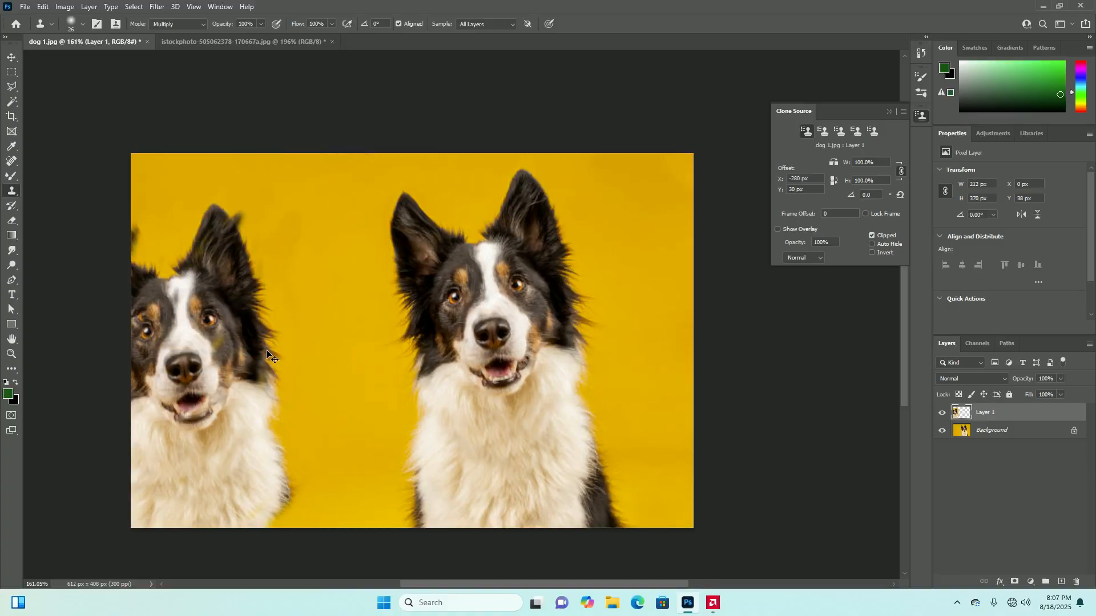
key("ctrl+z")
key("ctrl+z")
key("ctrl+z")
key("ctrl+z")
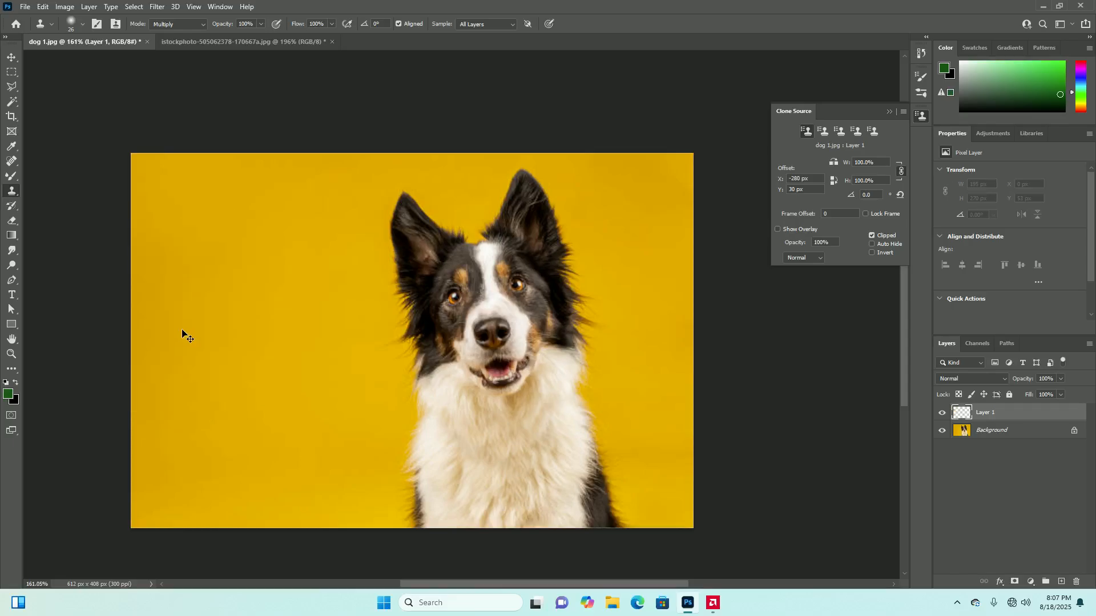
Set the Clone Stamp blend mode to Normal, sample the yellow background beside the dog's ear, and clone it over the photo's left area
left_click(191, 25)
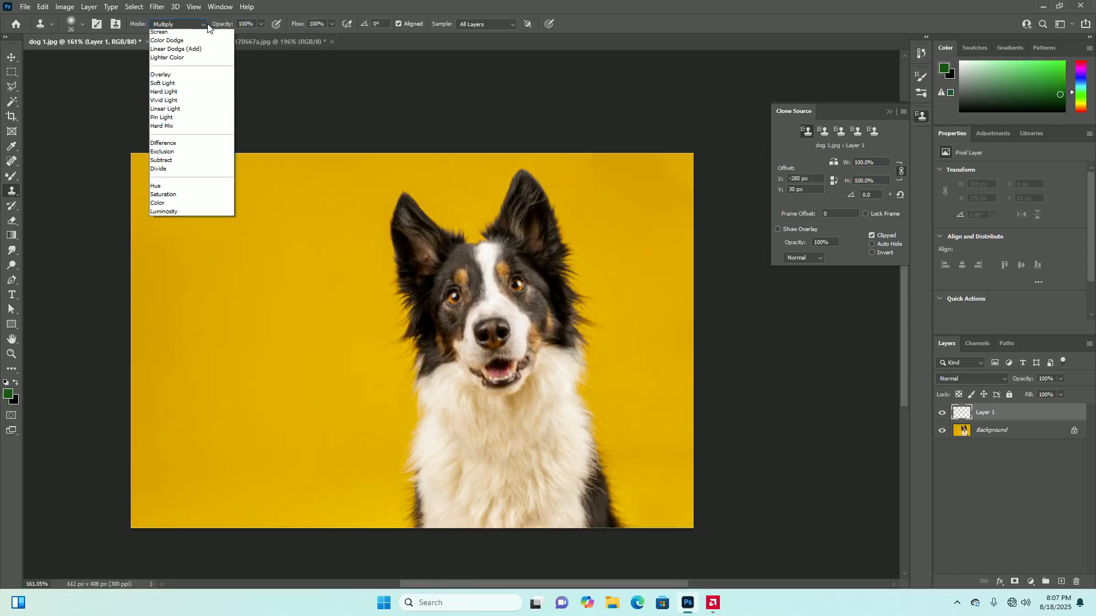
left_click(171, 34)
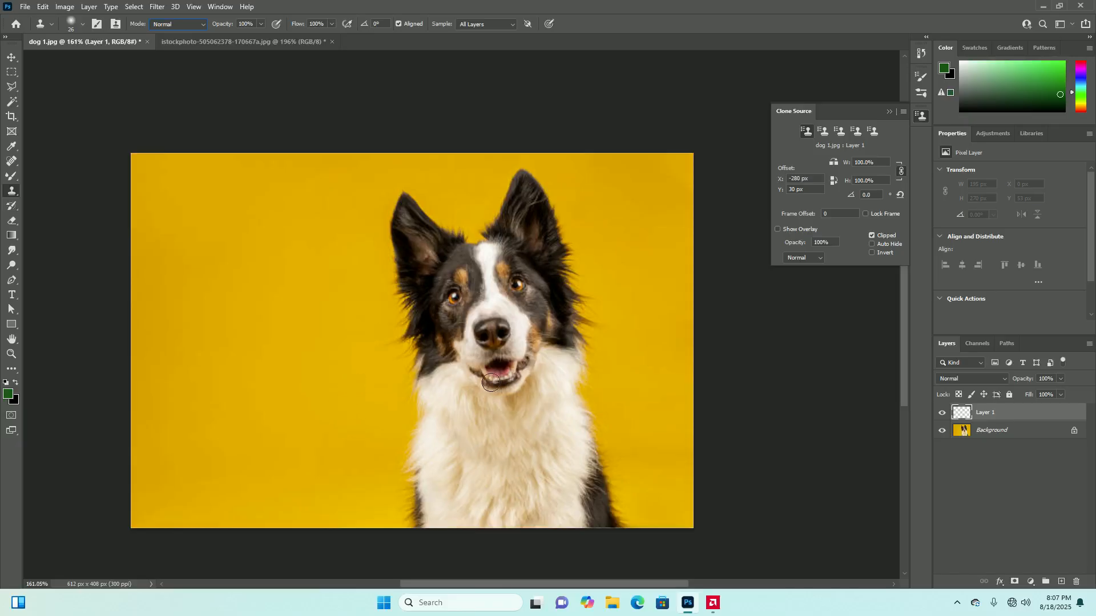
left_click(325, 227, "alt")
mouse_move(254, 345)
left_mouse_down()
mouse_move(213, 318)
mouse_move(269, 342)
mouse_move(237, 377)
mouse_move(230, 348)
mouse_move(161, 352)
mouse_move(222, 221)
left_mouse_up()
Turn off aligned sampling and try cloning strokes onto the background beside the dog, undoing the last stroke
left_click(398, 24)
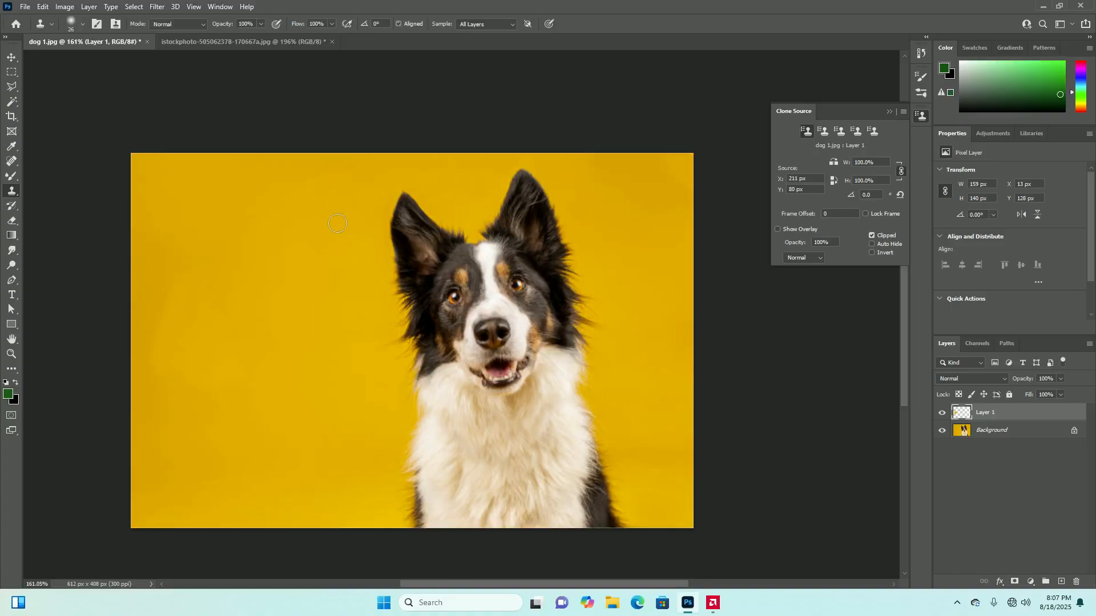
mouse_move(325, 255)
left_mouse_down()
mouse_move(300, 348)
mouse_move(275, 371)
mouse_move(321, 239)
mouse_move(301, 348)
left_mouse_up()
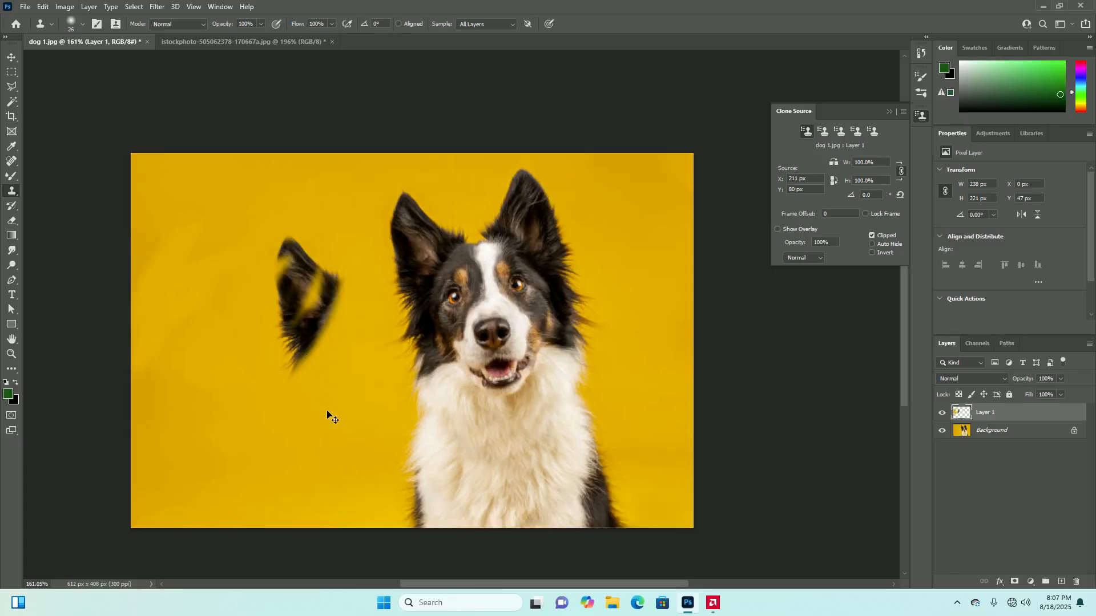
key("ctrl+z")
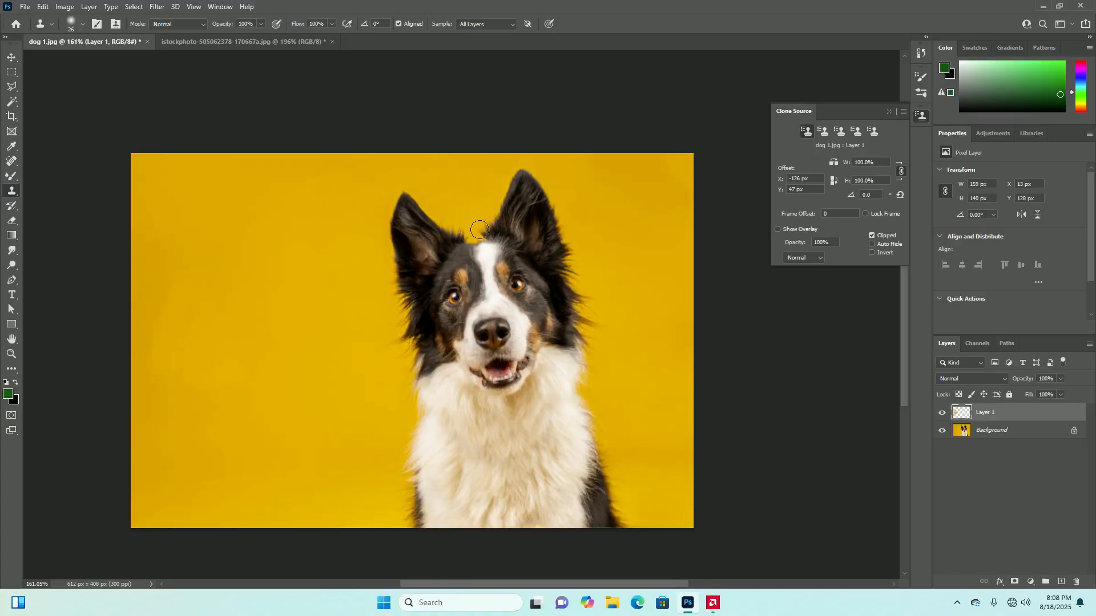
Toggle the clone overlay, try a short clone stroke from the dog's face onto the yellow background, undo it, and collapse the Clone Source settings
left_click(777, 229)
left_click(517, 283, "alt")
left_click_drag(217, 301, 236, 308)
key("ctrl+z")
left_click(889, 110)
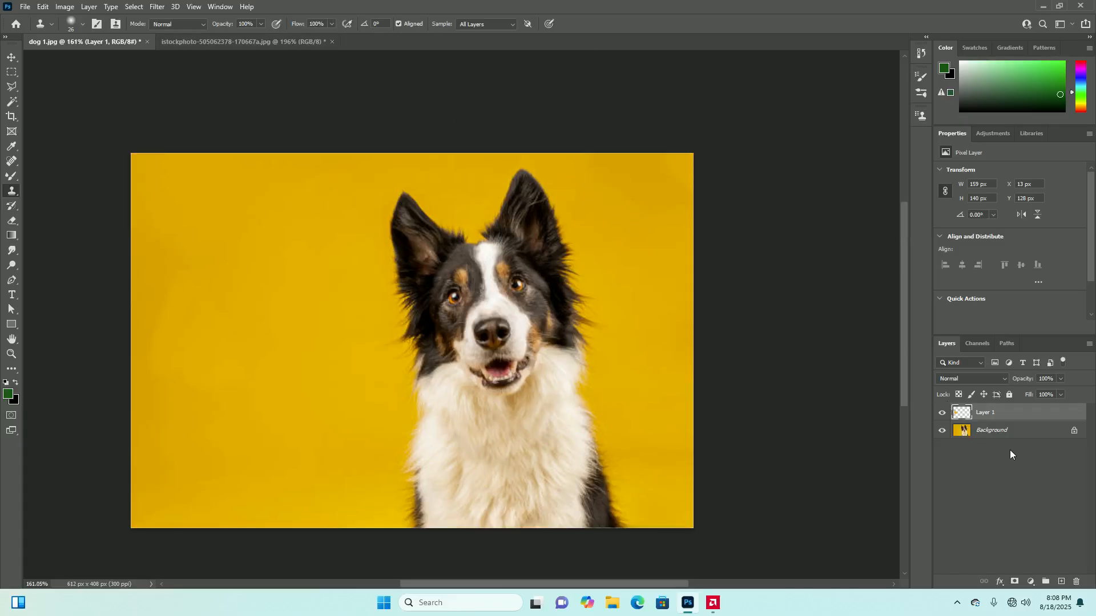
Close the istockphoto landscape and dog 1.jpg documents without saving their changes
left_click(1000, 437)
left_click(1002, 415)
left_click(332, 41)
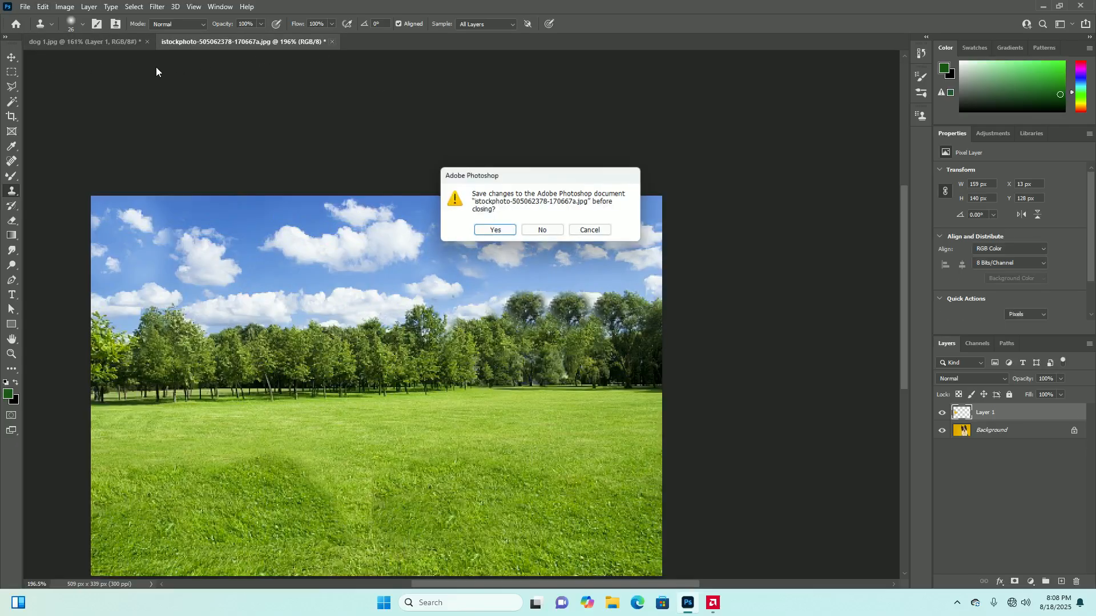
left_click(547, 233)
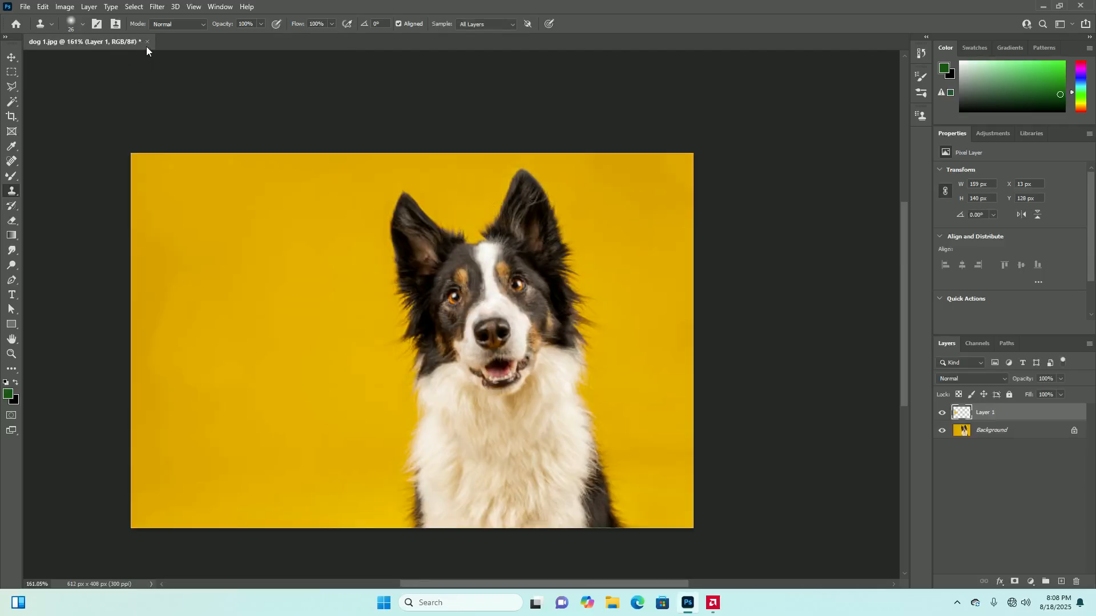
left_click(146, 45)
left_click(544, 223)
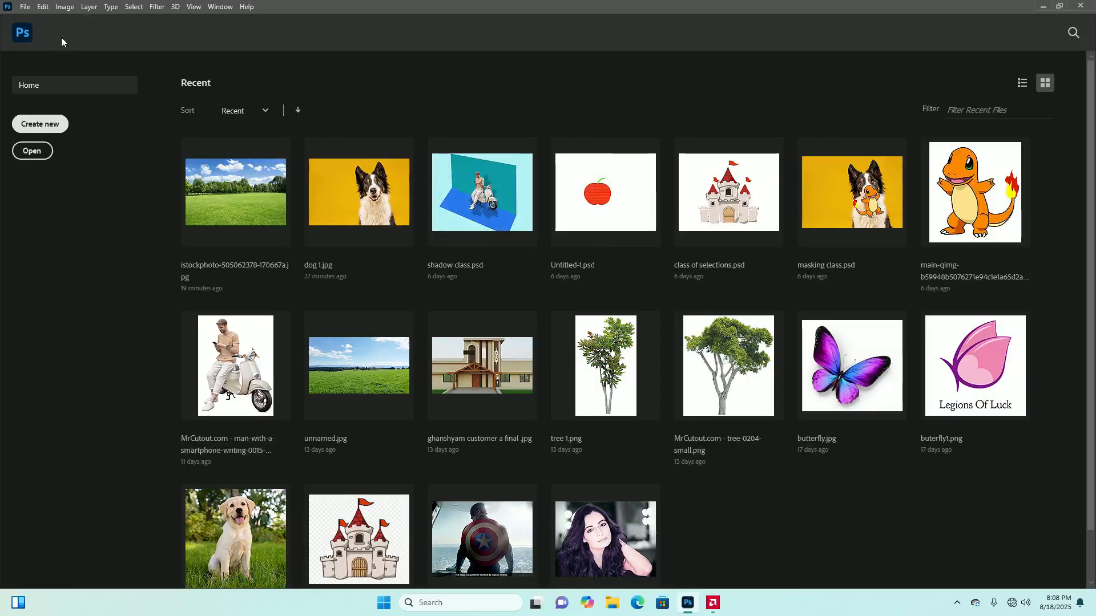
Look over the recent files, start opening an image file and browse to Local Disk (E:)
scroll(698, 328, "down", 1)
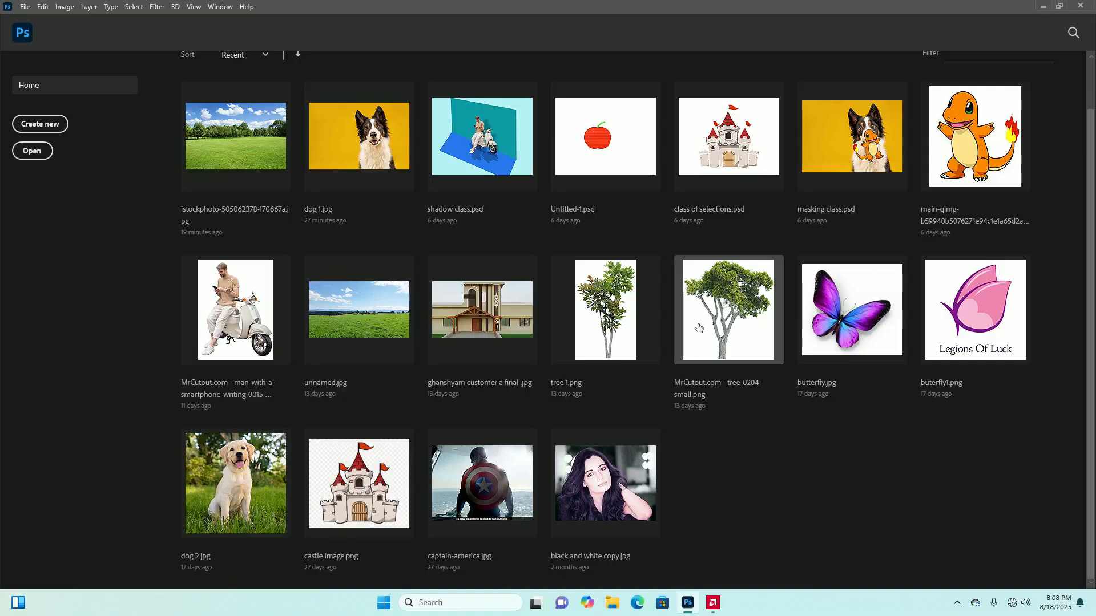
scroll(699, 329, "up", 1)
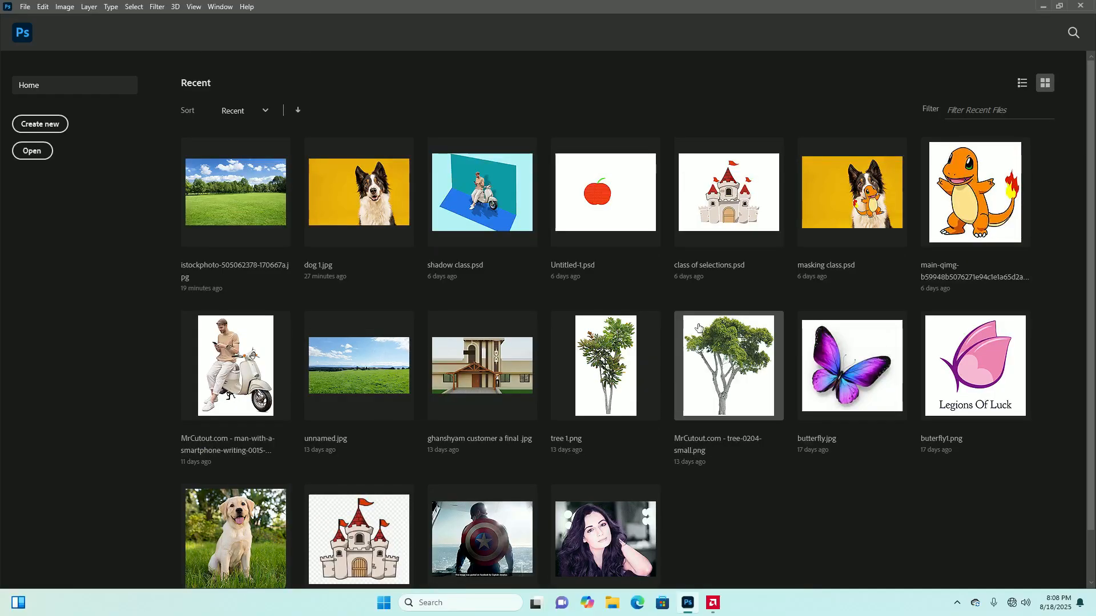
left_click(24, 7)
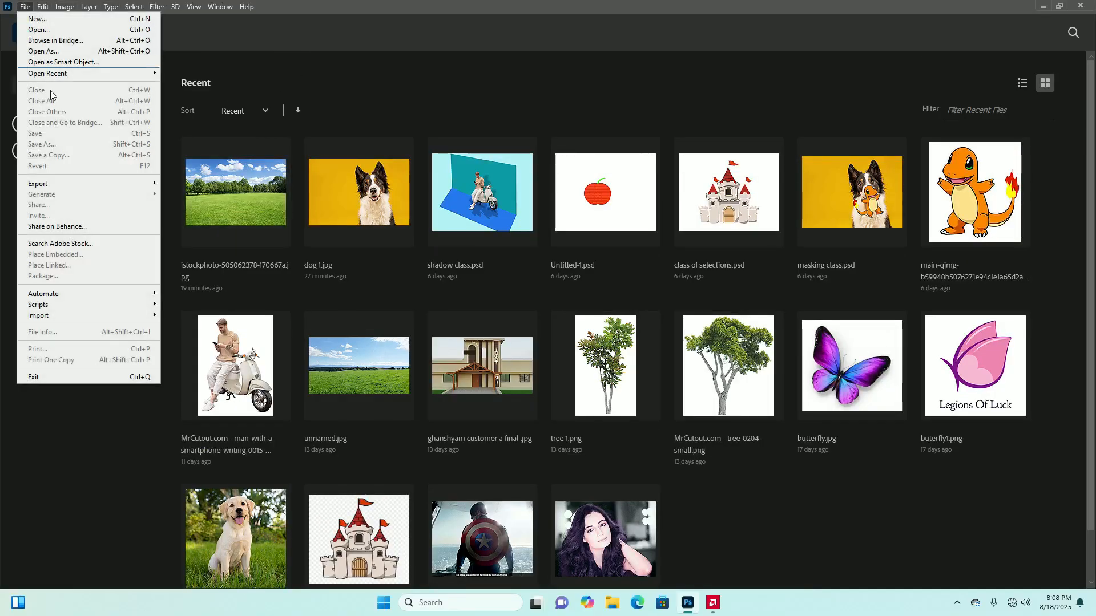
left_click(98, 29)
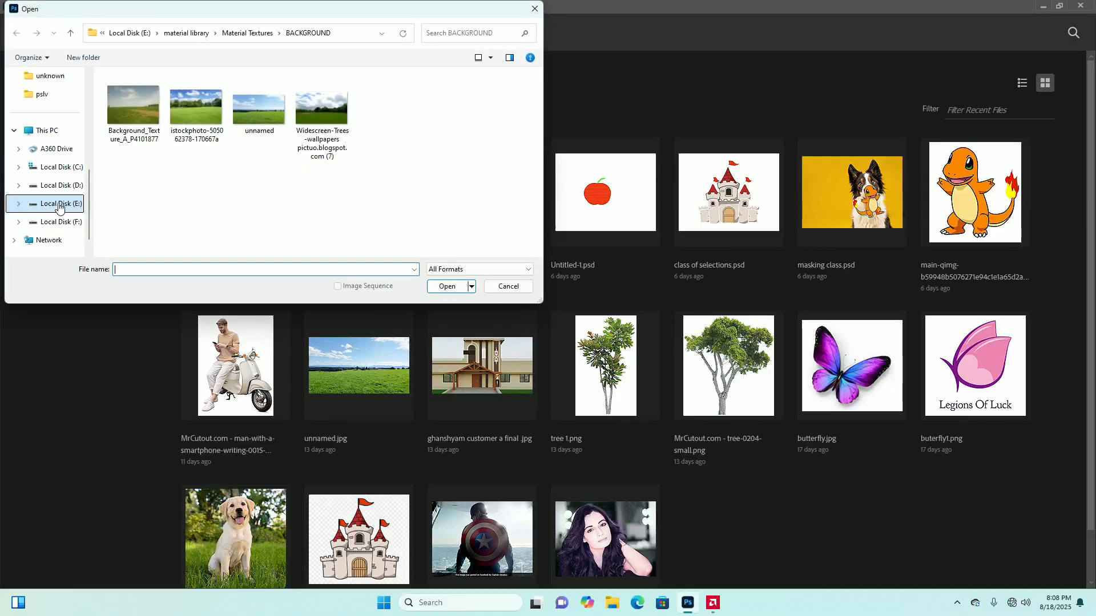
left_click(59, 207)
Look through the freelance work folder for a practice image and return to Local Disk (E:)
double_click(190, 194)
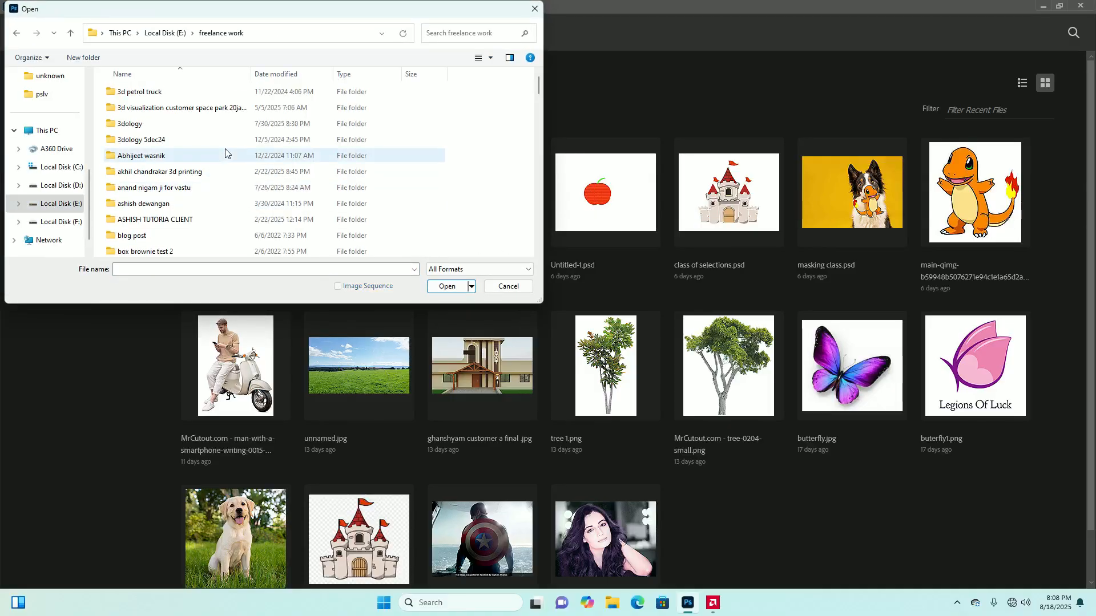
scroll(197, 211, "down", 5)
scroll(194, 223, "down", 5)
scroll(194, 223, "down", 5)
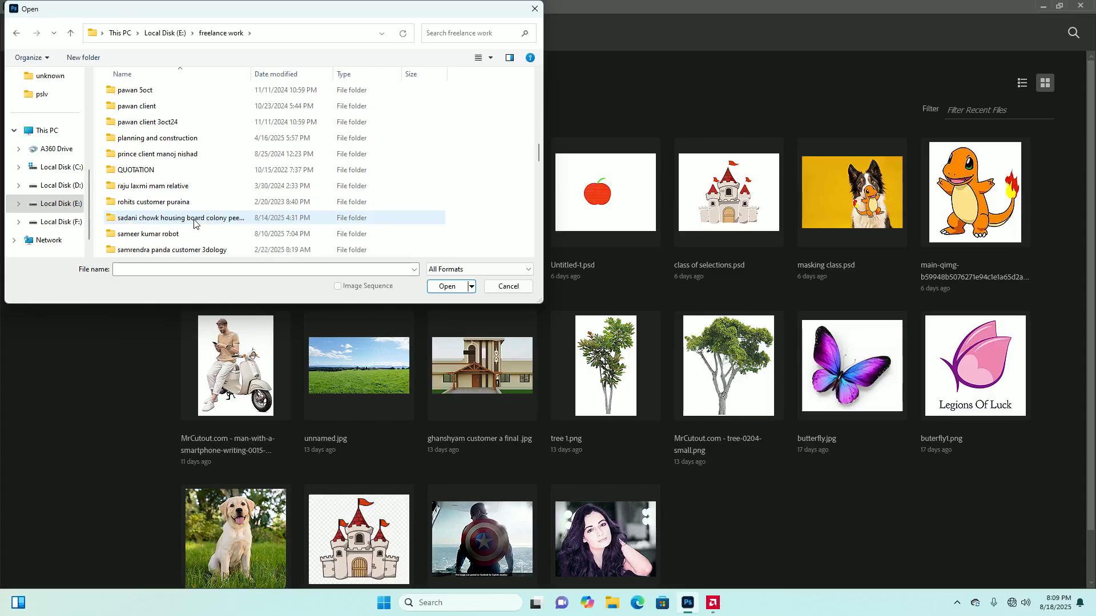
scroll(195, 220, "down", 2)
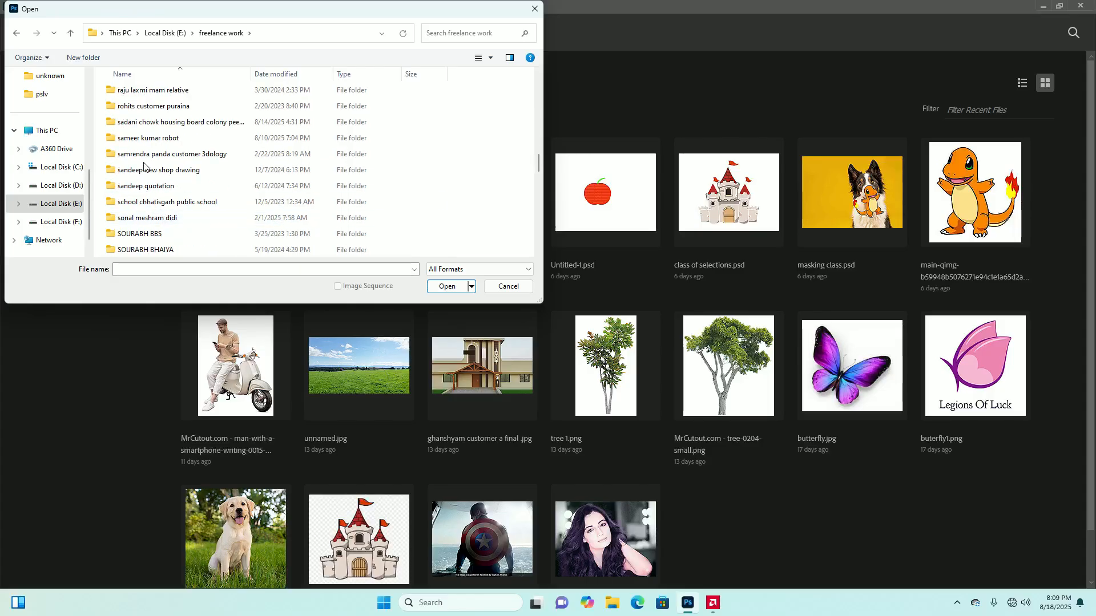
scroll(145, 160, "up", 1)
scroll(146, 161, "up", 1)
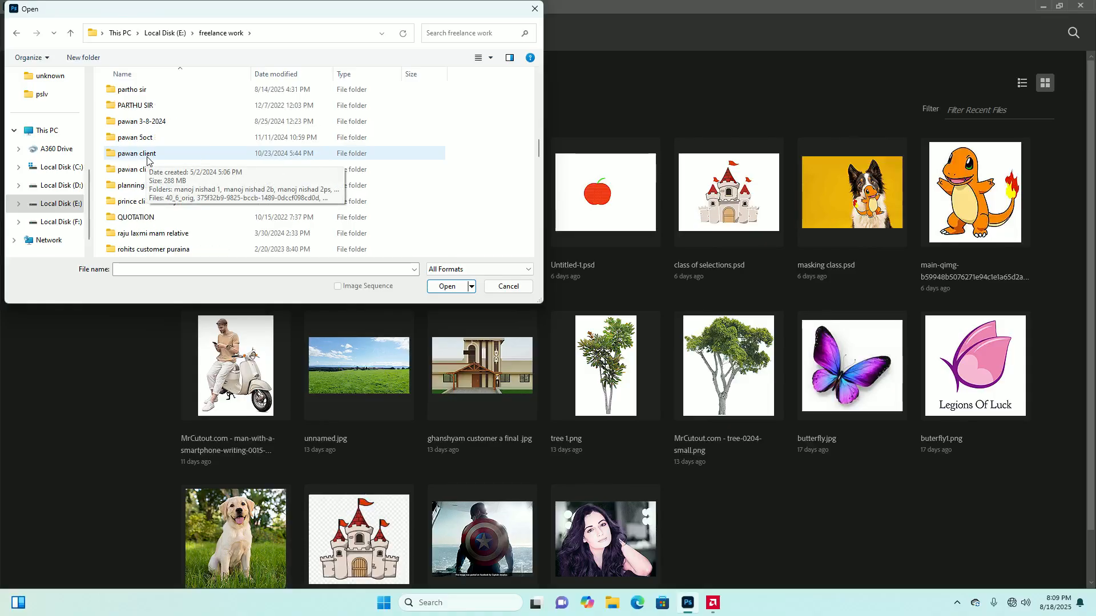
scroll(147, 160, "up", 4)
scroll(147, 159, "up", 3)
scroll(147, 160, "down", 3)
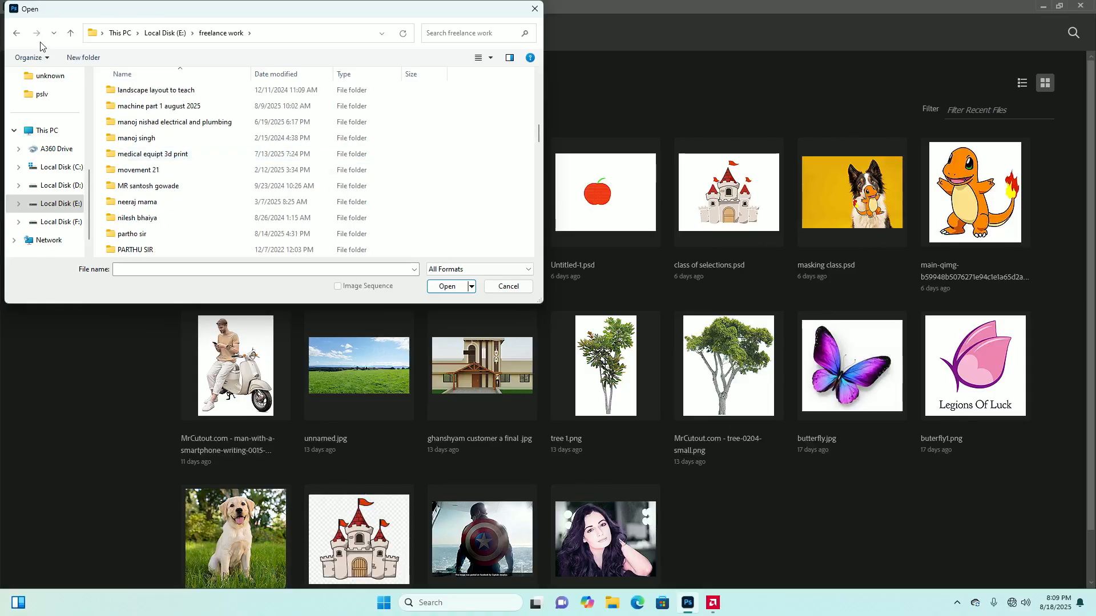
left_click(74, 34)
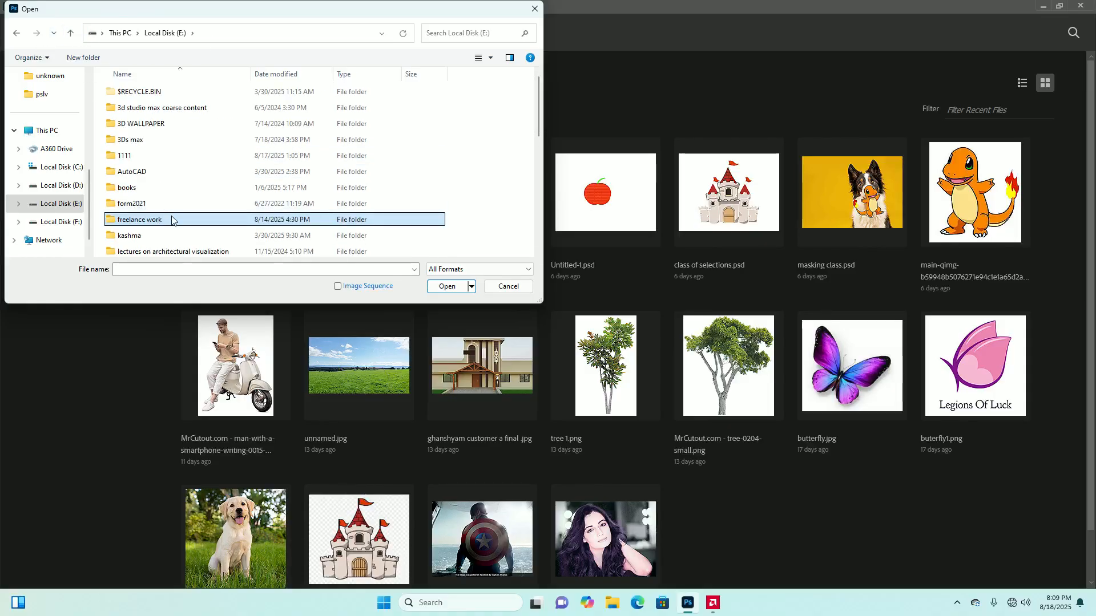
Open the spoted face image from the photoshop picture library folder inside photoshop files
scroll(161, 237, "down", 3)
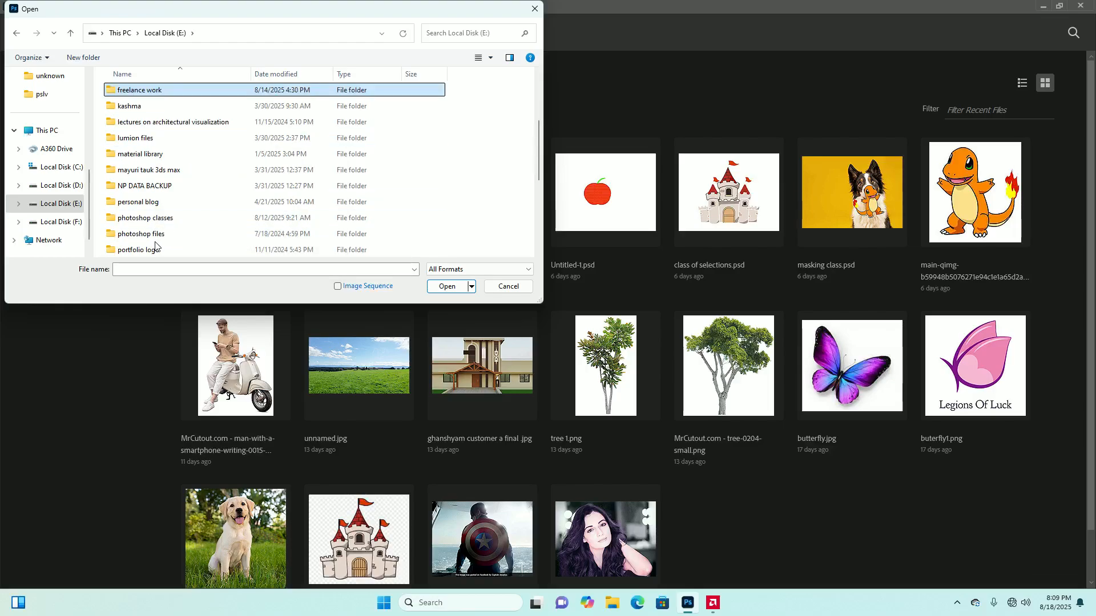
scroll(161, 237, "down", 2)
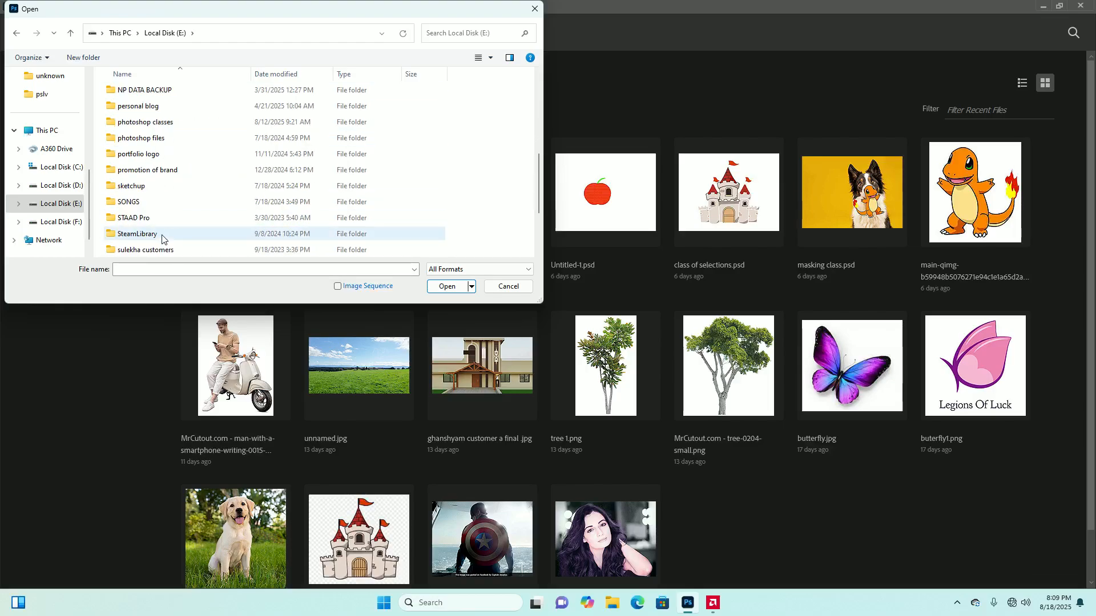
double_click(163, 138)
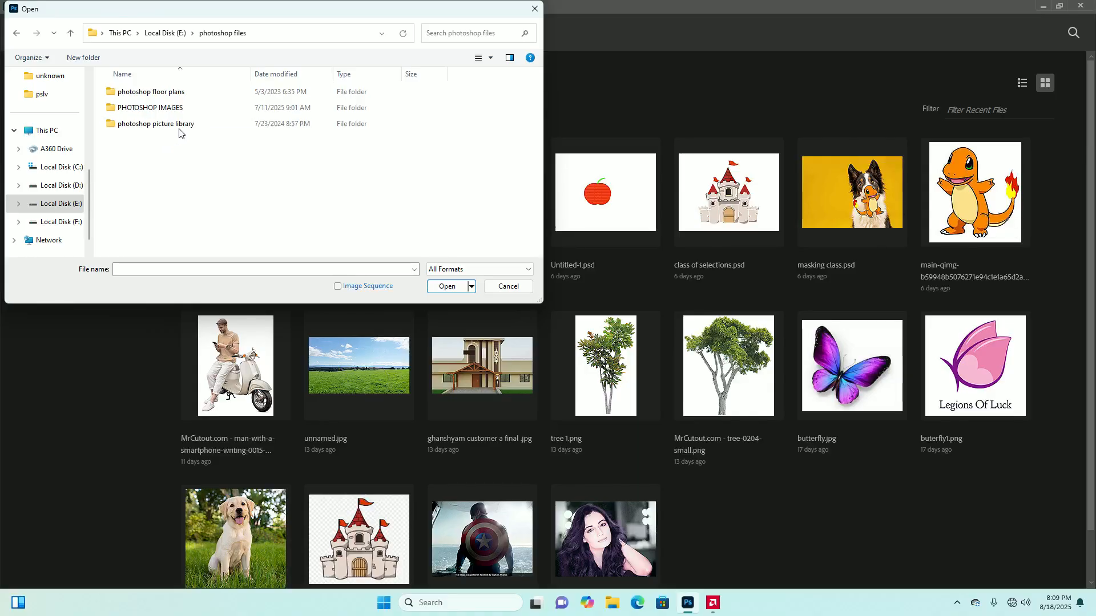
double_click(186, 124)
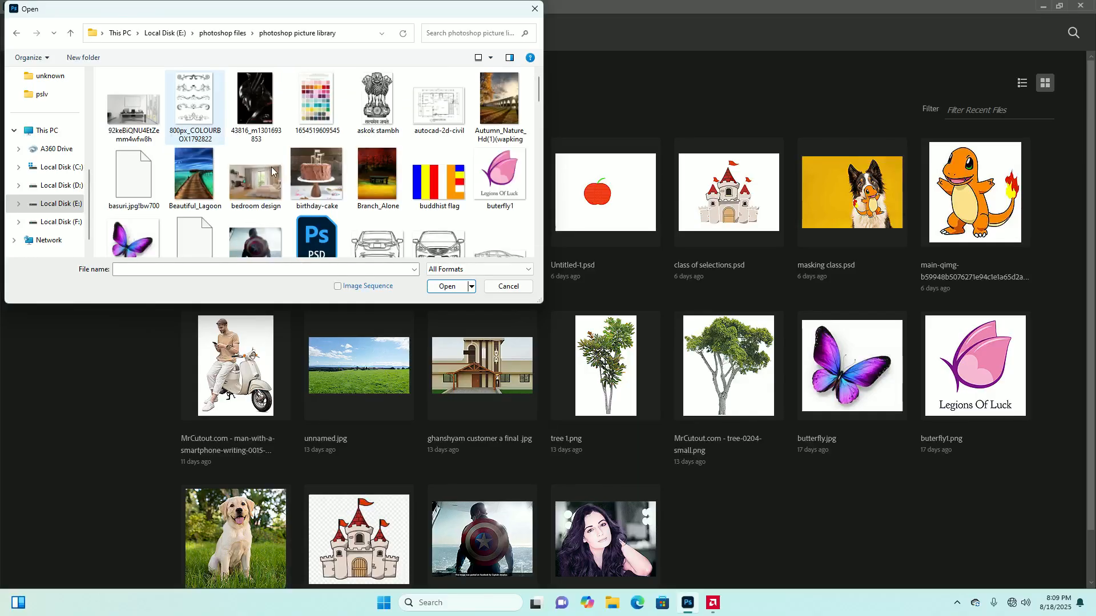
scroll(269, 216, "down", 2)
scroll(269, 215, "down", 10)
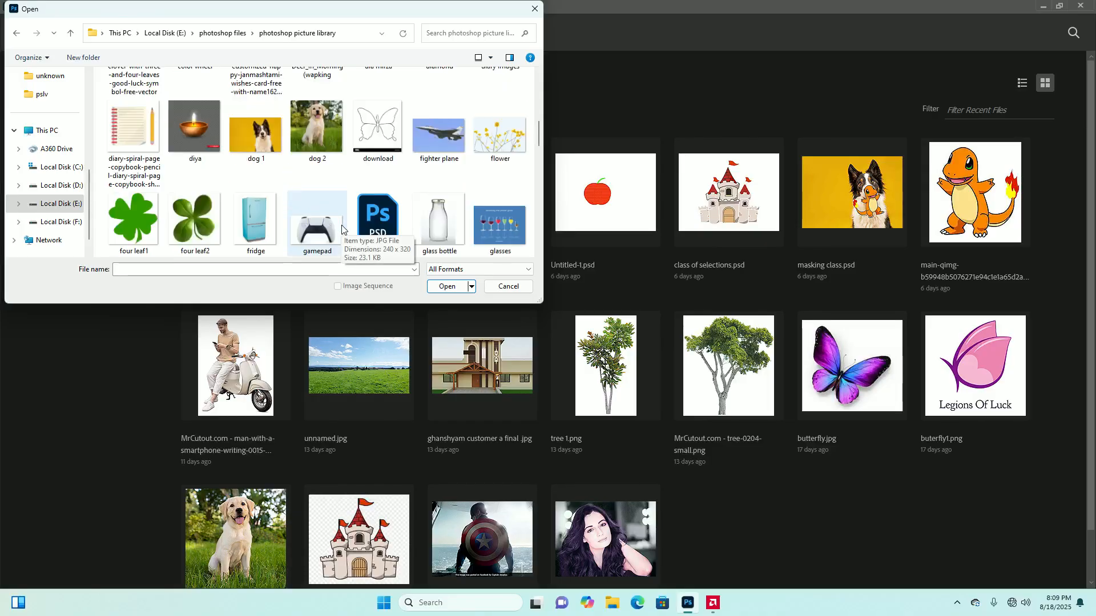
scroll(342, 228, "down", 5)
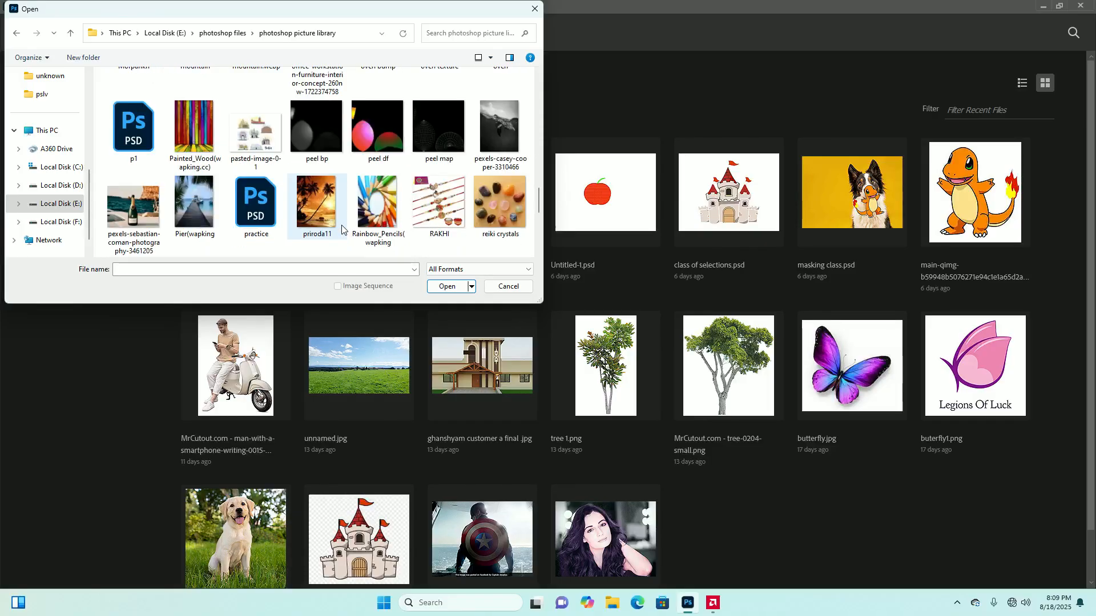
scroll(342, 228, "down", 5)
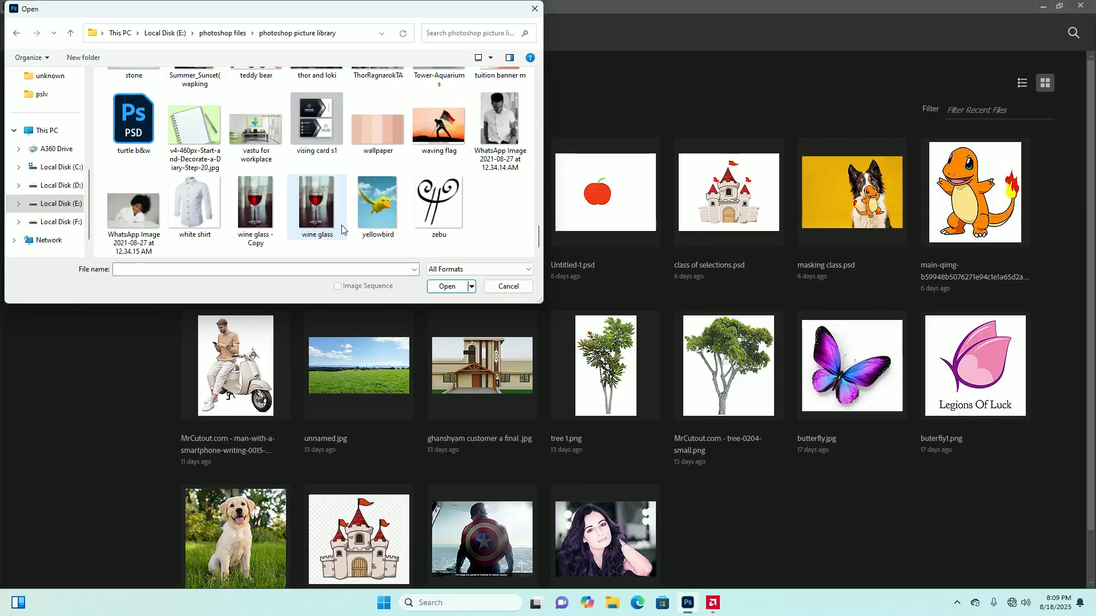
scroll(342, 229, "up", 3)
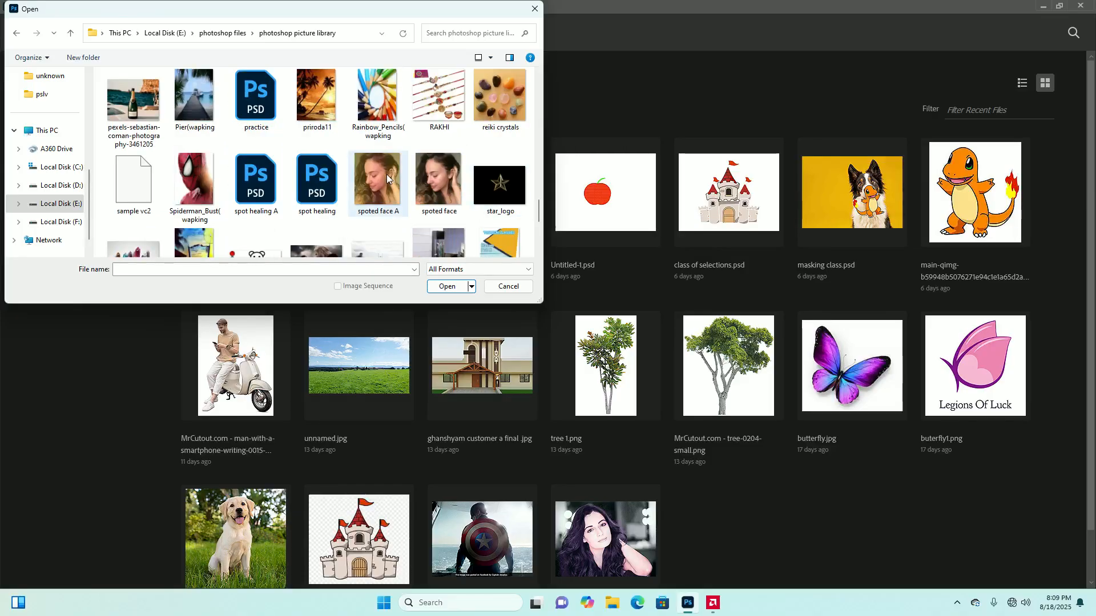
left_click(441, 181)
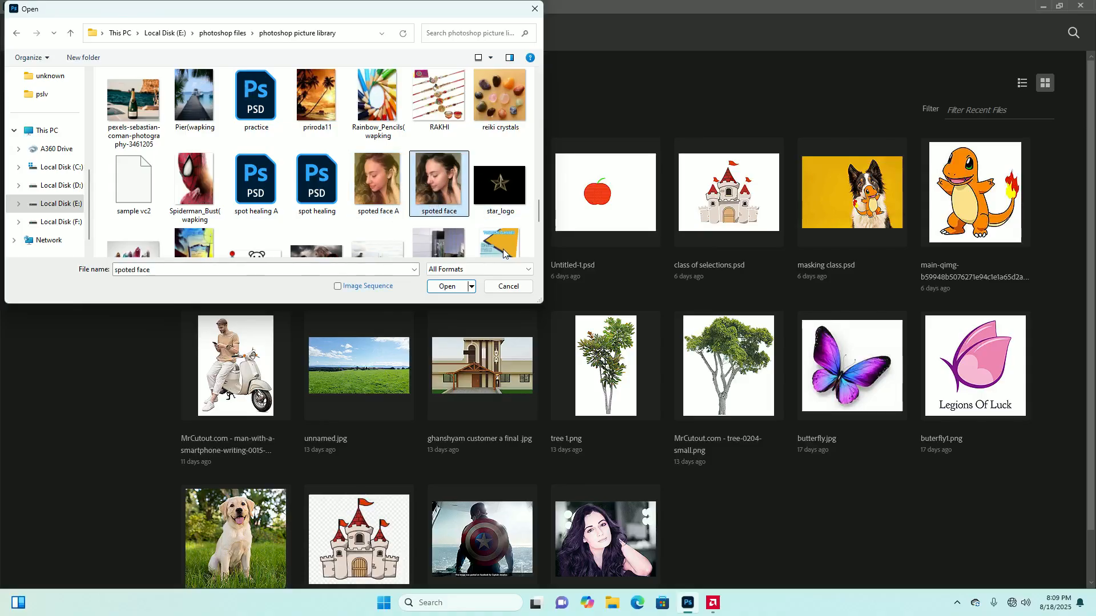
left_click(448, 286)
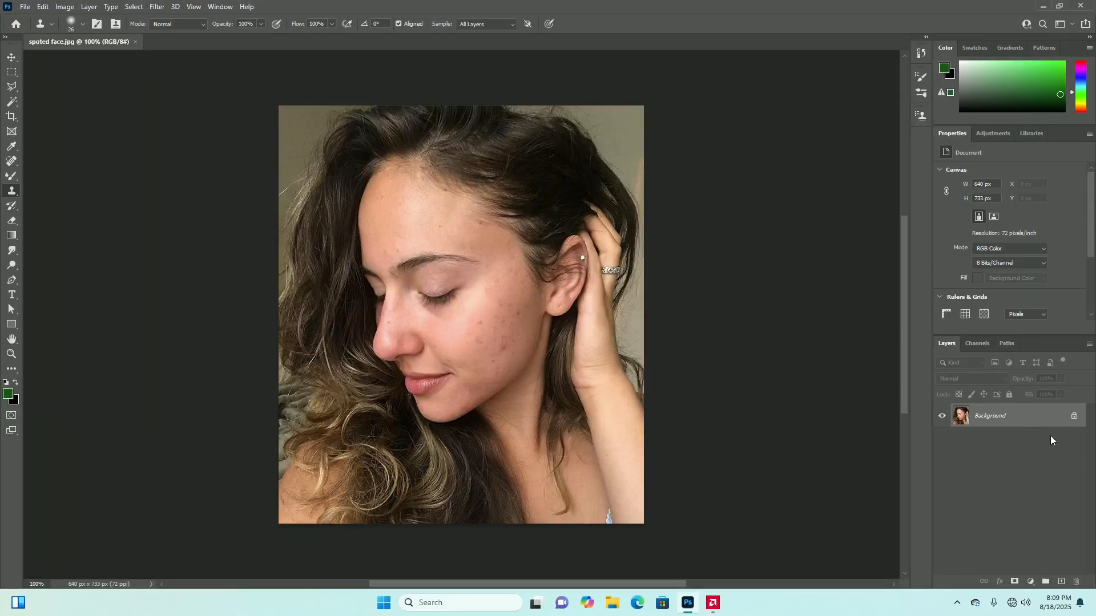
Add a new empty layer above the Background and set the Clone Stamp to sample the Current Layer
left_click(1059, 582)
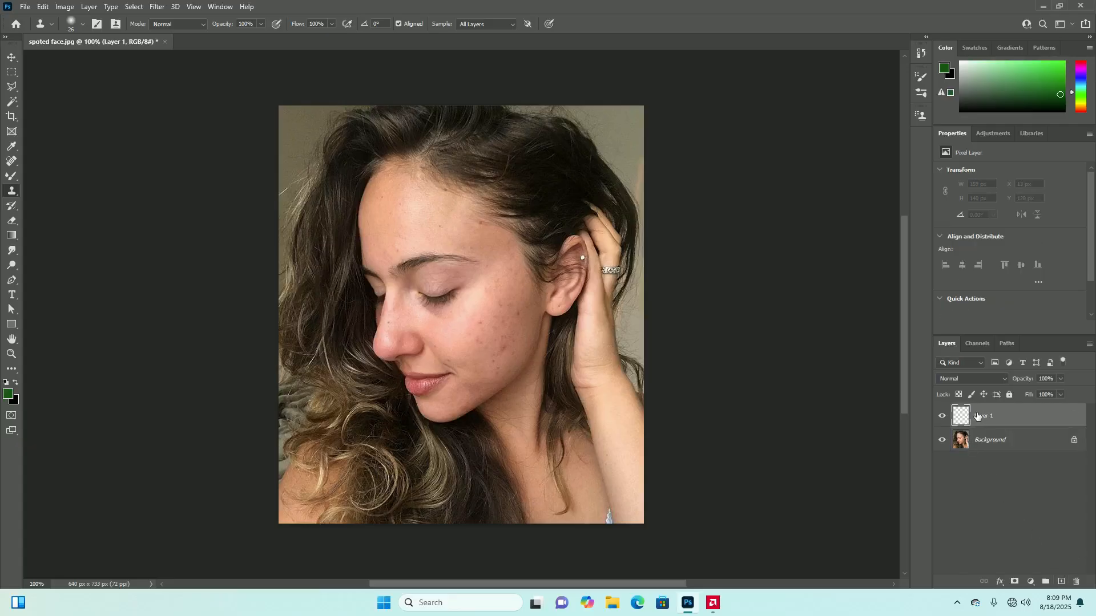
left_click(515, 23)
left_click(515, 25)
left_click(516, 25)
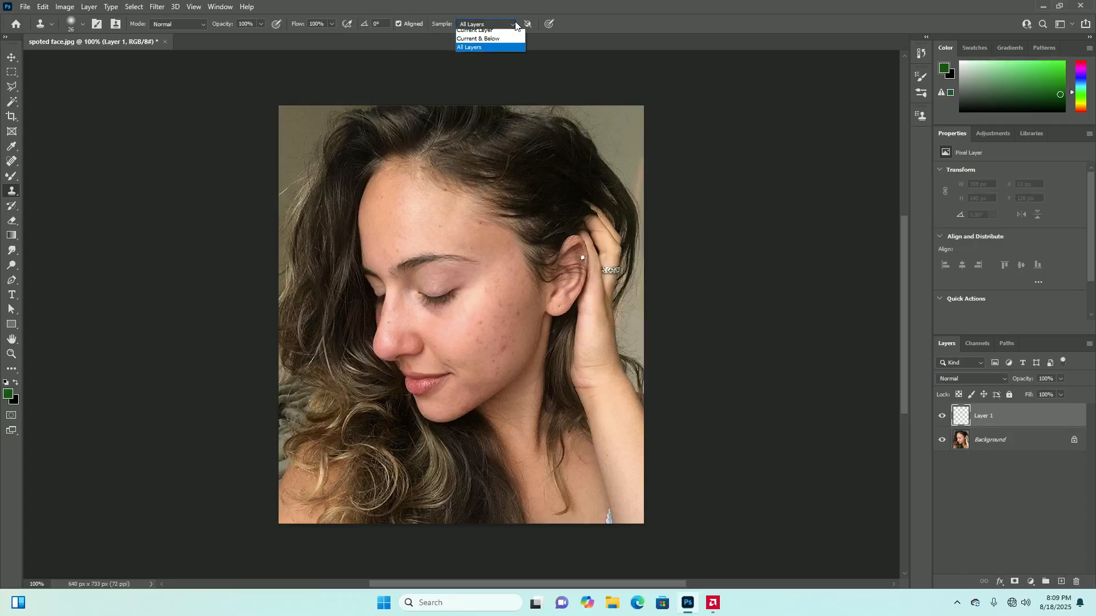
left_click(476, 33)
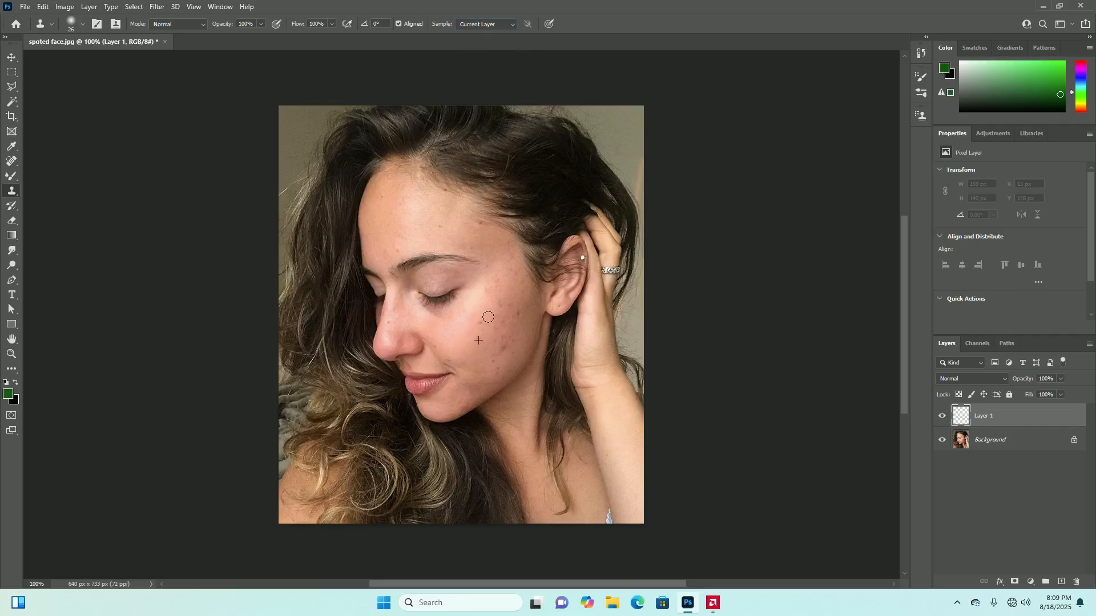
Set the Clone Stamp to sample All Layers and clone a cheek blemish onto the forehead above the eyebrow
left_click(512, 24)
left_click(478, 55)
left_click(502, 348, "alt")
left_click(376, 223)
left_click(389, 224)
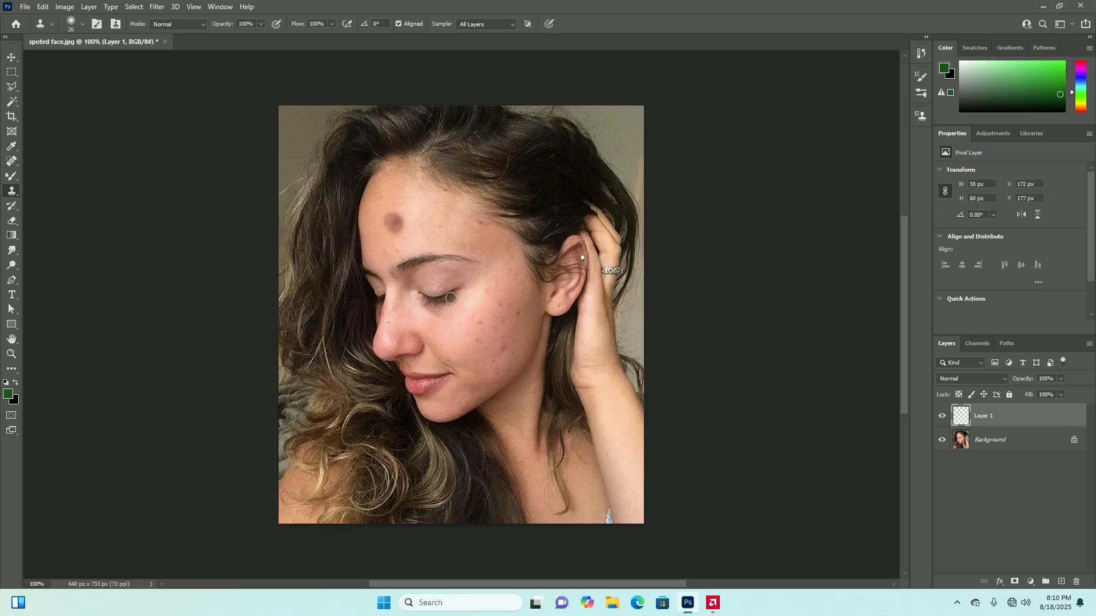
left_click(977, 379)
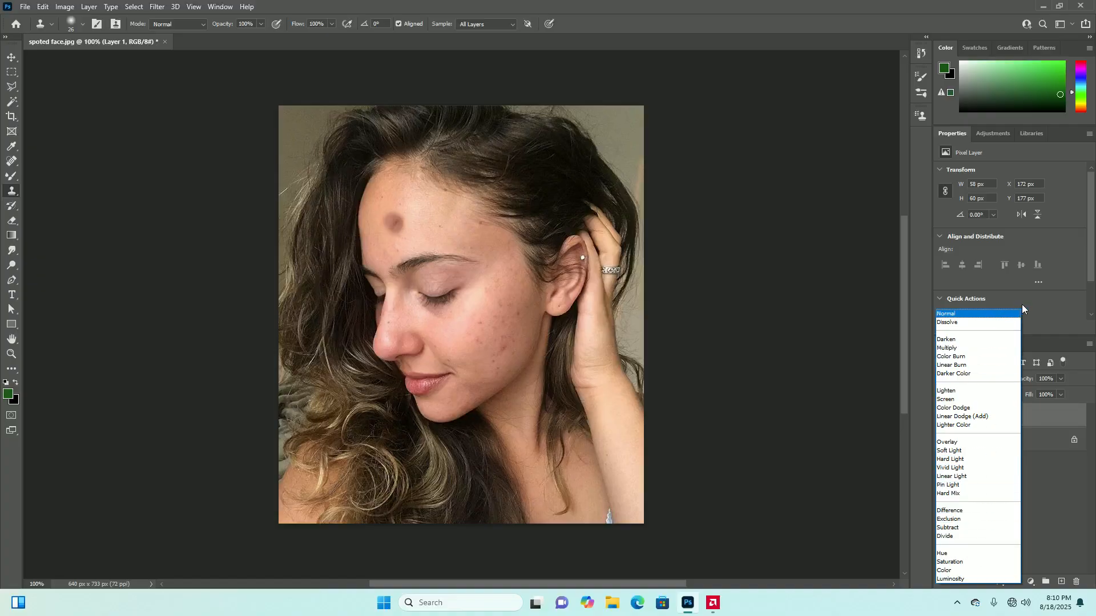
left_click(1038, 312)
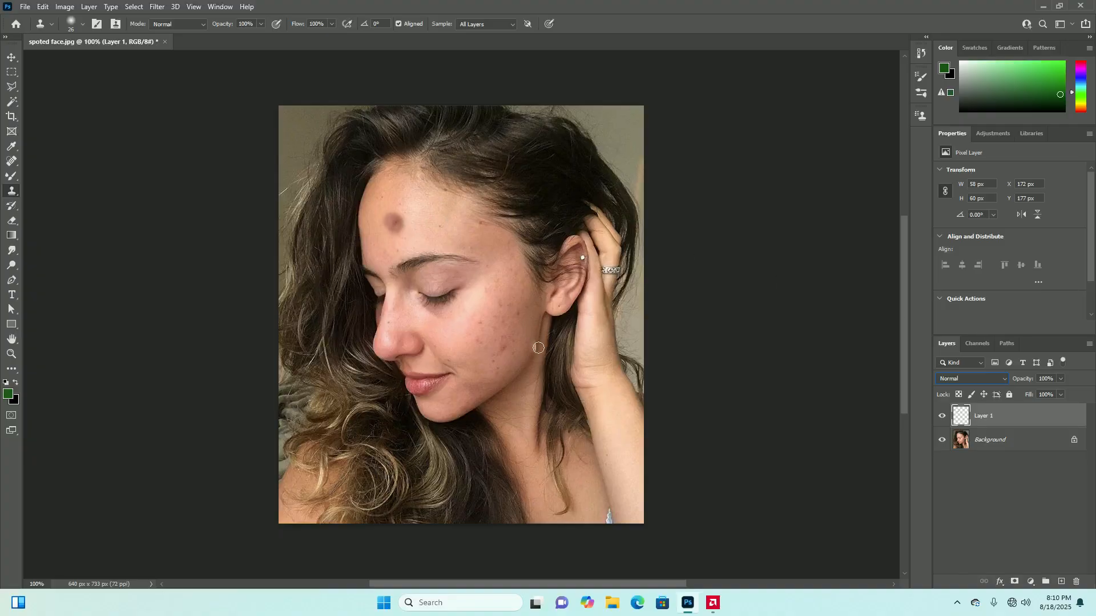
left_click(988, 441)
left_click(991, 424)
scroll(473, 245, "down", 3)
scroll(469, 250, "up", 3)
scroll(478, 268, "down", 3)
scroll(476, 286, "up", 3)
scroll(477, 285, "up", 1)
scroll(440, 208, "down", 1)
scroll(440, 208, "up", 1)
scroll(441, 208, "down", 1)
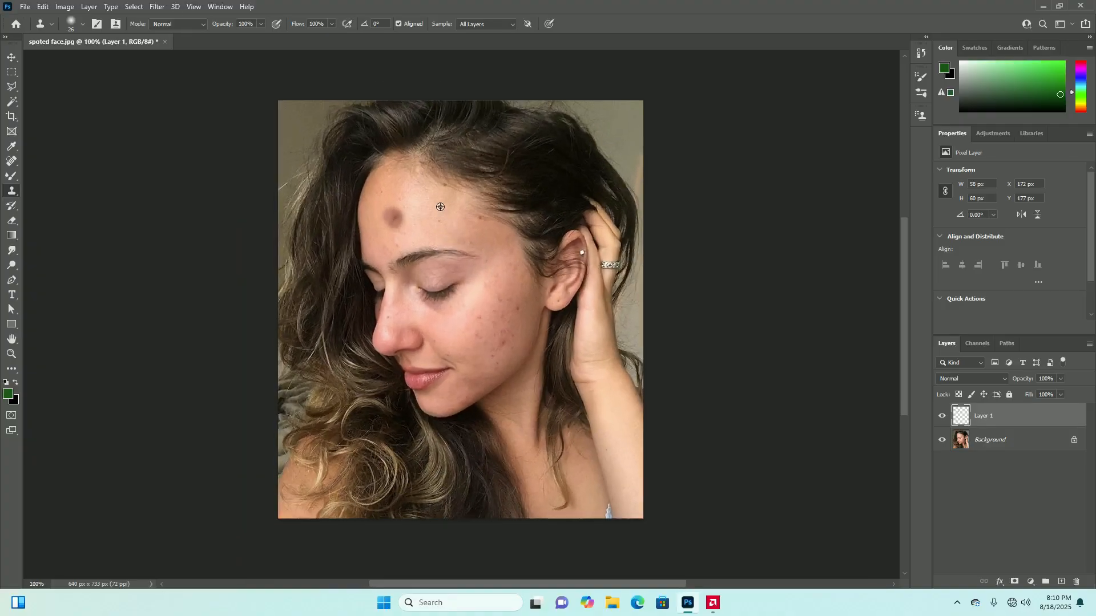
Try cloning from the hair beside the face onto the small forehead blemish, and undo the stroke
scroll(425, 203, "up", 1)
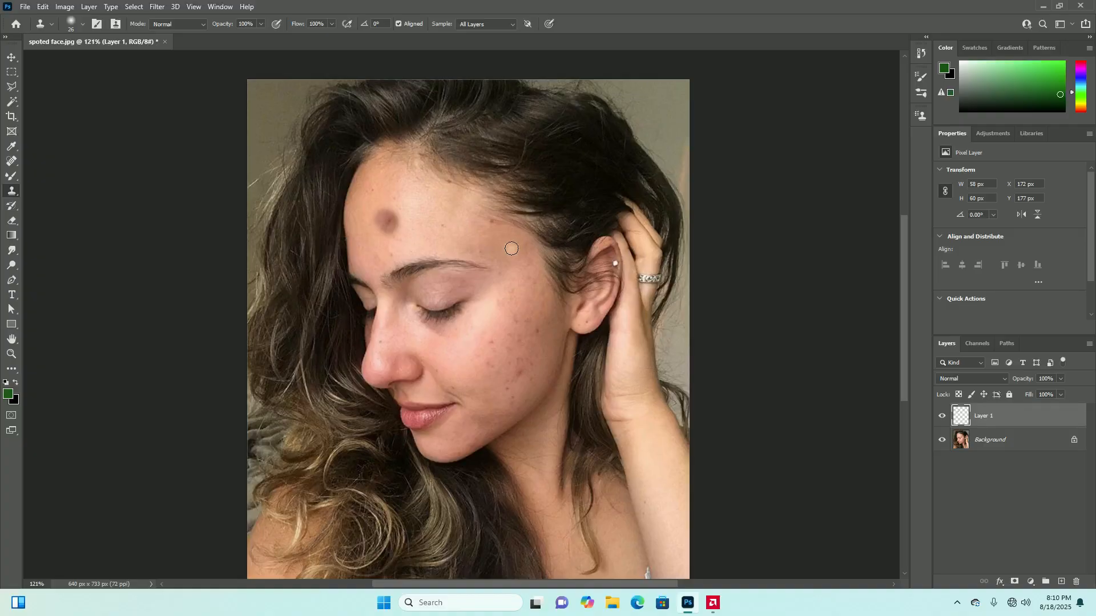
left_click(292, 205, "alt")
left_click(444, 238)
key("ctrl+z")
Sample clean cheek skin below the eye, clone it over the cheek blemish nearest the ear, and turn off aligned sampling
scroll(484, 368, "up", 3, "alt")
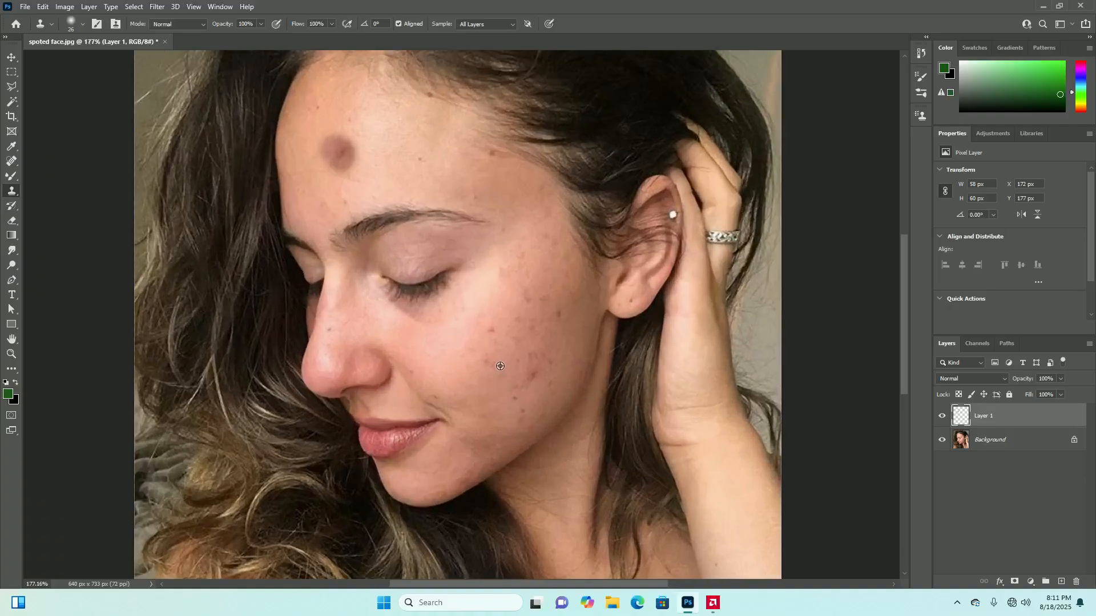
scroll(511, 353, "up", 1, "alt")
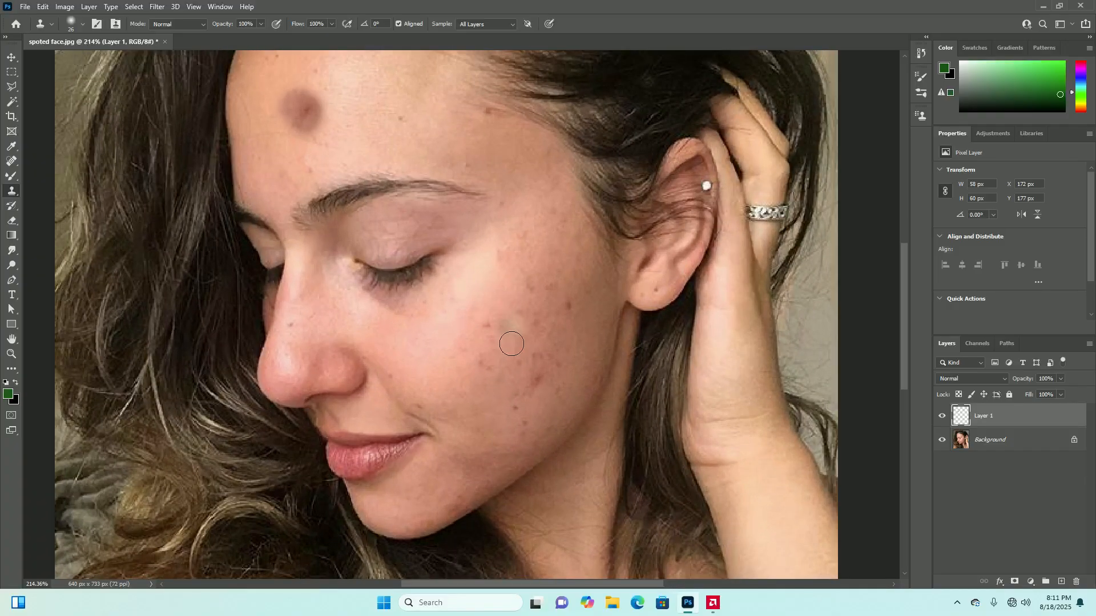
left_click(499, 296, "alt")
left_click(569, 308)
left_click(398, 23)
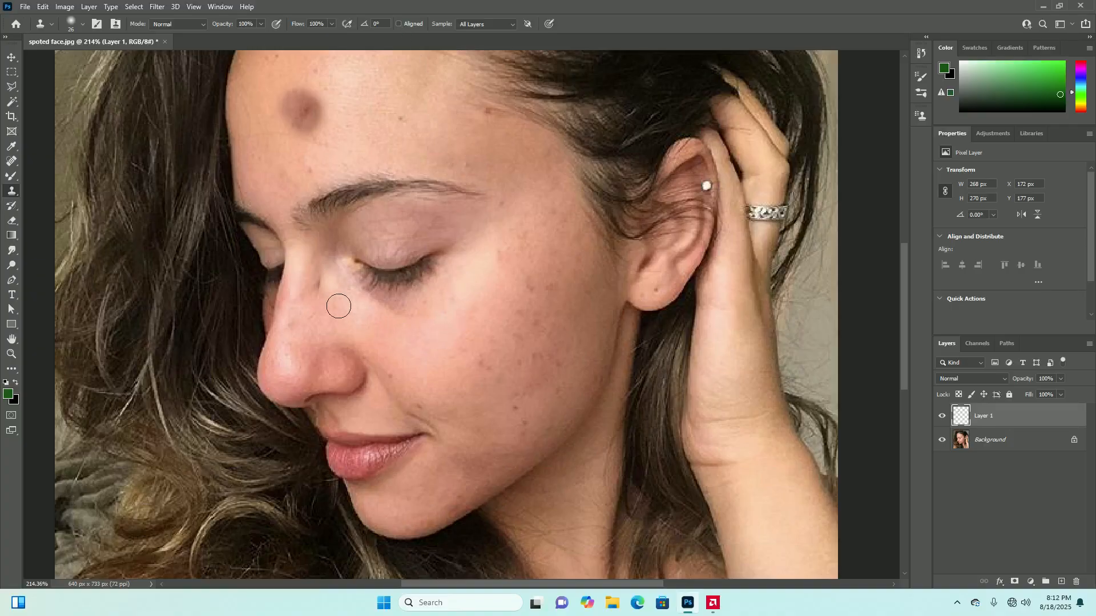
Try cloning skin over the nose and beside the nostril with the current brush, and undo the strokes
left_click_drag(332, 369, 305, 344)
left_click(352, 369)
key("ctrl+z")
key("ctrl+z")
Reduce the Clone Stamp brush to 12 px, sample skin at the top of the nose bridge and clone it along the nose
left_click(83, 24)
left_click_drag(72, 63, 68, 66)
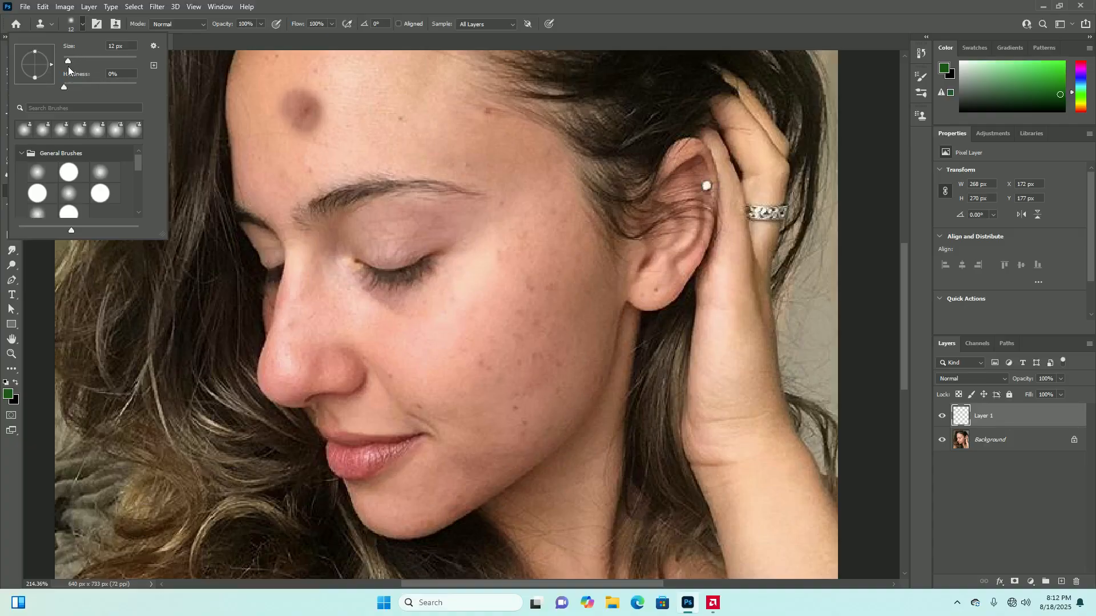
left_click(83, 25)
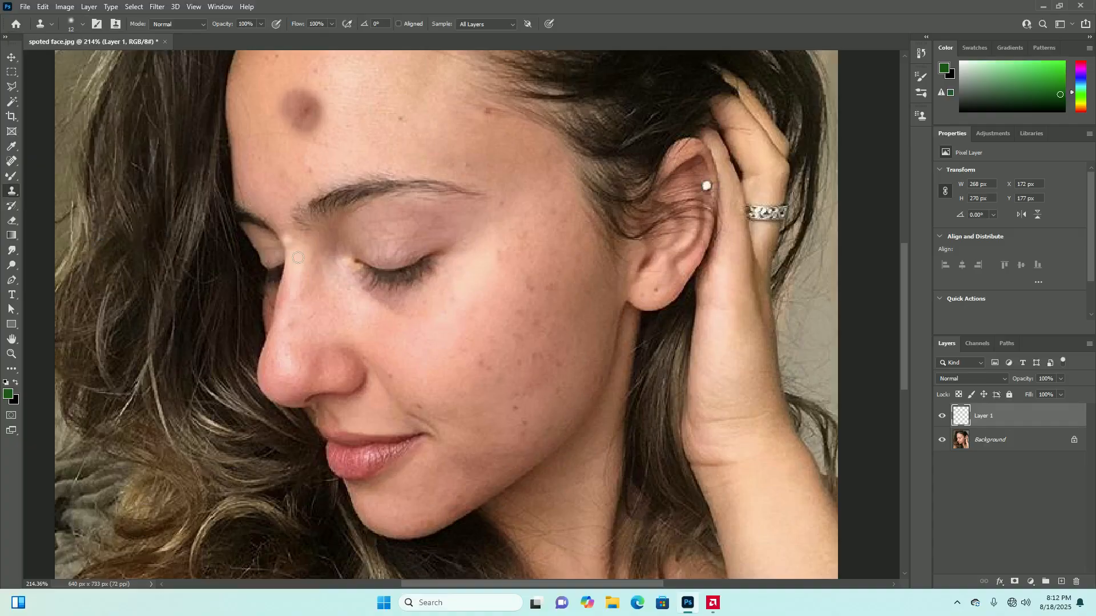
left_click(298, 265, "alt")
left_click(293, 323)
left_click(291, 325)
mouse_move(292, 308)
left_mouse_down()
mouse_move(291, 326)
mouse_move(295, 301)
left_mouse_up()
left_click(357, 347)
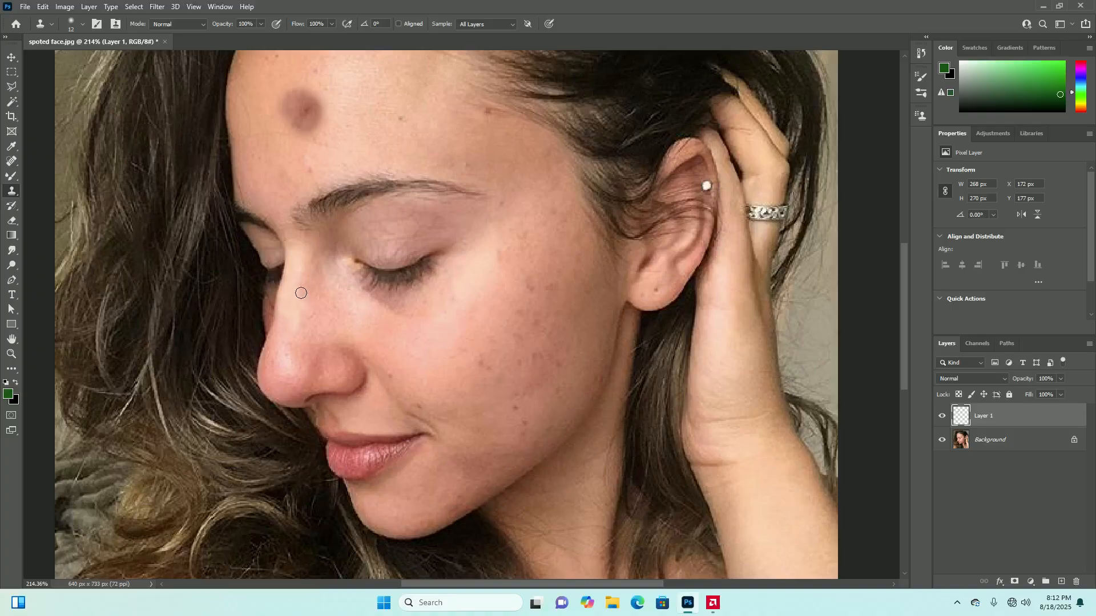
Try cloning in one long stroke across the forehead towards the hairline, and undo it
left_click_drag(394, 100, 515, 106)
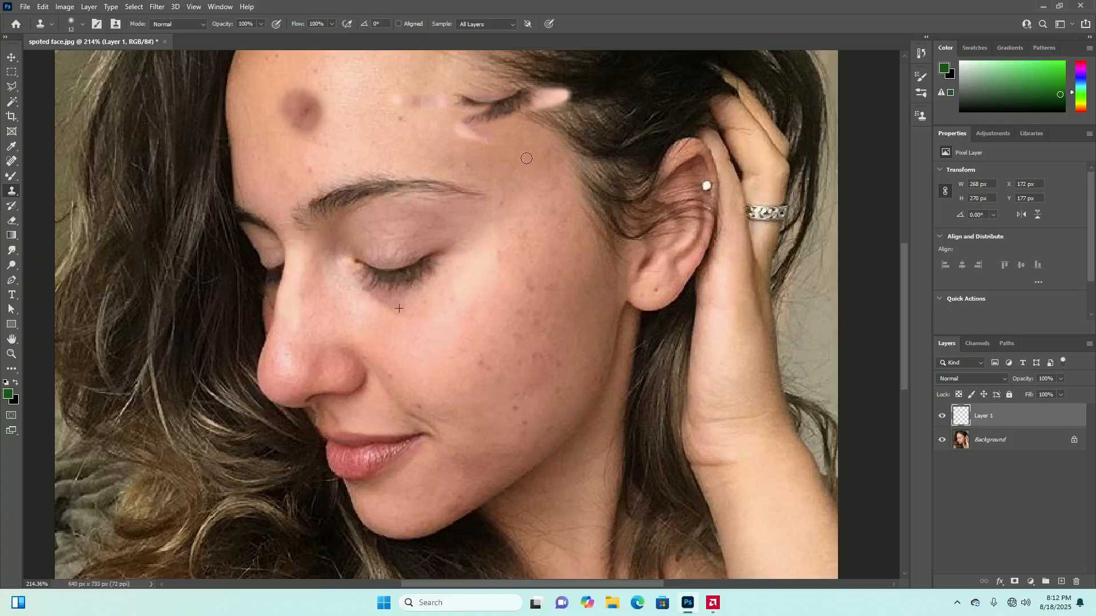
key("ctrl+z")
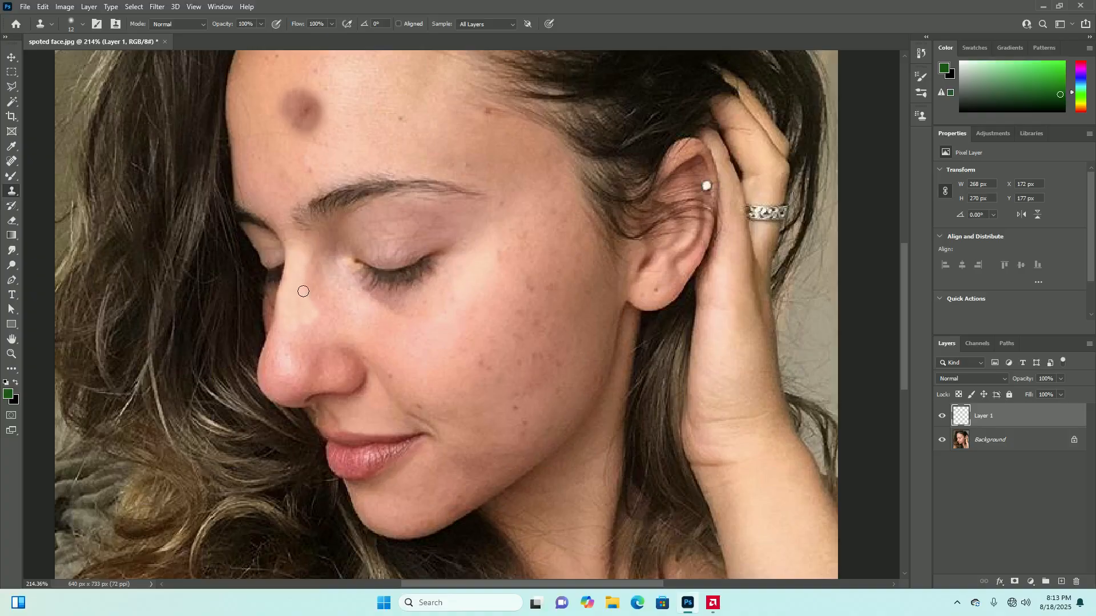
Touch up the nose bridge and clone nearby forehead skin over the blemish beside the hairline
mouse_move(297, 308)
left_mouse_down()
mouse_move(298, 320)
mouse_move(299, 294)
mouse_move(298, 308)
left_mouse_up()
scroll(446, 371, "down", 6)
scroll(471, 221, "up", 6)
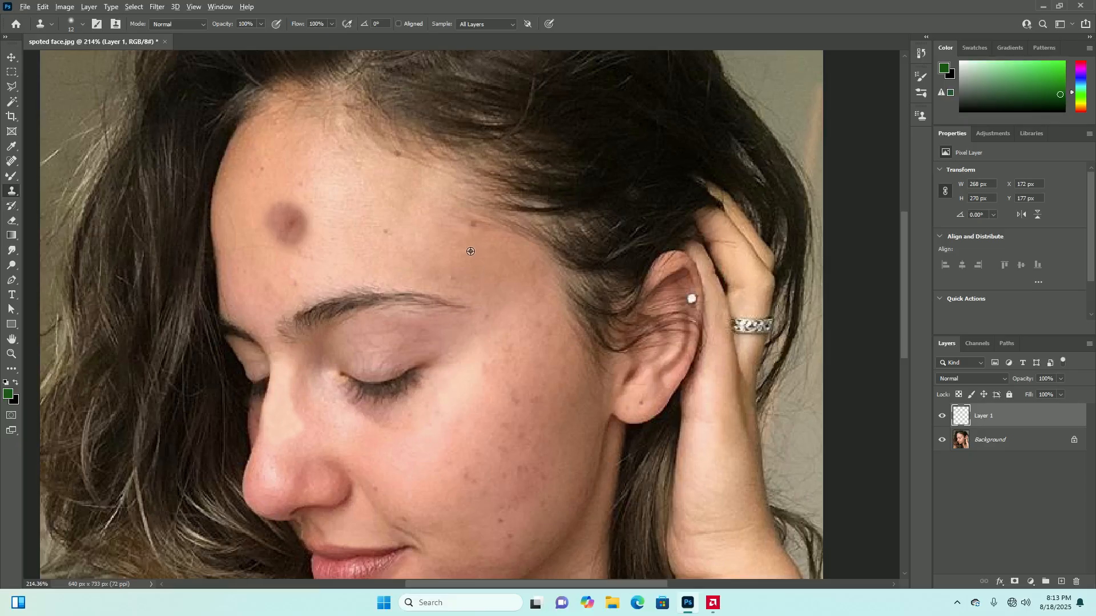
left_click(468, 223)
scroll(504, 319, "down", 6)
scroll(462, 264, "up", 1)
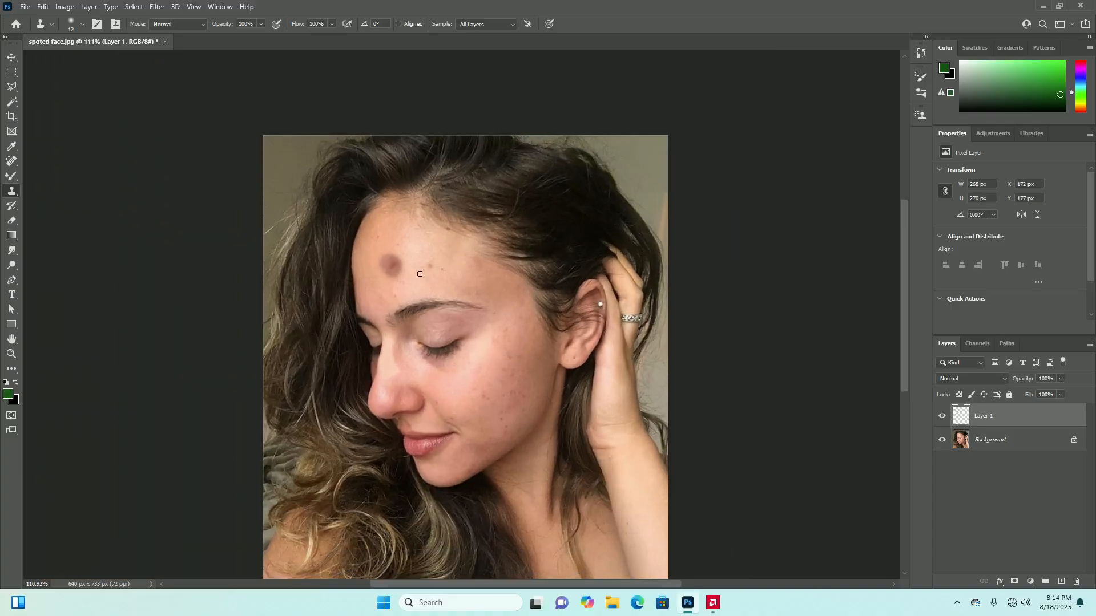
Sample clean forehead skin above the large dark spot and clone it onto the spot's upper part
scroll(421, 274, "up", 3)
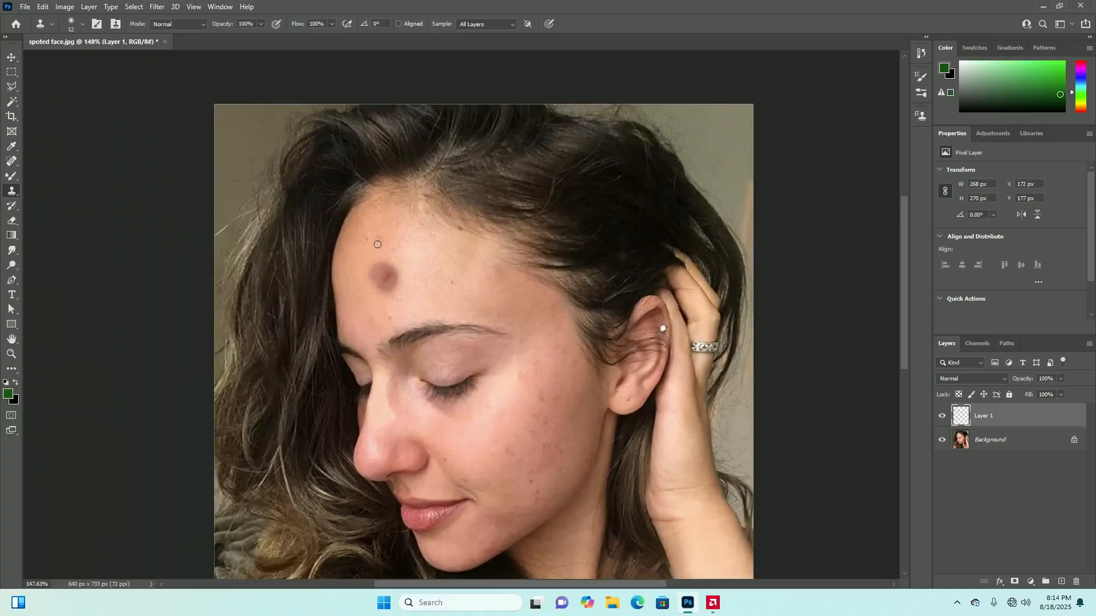
scroll(377, 245, "up", 3)
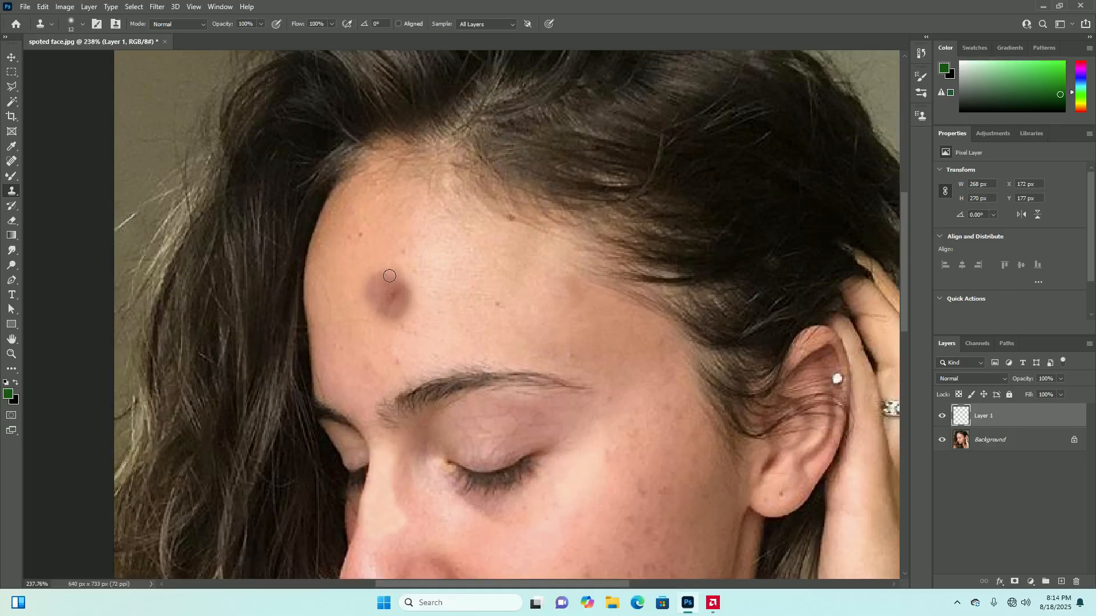
left_click(387, 234, "alt")
left_click(394, 292)
left_click_drag(392, 280, 384, 278)
Enlarge the brush to 31 px, resample the upper forehead and clone clean skin over the whole dark spot and nearby marks
left_click(82, 24)
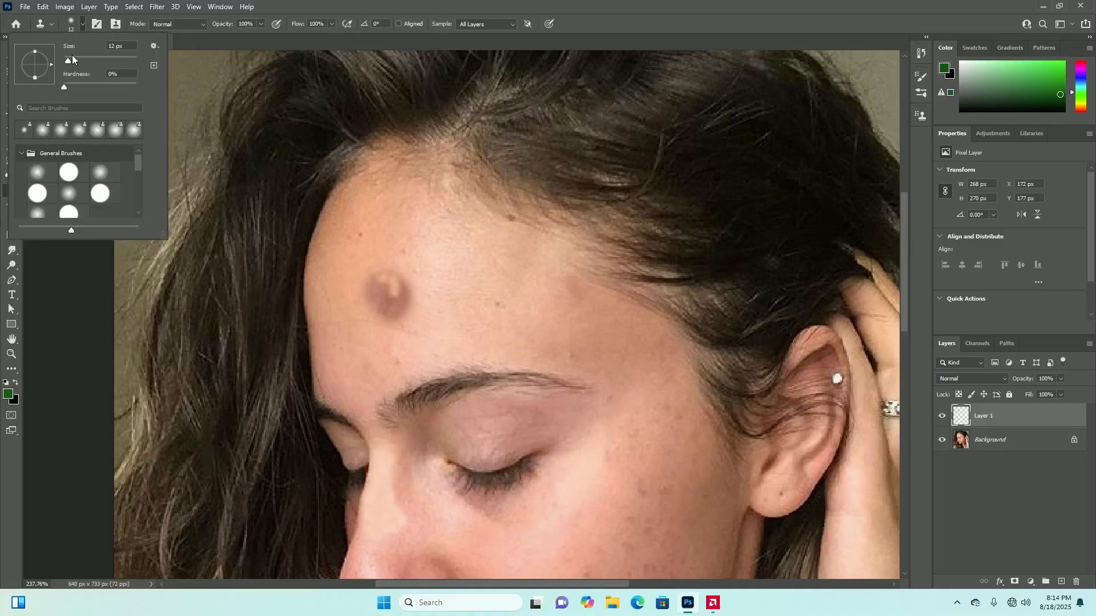
left_click_drag(66, 63, 75, 63)
left_click(447, 245)
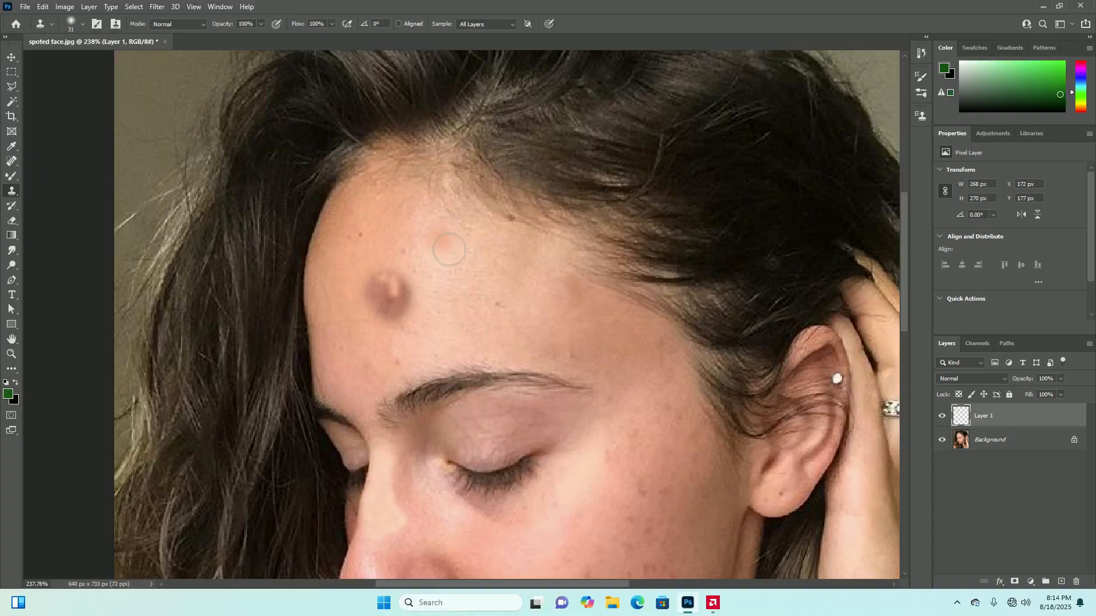
left_click(395, 222, "alt")
left_click(394, 302)
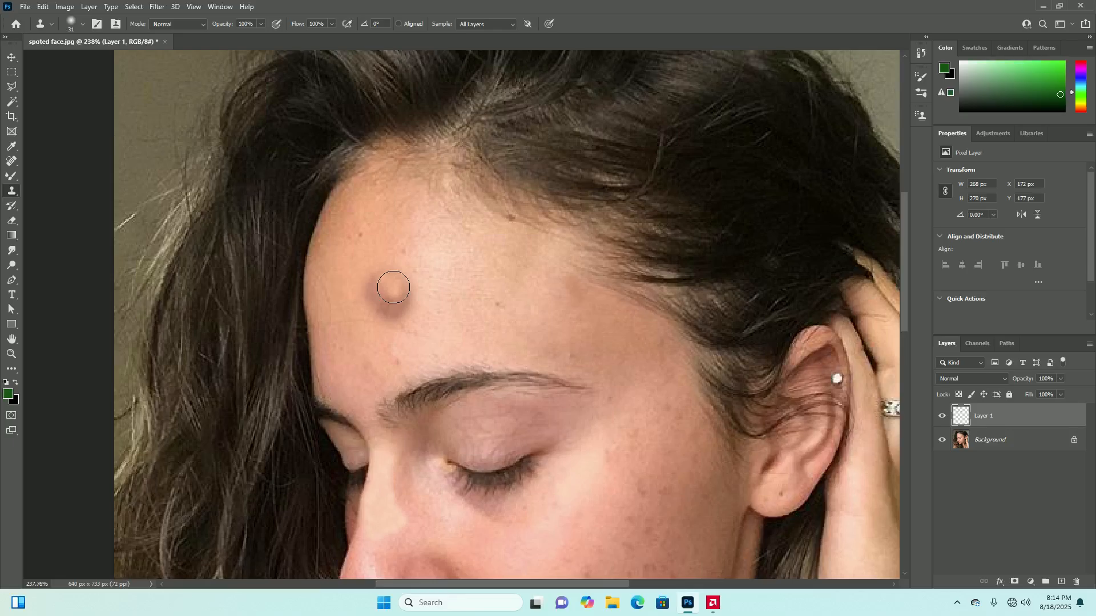
mouse_move(394, 302)
left_mouse_down()
mouse_move(379, 276)
mouse_move(394, 274)
mouse_move(403, 297)
mouse_move(391, 310)
mouse_move(357, 298)
mouse_move(380, 311)
mouse_move(404, 293)
mouse_move(401, 274)
mouse_move(367, 264)
mouse_move(349, 233)
mouse_move(397, 252)
left_mouse_up()
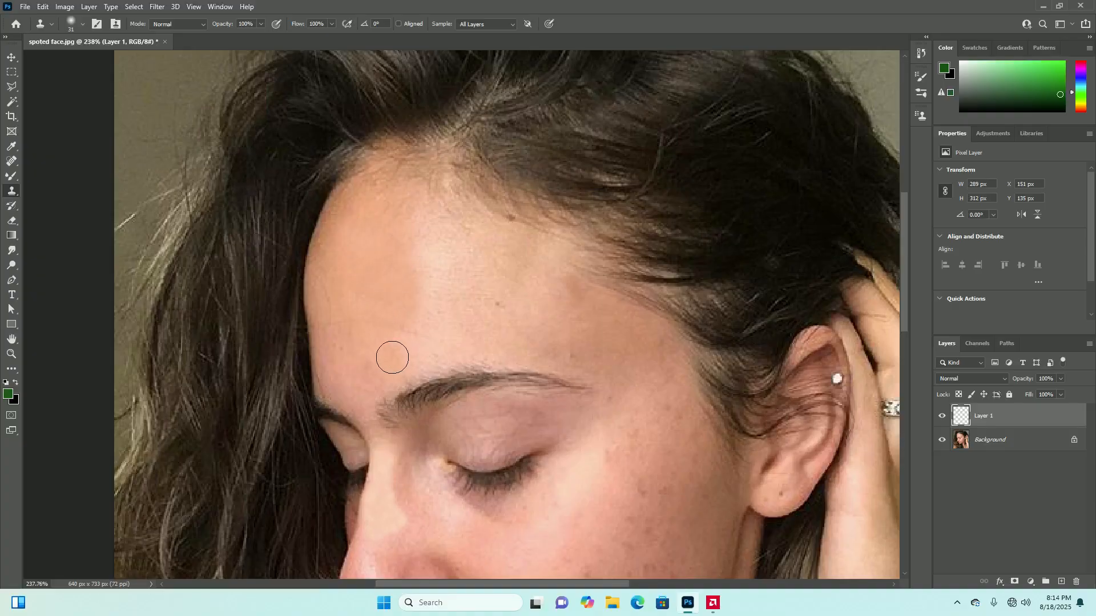
Clone clean skin over the small marks on the lower forehead above the far eyebrow
mouse_move(344, 359)
left_mouse_down()
mouse_move(331, 348)
mouse_move(354, 331)
left_mouse_up()
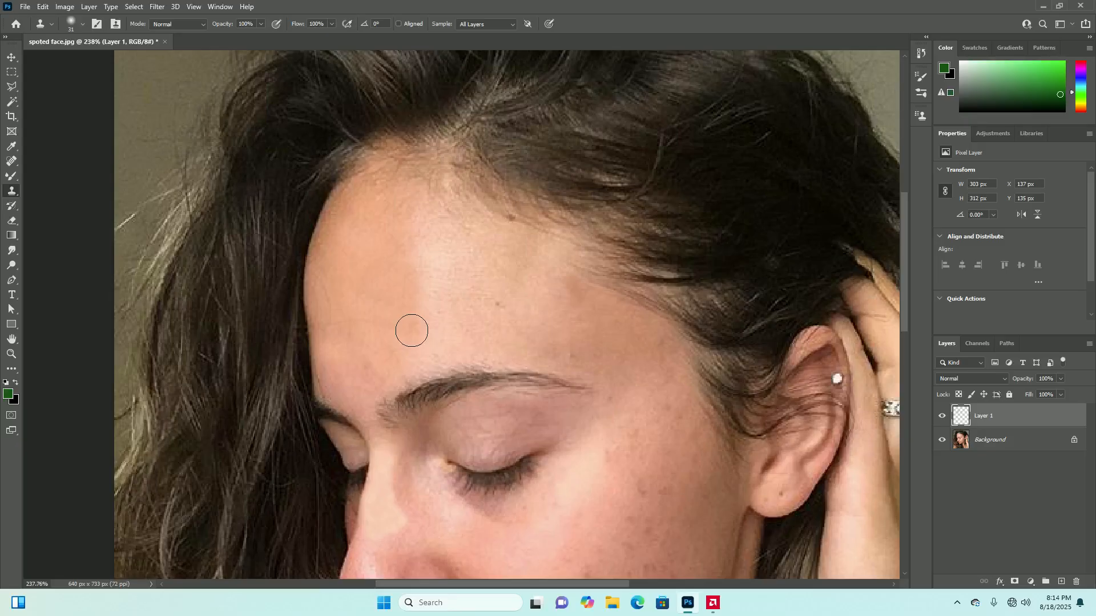
scroll(387, 326, "down", 5)
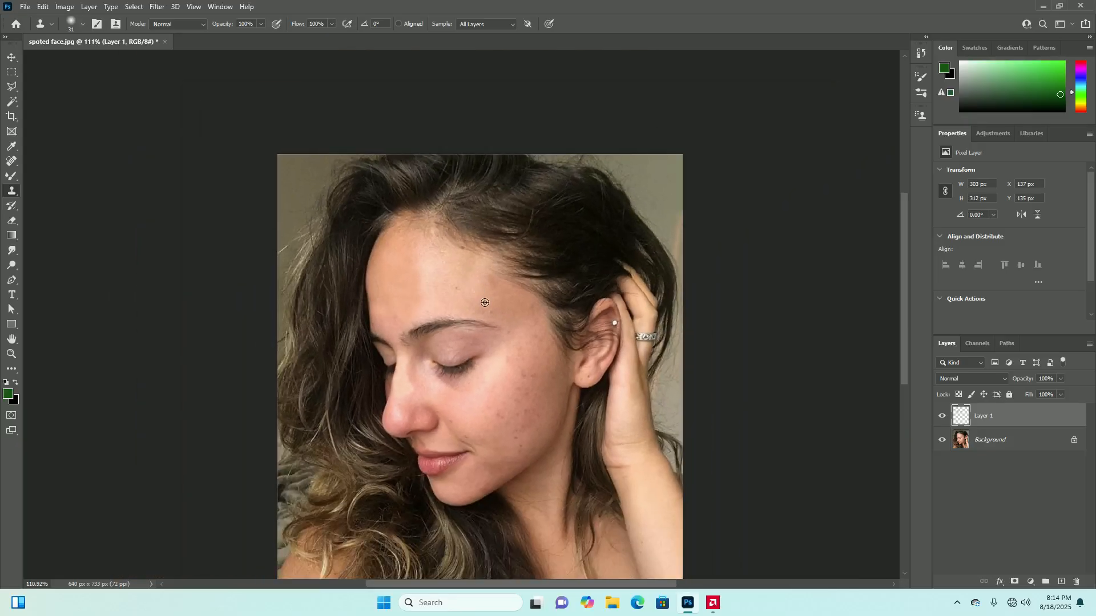
scroll(479, 315, "down", 1)
scroll(519, 346, "up", 1)
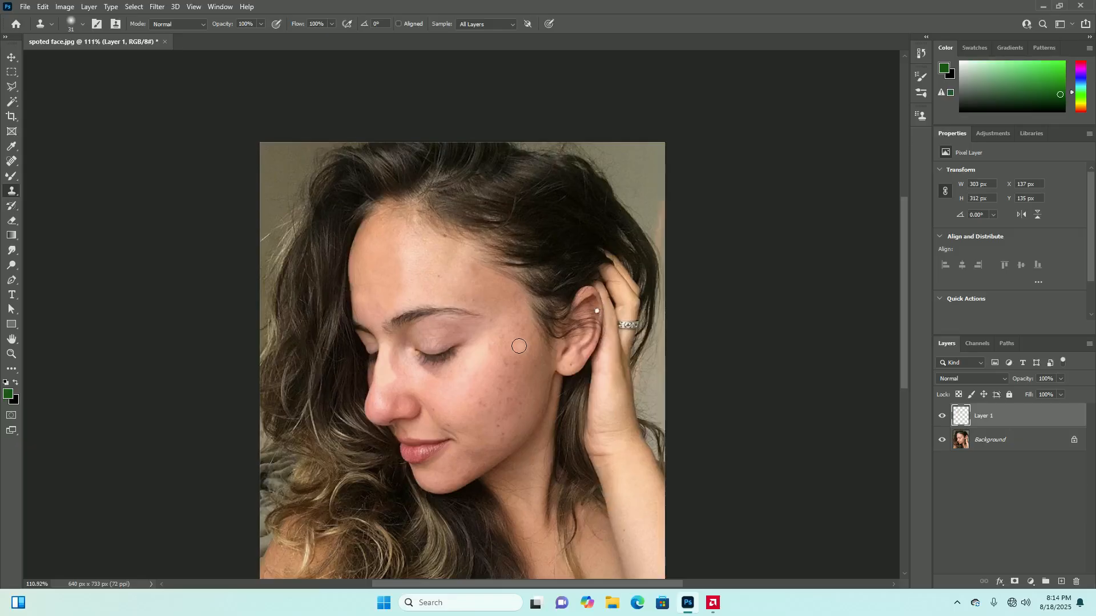
scroll(371, 305, "up", 5)
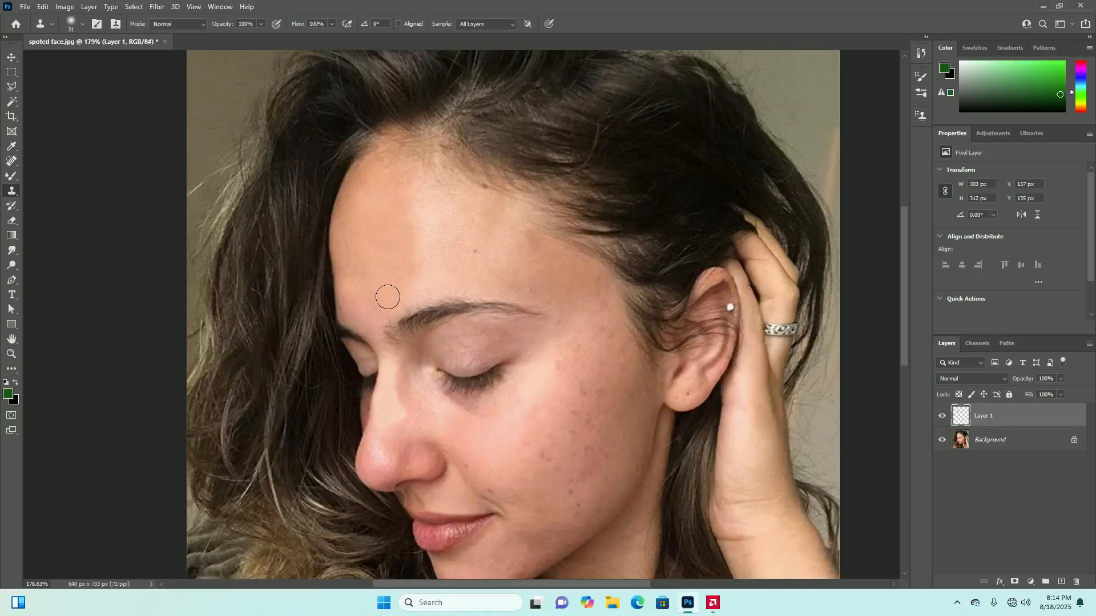
left_click(351, 314)
left_click(347, 308)
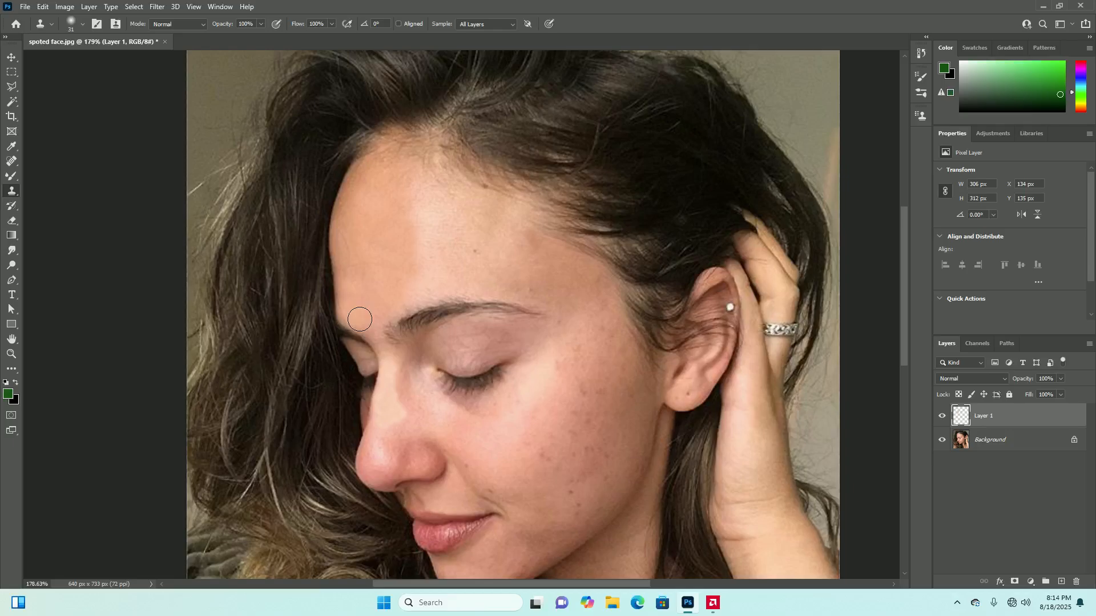
scroll(399, 331, "down", 6)
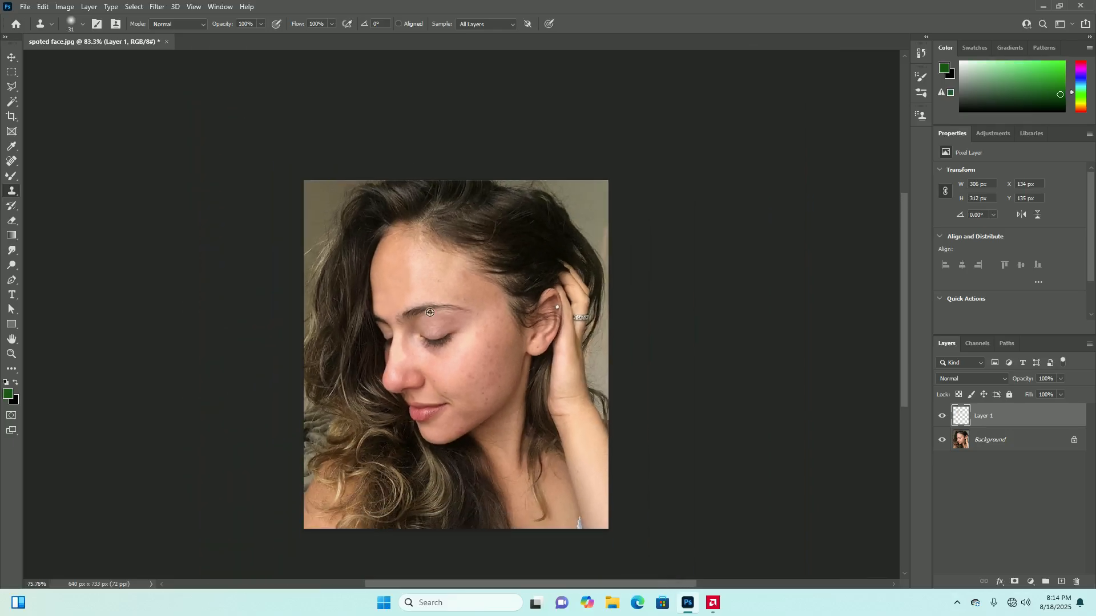
Clone clean cheek skin over the cluster of blemishes on the middle and lower cheek, and undo the last stroke
scroll(486, 378, "up", 2)
scroll(488, 363, "up", 4)
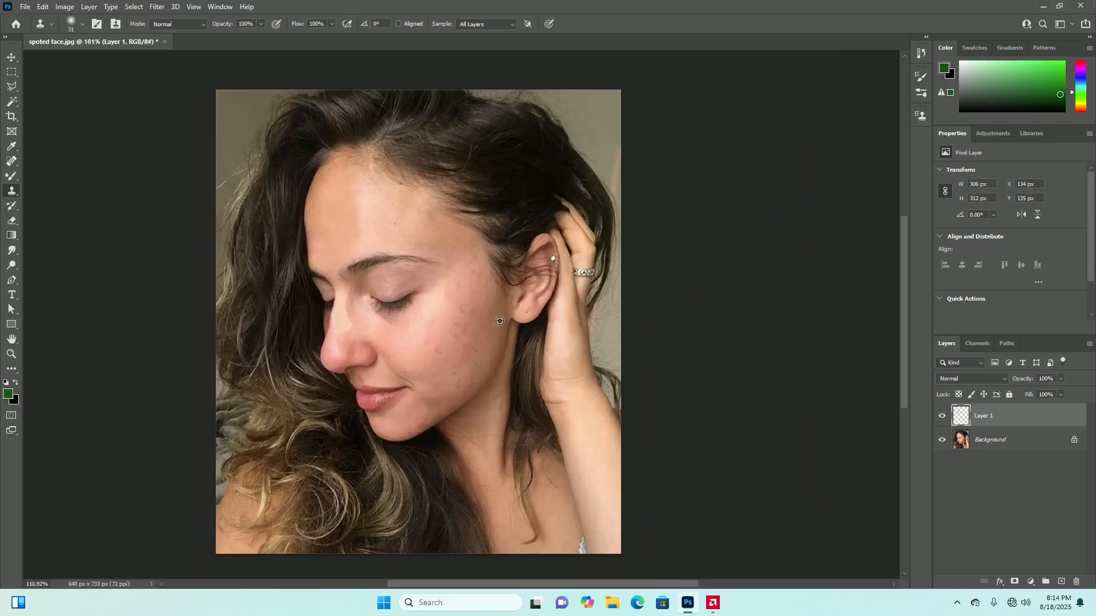
scroll(493, 344, "up", 1)
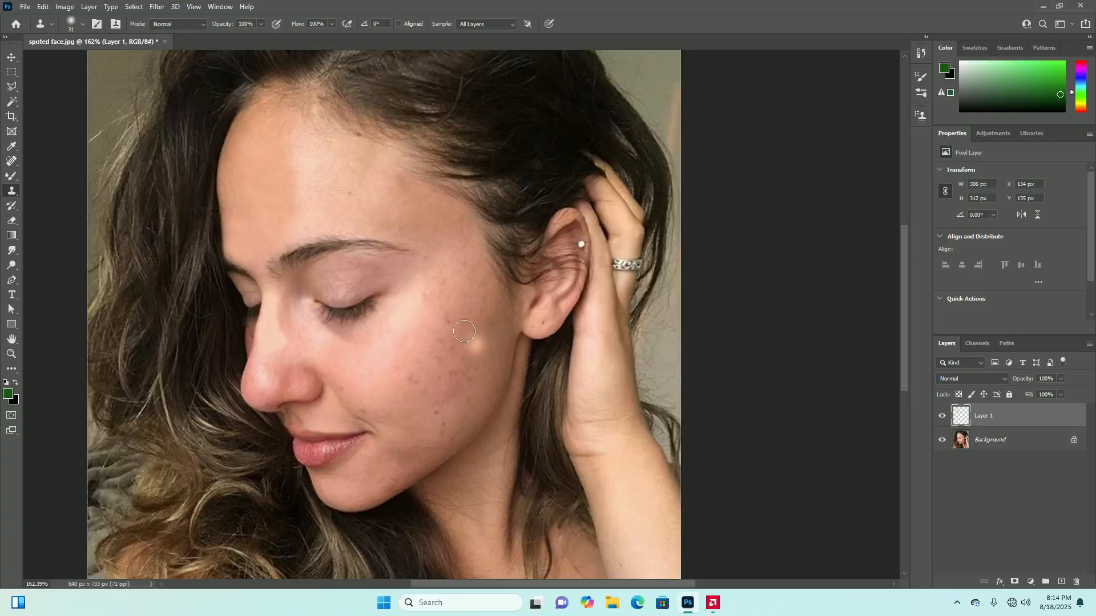
scroll(454, 353, "up", 1)
scroll(455, 353, "up", 1)
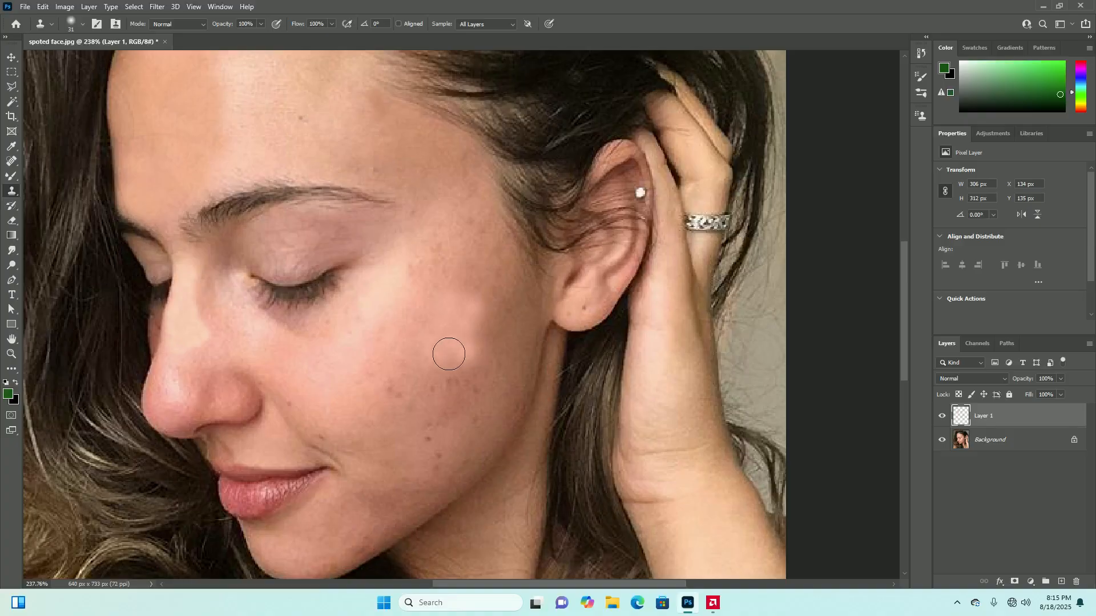
left_click(452, 377)
left_click(443, 383)
left_click(433, 391)
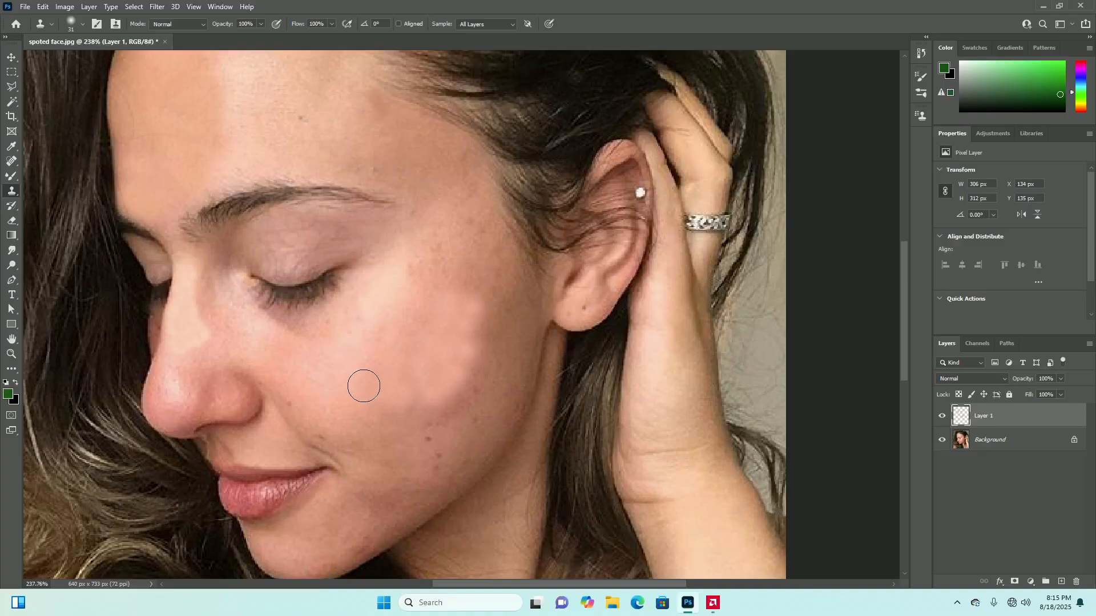
left_click(427, 411)
scroll(460, 402, "down", 2)
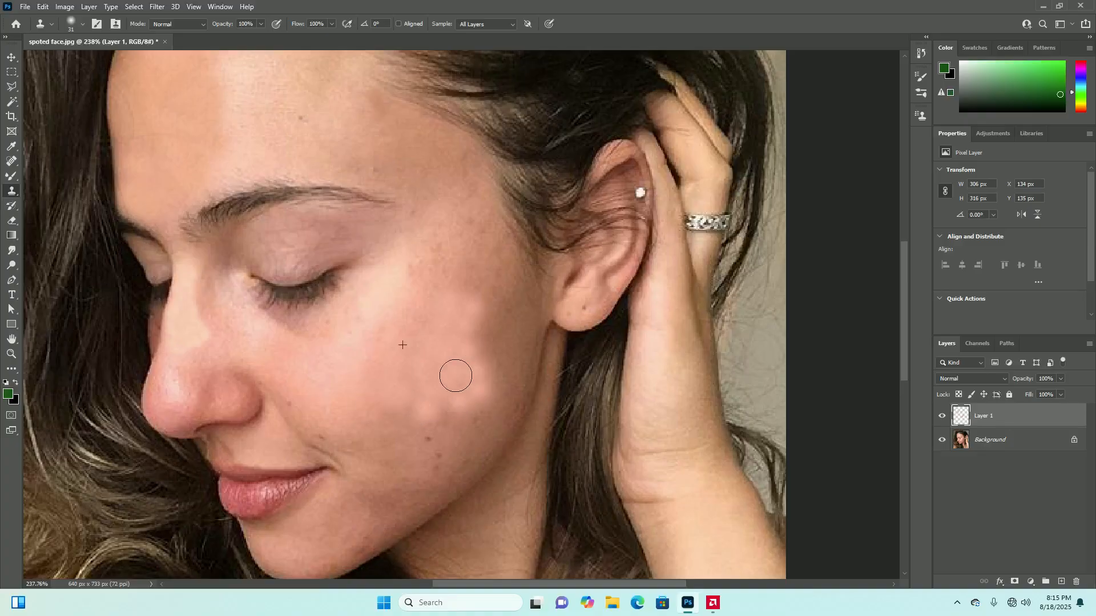
scroll(462, 368, "down", 4)
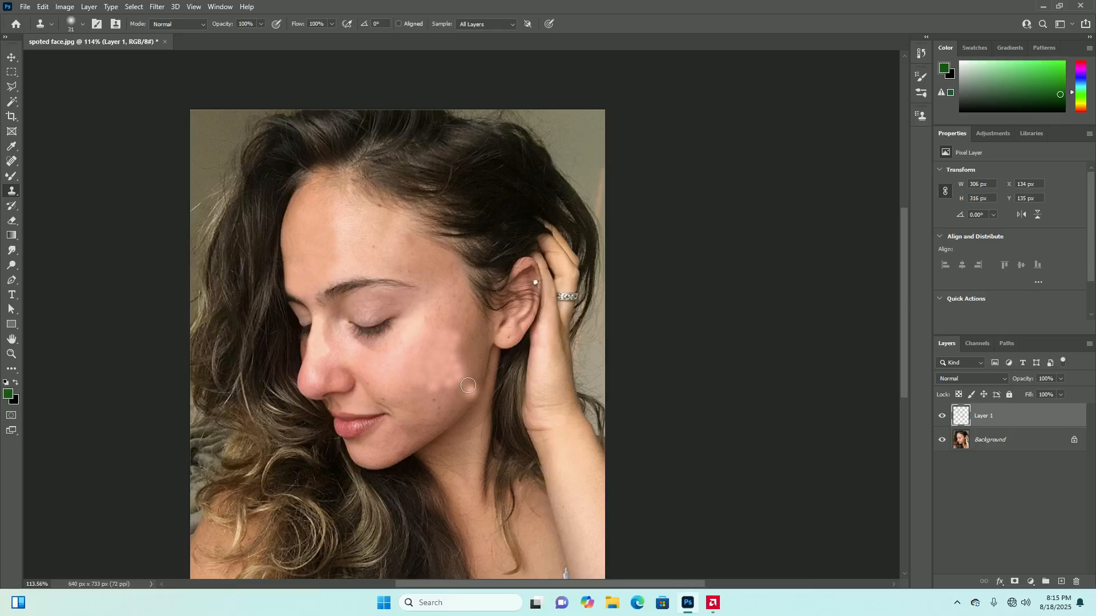
scroll(460, 395, "up", 2)
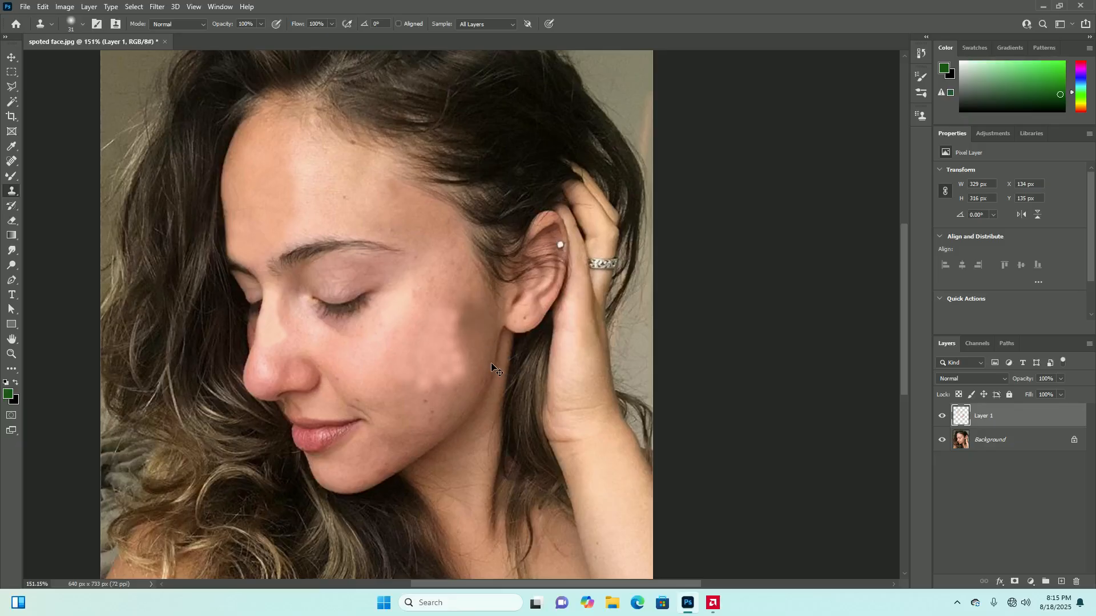
key("ctrl+z")
Set the Clone Stamp's flow and opacity both to 54%
left_click(333, 23)
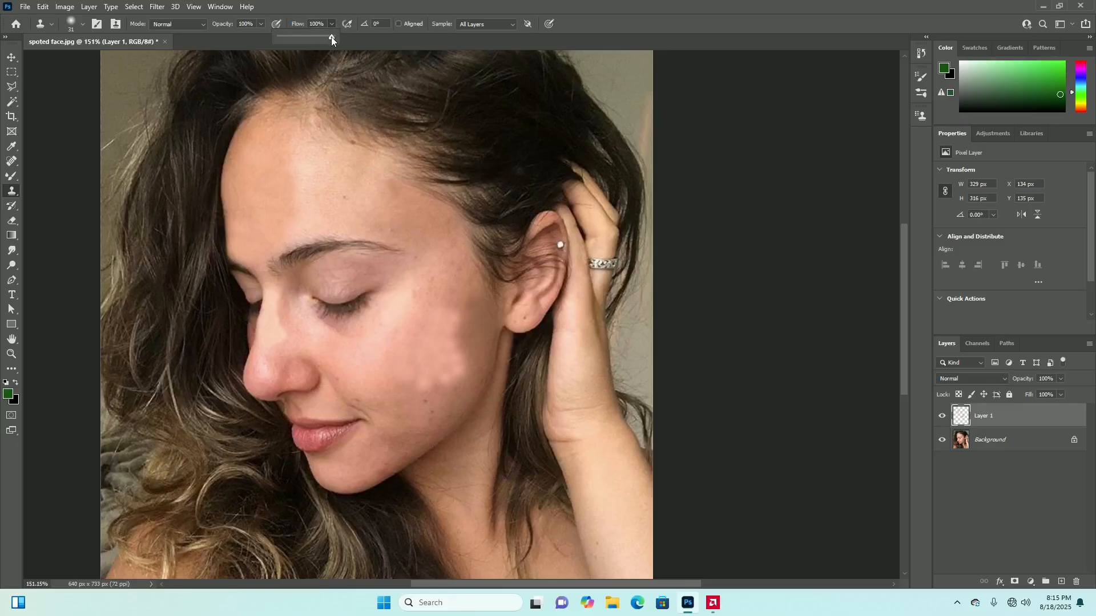
left_click(261, 24)
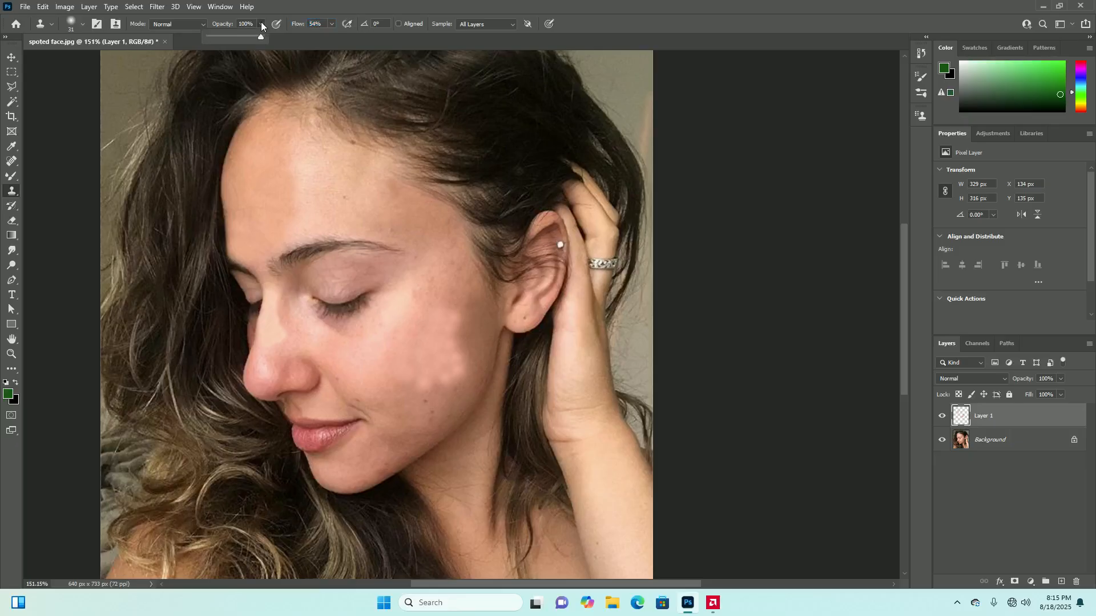
left_click_drag(249, 39, 237, 39)
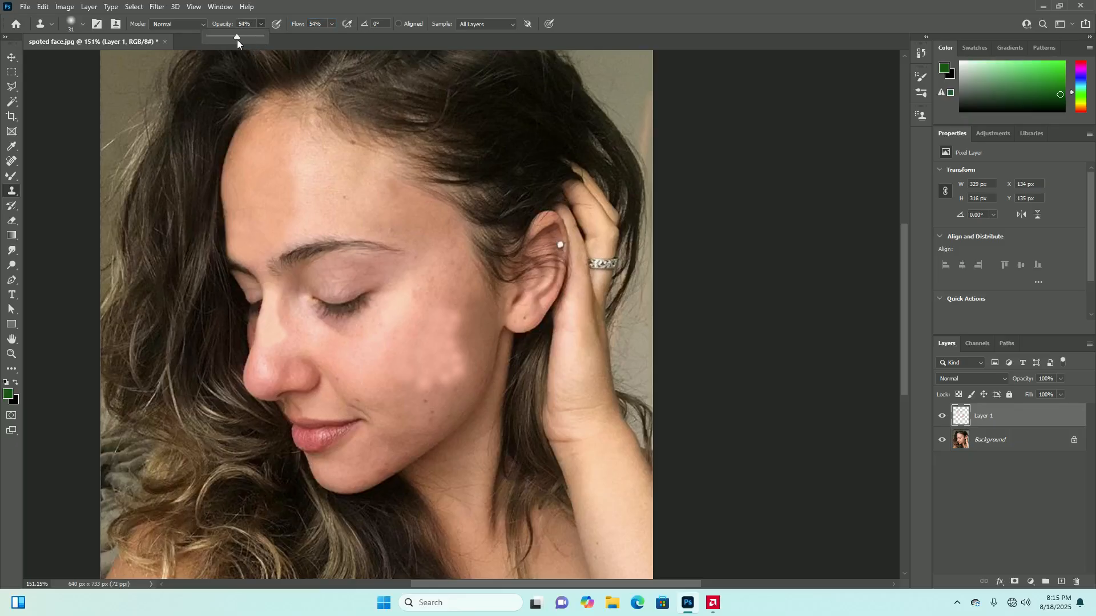
left_click(262, 20)
Clone over the spots on the upper cheek near the temple and soften the outer edge of the retouched cheek patch
left_click_drag(464, 302, 457, 261)
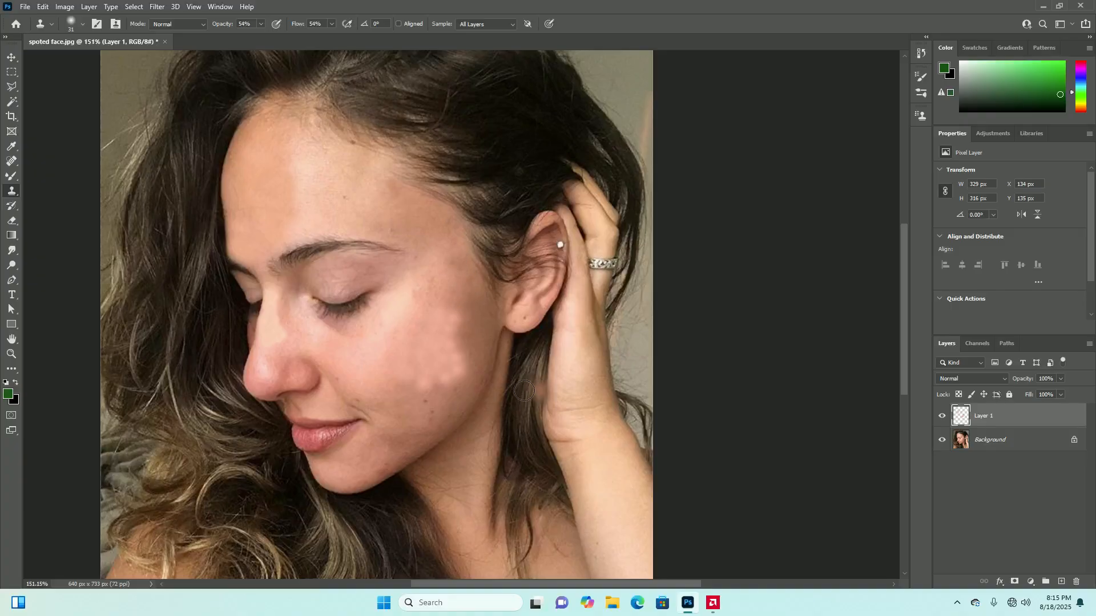
left_click(473, 330, "alt")
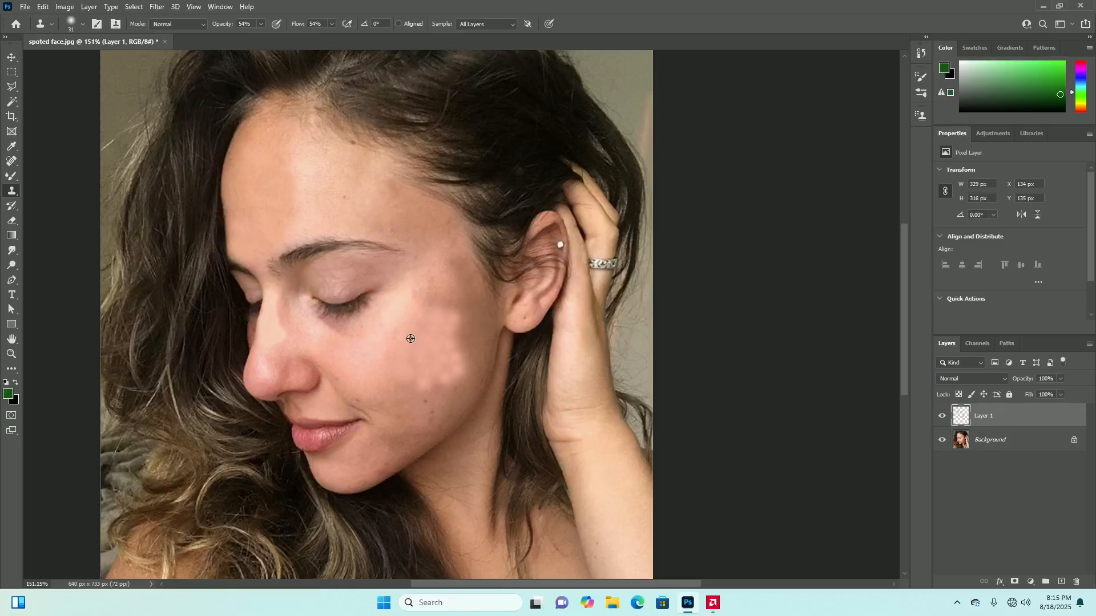
left_click(471, 335, "alt")
left_click(438, 322)
left_click(450, 322)
left_click(456, 358)
left_click(457, 365)
left_click(464, 371)
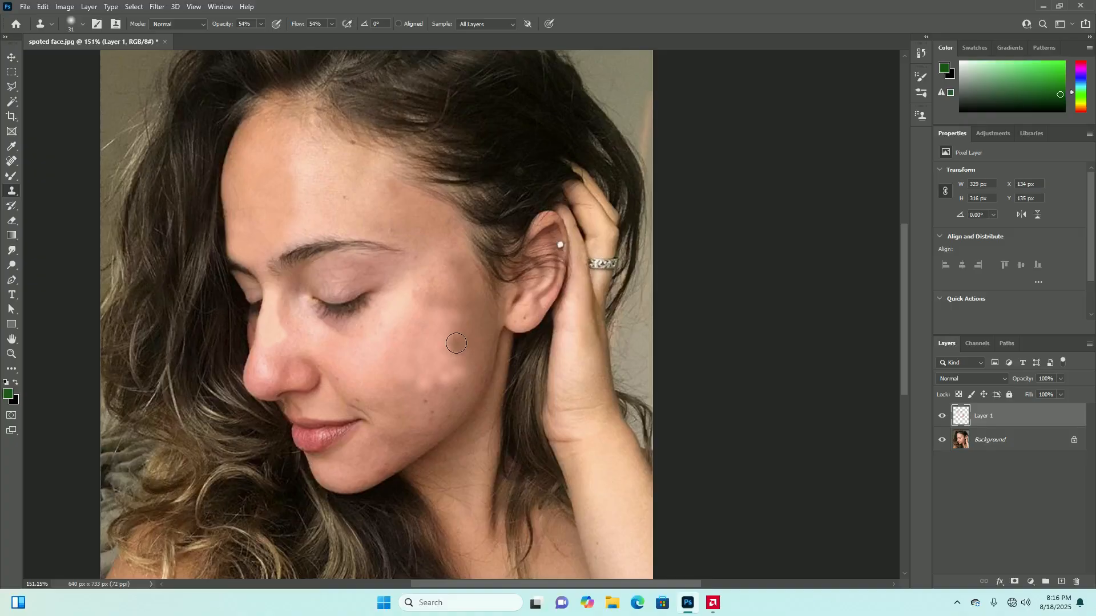
Blend the interior and lower edge of the retouched cheek patch with short semi-transparent clone dabs
left_click(456, 321)
left_click(444, 315)
left_click(437, 334)
left_click(447, 362)
left_click(445, 371)
left_click(433, 382)
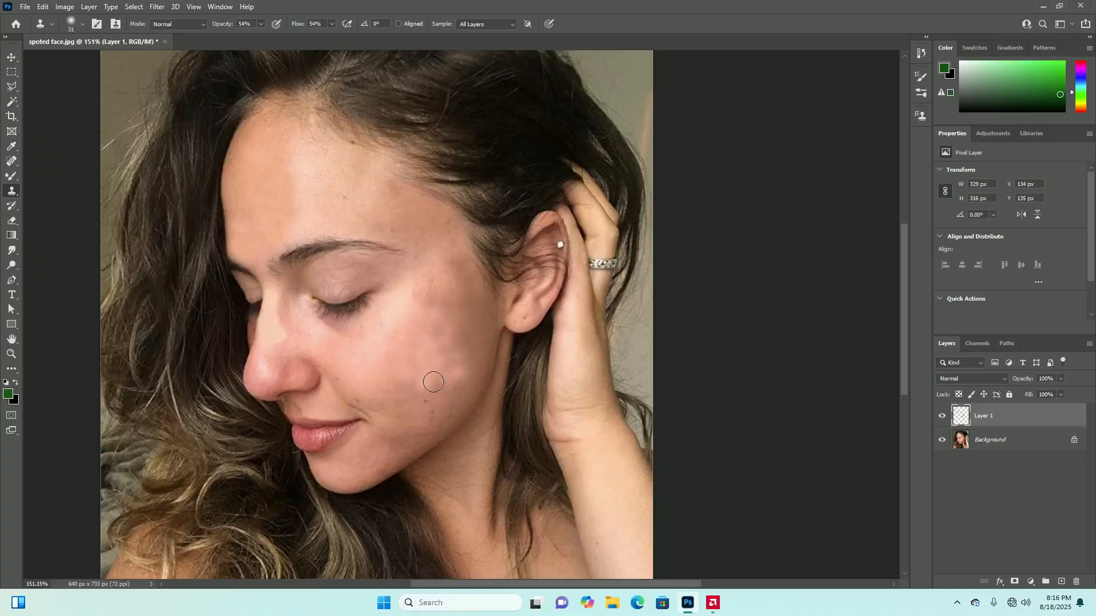
scroll(409, 383, "down", 5)
scroll(445, 380, "up", 2)
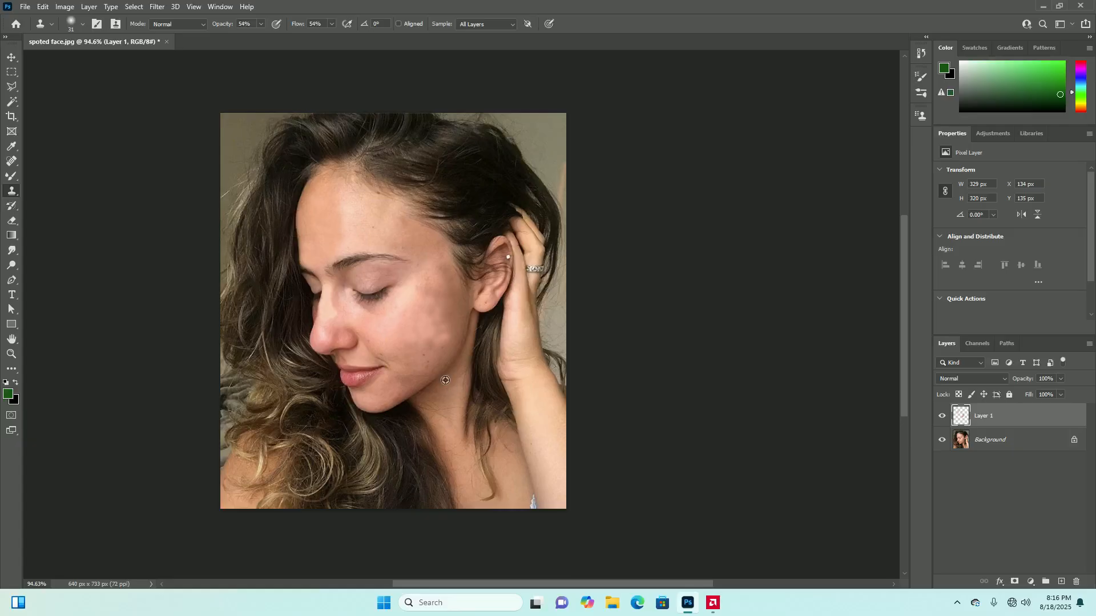
scroll(445, 380, "up", 3)
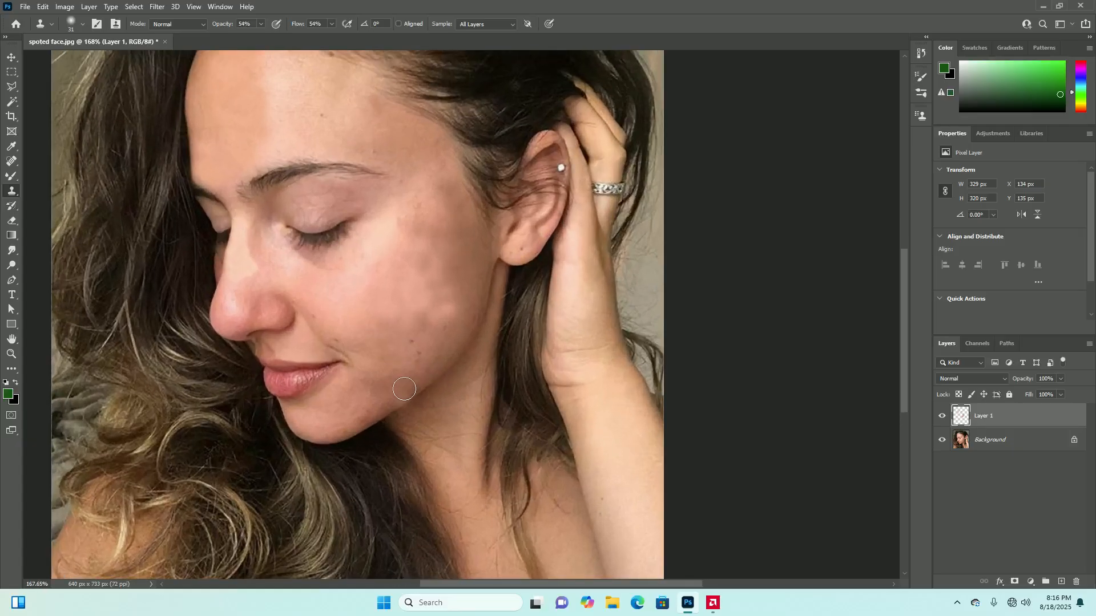
Try cloning sampled cheek skin over the dark spots on the lower cheek near the jaw, and undo the dabs
left_click(342, 289, "alt")
left_click(412, 342)
left_click(416, 360)
left_click(410, 346)
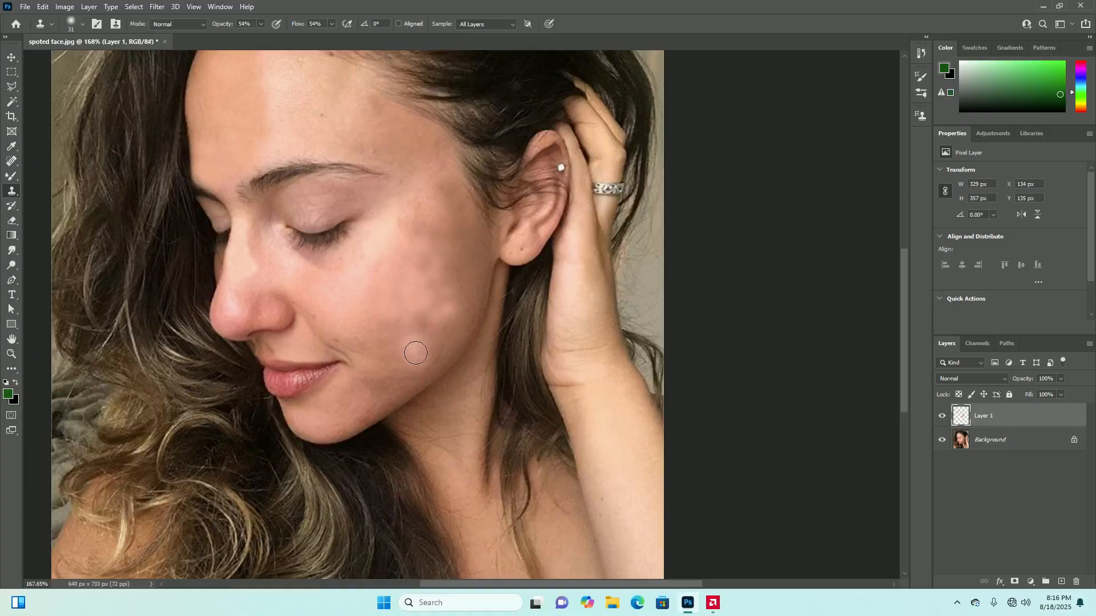
left_click(416, 360)
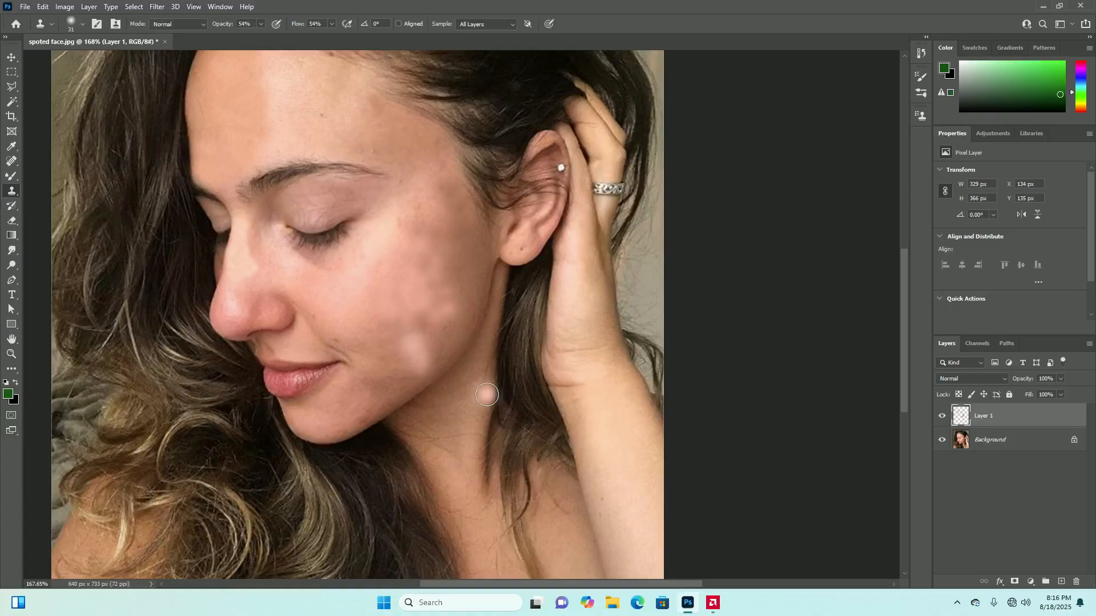
scroll(487, 394, "down", 5)
scroll(454, 395, "up", 2)
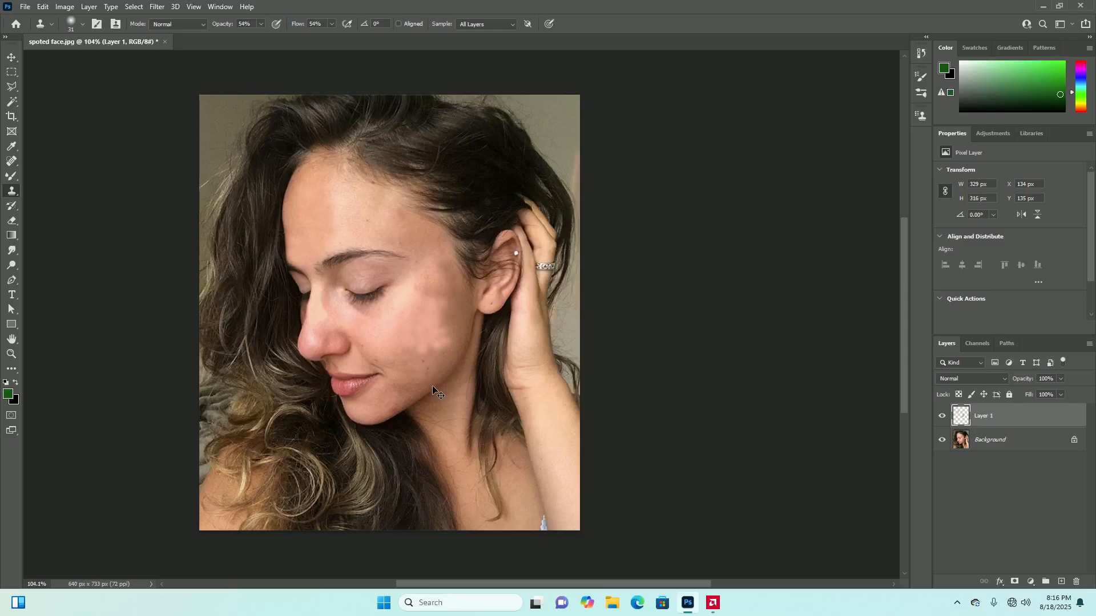
Sample the retouched cheek skin and dab it semi-transparently along the outer cheek in front of the earlobe
scroll(466, 358, "up", 3)
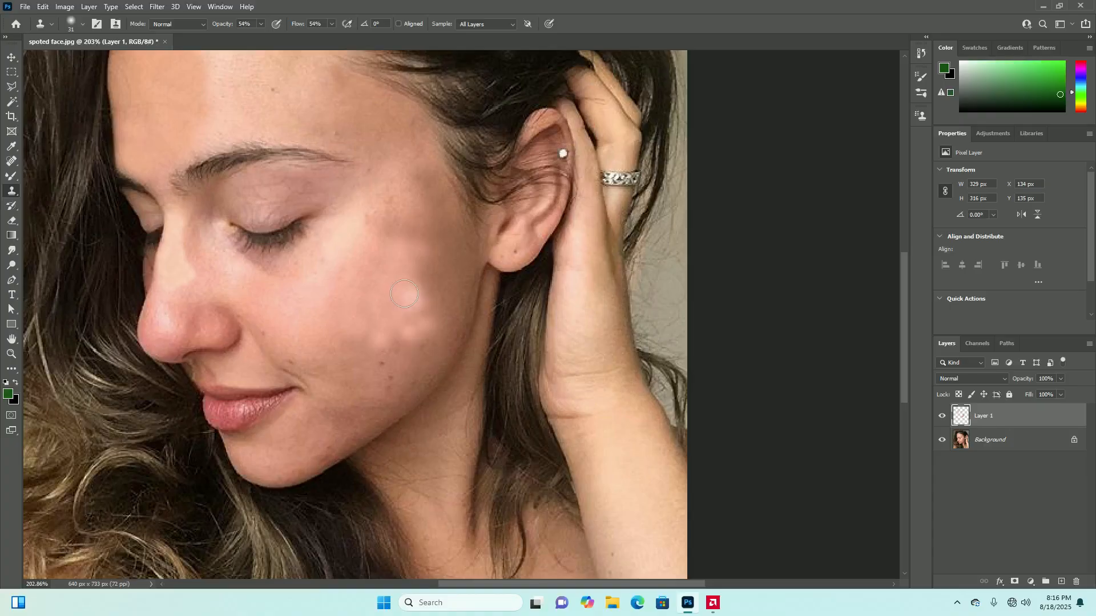
left_click(401, 291, "alt")
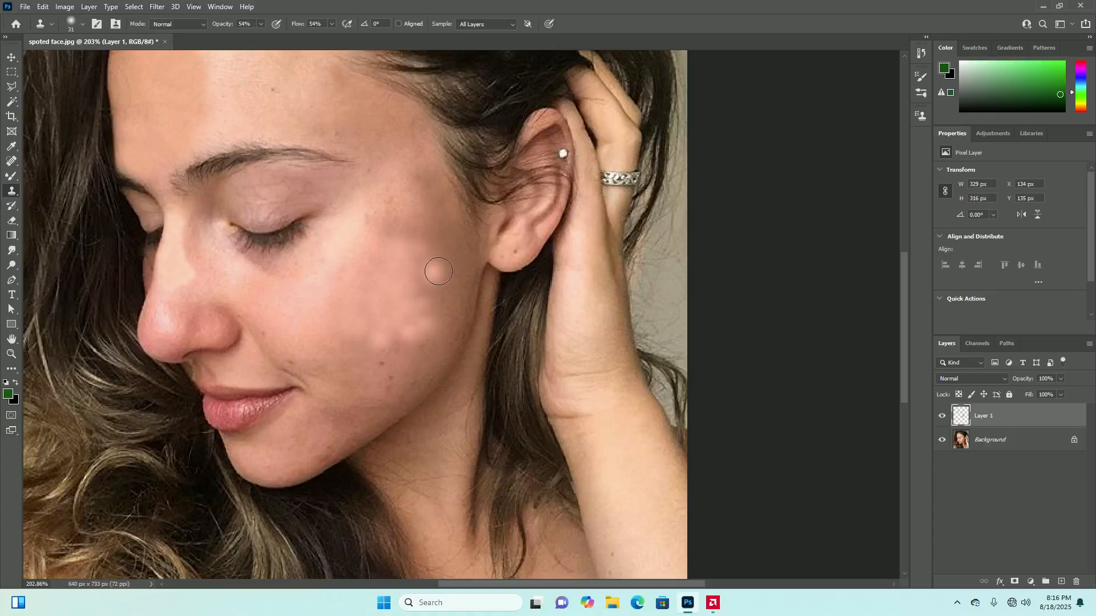
left_click(467, 269)
left_click(463, 281)
left_click(450, 310)
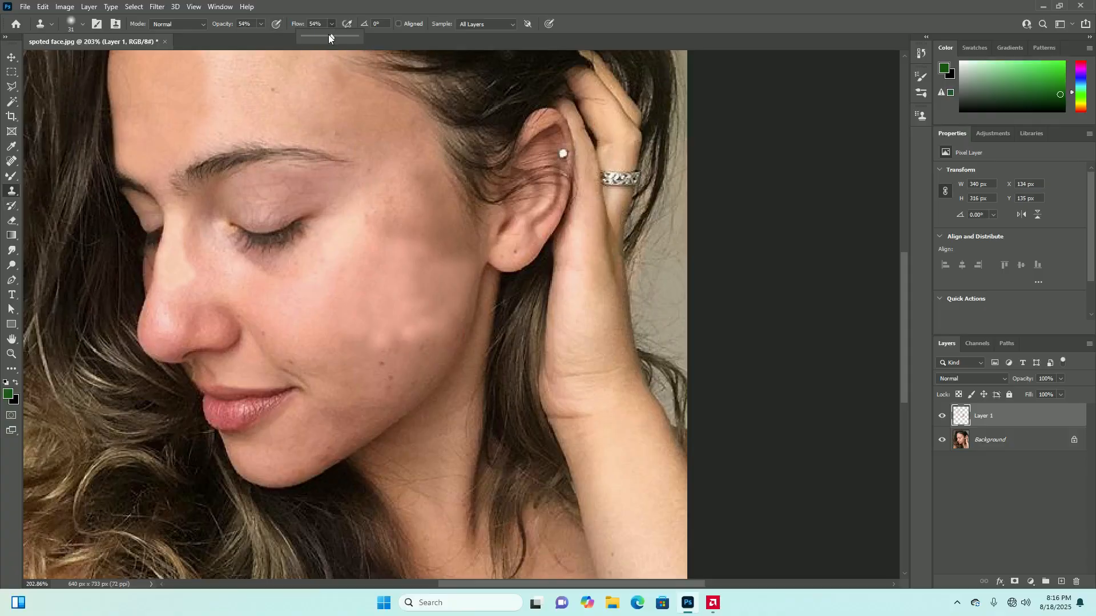
Set the Clone Stamp's flow and opacity to 100% and clone pink cheek skin across the outer cheek patch with broad strokes
left_click(257, 24)
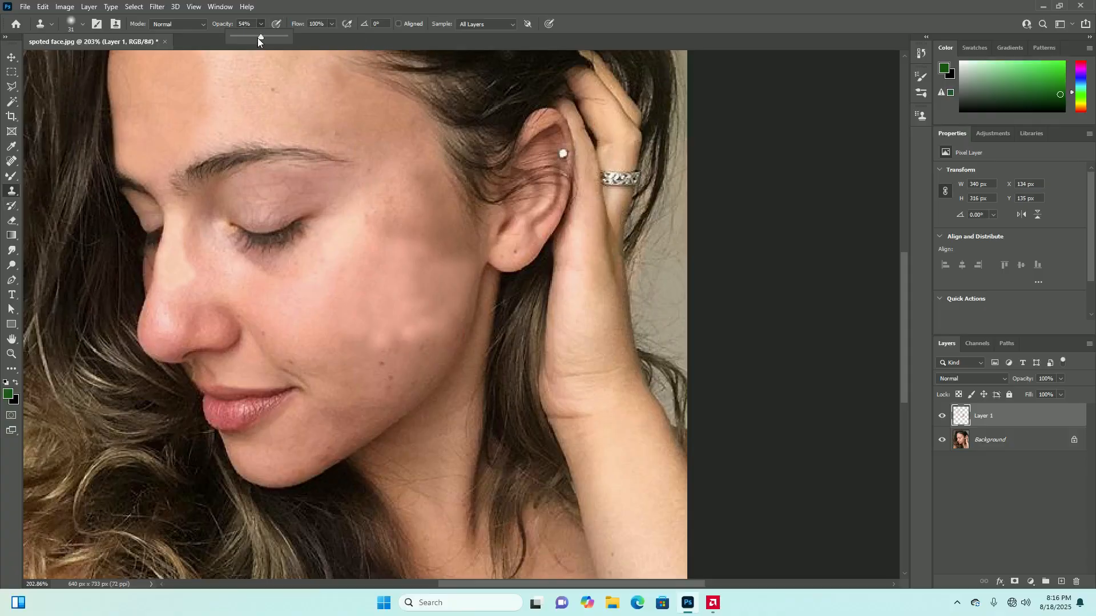
left_click(452, 271)
mouse_move(455, 269)
left_mouse_down()
mouse_move(429, 292)
mouse_move(452, 297)
mouse_move(421, 276)
mouse_move(438, 256)
mouse_move(422, 233)
mouse_move(357, 214)
left_mouse_up()
mouse_move(425, 247)
left_mouse_down()
mouse_move(424, 277)
mouse_move(413, 281)
mouse_move(415, 301)
mouse_move(433, 313)
mouse_move(444, 291)
mouse_move(417, 307)
mouse_move(433, 262)
mouse_move(432, 288)
mouse_move(434, 275)
mouse_move(412, 285)
mouse_move(425, 294)
mouse_move(411, 319)
mouse_move(383, 345)
mouse_move(341, 350)
mouse_move(367, 339)
mouse_move(346, 334)
mouse_move(429, 329)
mouse_move(391, 277)
left_mouse_up()
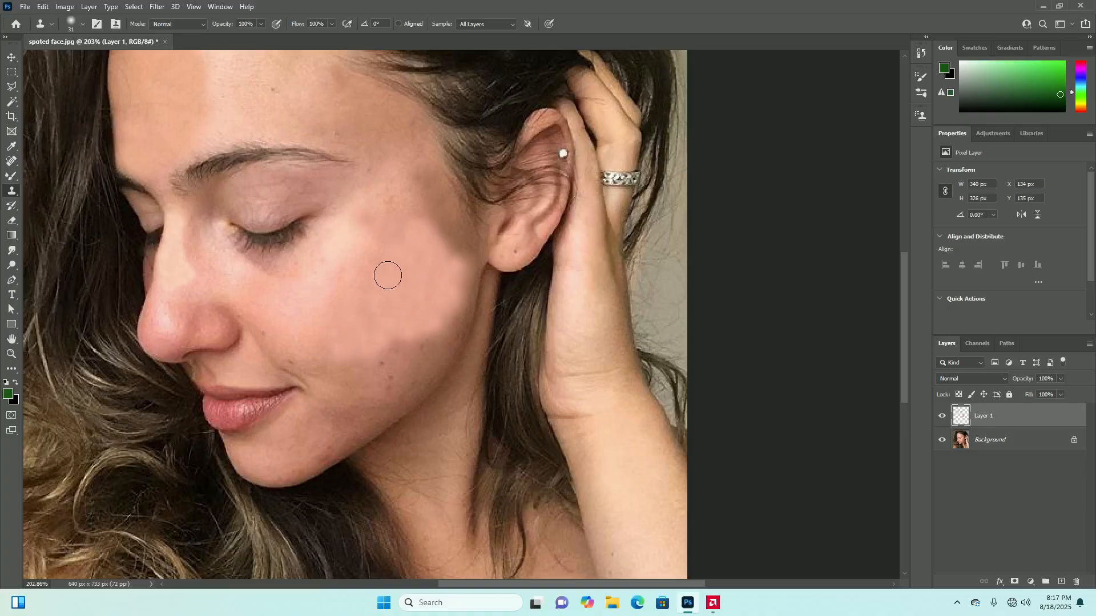
Sample clean cheek skin and clone it at full strength over the dark spots on the lower cheek near the jaw
left_click(342, 269, "alt")
left_click(244, 297, "alt")
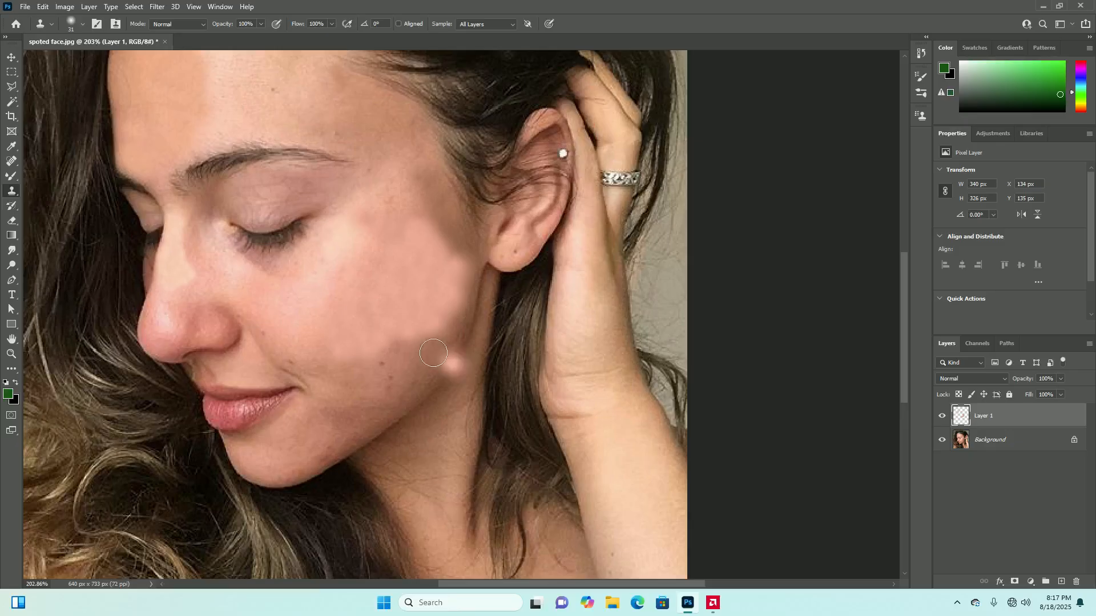
mouse_move(413, 346)
left_mouse_down()
mouse_move(371, 393)
mouse_move(388, 384)
mouse_move(383, 369)
mouse_move(334, 374)
mouse_move(368, 397)
left_mouse_up()
scroll(437, 371, "down", 6)
scroll(451, 352, "up", 4)
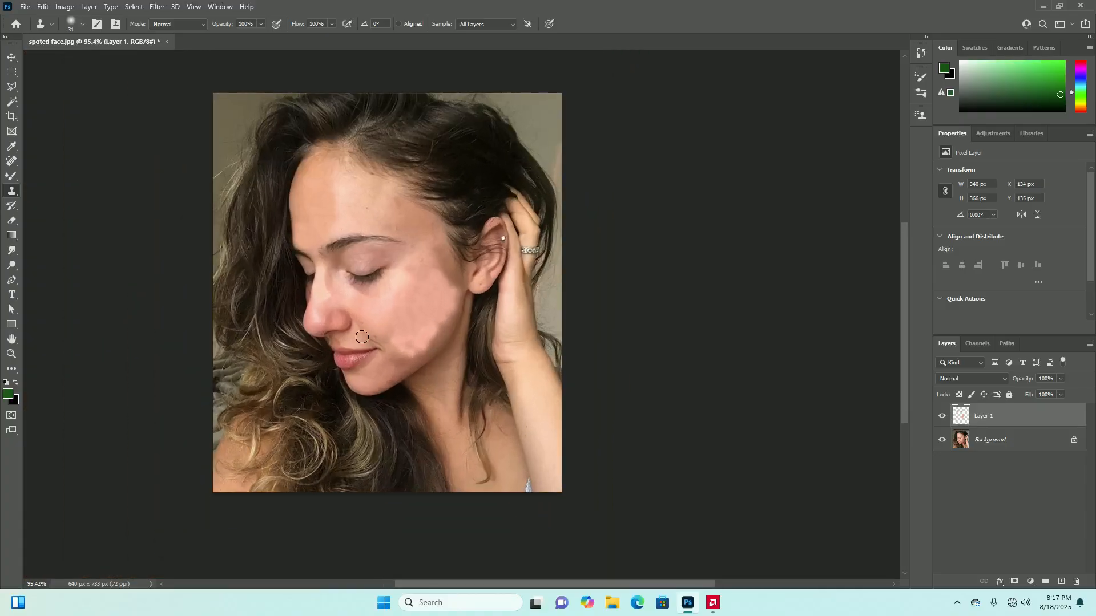
Clone over the small dark spot on the forehead above the eyebrow
scroll(409, 297, "down", 1)
scroll(409, 297, "up", 1)
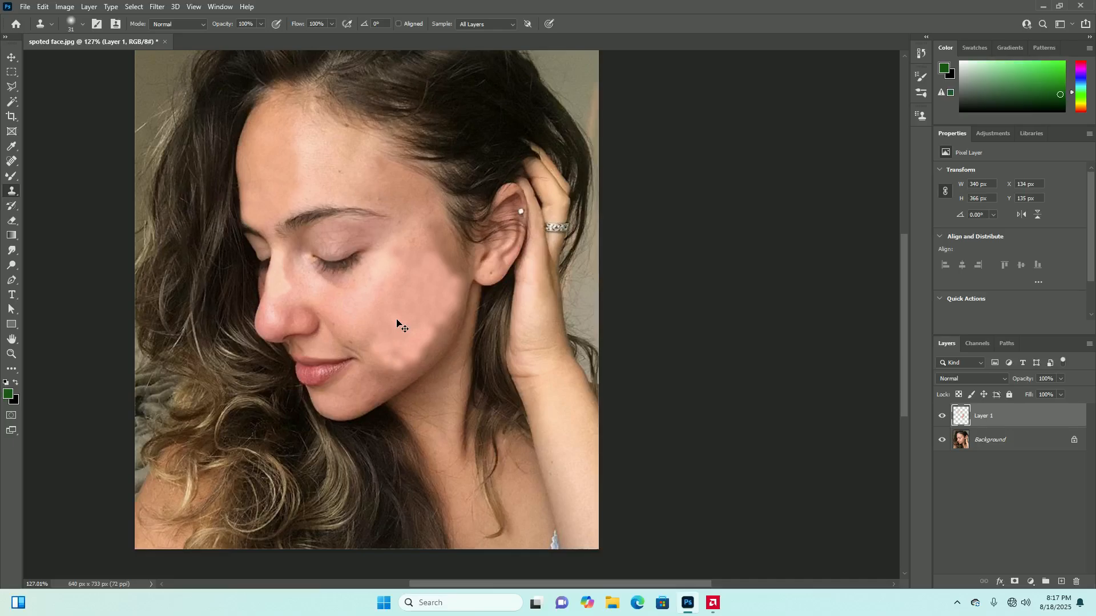
scroll(454, 271, "down", 1)
scroll(388, 242, "up", 1)
scroll(368, 230, "up", 3)
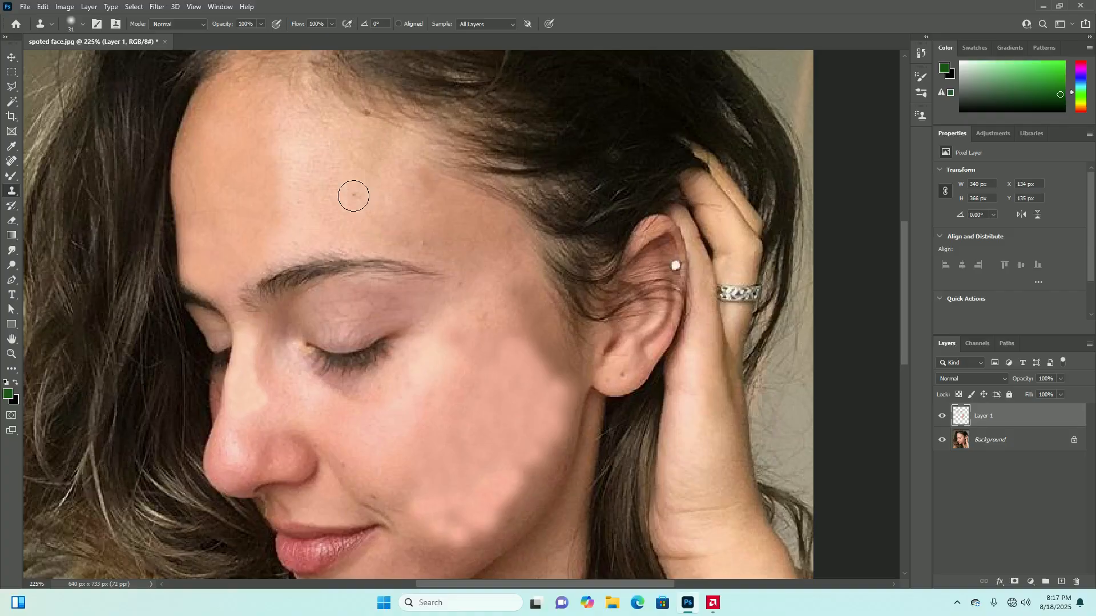
scroll(415, 148, "down", 2)
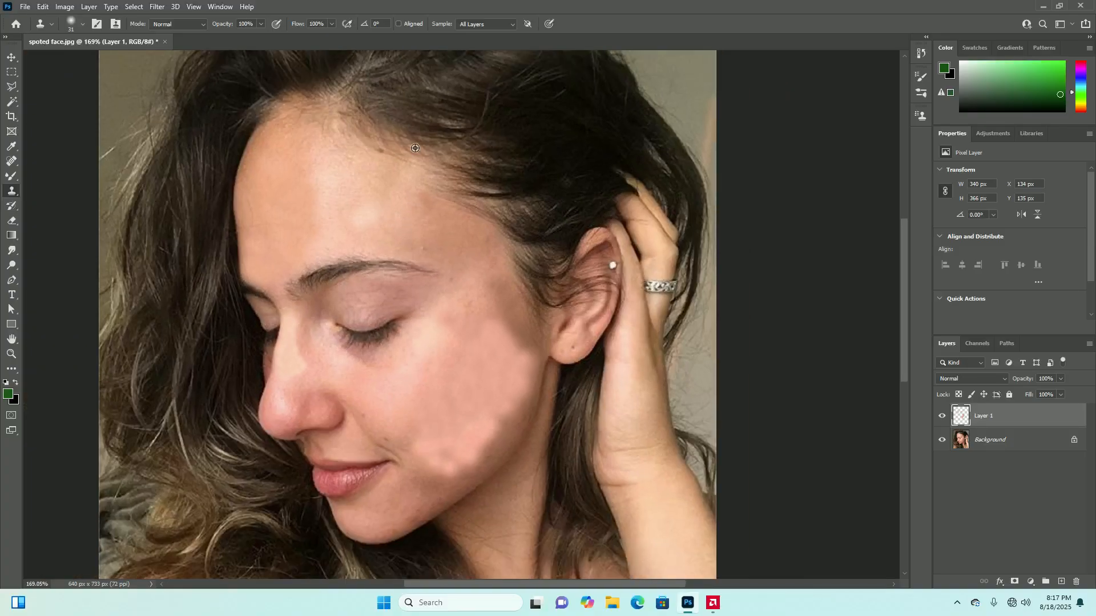
scroll(415, 148, "up", 2)
scroll(440, 237, "down", 3)
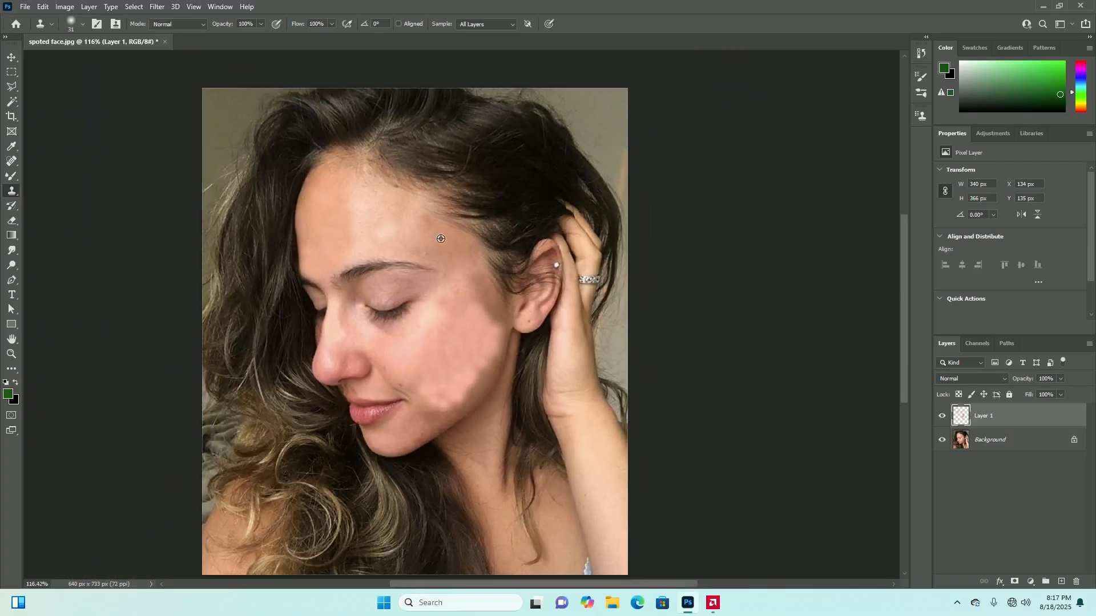
Undo the last clone dab and reduce the Clone Stamp's brush size to 14 px
scroll(463, 416, "up", 3)
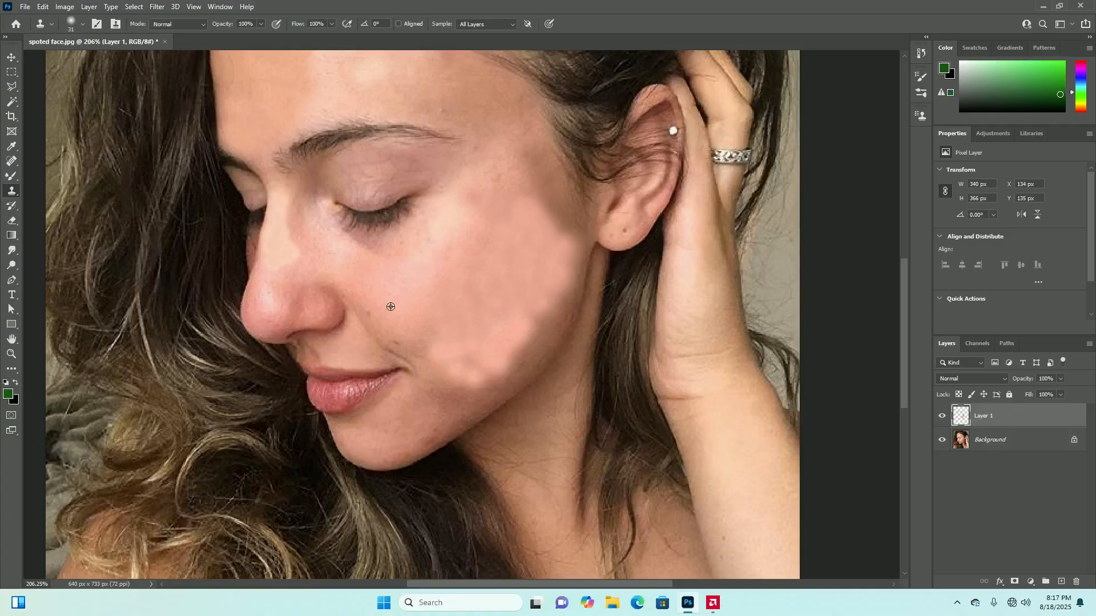
left_click(421, 306, "alt")
left_click(293, 139)
key("ctrl+z")
left_click(82, 23)
left_click_drag(70, 64, 69, 64)
left_click(84, 24)
Examine the mouth, nose, cheek and whole portrait at different magnifications for remaining blemishes
scroll(480, 358, "down", 3)
scroll(428, 364, "up", 5)
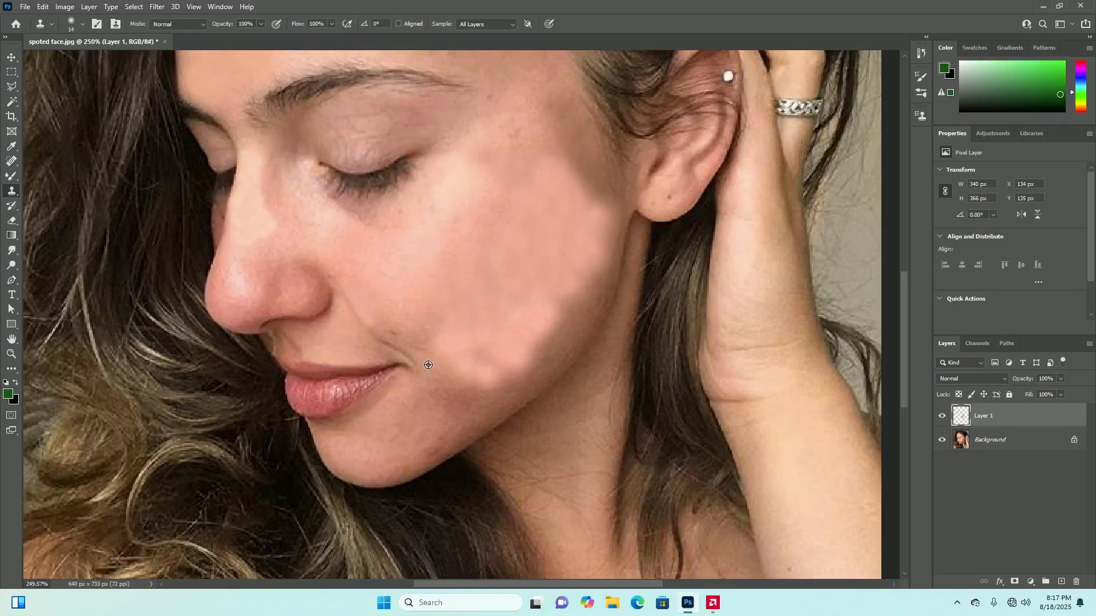
scroll(465, 376, "down", 3)
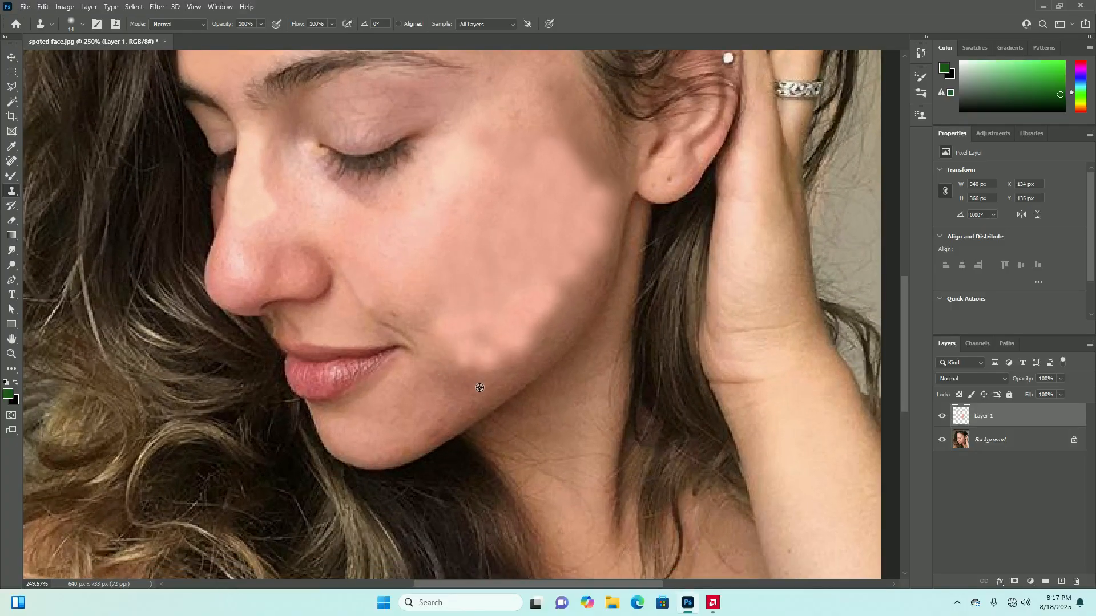
scroll(301, 268, "up", 5)
scroll(301, 269, "down", 3)
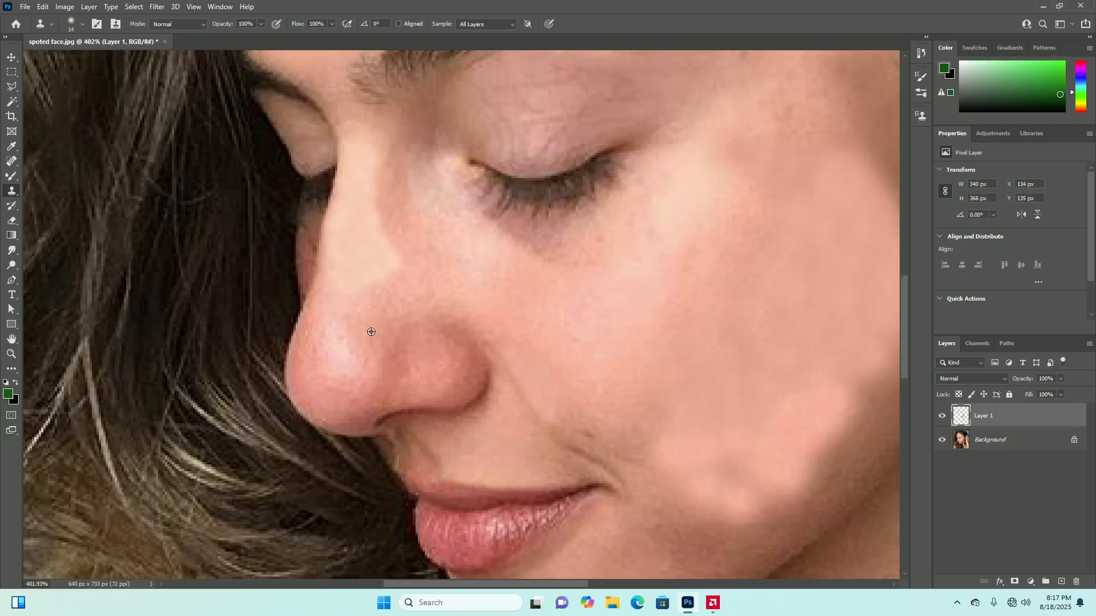
scroll(286, 228, "up", 5)
scroll(290, 225, "down", 8)
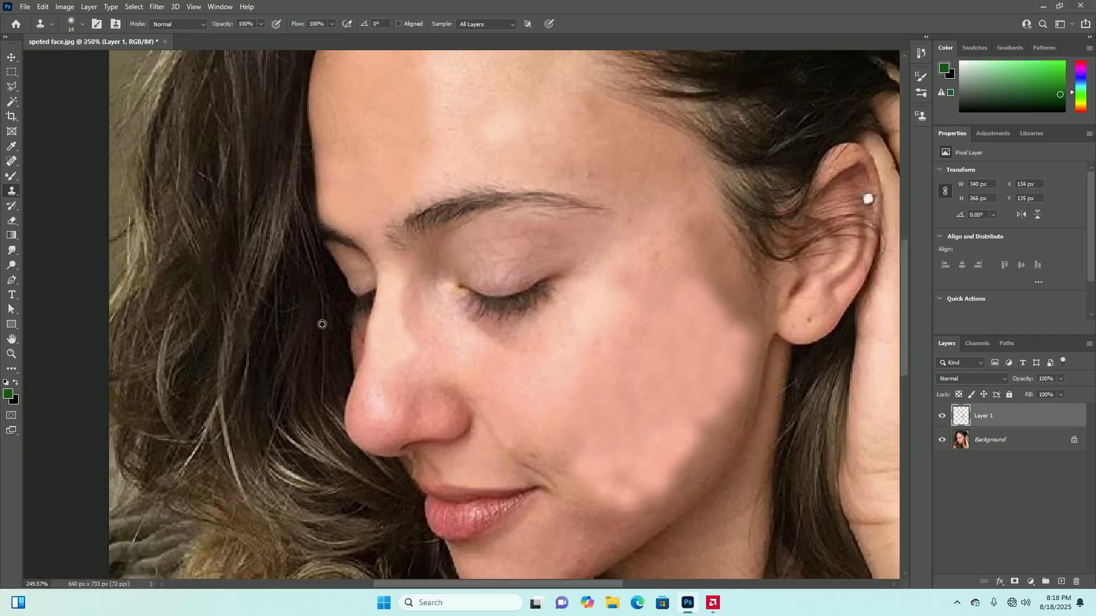
scroll(515, 383, "up", 1)
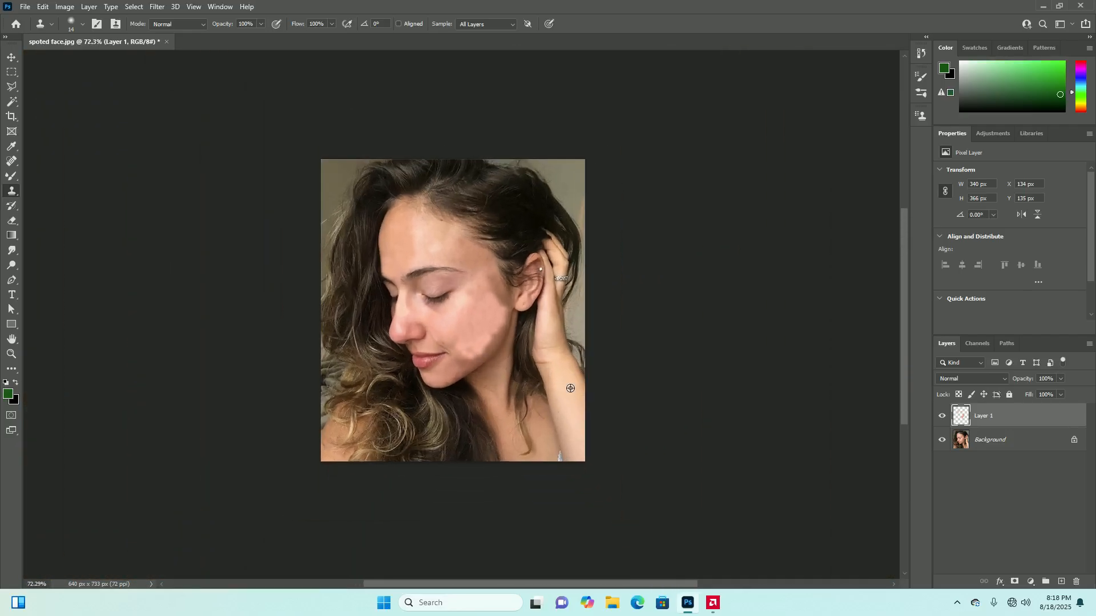
scroll(580, 388, "down", 3)
scroll(548, 393, "up", 9)
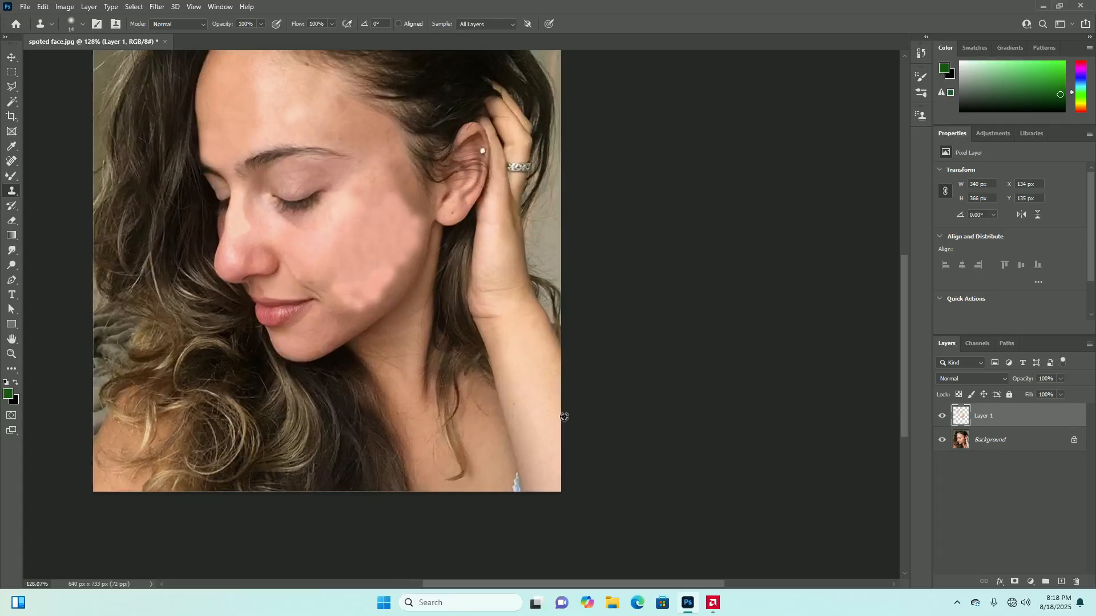
Sample clean forearm skin and clone it over the small dark spot on the forearm
scroll(530, 394, "up", 4)
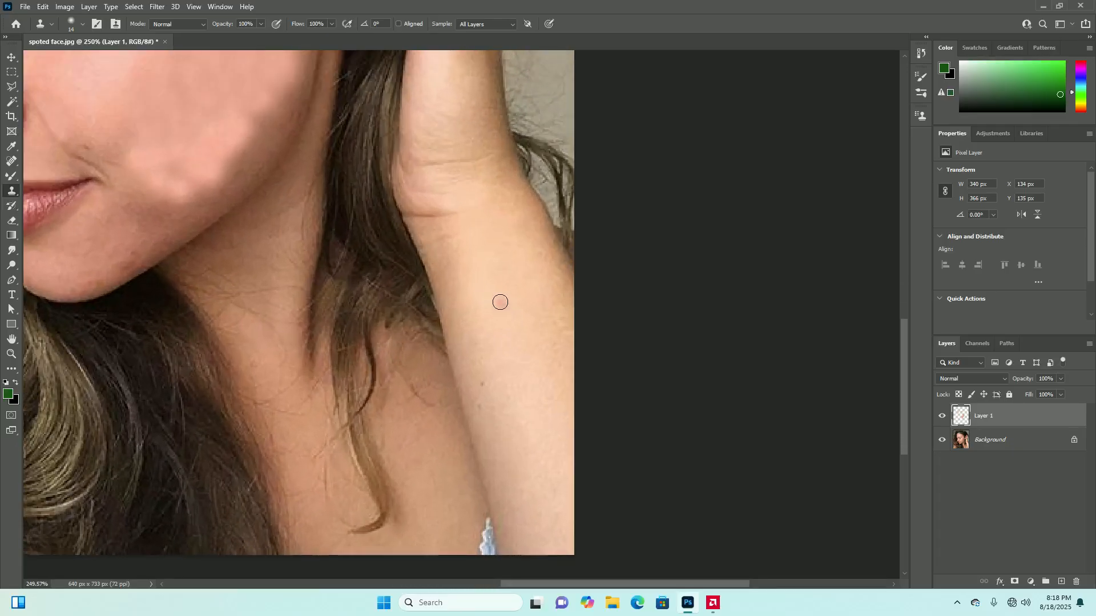
left_click(497, 292, "alt")
left_click(511, 333)
left_click(486, 386)
left_click(497, 392)
Extend the cloned skin around the covered spot across the middle of the forearm
mouse_move(503, 391)
left_mouse_down()
mouse_move(490, 396)
mouse_move(476, 335)
mouse_move(499, 391)
left_mouse_up()
mouse_move(488, 323)
left_mouse_down()
mouse_move(509, 342)
mouse_move(527, 392)
left_mouse_up()
left_click_drag(498, 332, 498, 331)
mouse_move(458, 289)
left_mouse_down()
mouse_move(487, 357)
mouse_move(471, 268)
mouse_move(529, 375)
left_mouse_up()
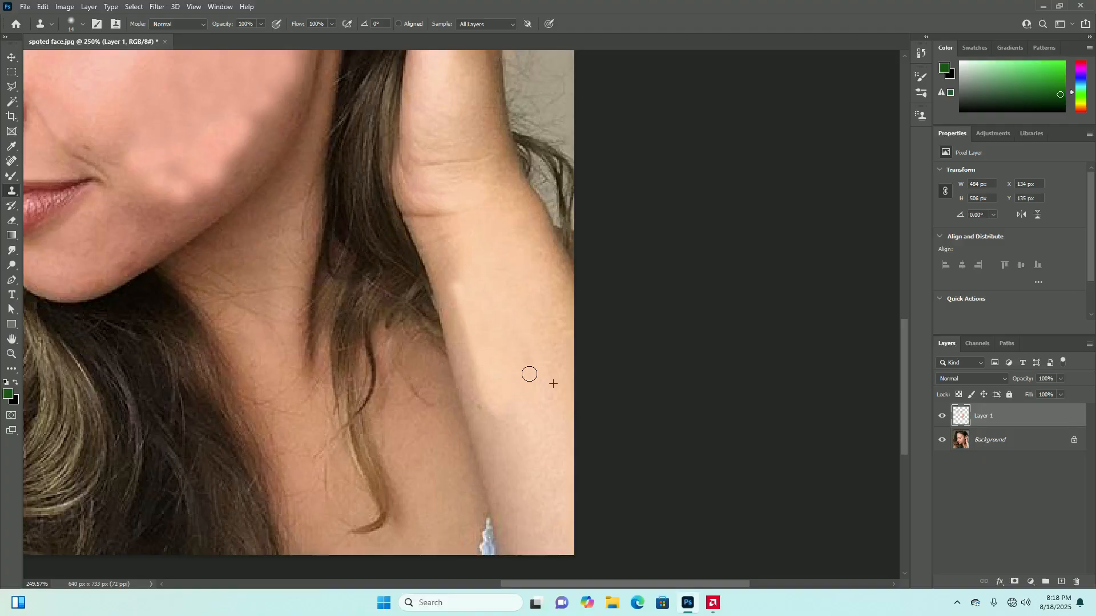
Clone smooth skin along the forearm's inner edge from the wrist crease down to the lower end of the photo
mouse_move(472, 242)
left_mouse_down()
mouse_move(467, 283)
mouse_move(451, 222)
mouse_move(462, 303)
mouse_move(439, 231)
mouse_move(457, 306)
mouse_move(430, 230)
mouse_move(413, 234)
mouse_move(442, 276)
mouse_move(441, 248)
mouse_move(430, 242)
mouse_move(468, 362)
mouse_move(465, 312)
left_mouse_up()
left_click_drag(477, 361, 478, 399)
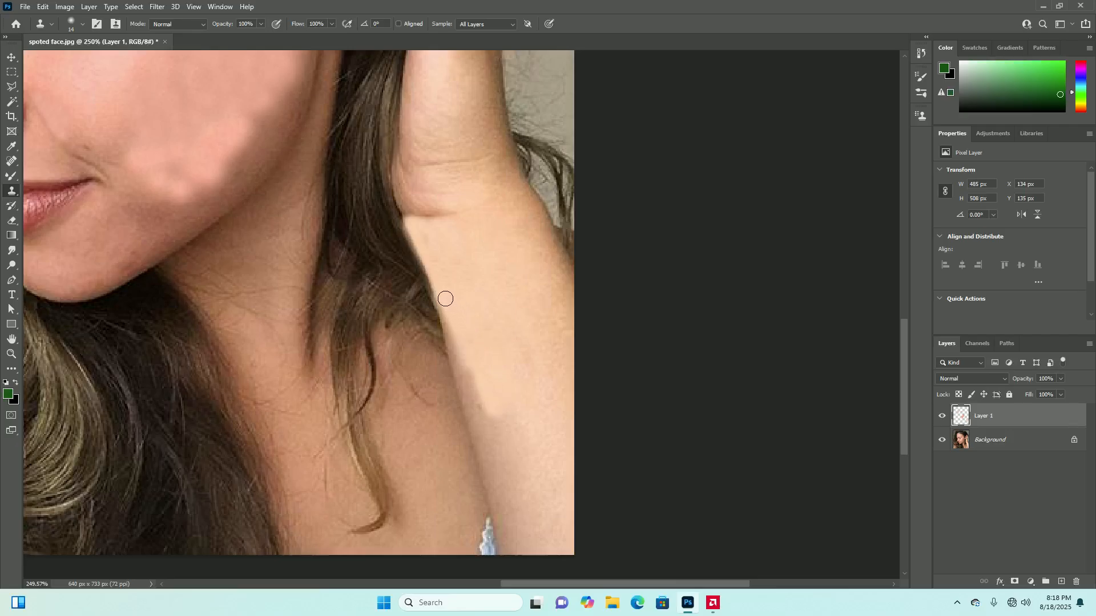
left_click_drag(450, 319, 498, 449)
mouse_move(465, 377)
left_mouse_down()
mouse_move(495, 481)
mouse_move(486, 390)
mouse_move(512, 472)
mouse_move(534, 443)
mouse_move(503, 371)
mouse_move(533, 502)
mouse_move(516, 410)
mouse_move(516, 504)
mouse_move(497, 438)
mouse_move(501, 526)
mouse_move(515, 574)
mouse_move(529, 579)
mouse_move(523, 503)
mouse_move(531, 551)
left_mouse_up()
mouse_move(536, 466)
left_mouse_down()
mouse_move(566, 579)
mouse_move(533, 497)
mouse_move(549, 557)
left_mouse_up()
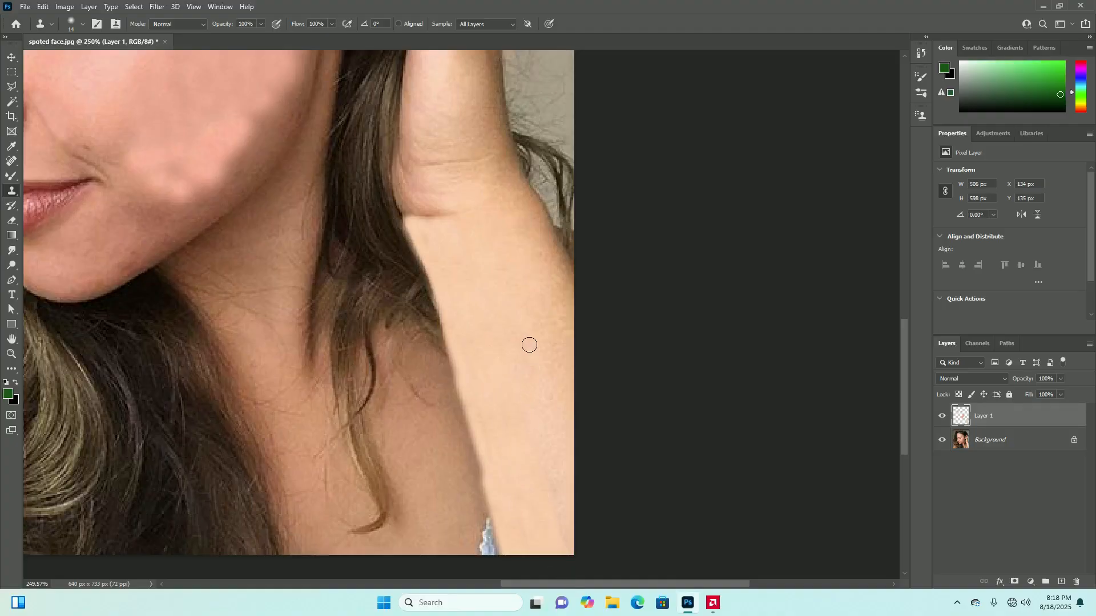
Clone smooth skin along the forearm's outer edge, from its lower end up to just below the wrist
left_click_drag(557, 450, 569, 535)
mouse_move(537, 306)
left_mouse_down()
mouse_move(561, 394)
mouse_move(567, 343)
mouse_move(543, 259)
mouse_move(555, 319)
left_mouse_up()
left_click_drag(545, 267, 537, 257)
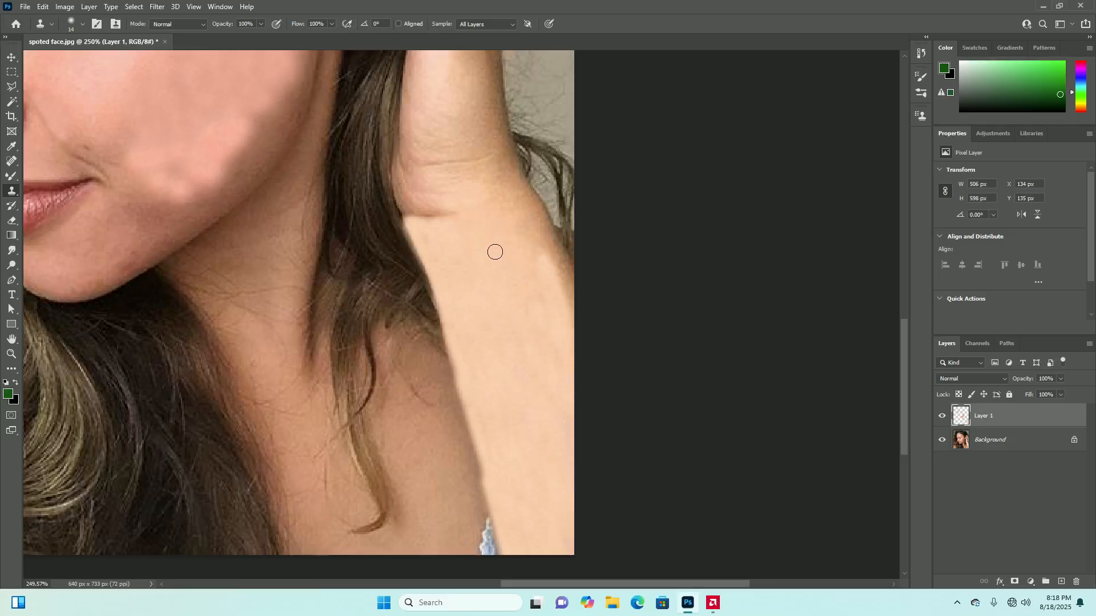
left_click(467, 193, "alt")
mouse_move(526, 197)
left_mouse_down()
mouse_move(572, 288)
mouse_move(529, 203)
mouse_move(573, 316)
mouse_move(535, 221)
mouse_move(533, 254)
left_mouse_up()
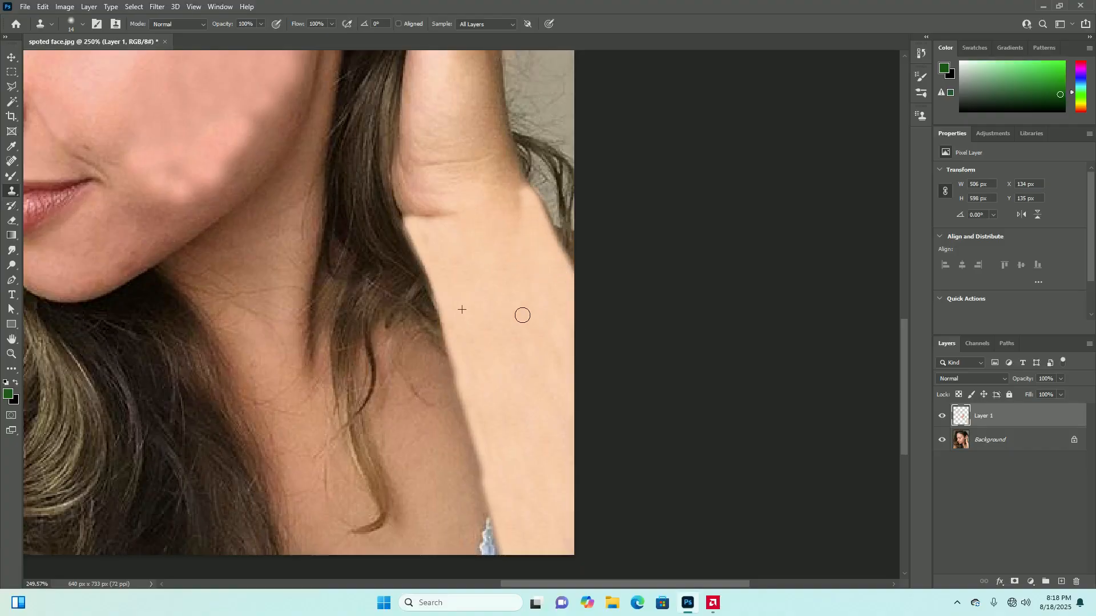
Clone skin sampled near the wrist over the upper part of the retouched forearm
scroll(543, 367, "down", 5)
scroll(562, 348, "up", 3)
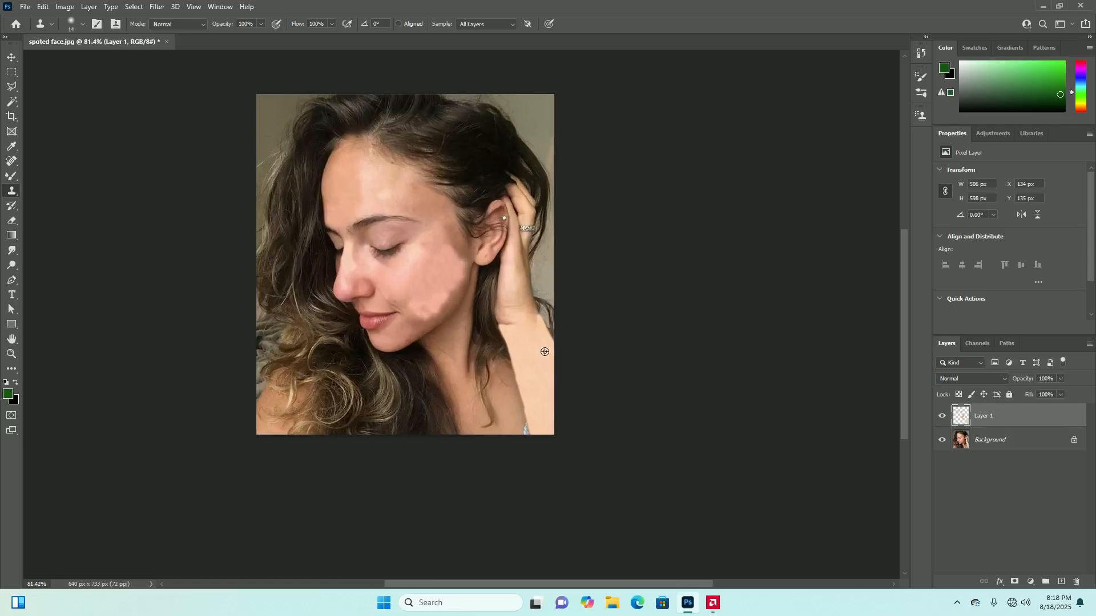
mouse_move(532, 307)
left_mouse_down()
mouse_move(526, 331)
mouse_move(522, 307)
mouse_move(511, 332)
mouse_move(529, 339)
mouse_move(523, 311)
left_mouse_up()
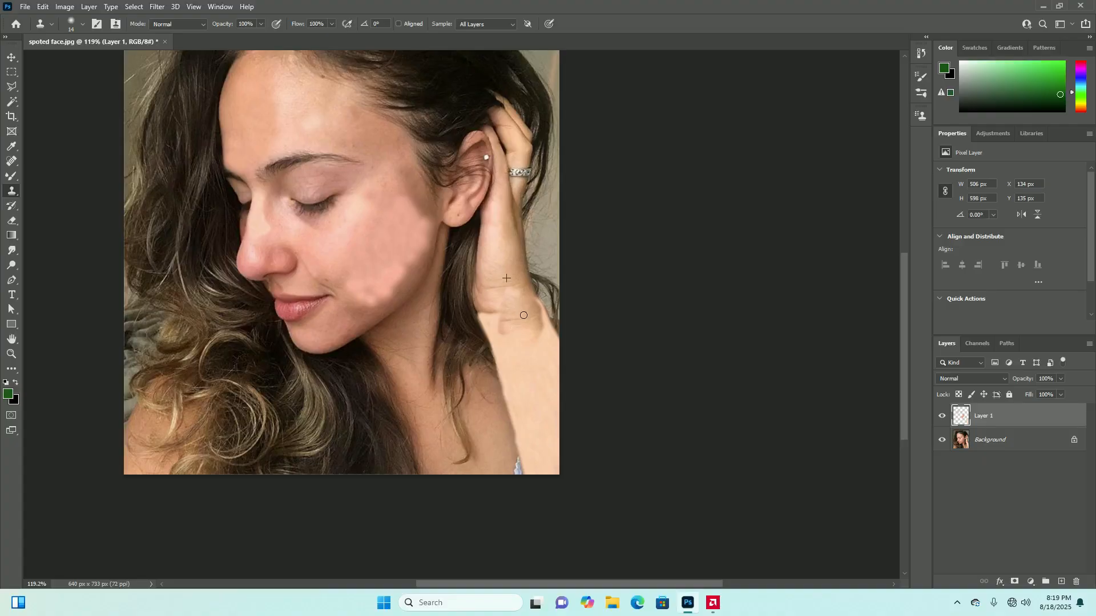
Undo the recent forearm strokes back to the small cloned patch over the middle of the forearm
key("ctrl+z")
key("ctrl+z")
key("ctrl+z")
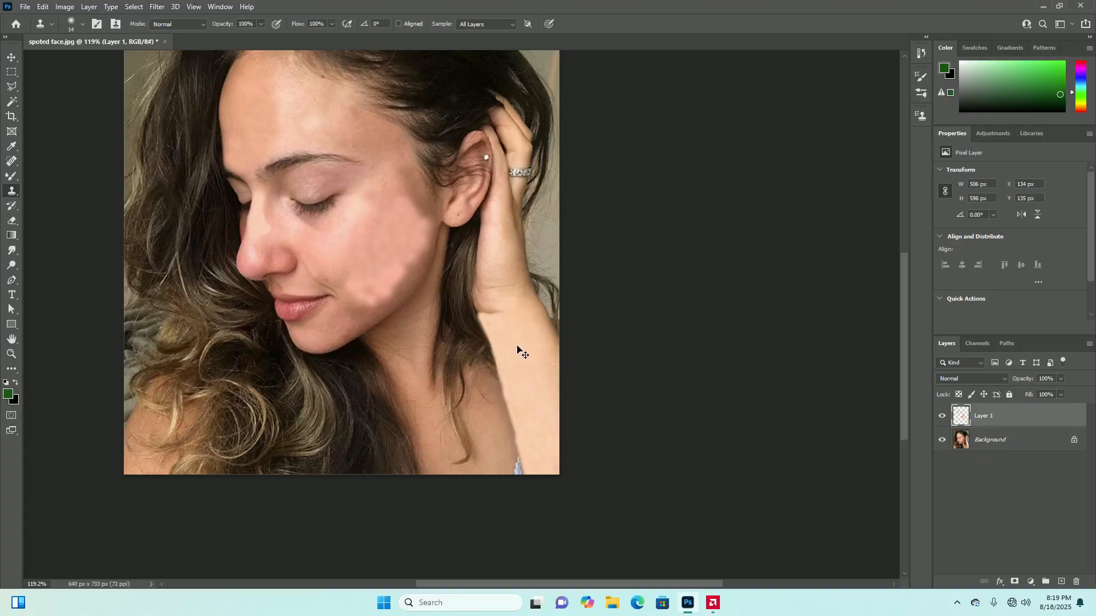
key("ctrl+z")
key("ctrl+z")
key("ctrl+z")
key("ctrl+z")
key("ctrl+z")
key("ctrl+z")
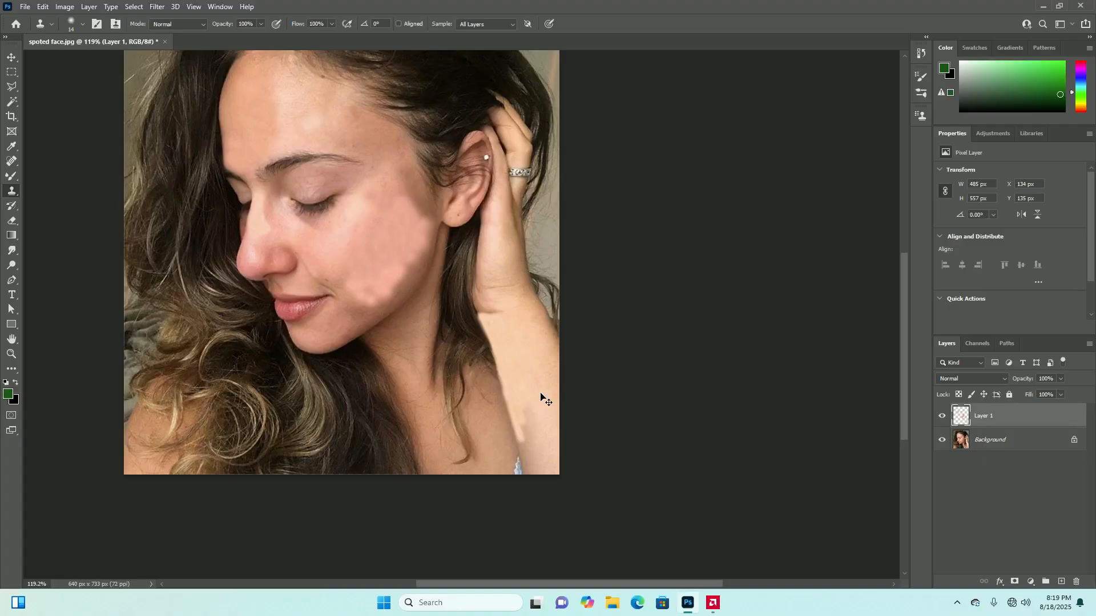
key("ctrl+z")
key("ctrl+z")
key("ctrl+z")
key("ctrl+z")
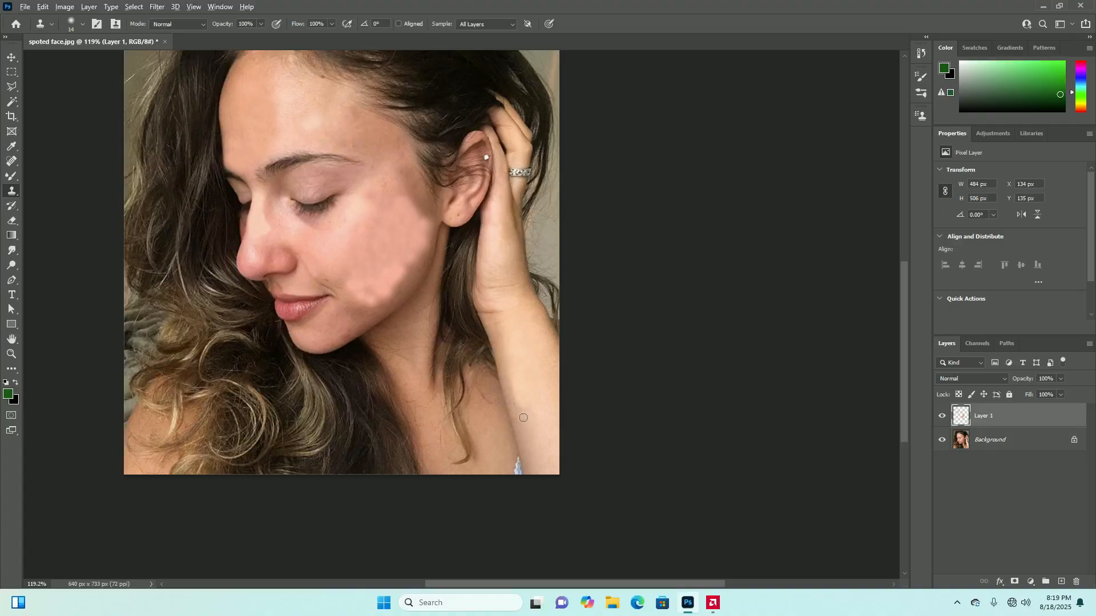
Try darker clone strokes on the forearm patch's inner edge, and undo them
scroll(523, 417, "up", 3)
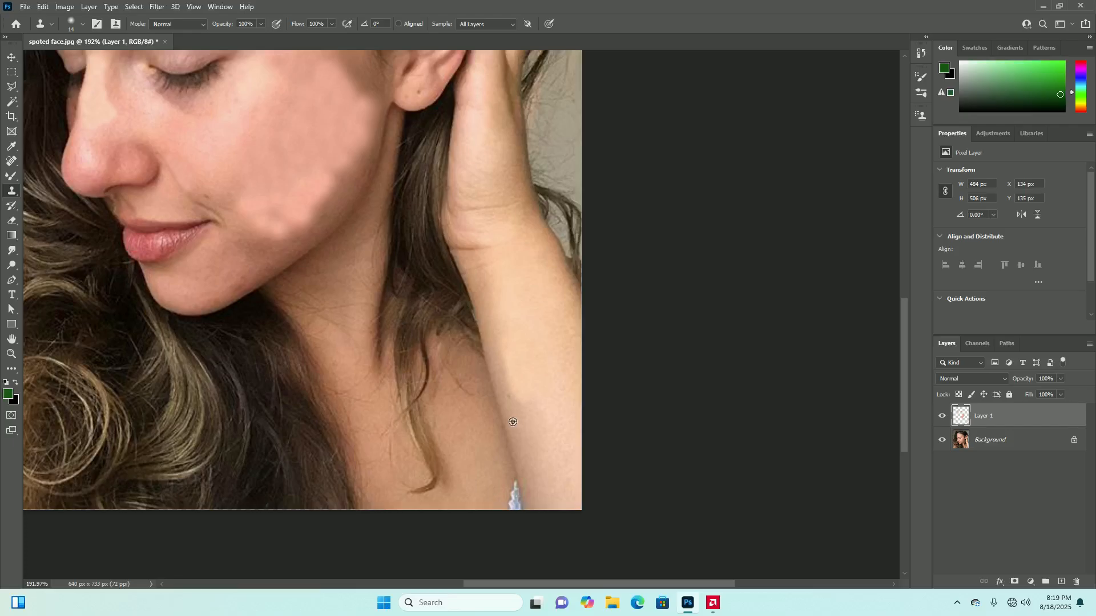
left_click(508, 358)
mouse_move(512, 373)
left_mouse_down()
mouse_move(505, 361)
mouse_move(515, 401)
left_mouse_up()
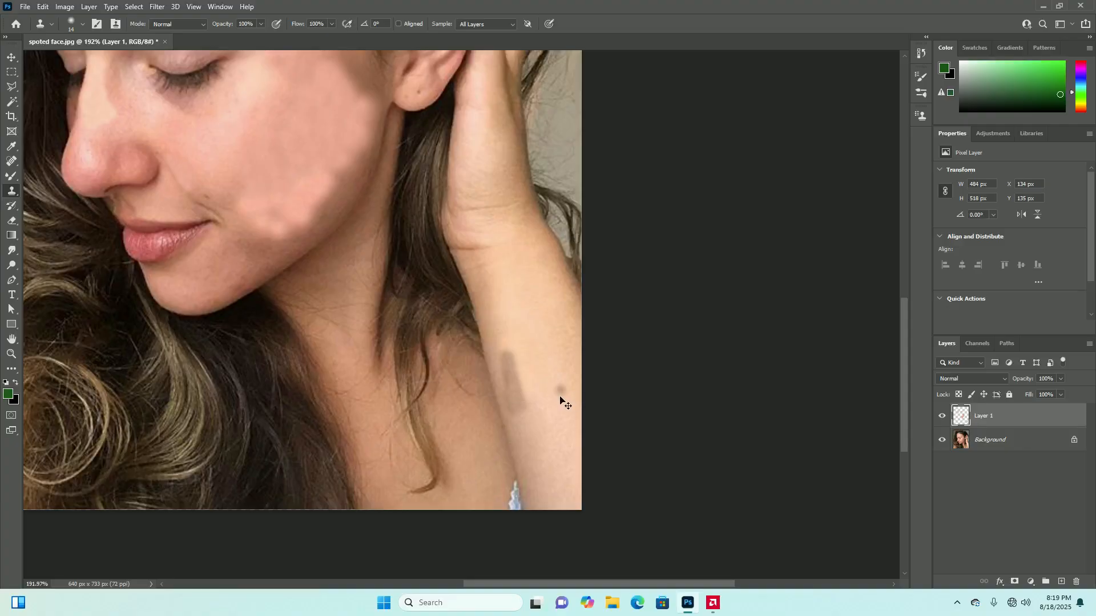
key("ctrl+z")
key("ctrl+z")
key("ctrl+z")
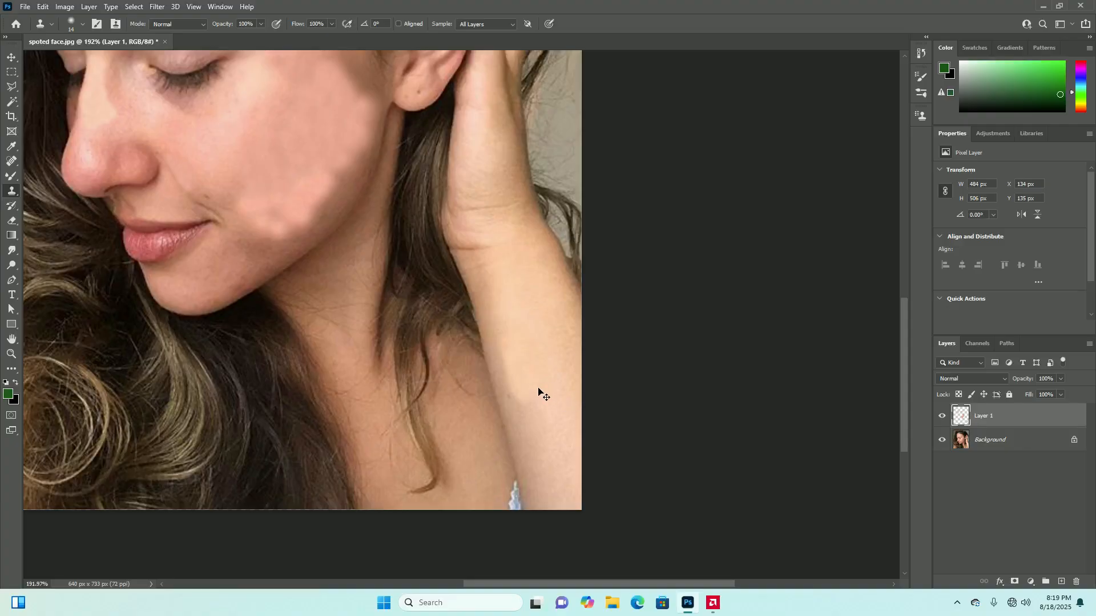
Enlarge the clone brush to 34 px, clone lower-forearm skin over the forearm patch's lower and inner edges, and undo the last dab
left_click(83, 24)
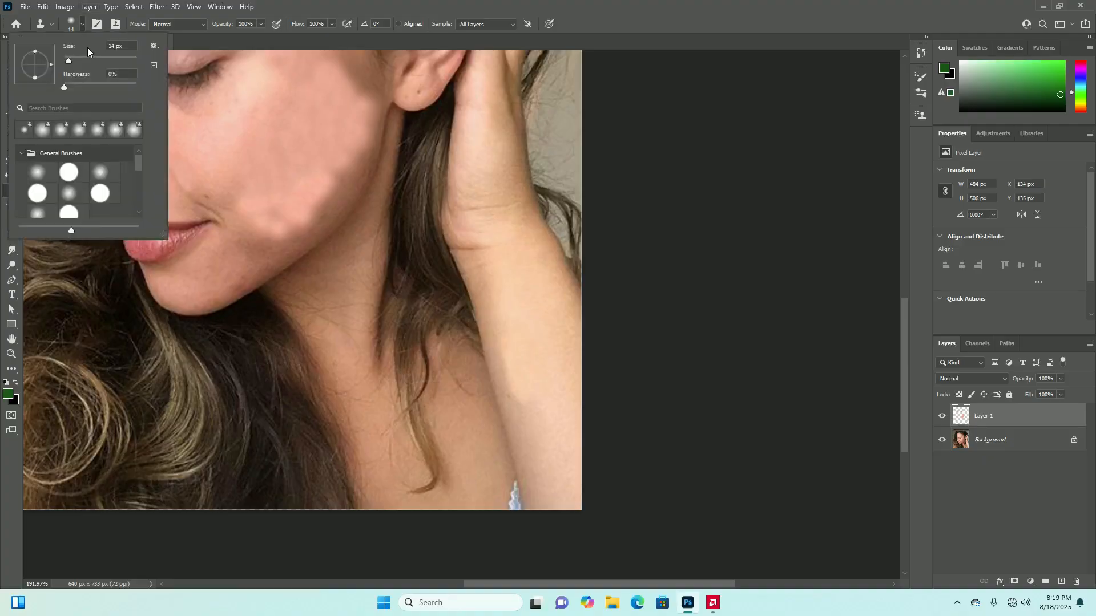
left_click_drag(76, 63, 76, 65)
left_click(82, 23)
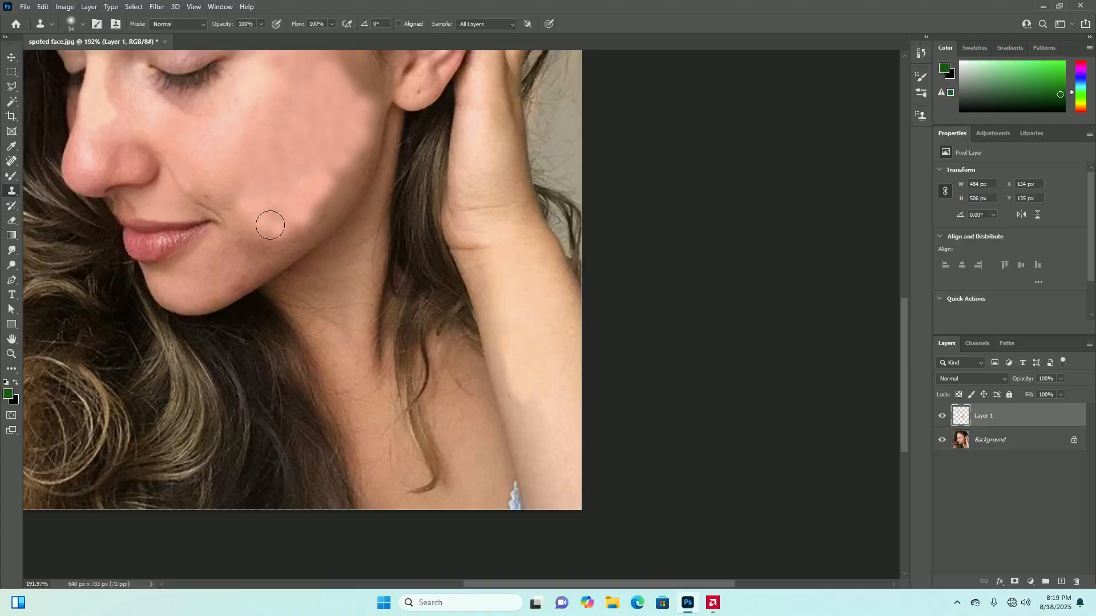
left_click(532, 448, "alt")
left_click(524, 403)
left_click(519, 382)
left_click(515, 377)
left_click(511, 364)
left_click(508, 358)
left_click(552, 404)
key("ctrl+z")
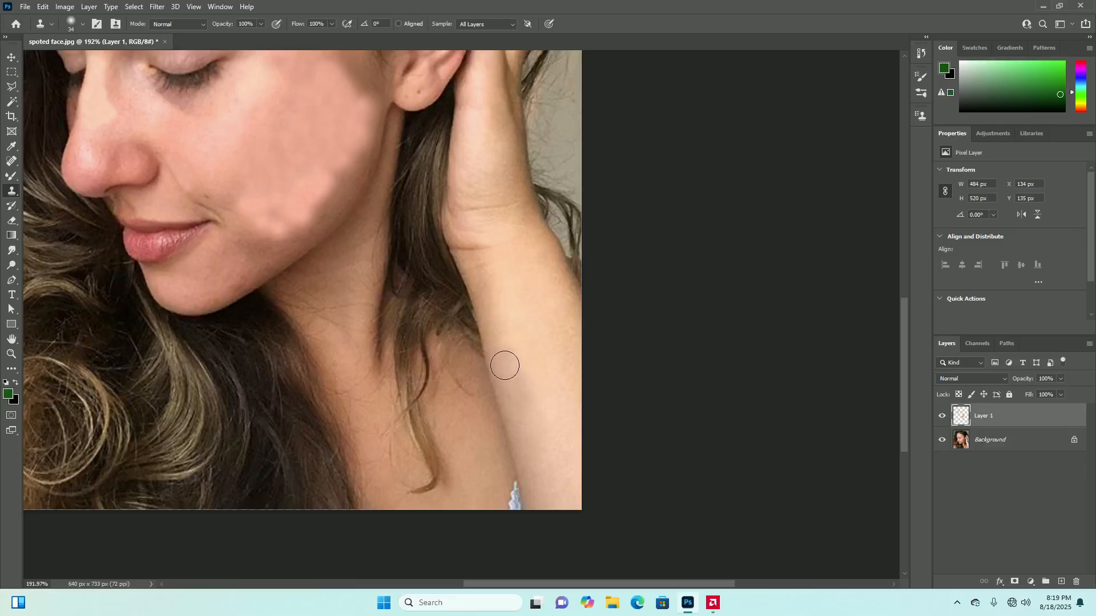
Examine the retouched forearm and cheek up close and within the whole portrait
scroll(526, 429, "down", 4)
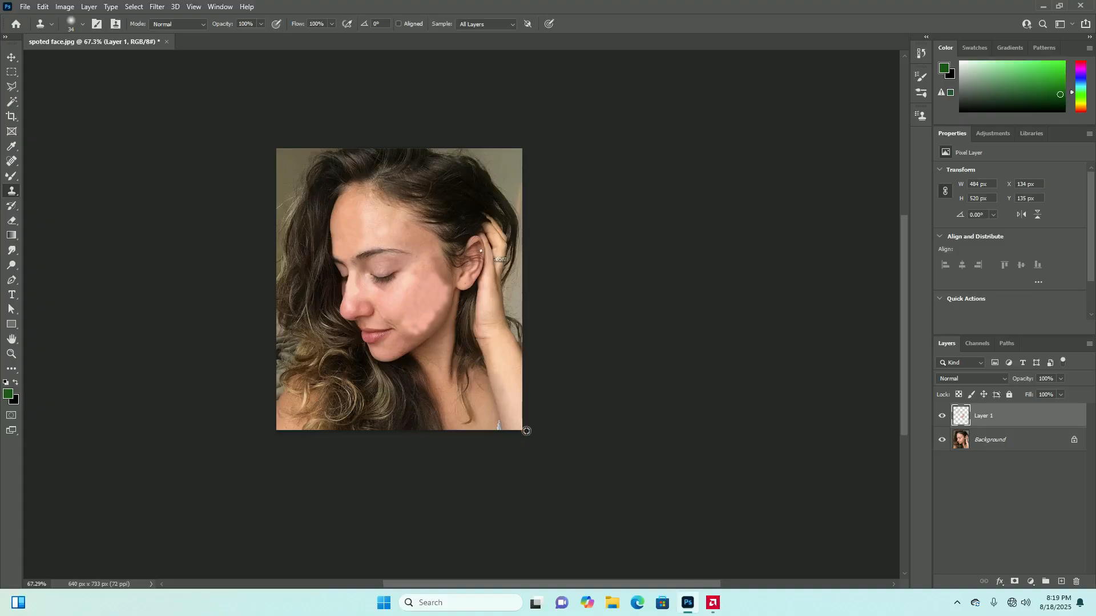
scroll(526, 430, "up", 4)
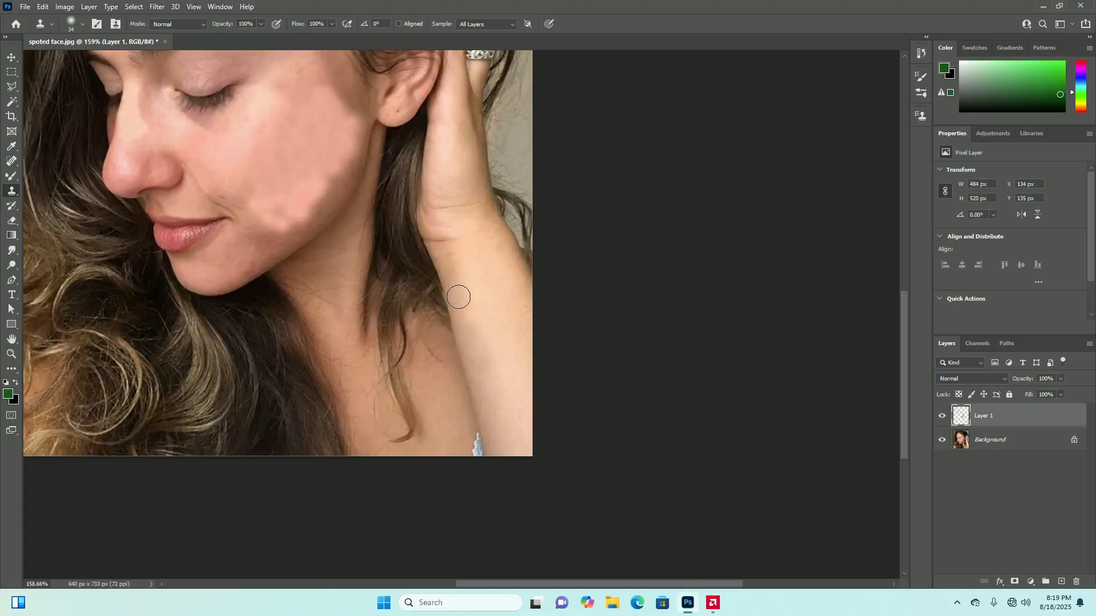
scroll(523, 411, "down", 4)
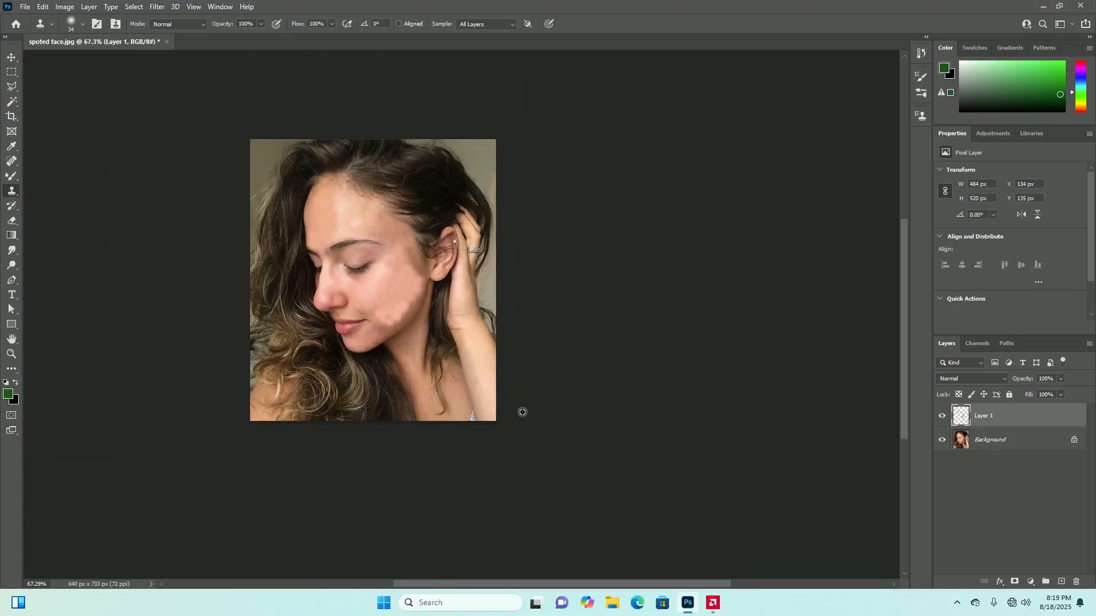
scroll(524, 412, "up", 1)
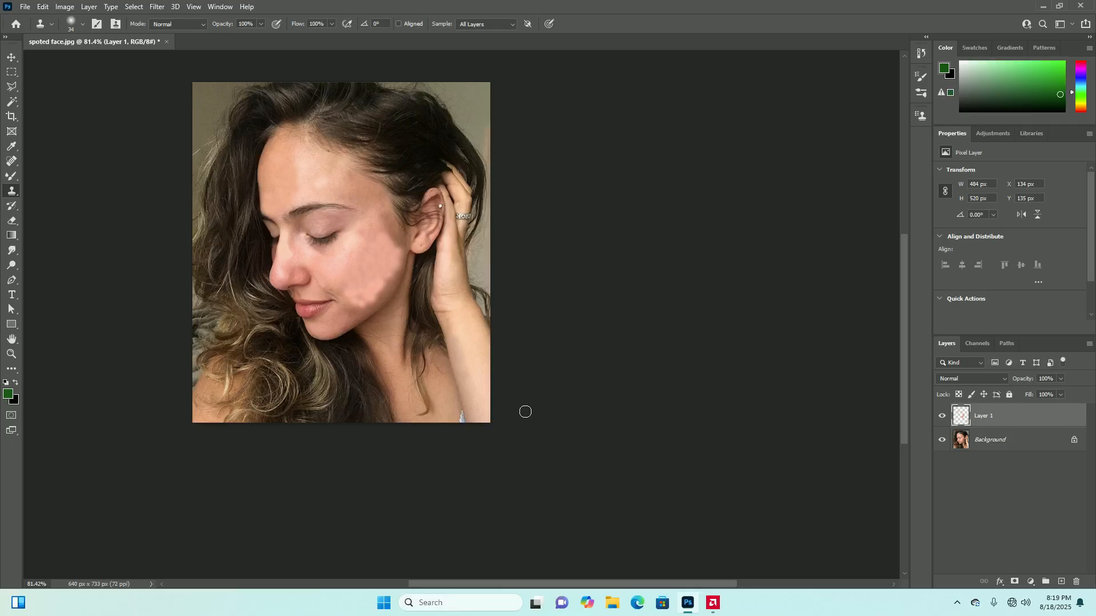
scroll(502, 343, "down", 3)
scroll(378, 386, "up", 2)
scroll(405, 365, "down", 1)
scroll(432, 345, "up", 2)
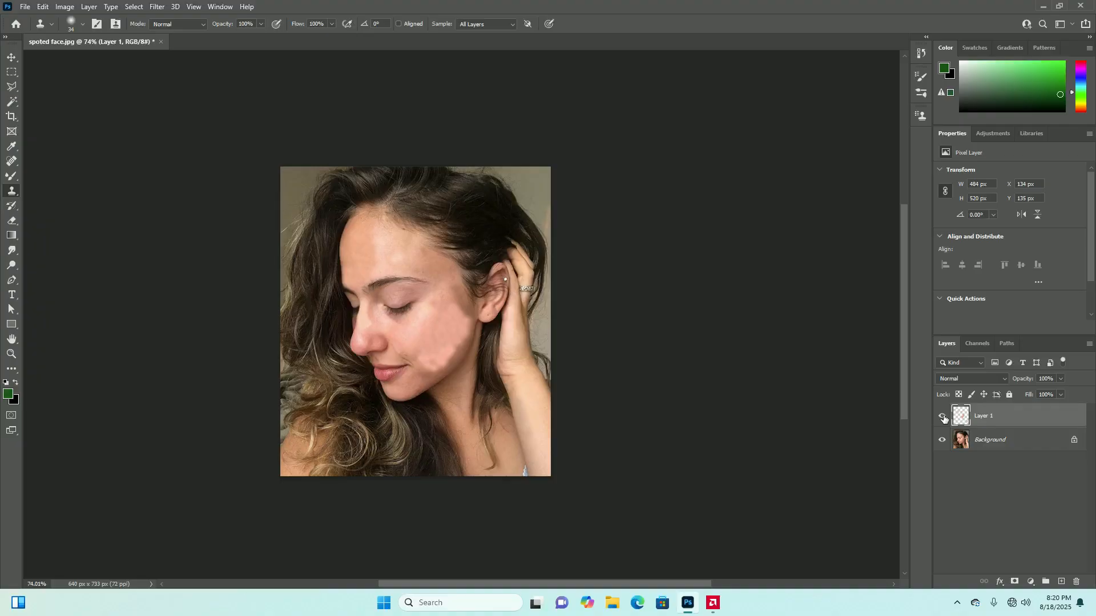
scroll(558, 354, "down", 1)
scroll(534, 374, "up", 3)
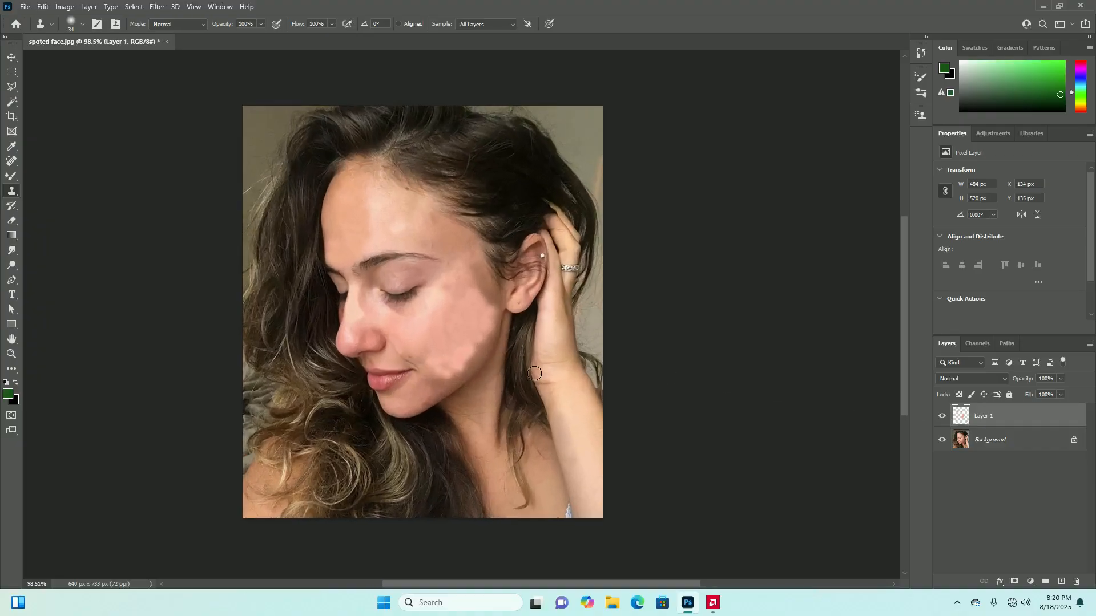
Hide and show Layer 1 to compare the original photo with the retouched version
left_click(993, 440)
left_click(987, 418)
left_click(942, 418)
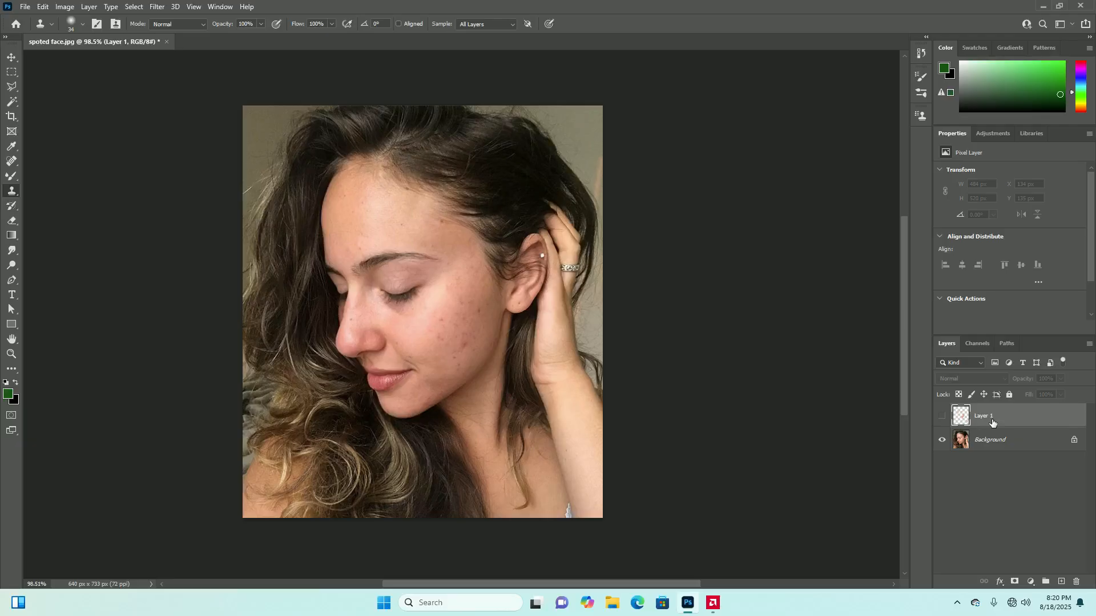
left_click(943, 417)
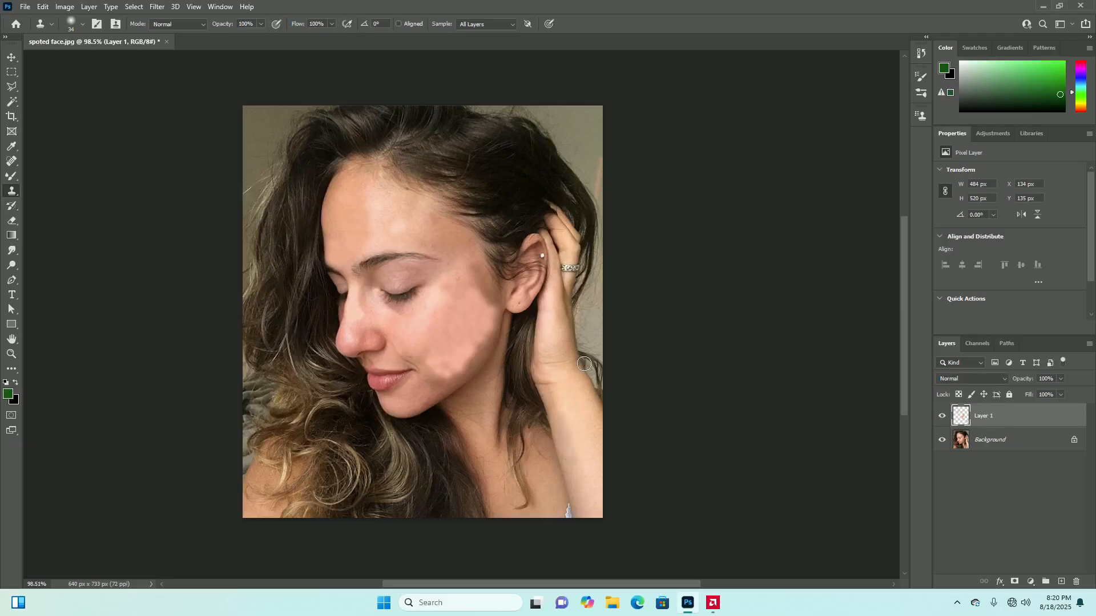
Erase the cloned patch on Layer 1 over the cheek, from beside the ear down to the jaw
key("e")
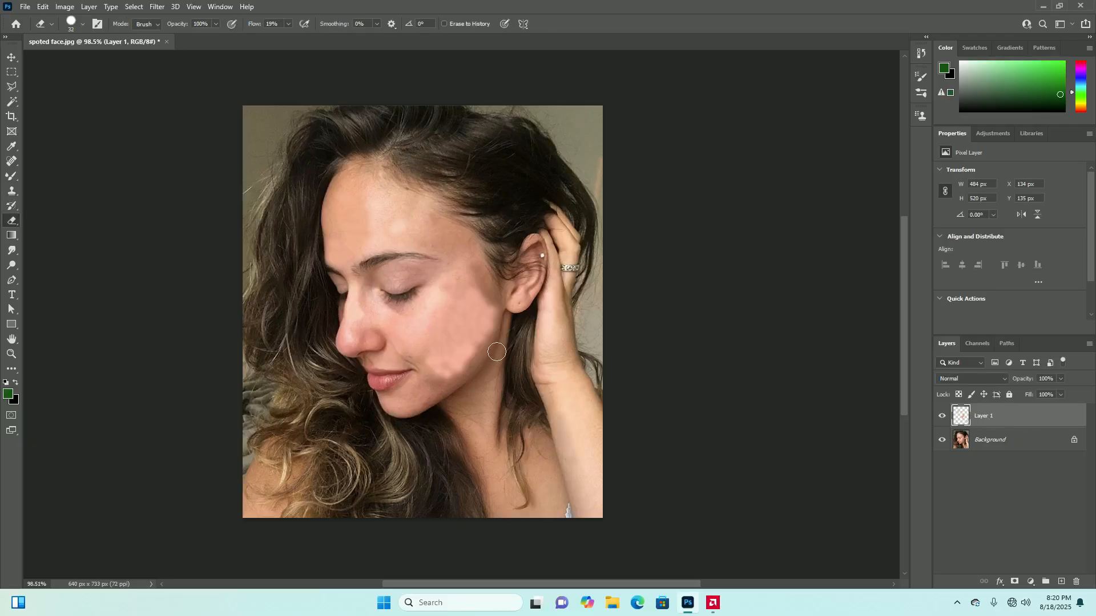
scroll(497, 352, "up", 3)
mouse_move(489, 286)
left_mouse_down()
mouse_move(492, 325)
mouse_move(489, 308)
mouse_move(468, 328)
mouse_move(468, 276)
mouse_move(468, 358)
mouse_move(472, 255)
mouse_move(413, 309)
mouse_move(395, 386)
mouse_move(448, 294)
mouse_move(407, 396)
mouse_move(461, 305)
mouse_move(436, 391)
left_mouse_up()
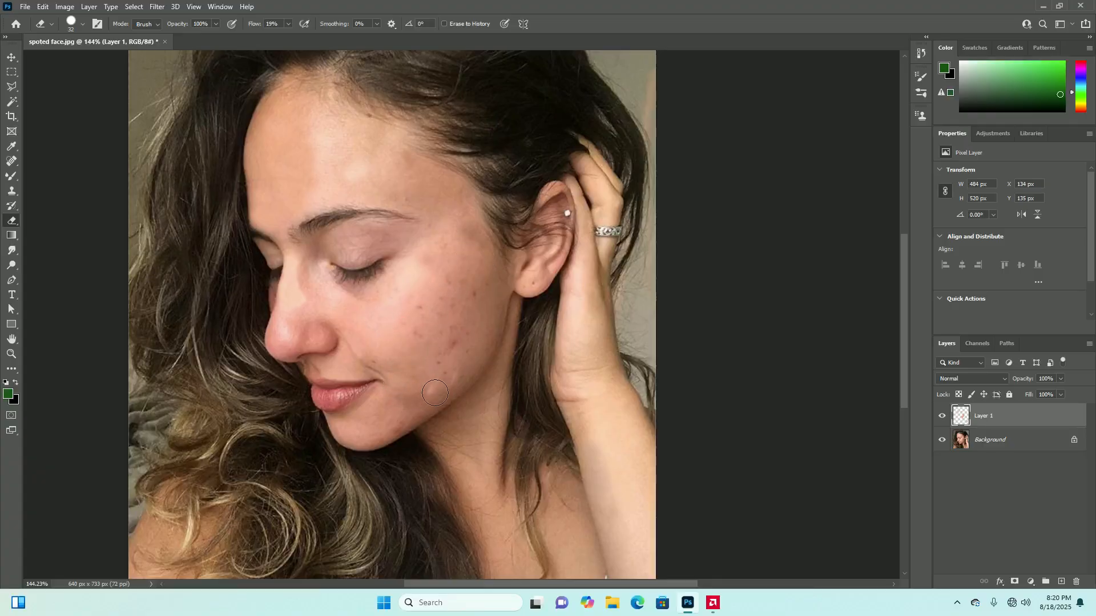
scroll(446, 348, "down", 5)
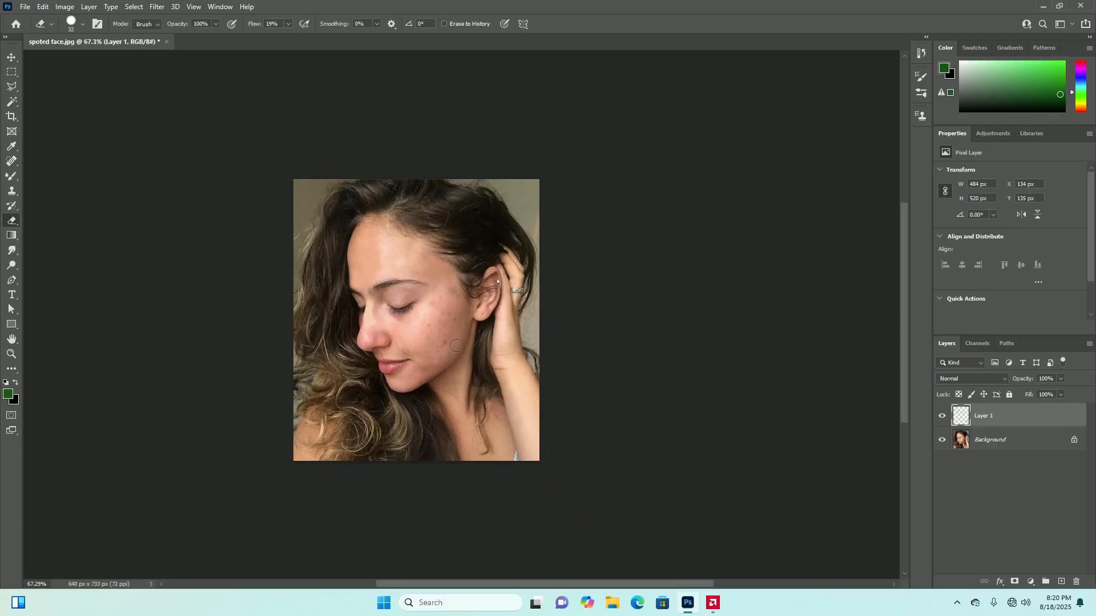
scroll(356, 299, "up", 4)
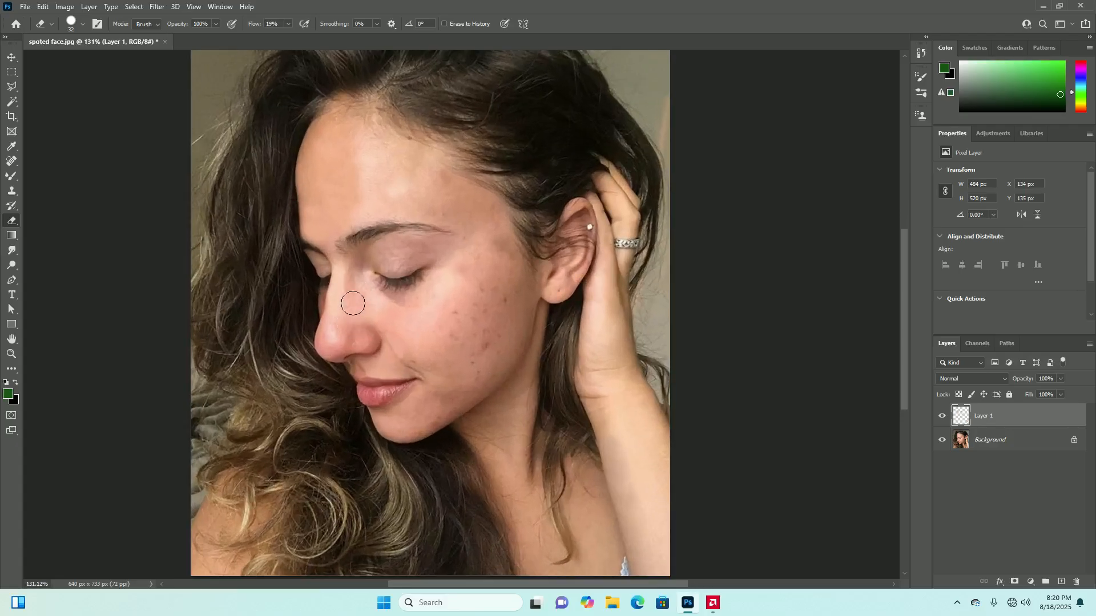
Set the Eraser to 42% flow and 35% opacity, and partly erase the cloned retouching on the bridge of the nose
scroll(353, 304, "up", 4)
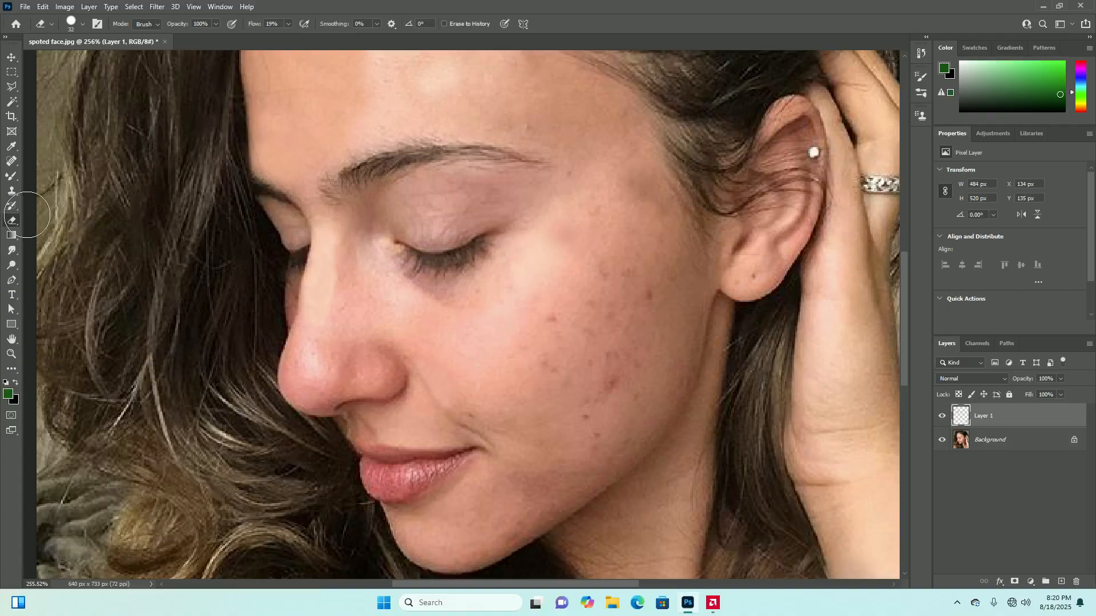
left_click(216, 23)
left_click(289, 25)
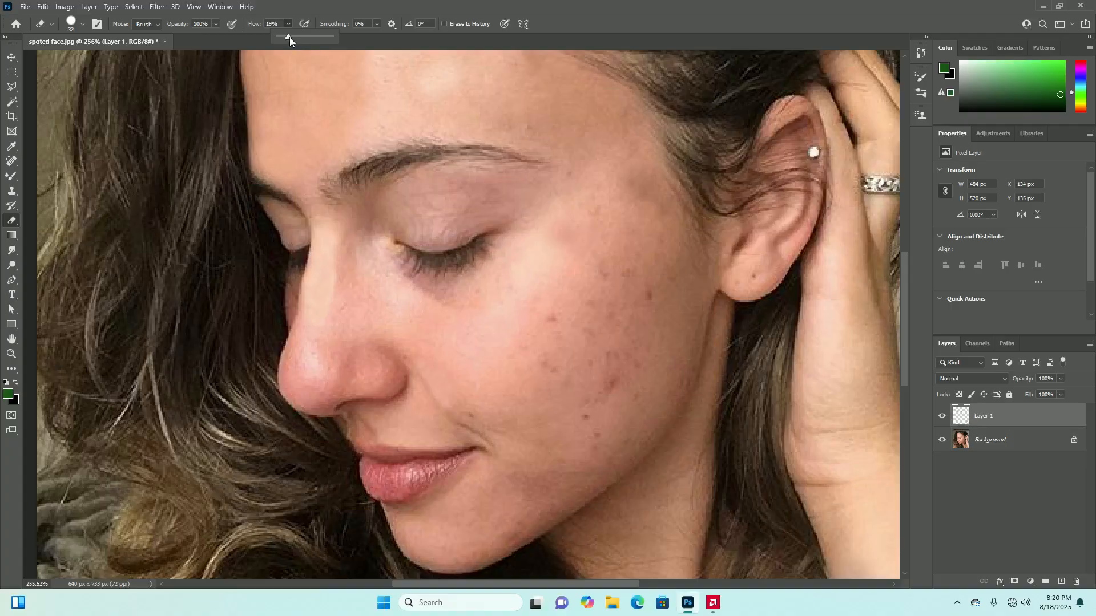
left_click_drag(330, 37, 301, 44)
left_click(216, 25)
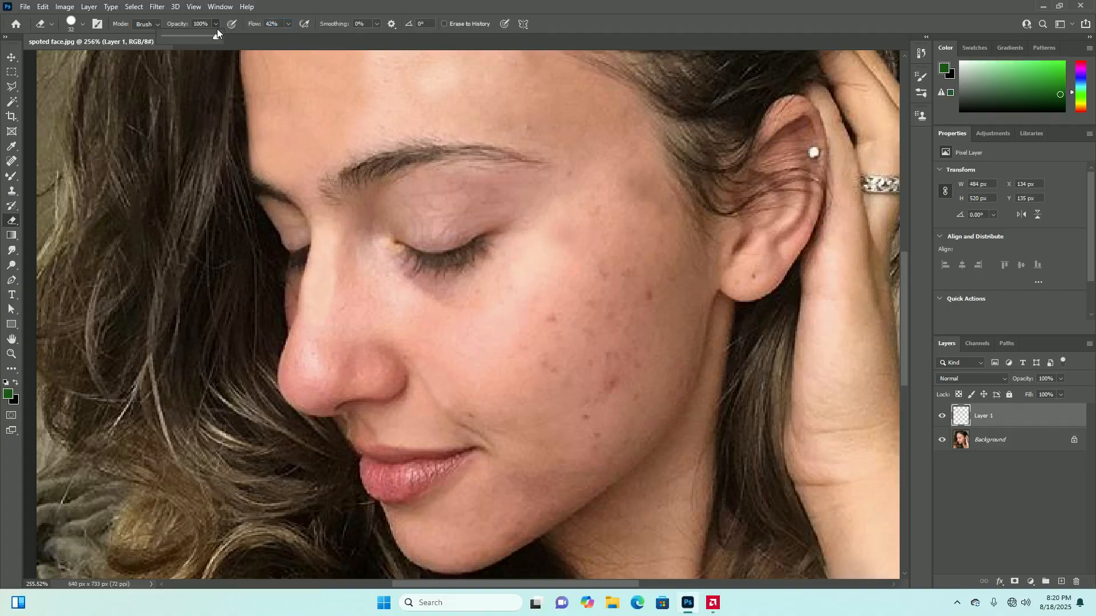
left_click_drag(183, 46, 182, 45)
left_click(216, 23)
mouse_move(346, 294)
left_mouse_down()
mouse_move(345, 279)
mouse_move(338, 336)
mouse_move(345, 253)
mouse_move(347, 309)
left_mouse_up()
Examine the nose, cheek and forearm at several magnifications to judge how the partly erased retouching blends in
scroll(348, 308, "down", 11)
scroll(453, 339, "up", 3)
scroll(360, 301, "up", 4)
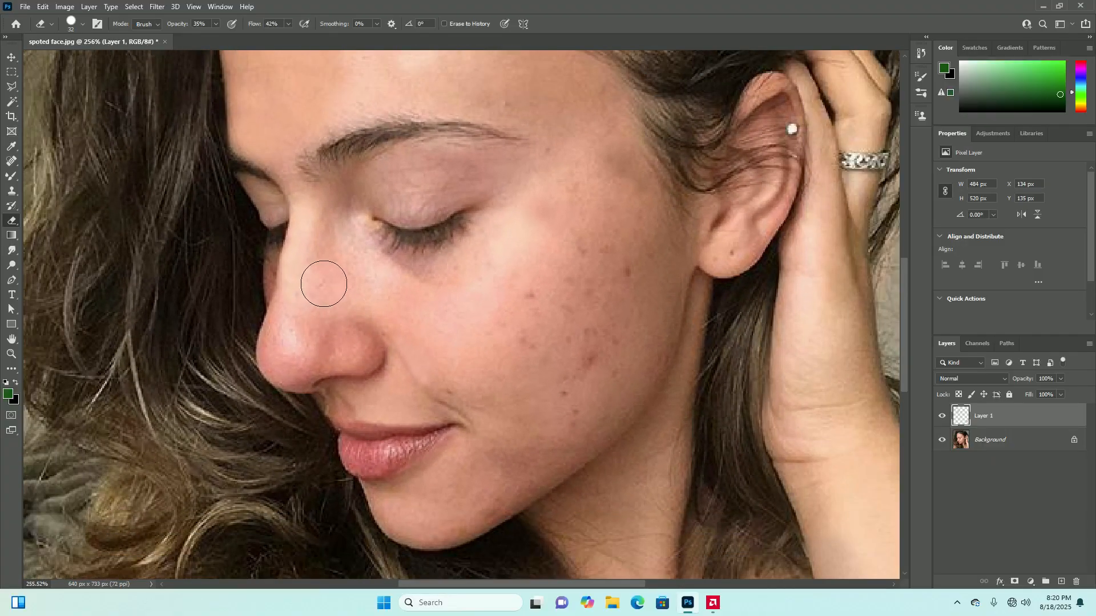
scroll(374, 278, "down", 2)
scroll(399, 288, "down", 2)
scroll(422, 300, "up", 2)
scroll(335, 247, "up", 3)
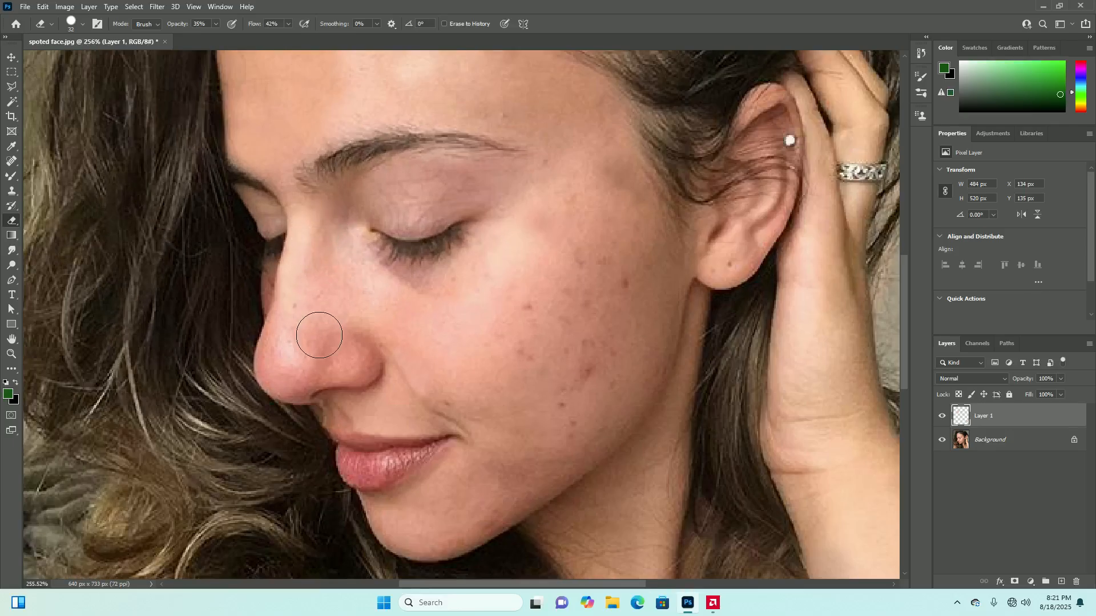
scroll(306, 320, "down", 4)
scroll(467, 398, "up", 1)
scroll(433, 389, "down", 1)
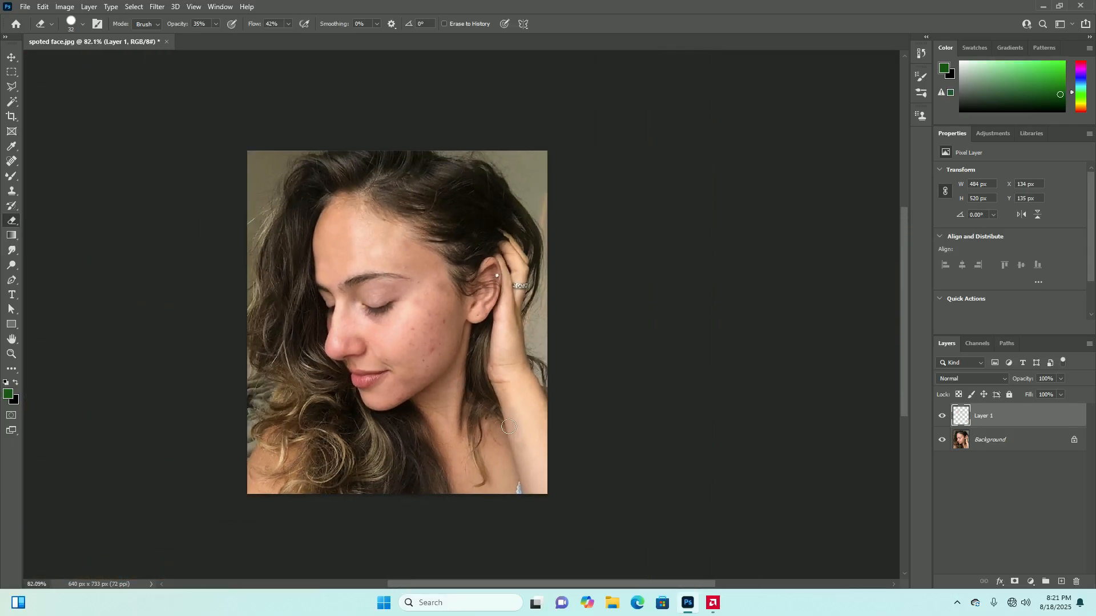
scroll(548, 488, "up", 4)
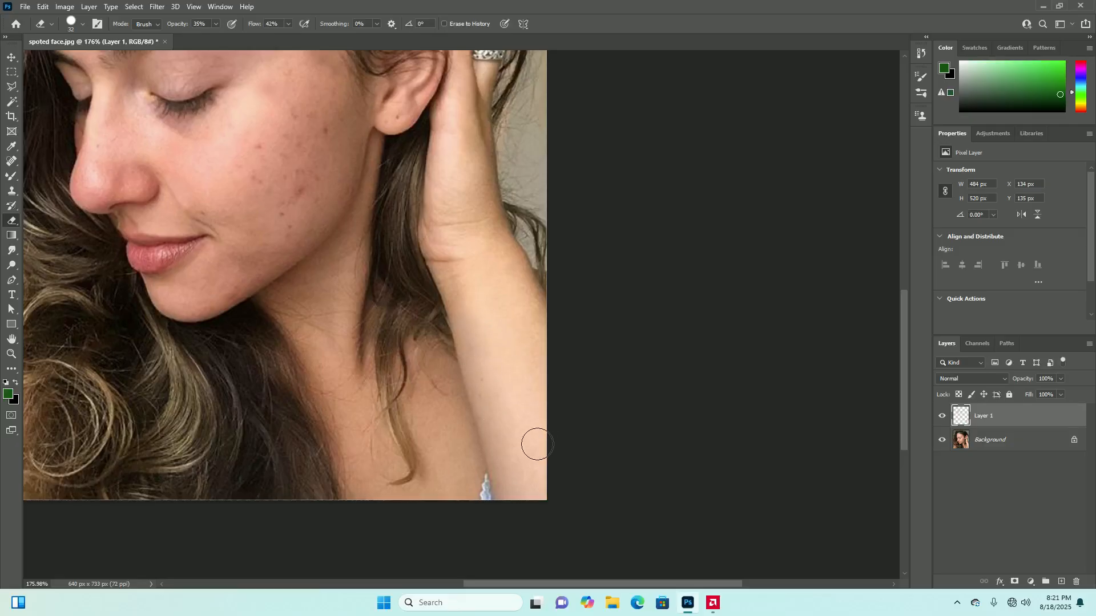
scroll(488, 399, "down", 5)
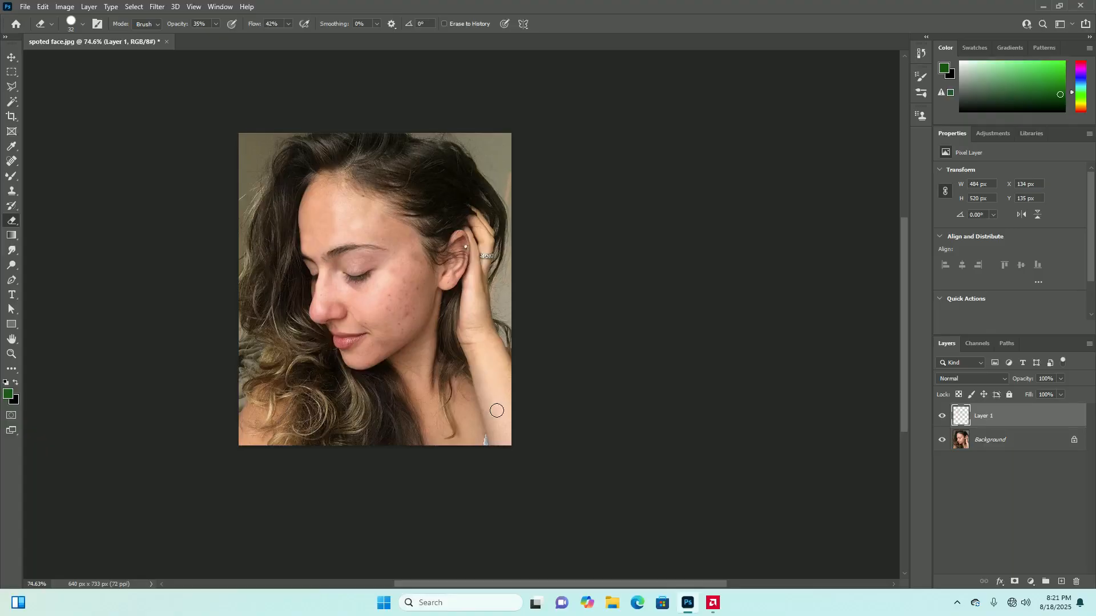
scroll(395, 336, "up", 2)
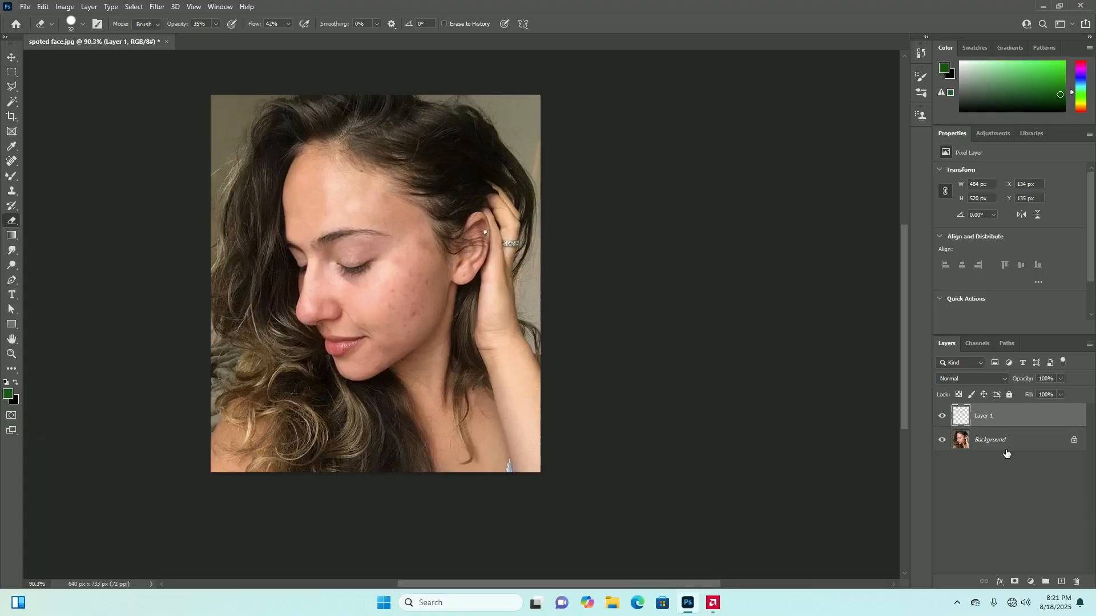
scroll(393, 260, "up", 3)
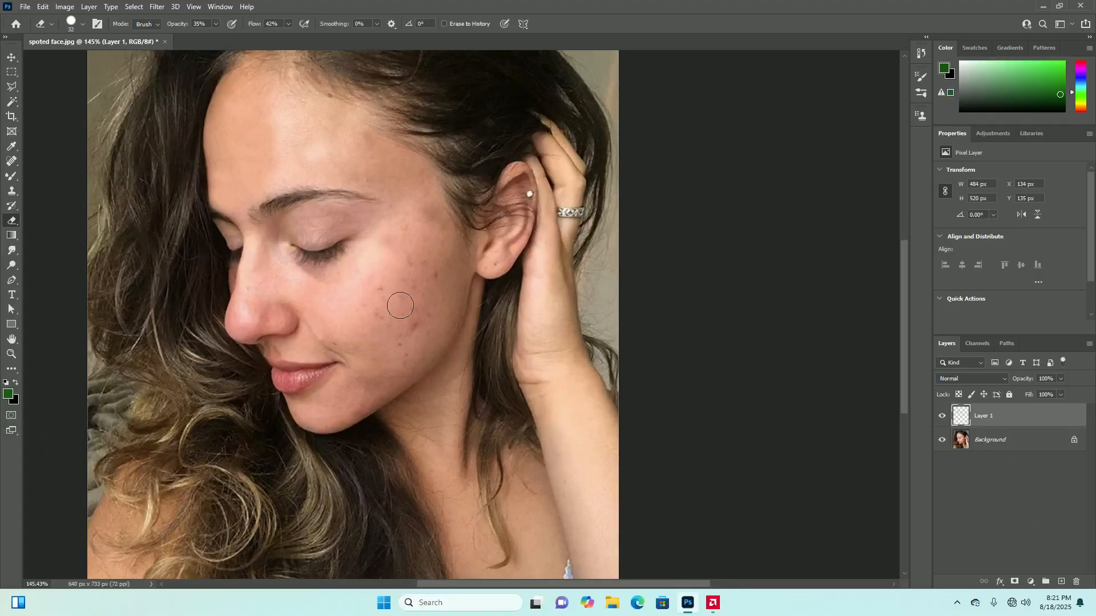
scroll(396, 306, "down", 2)
scroll(440, 311, "up", 2)
scroll(363, 314, "up", 1)
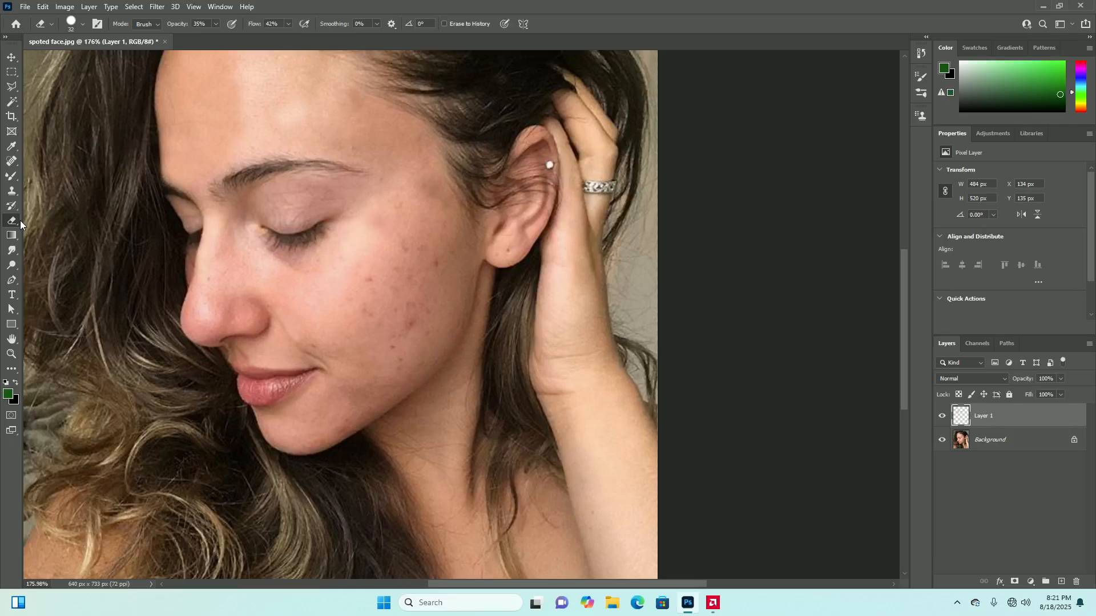
Clone clear skin sampled beside the nose over the cheek's blemishes with the Clone Stamp, undoing the first misplaced dab
left_click(11, 193)
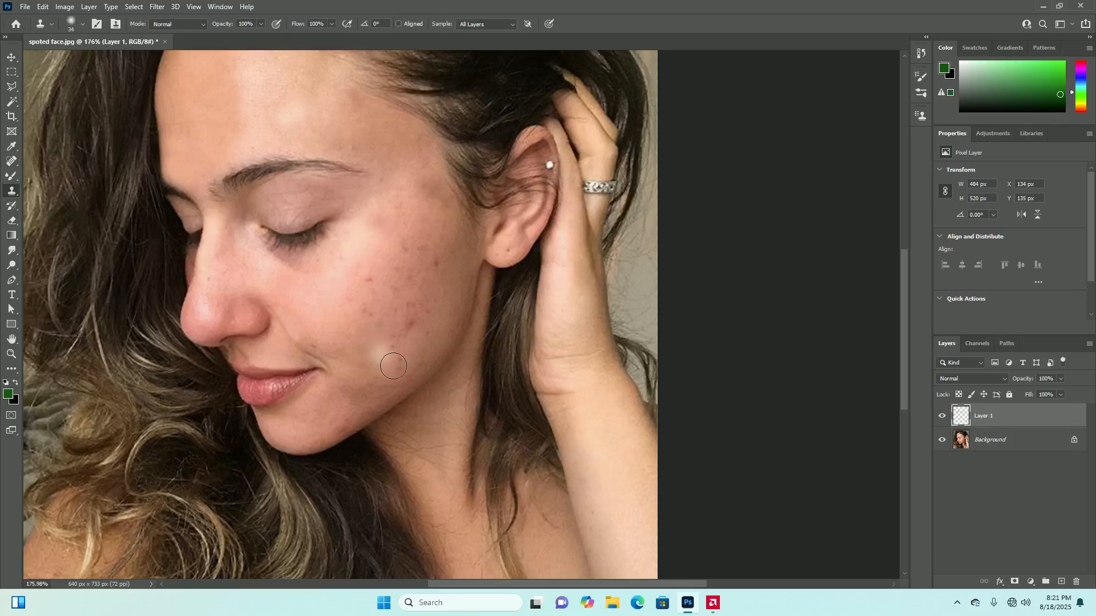
left_click(354, 343)
key("ctrl+z")
left_click(317, 294, "alt")
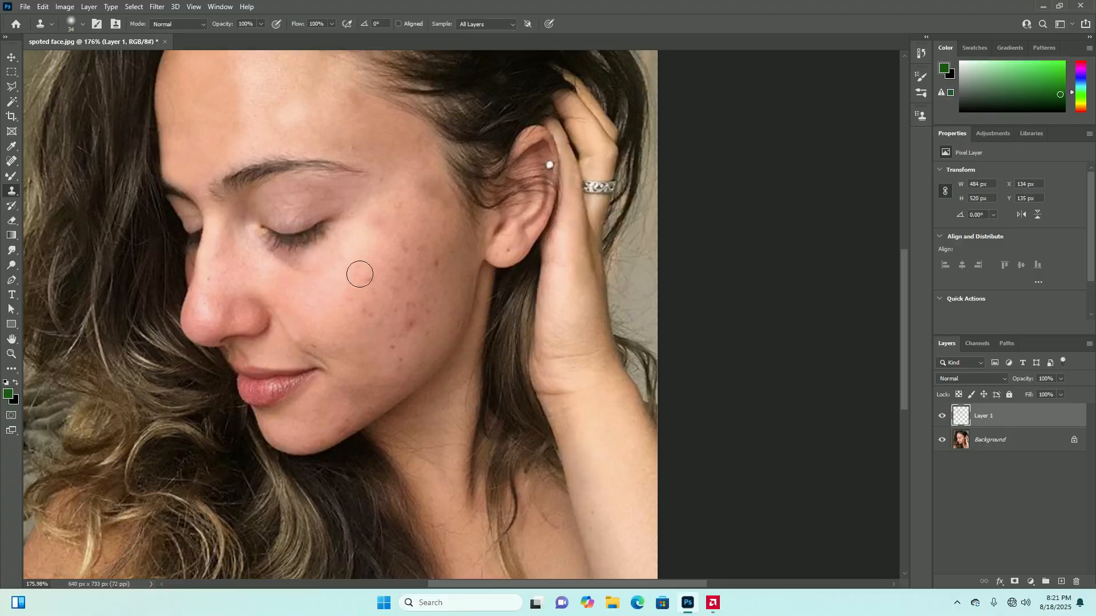
mouse_move(373, 276)
left_mouse_down()
mouse_move(368, 306)
mouse_move(354, 302)
mouse_move(401, 266)
mouse_move(375, 316)
mouse_move(404, 308)
mouse_move(410, 324)
mouse_move(399, 342)
mouse_move(435, 263)
mouse_move(406, 267)
mouse_move(427, 334)
mouse_move(416, 270)
mouse_move(425, 289)
mouse_move(406, 320)
mouse_move(402, 296)
left_mouse_up()
Soften the pale cloned spots across the cheek with the partly transparent Eraser so they blend into the skin
key("e")
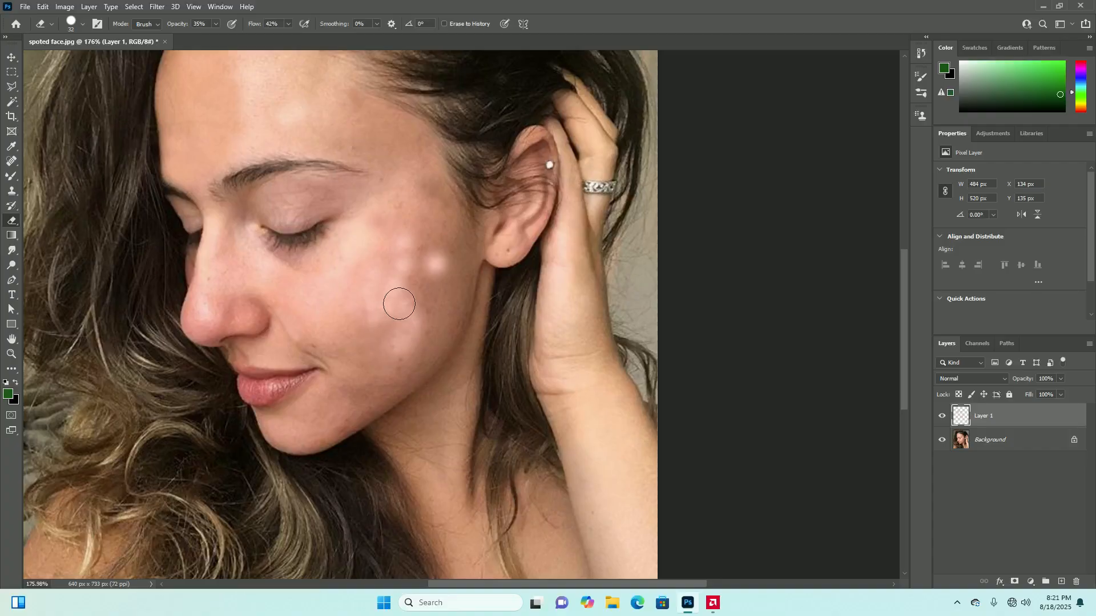
mouse_move(371, 307)
left_mouse_down()
mouse_move(369, 299)
mouse_move(373, 324)
left_mouse_up()
left_click(438, 265)
mouse_move(437, 265)
left_mouse_down()
mouse_move(407, 242)
mouse_move(400, 288)
left_mouse_up()
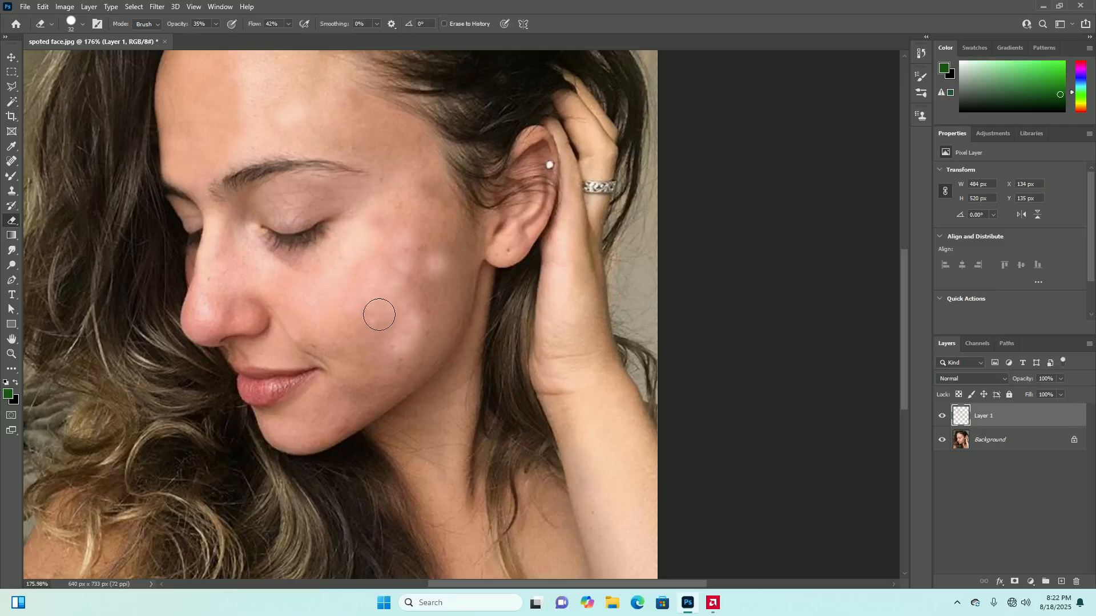
mouse_move(398, 312)
left_mouse_down()
mouse_move(400, 350)
mouse_move(381, 349)
mouse_move(416, 326)
left_mouse_up()
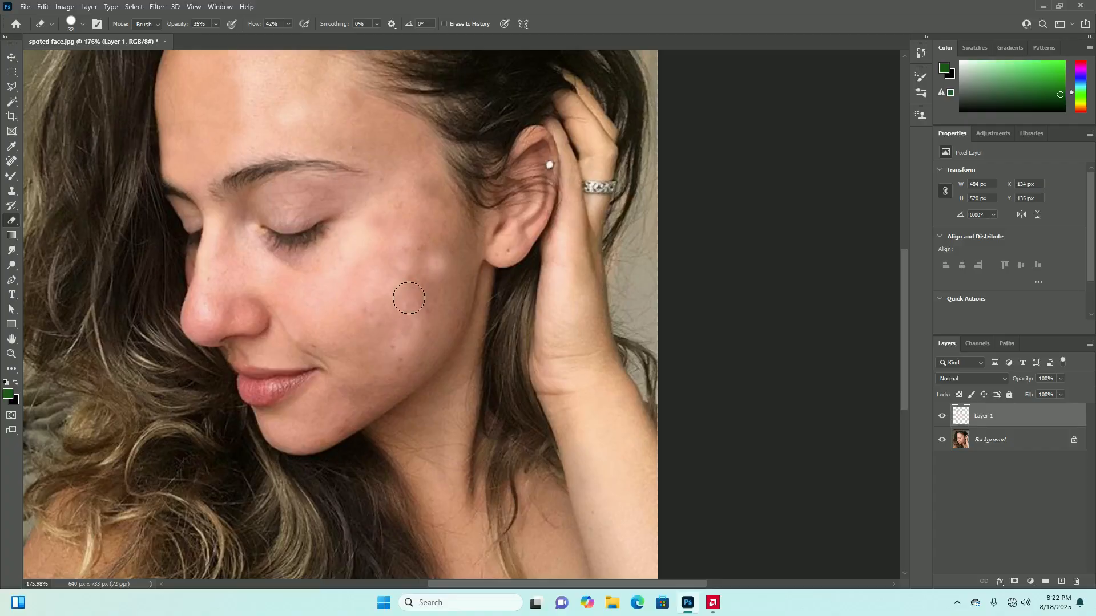
scroll(439, 330, "down", 2)
scroll(440, 330, "down", 1)
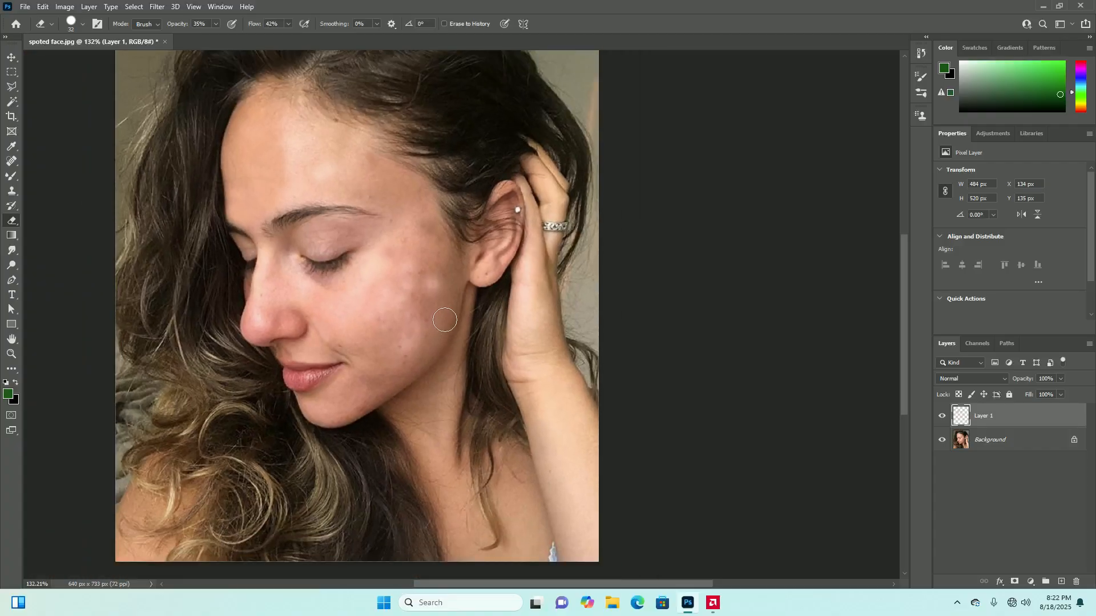
Clone clear skin sampled beside the corner of the mouth over the blemishes on the lower cheek with the Clone Stamp
scroll(436, 303, "up", 3)
scroll(382, 255, "up", 1)
scroll(390, 315, "up", 1)
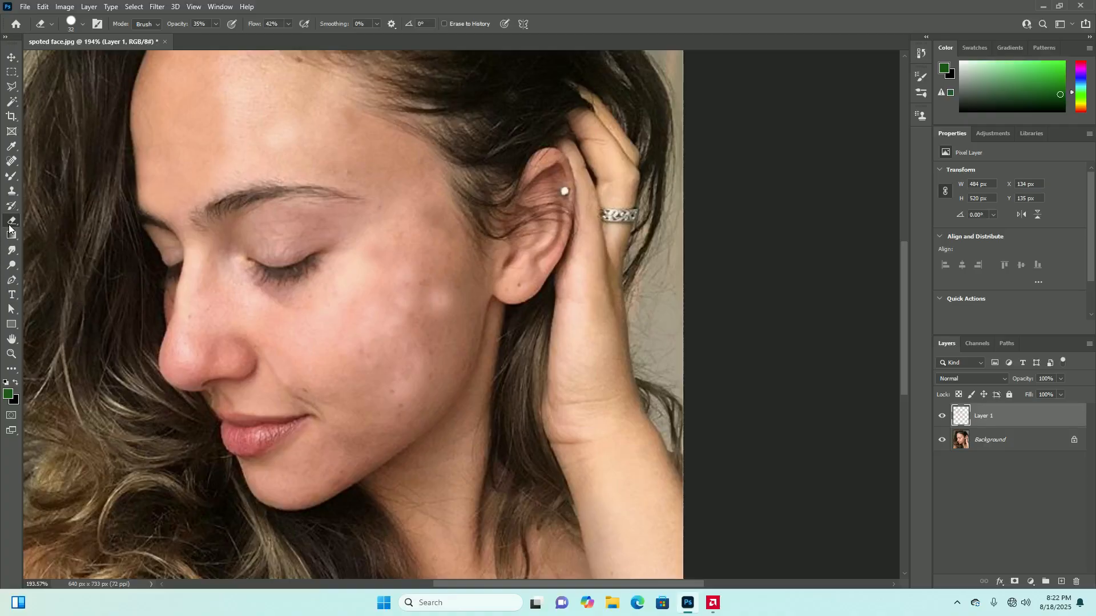
left_click(13, 193)
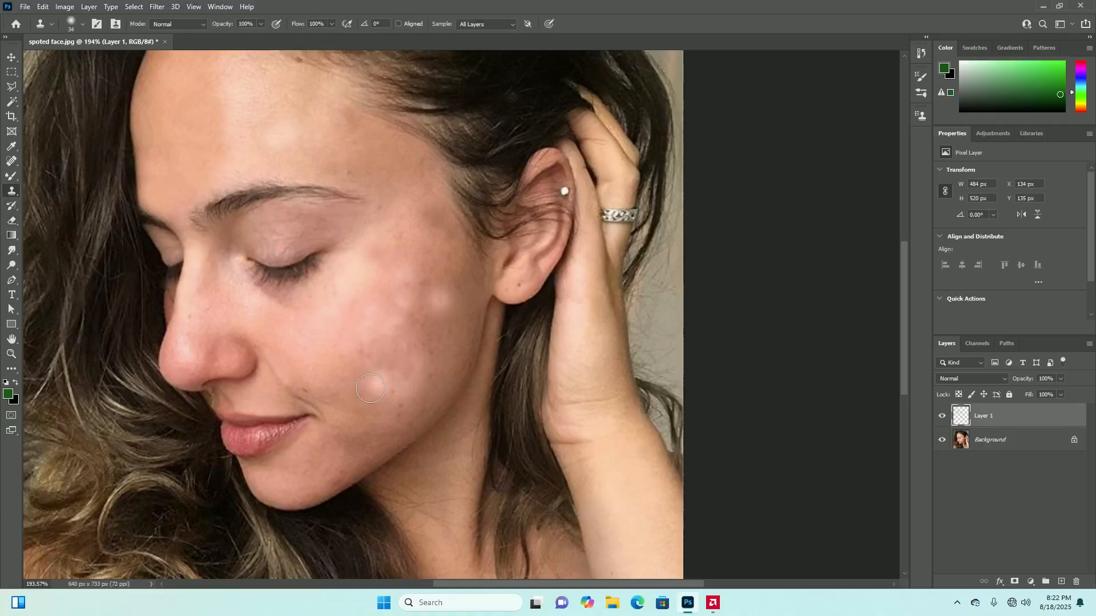
scroll(379, 331, "down", 2)
scroll(374, 384, "up", 3)
left_click(344, 372, "alt")
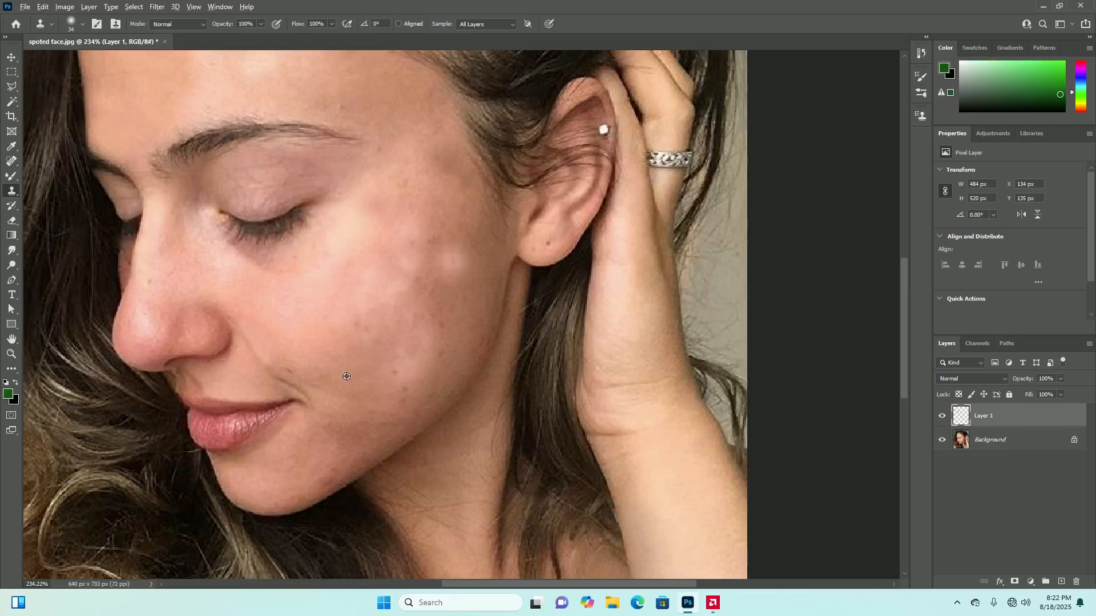
left_click(410, 389)
left_click(437, 383)
Clone smooth skin over the marks along the jaw and chin, undoing and repainting the stroke that leaves a dark smudge
left_click_drag(371, 438, 340, 435)
left_click(370, 426)
left_click(352, 438)
left_click(338, 483)
left_click(331, 475)
left_click(363, 460)
left_click(345, 475)
left_click(389, 446)
left_click(389, 438)
mouse_move(403, 423)
left_mouse_down()
mouse_move(360, 461)
mouse_move(332, 464)
left_mouse_up()
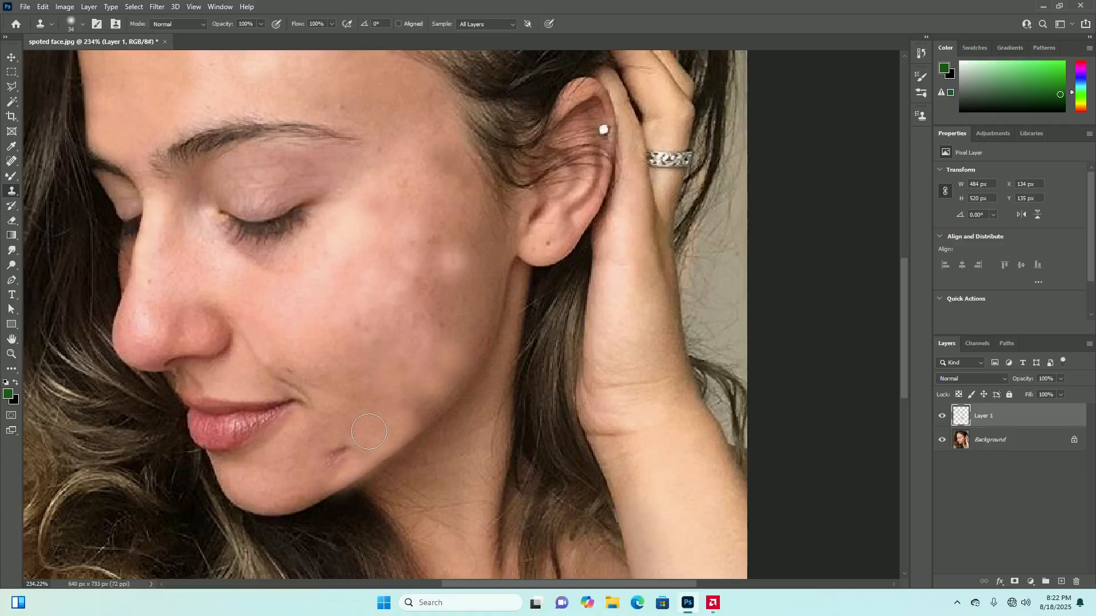
key("ctrl+z")
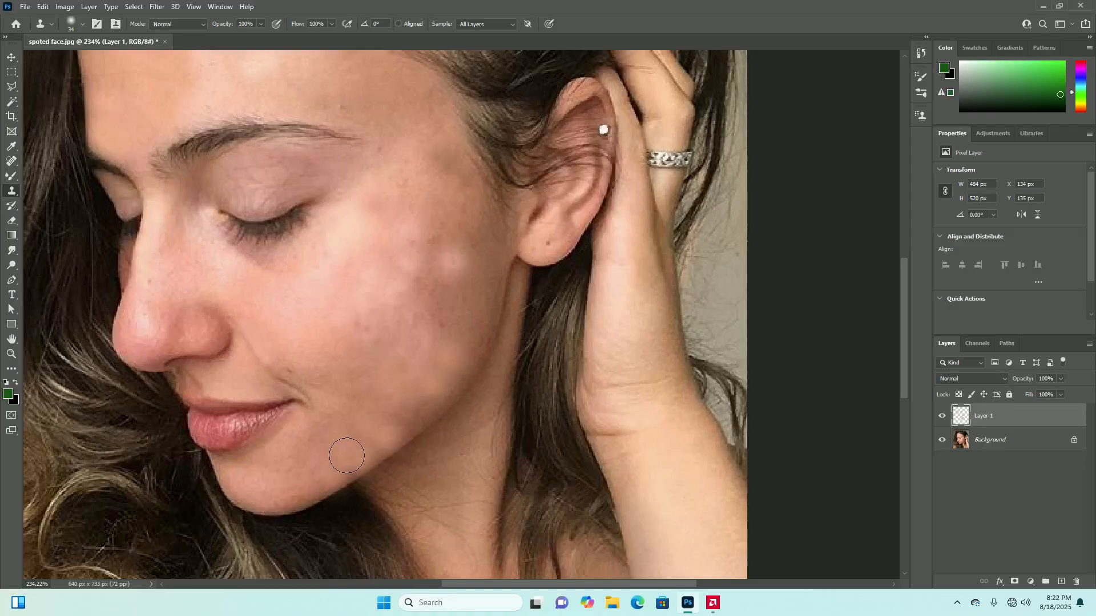
left_click_drag(346, 457, 369, 446)
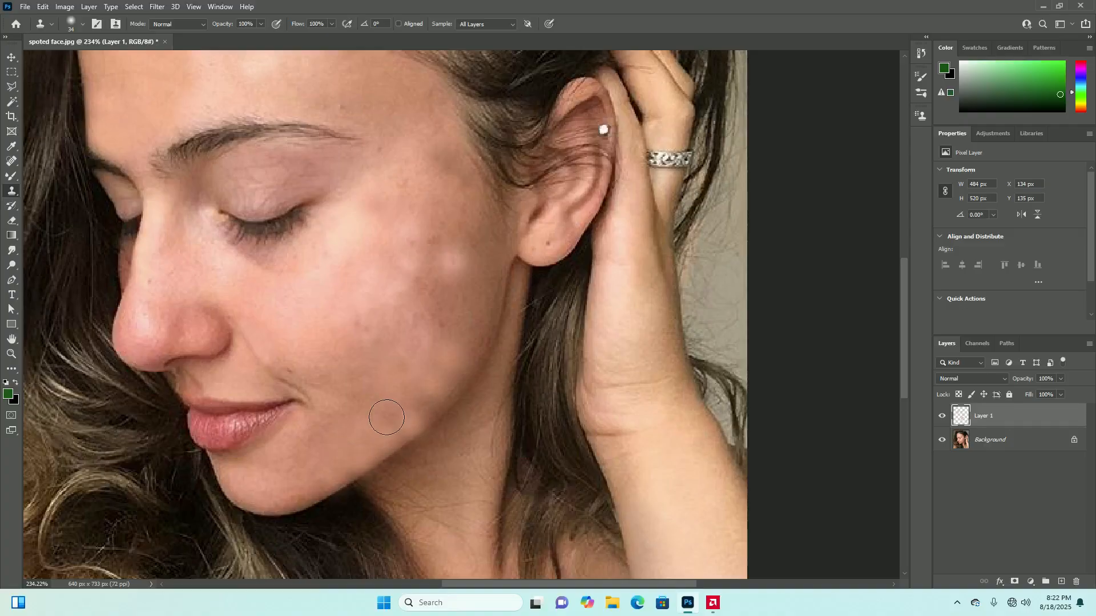
Examine the cheek, jaw and chin at several magnifications to judge how the cloned skin blends in
scroll(421, 407, "down", 4)
scroll(400, 362, "up", 3)
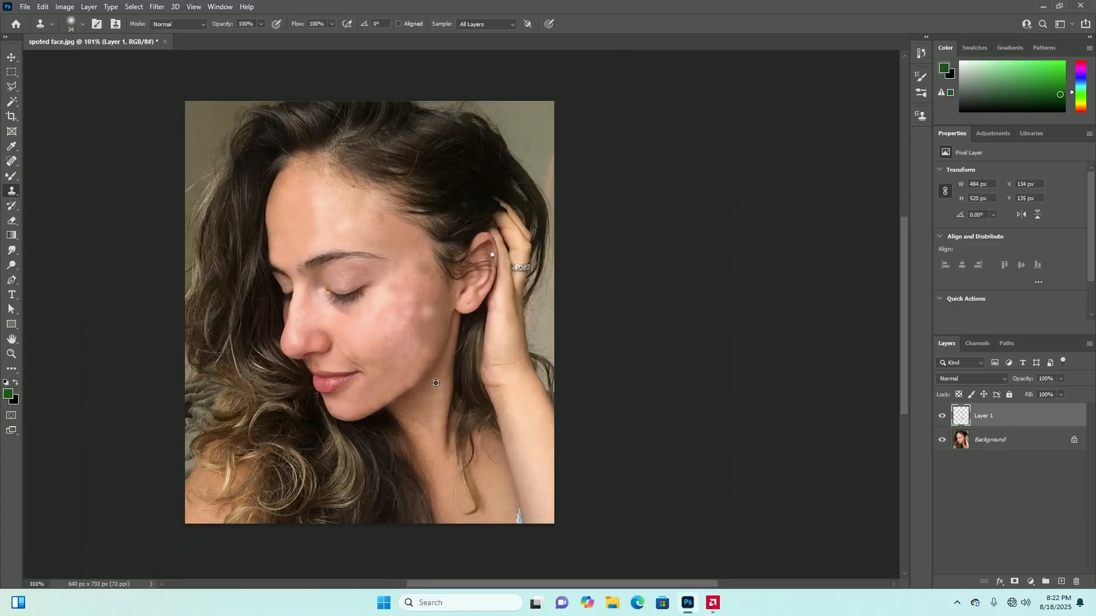
scroll(400, 372, "up", 2)
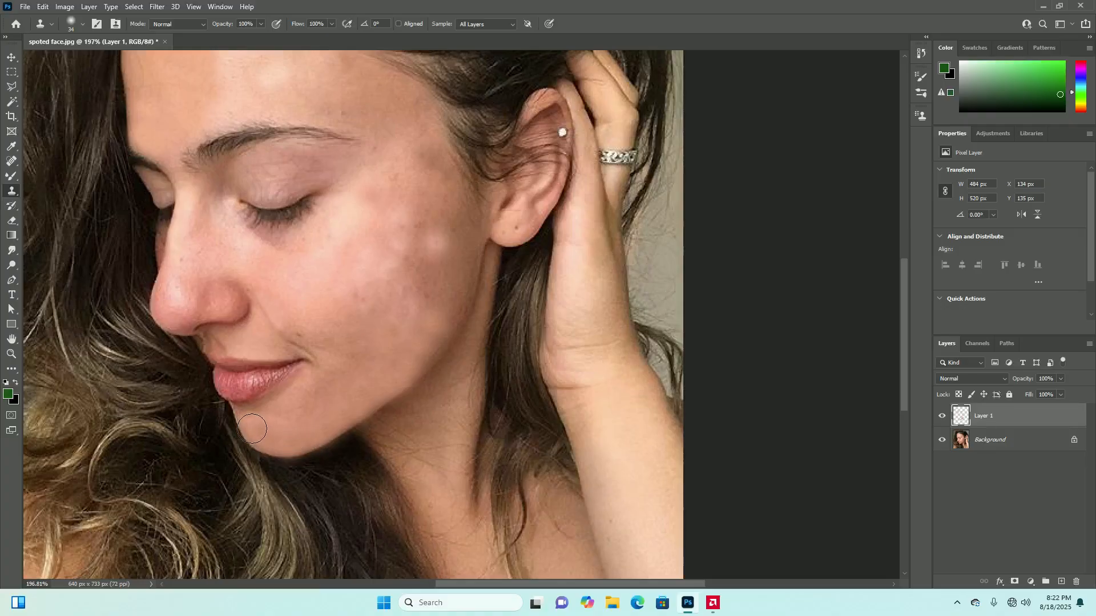
scroll(288, 406, "up", 3)
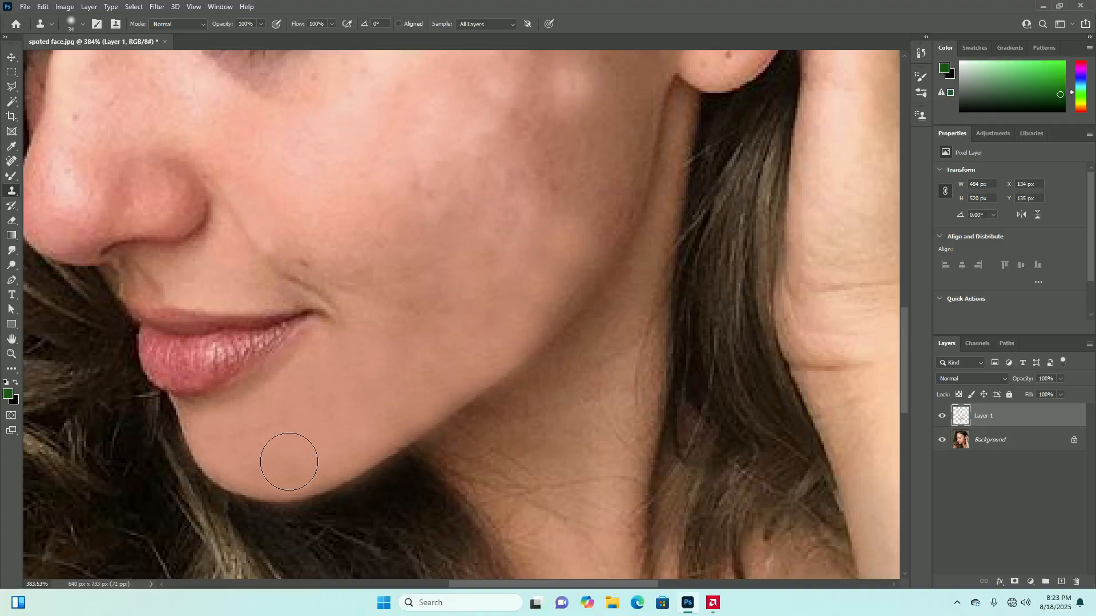
scroll(288, 456, "down", 6)
scroll(371, 400, "up", 3)
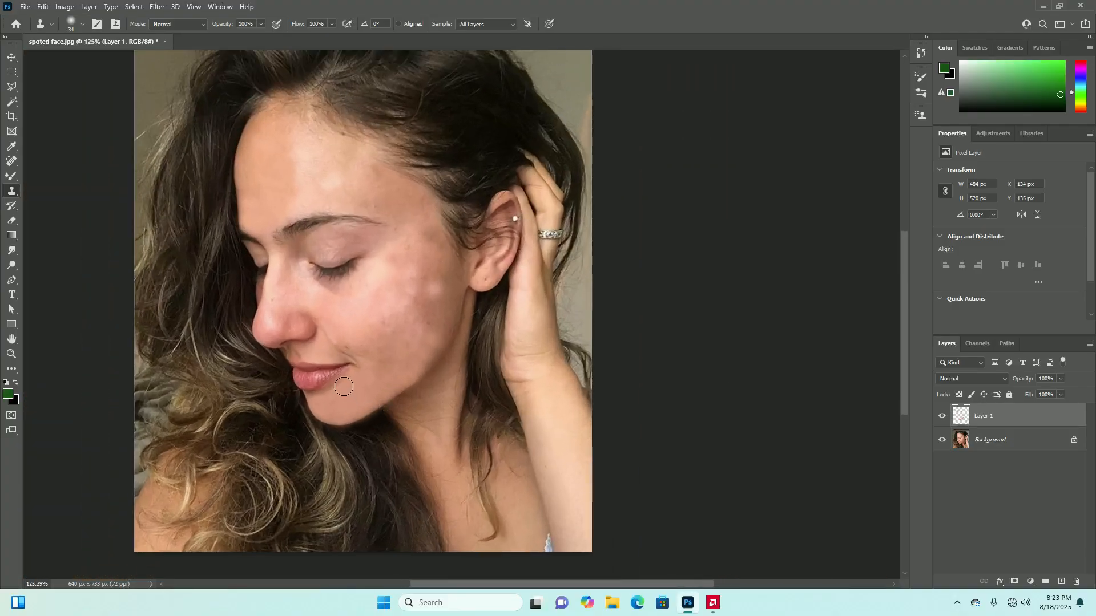
scroll(371, 368, "down", 4)
scroll(409, 309, "up", 3)
scroll(409, 310, "up", 1)
scroll(417, 318, "down", 1)
scroll(425, 328, "up", 1)
scroll(401, 342, "up", 1)
scroll(398, 320, "down", 1)
scroll(395, 297, "up", 1)
scroll(392, 274, "down", 1)
scroll(390, 255, "down", 1)
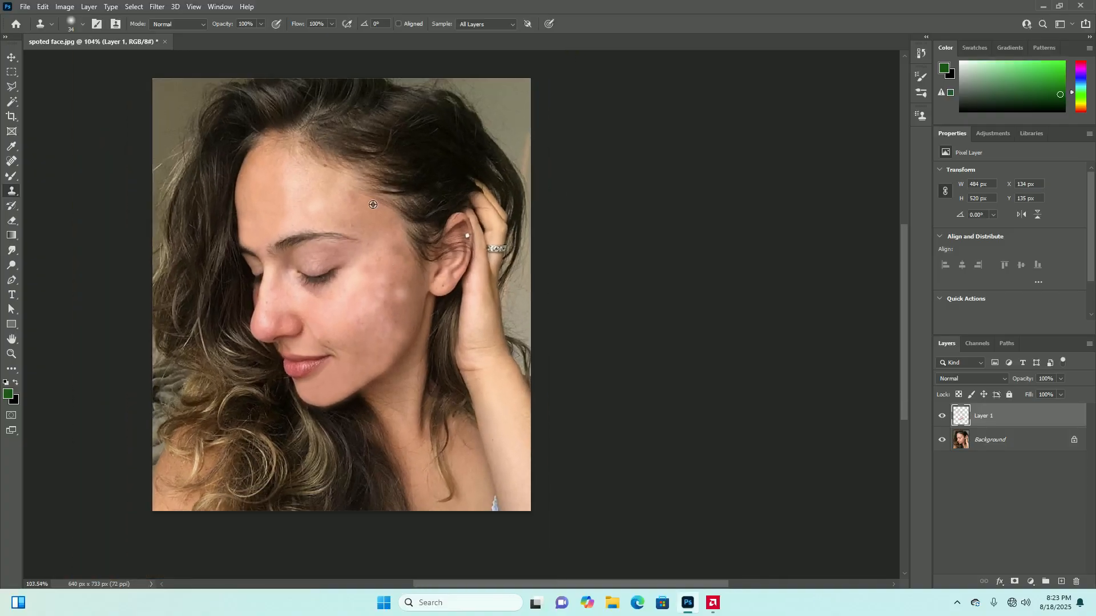
Sample clear skin on the forehead as the clone source, and review the overlay options in the Clone Source settings
scroll(382, 234, "up", 2)
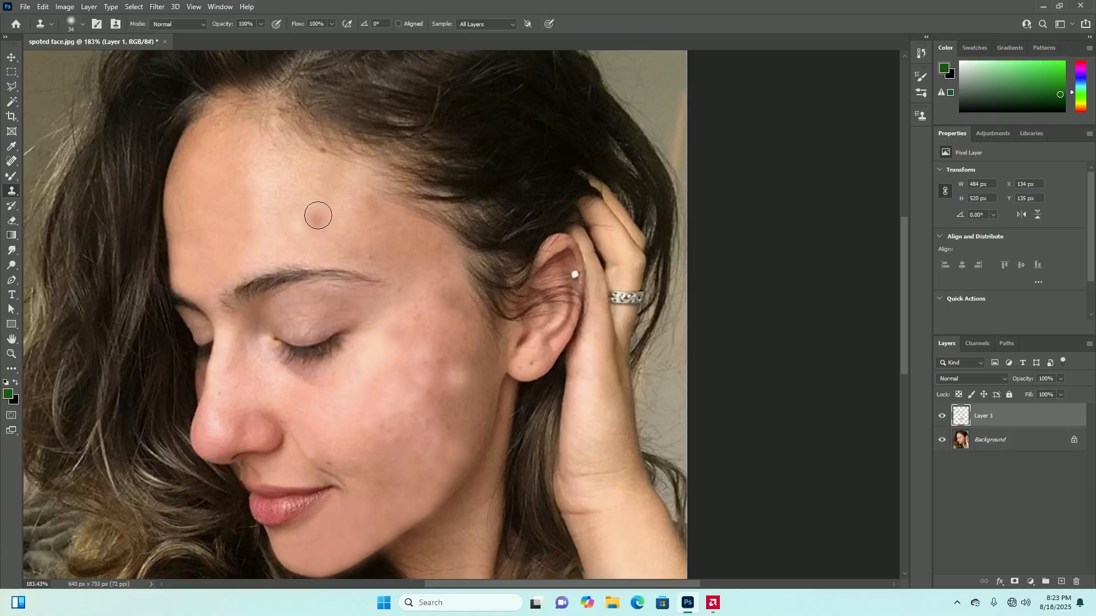
left_click(224, 197, "alt")
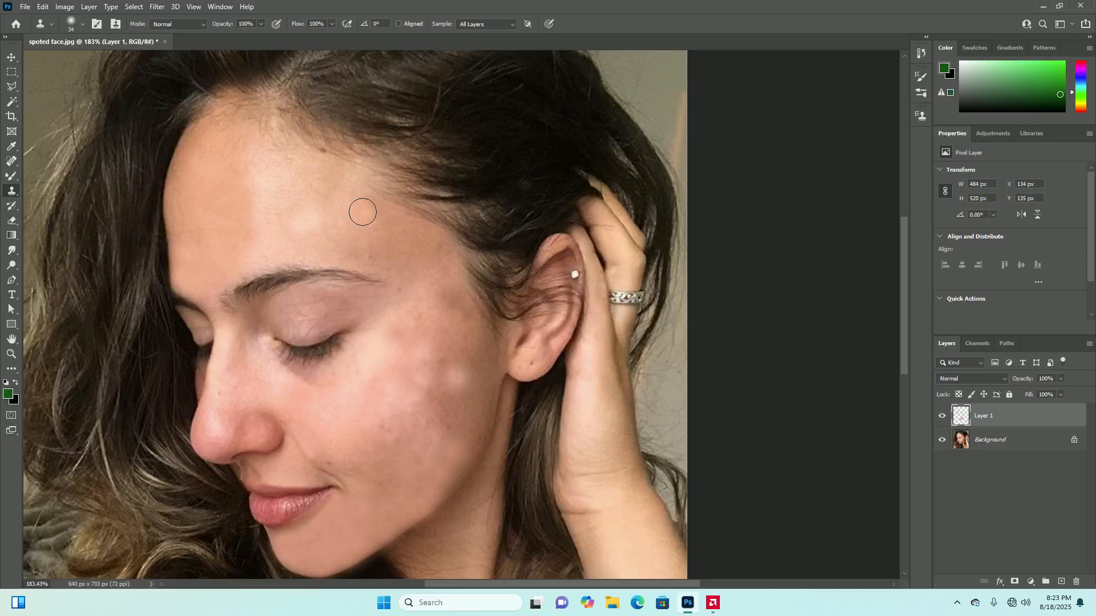
left_click(229, 6)
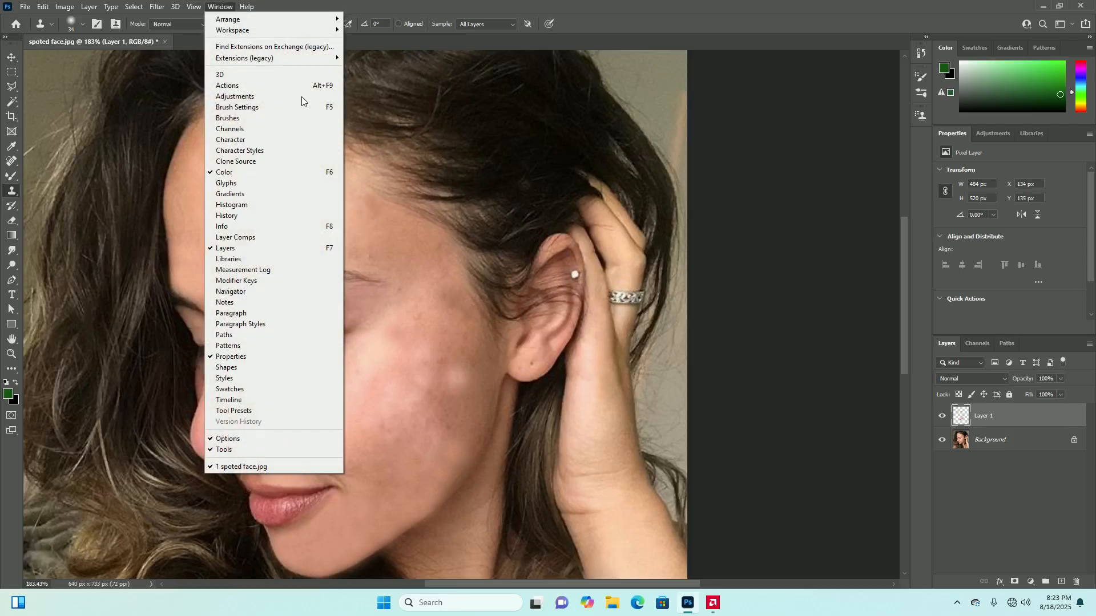
left_click(271, 161)
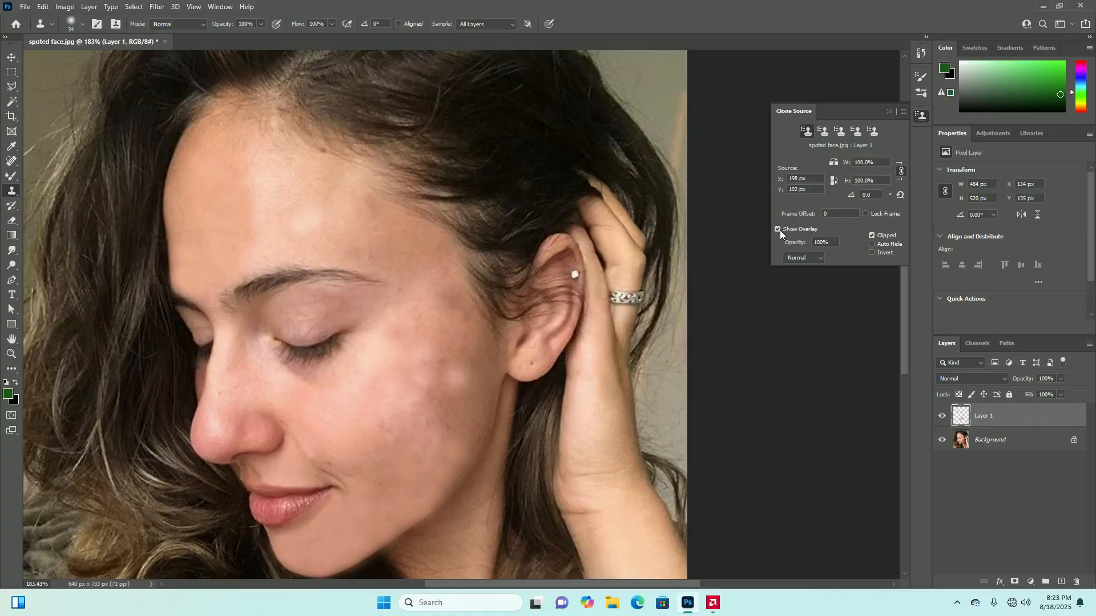
left_click(890, 112)
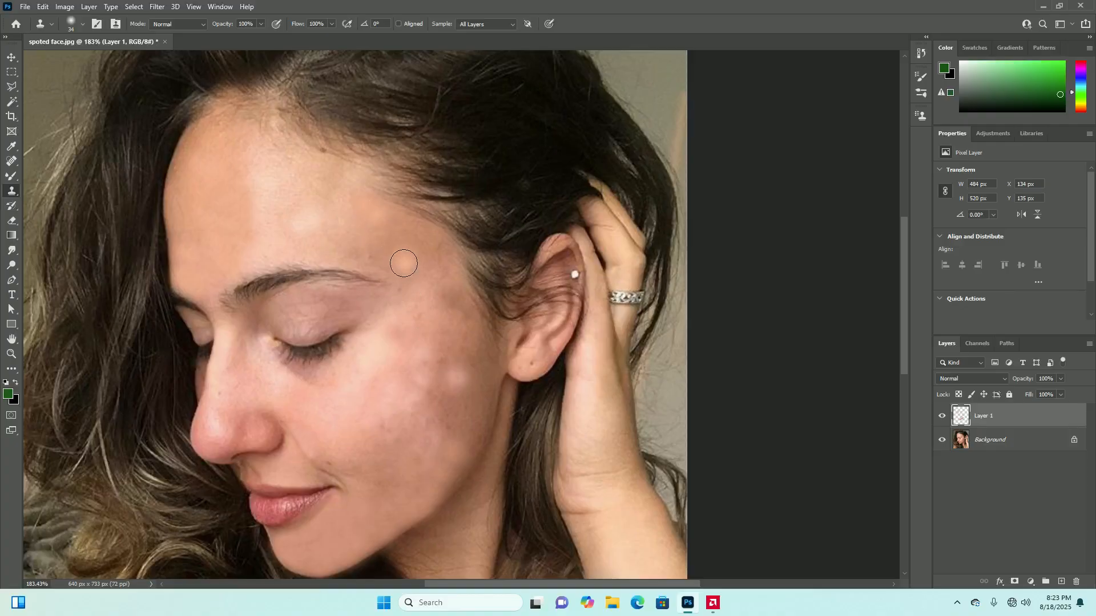
Clone forehead skin over the uneven patch above the outer end of the eyebrow, using the Eraser to soften it
left_click(365, 257)
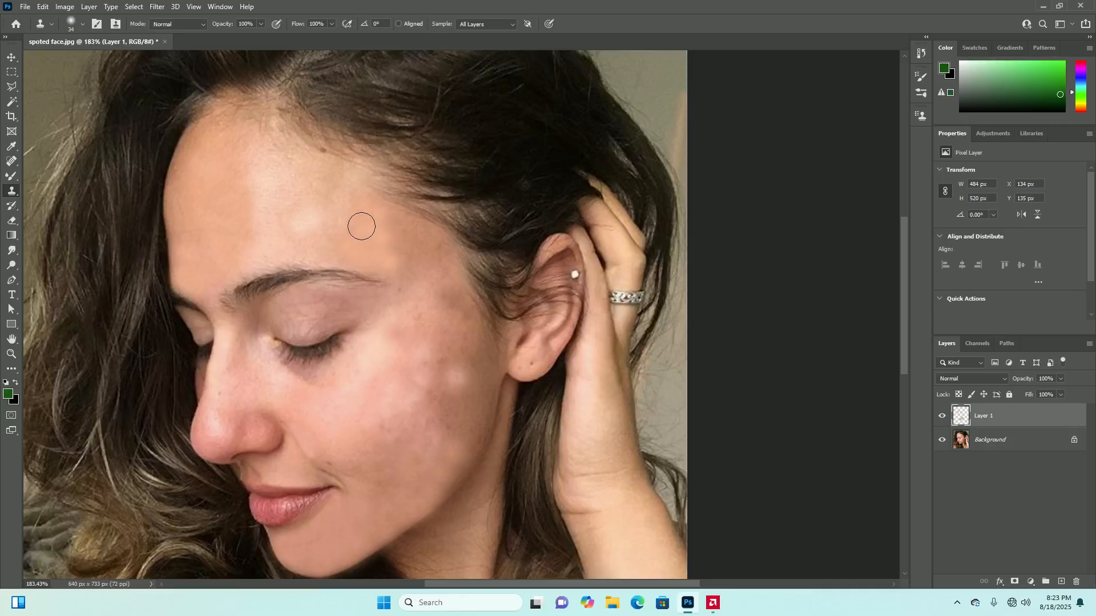
left_click(369, 239)
key("e")
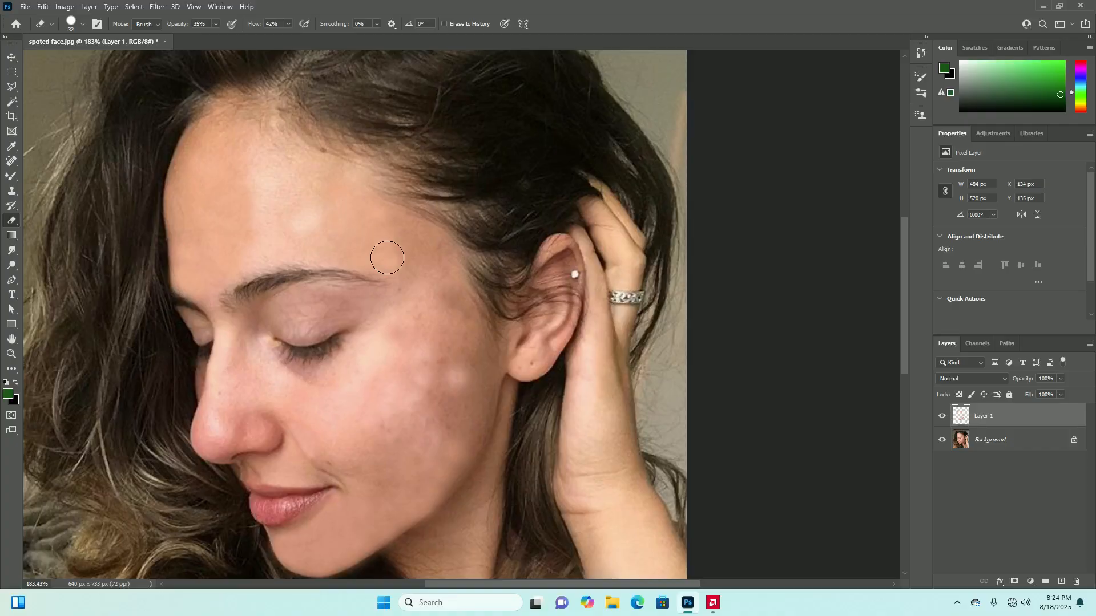
scroll(423, 299, "down", 3)
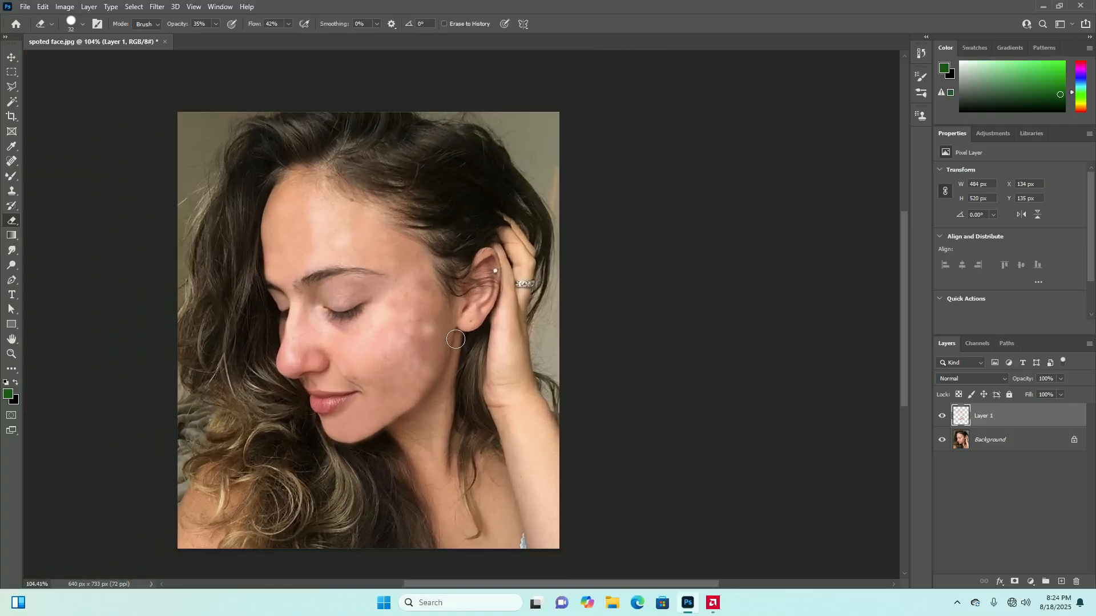
scroll(388, 248, "up", 3)
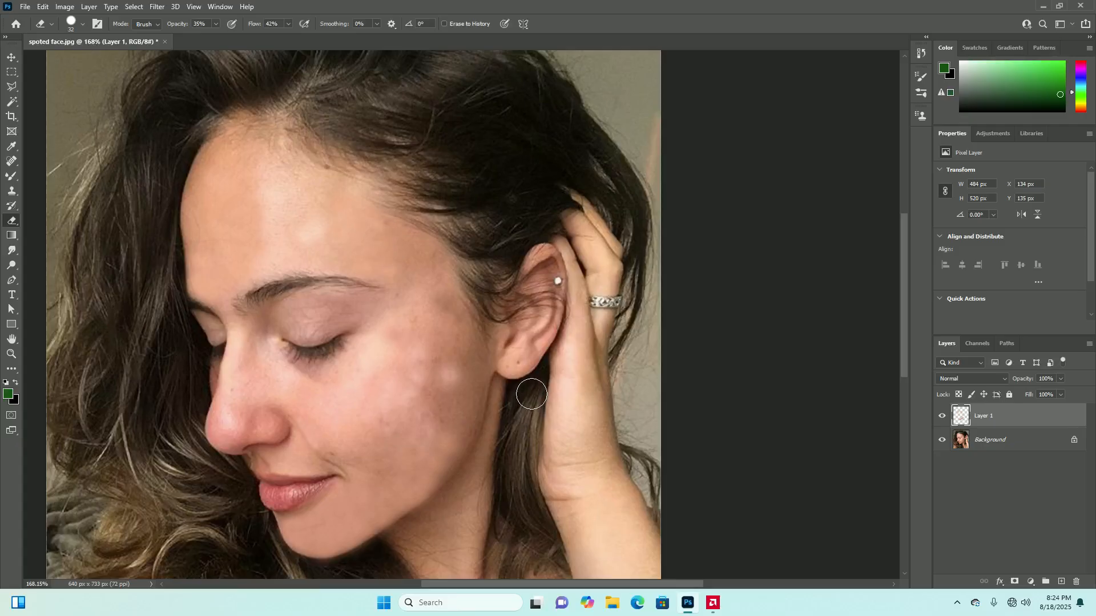
Return to the Clone Stamp tool, and hide and reshow Layer 1 to compare the retouched face with the original
left_click(12, 191)
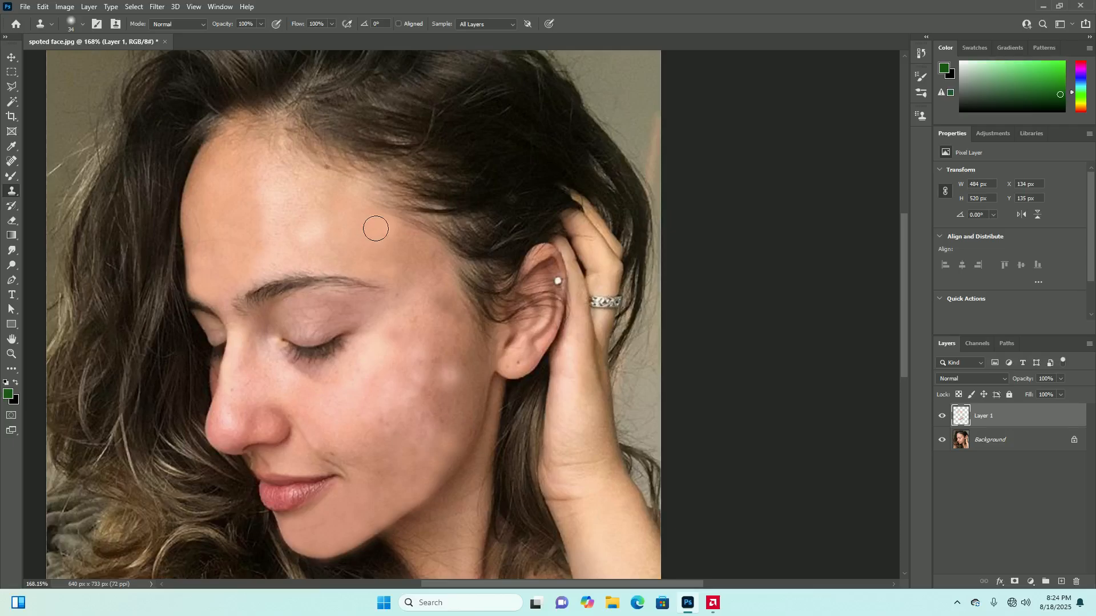
scroll(381, 257, "down", 8)
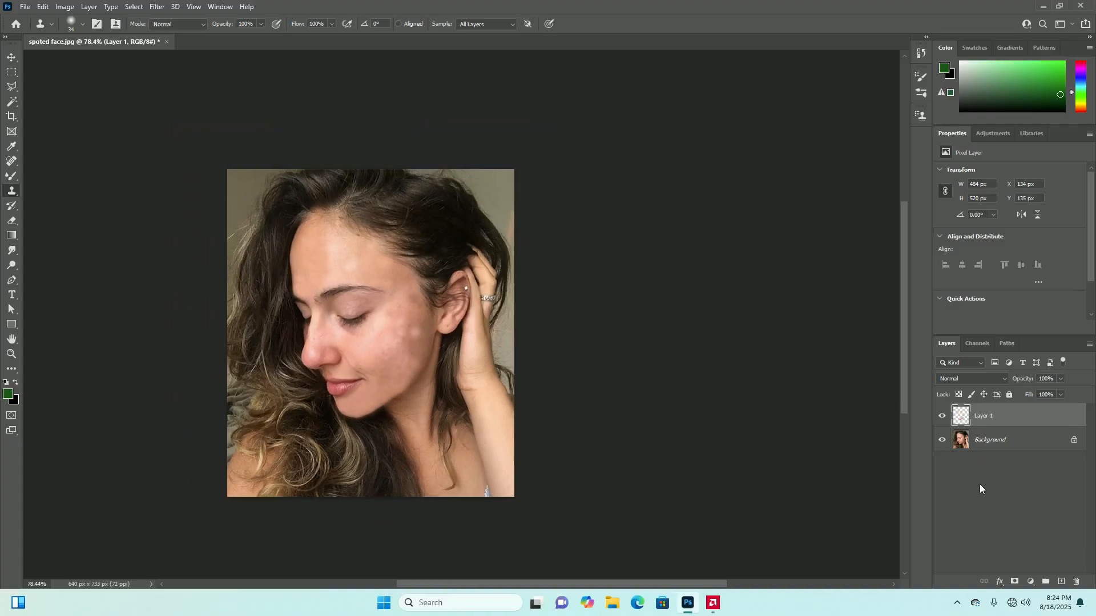
left_click(942, 417)
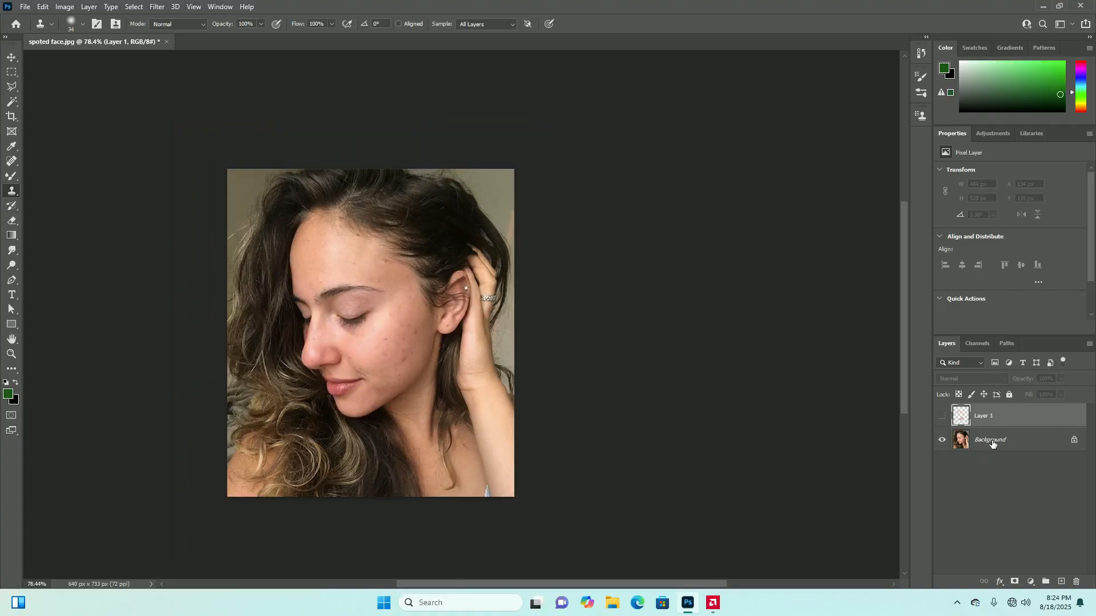
left_click(992, 443)
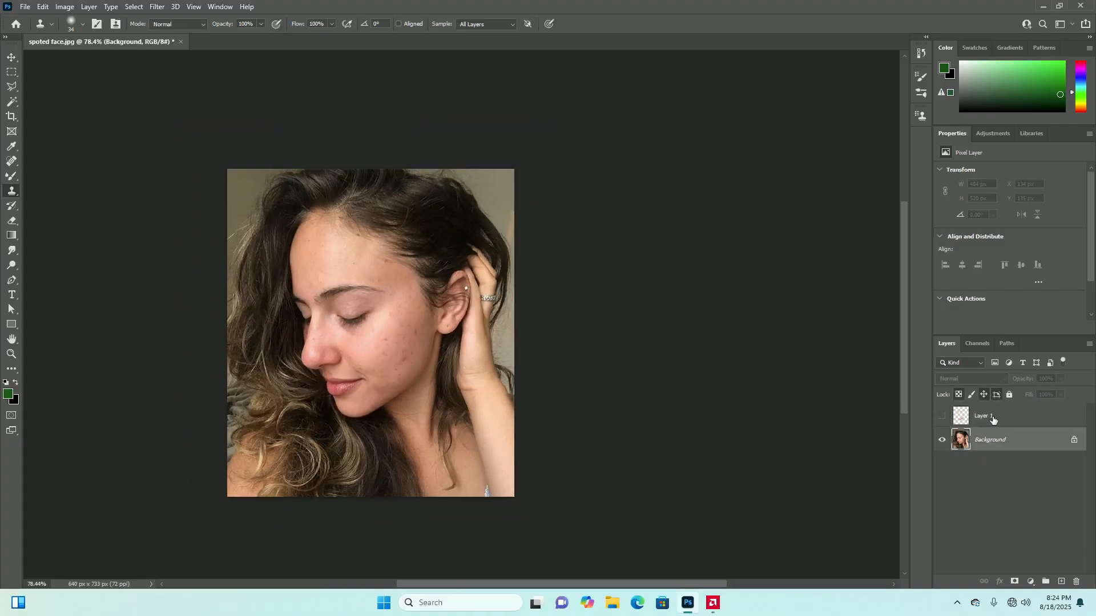
left_click(942, 417)
left_click(1032, 422)
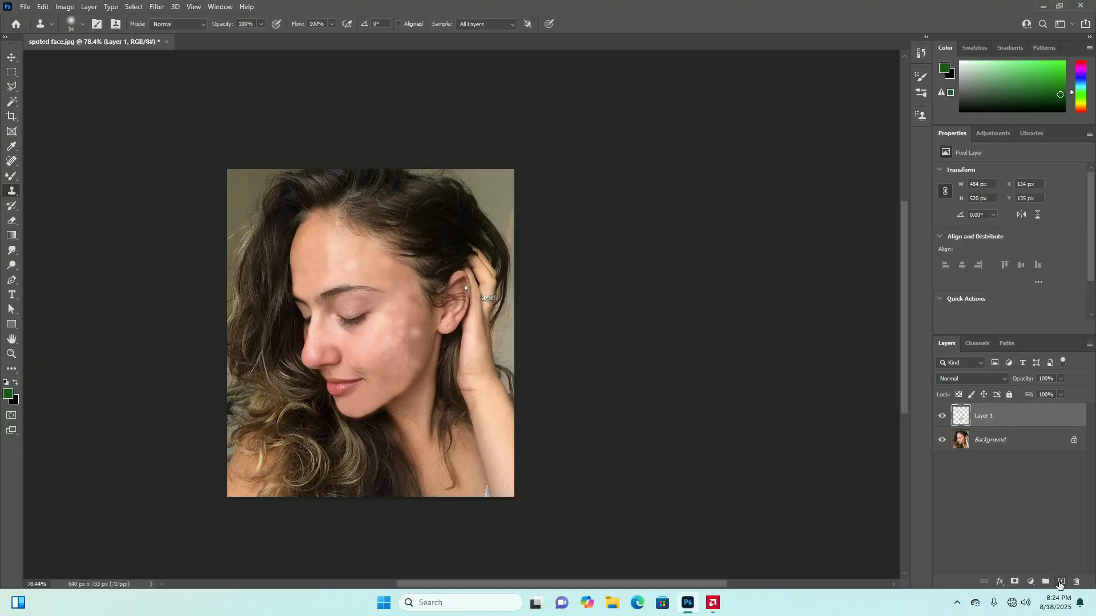
Add a new layer above Layer 1 and clone even-toned skin over the shiny patches across the forehead
left_click(1060, 582)
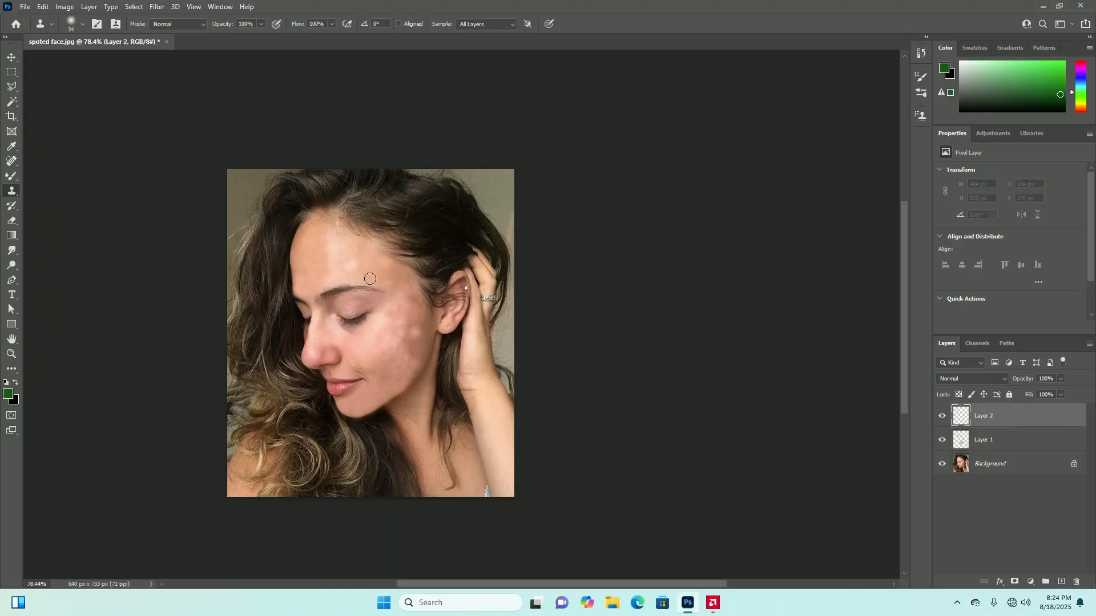
scroll(379, 282, "up", 3)
scroll(393, 343, "down", 2)
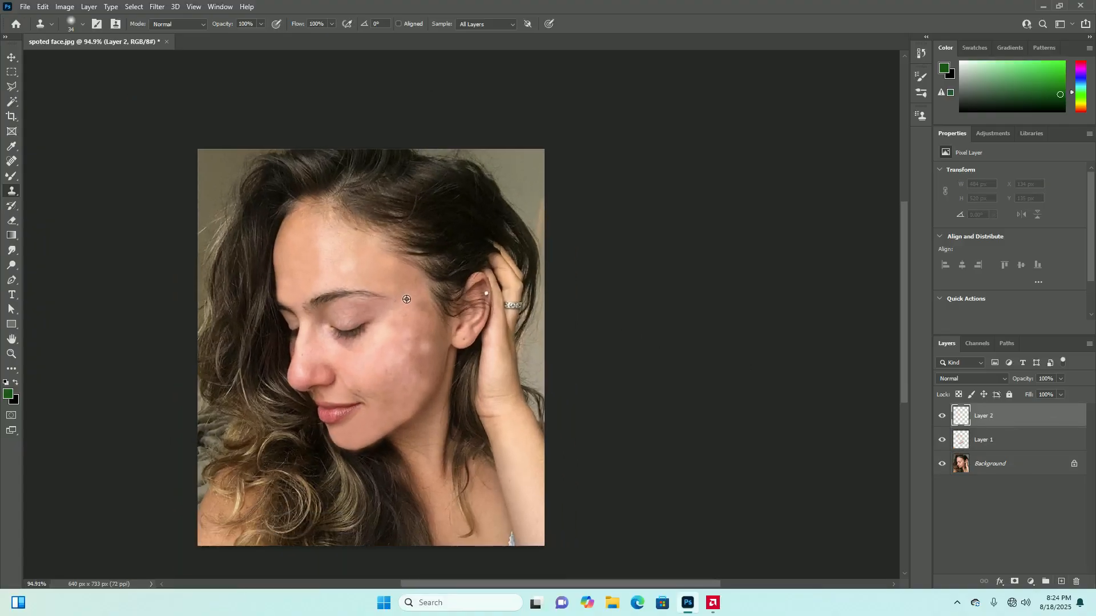
scroll(419, 348, "up", 2)
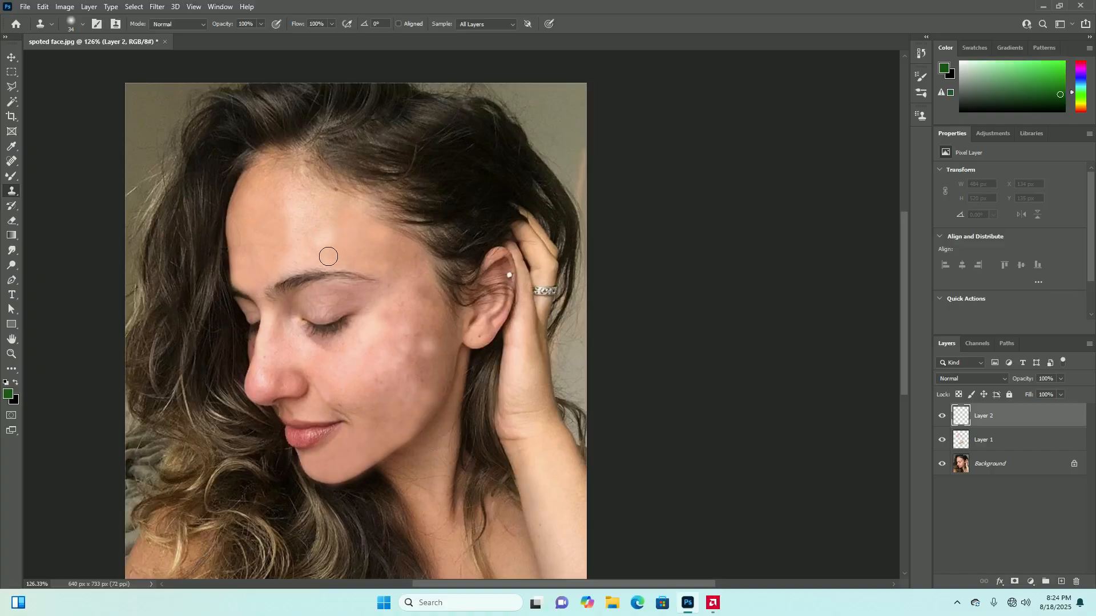
left_click_drag(293, 269, 326, 238)
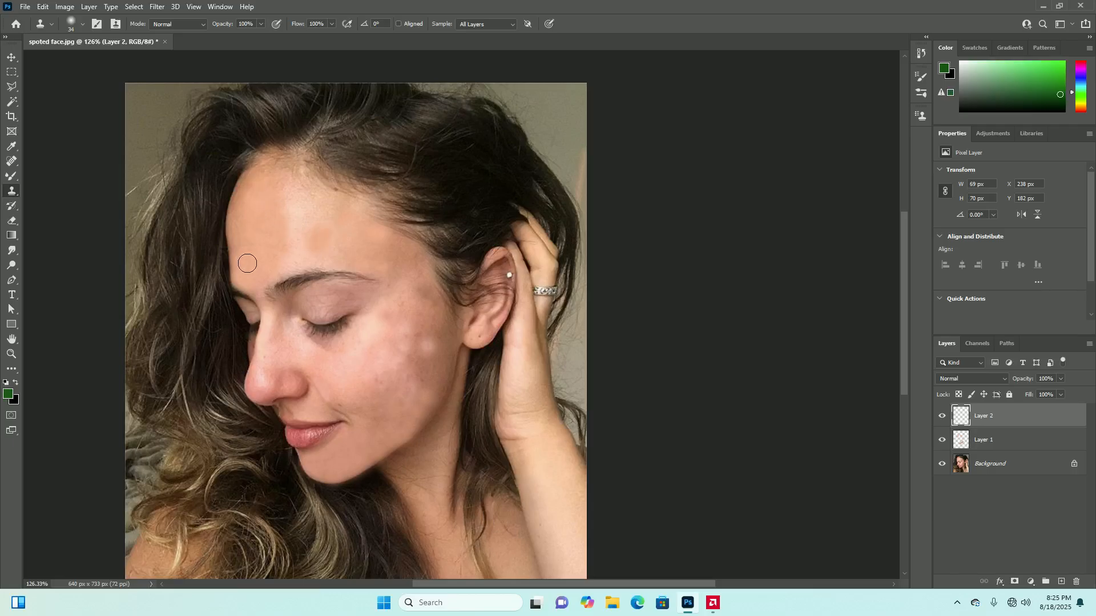
mouse_move(353, 228)
left_mouse_down()
mouse_move(307, 228)
mouse_move(331, 218)
mouse_move(290, 215)
mouse_move(302, 206)
mouse_move(285, 263)
mouse_move(299, 255)
mouse_move(292, 221)
mouse_move(300, 241)
mouse_move(311, 230)
mouse_move(311, 254)
mouse_move(338, 260)
mouse_move(276, 269)
mouse_move(319, 198)
mouse_move(286, 187)
mouse_move(278, 273)
mouse_move(315, 260)
mouse_move(285, 262)
left_mouse_up()
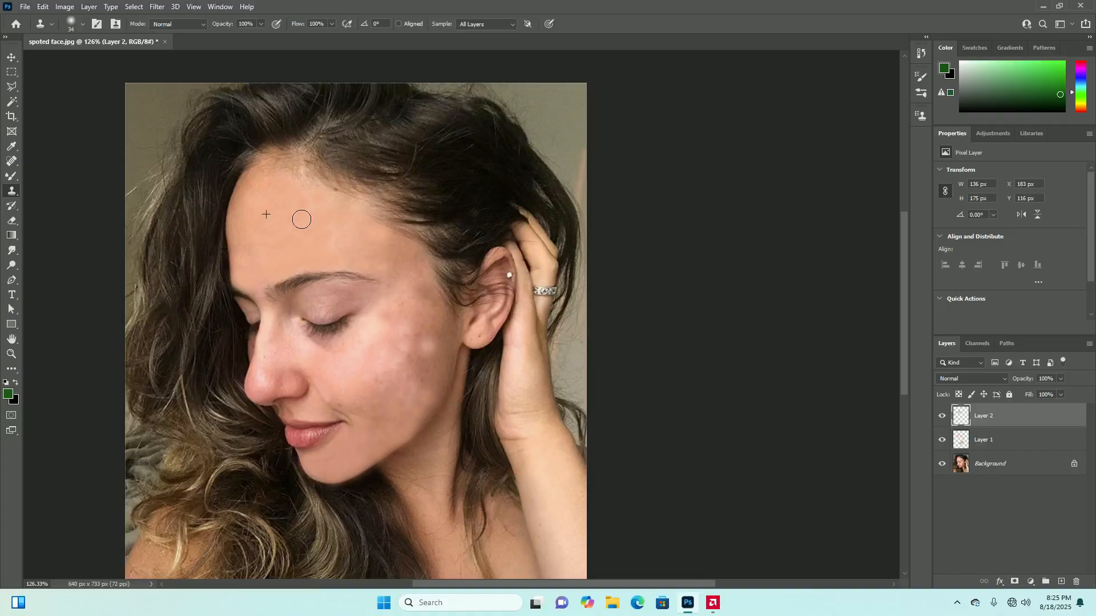
mouse_move(339, 218)
left_mouse_down()
mouse_move(327, 236)
mouse_move(354, 262)
left_mouse_up()
Examine the forehead and the whole portrait at several magnifications to judge the cloned skin tone
scroll(294, 297, "down", 7)
scroll(367, 348, "up", 2)
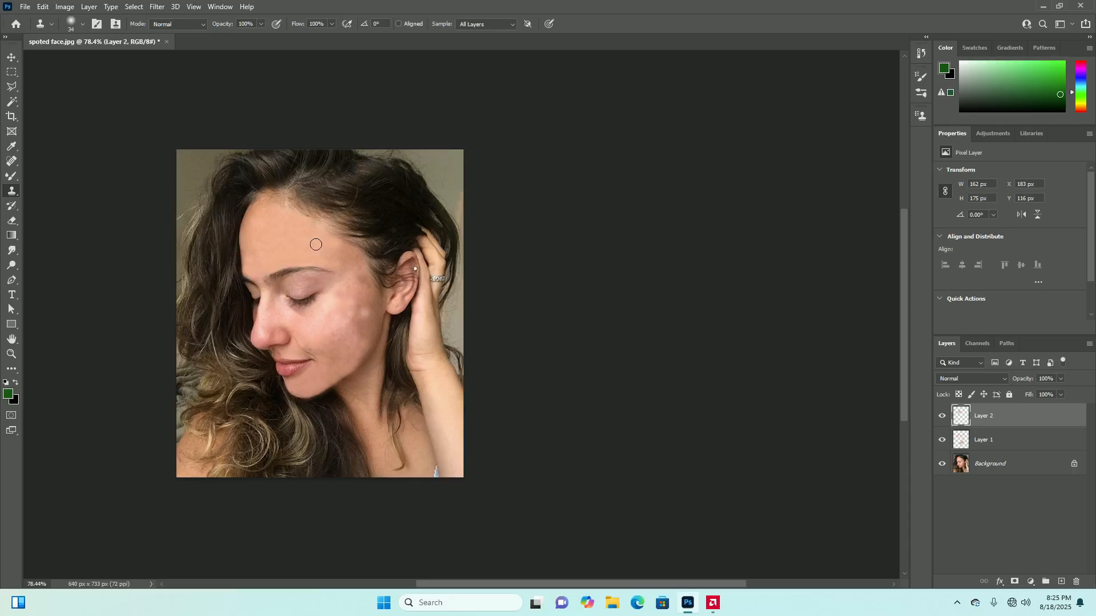
scroll(316, 245, "up", 15)
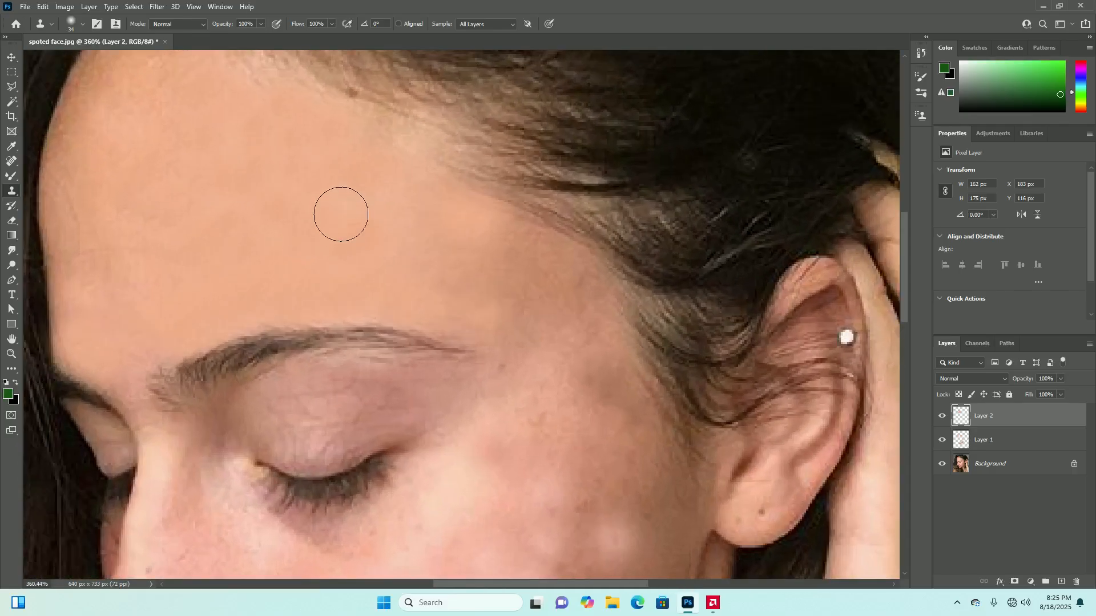
scroll(411, 274, "down", 14)
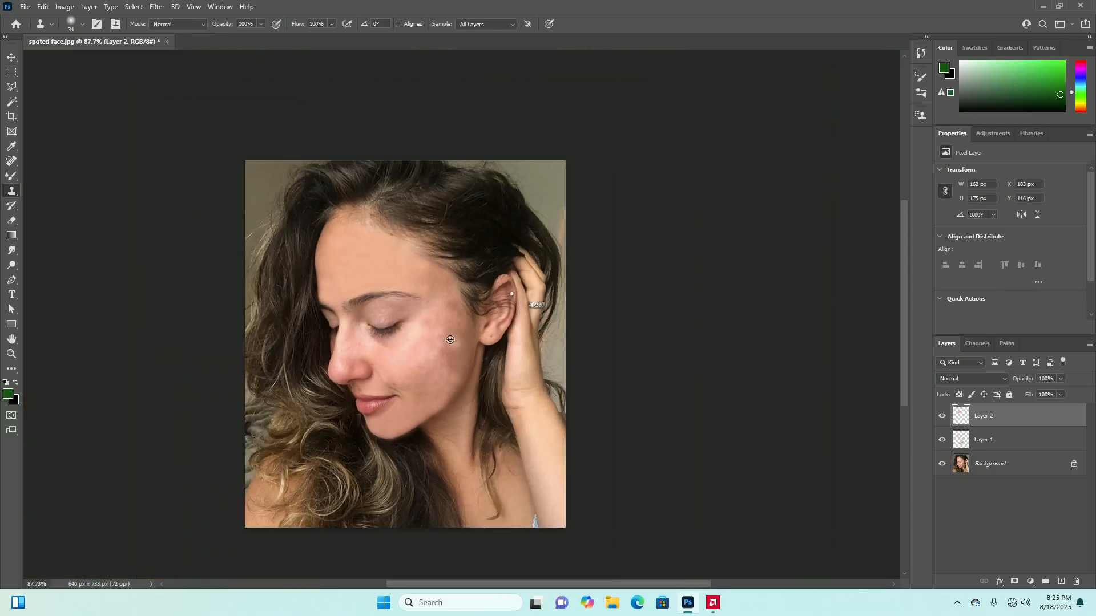
scroll(451, 336, "down", 3)
scroll(411, 371, "up", 2)
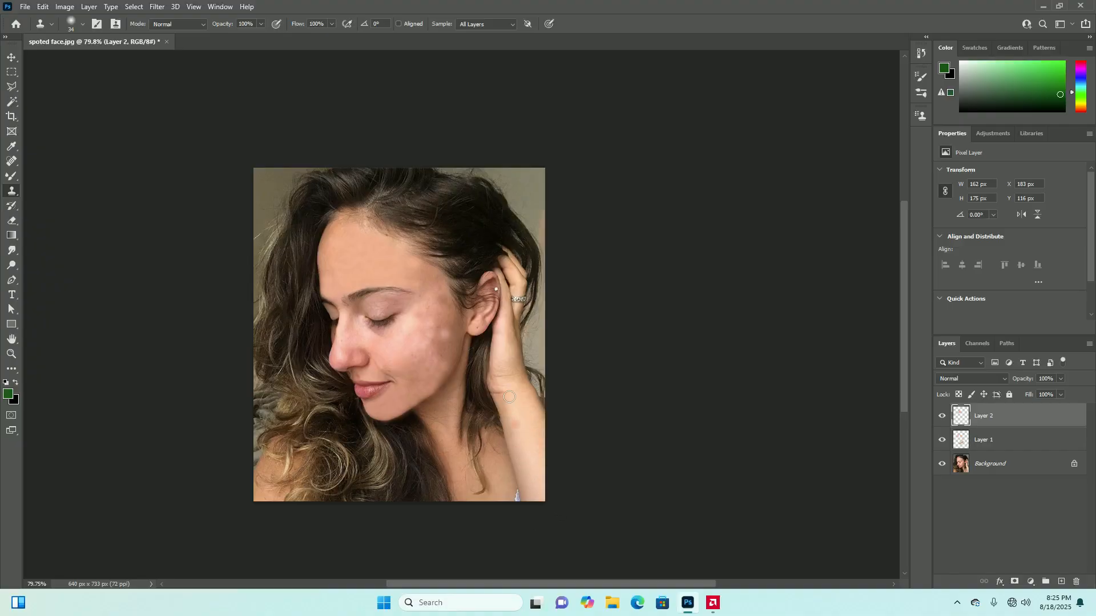
scroll(531, 474, "up", 3)
scroll(457, 423, "down", 4)
scroll(474, 388, "up", 3)
scroll(371, 320, "down", 4)
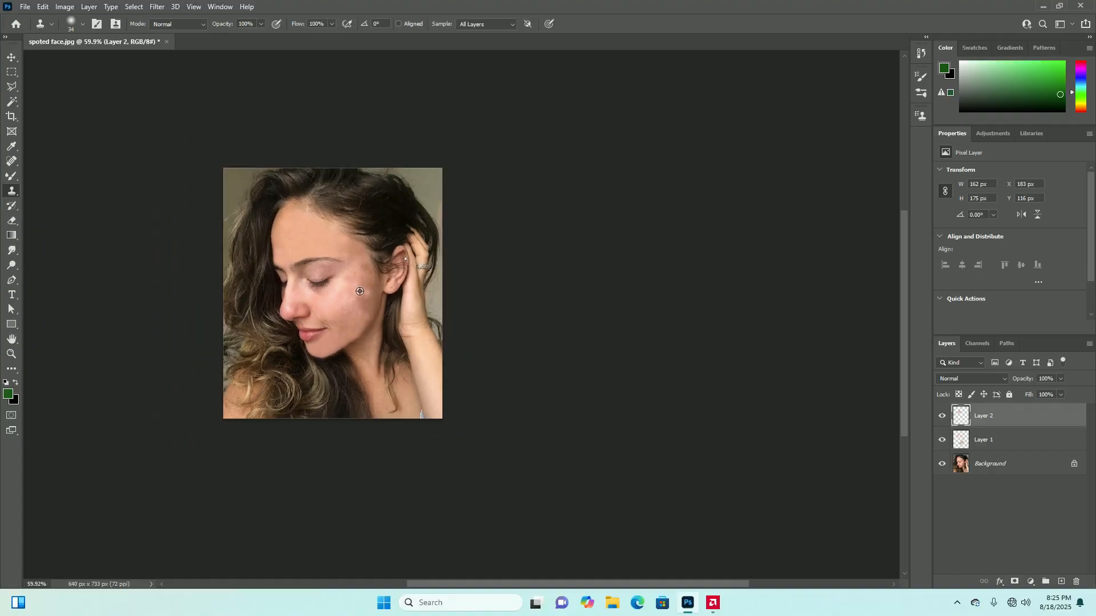
Hide Layer 2 and Layer 1 to expose the unretouched portrait, and add a new layer above them
scroll(365, 294, "up", 2)
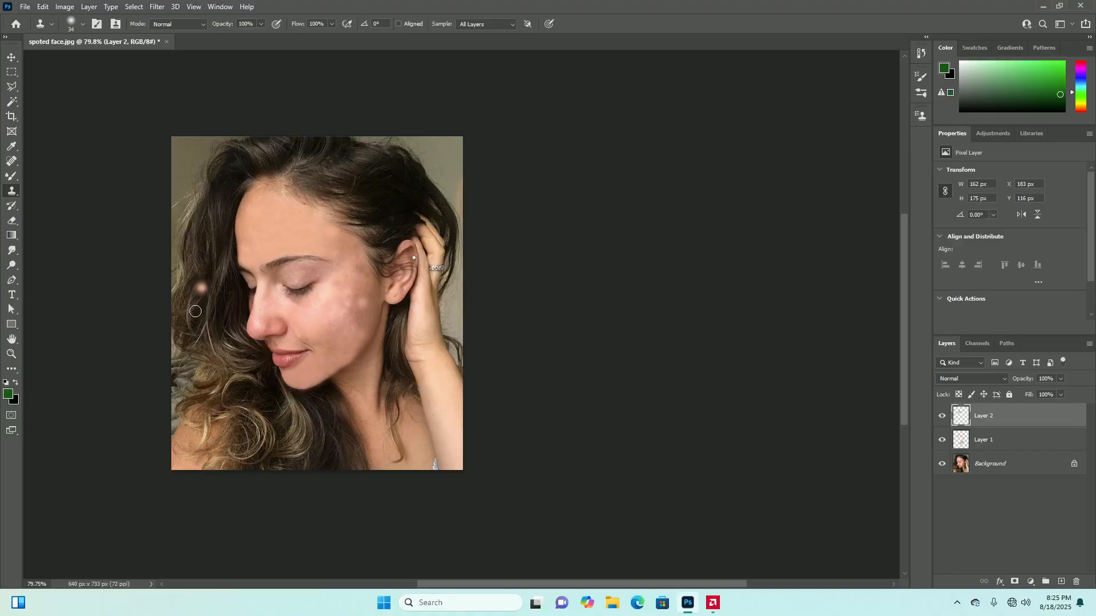
left_click_drag(944, 416, 943, 440)
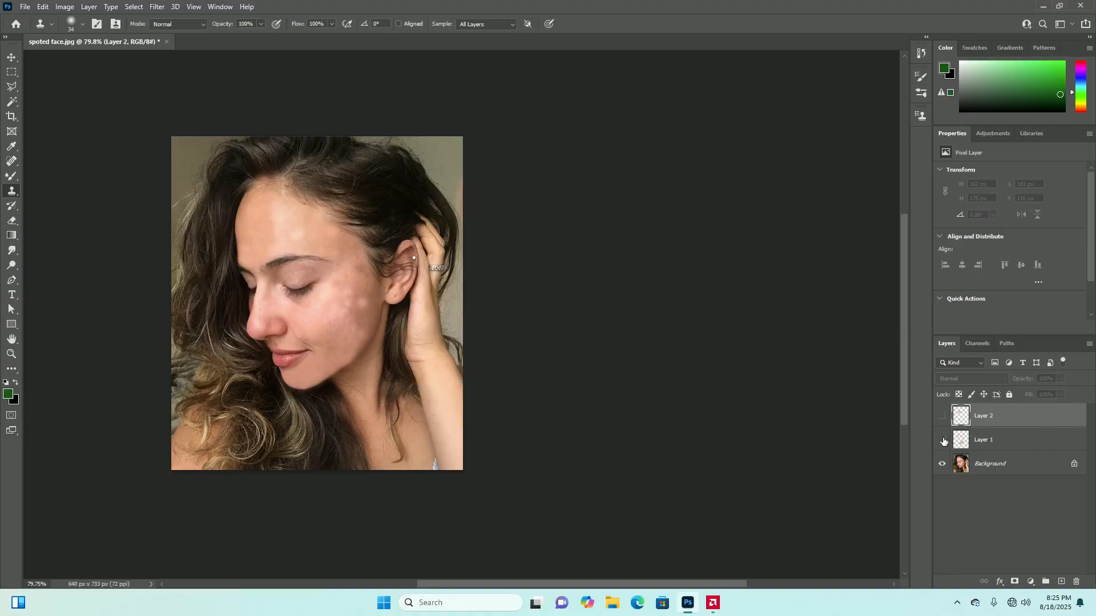
left_click(1062, 582)
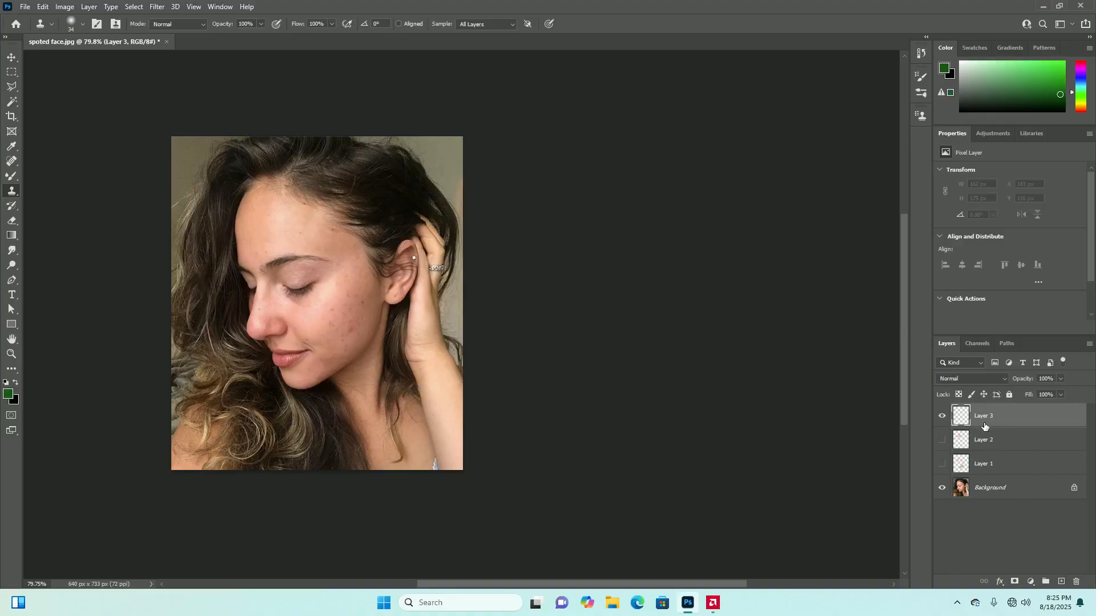
left_click(12, 207)
left_click(12, 206)
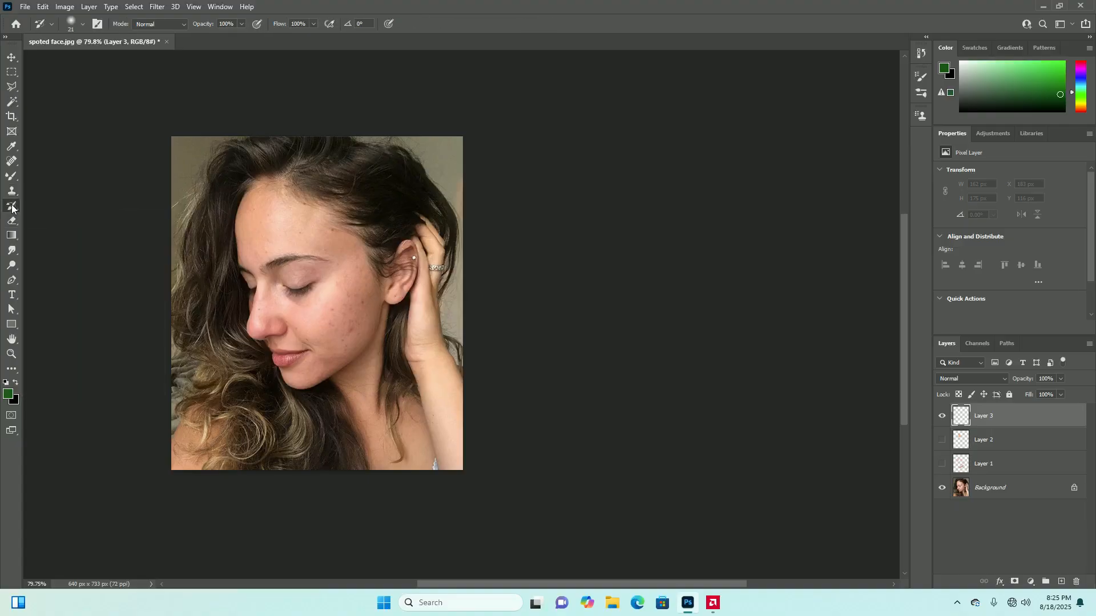
right_click(18, 209)
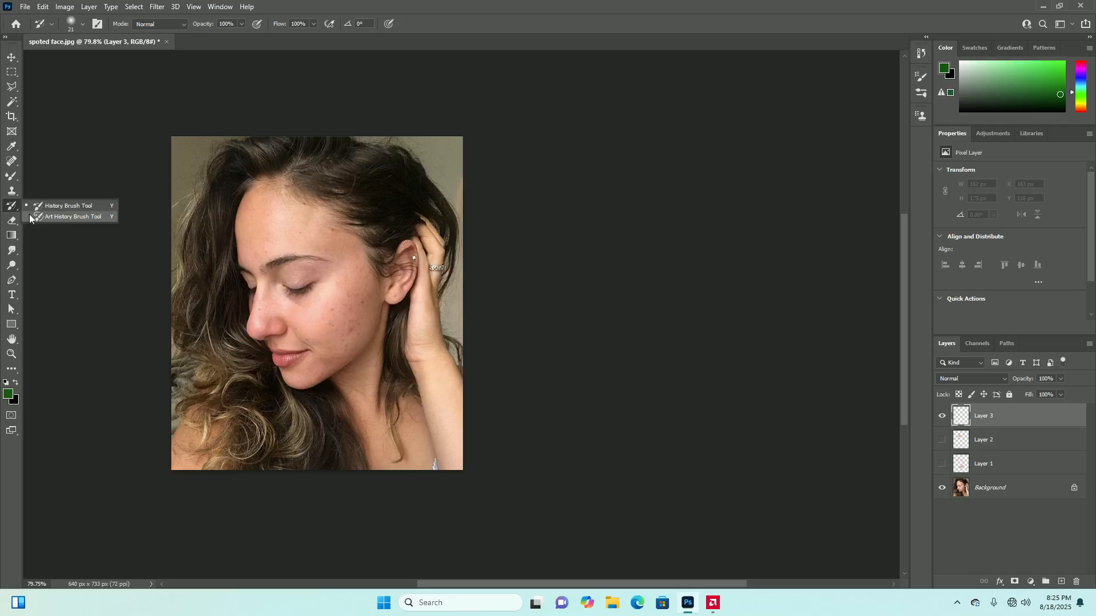
left_click(10, 208)
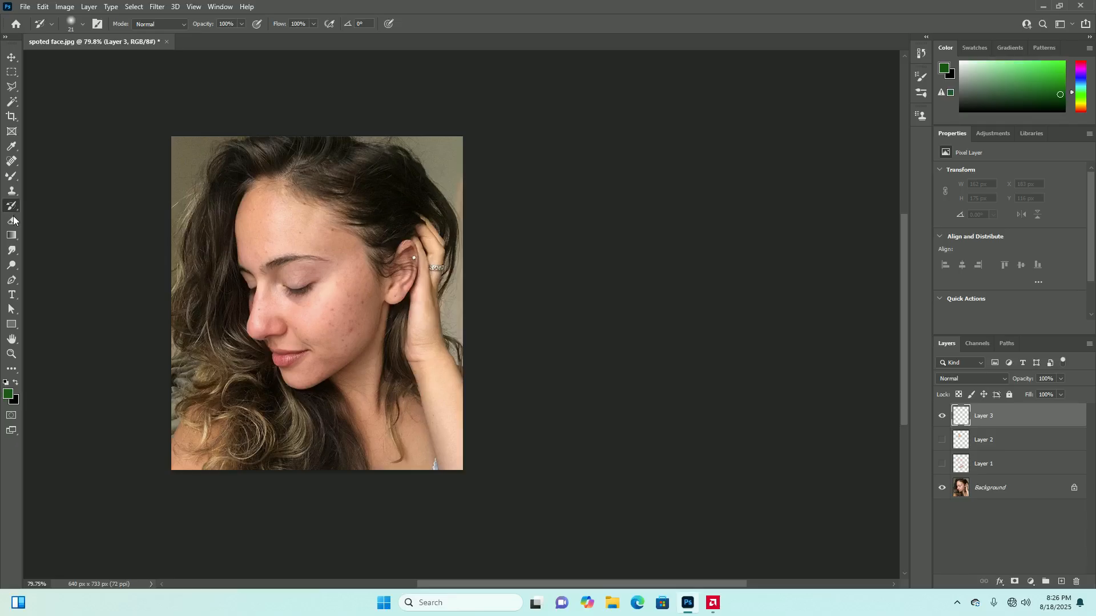
left_click(13, 176)
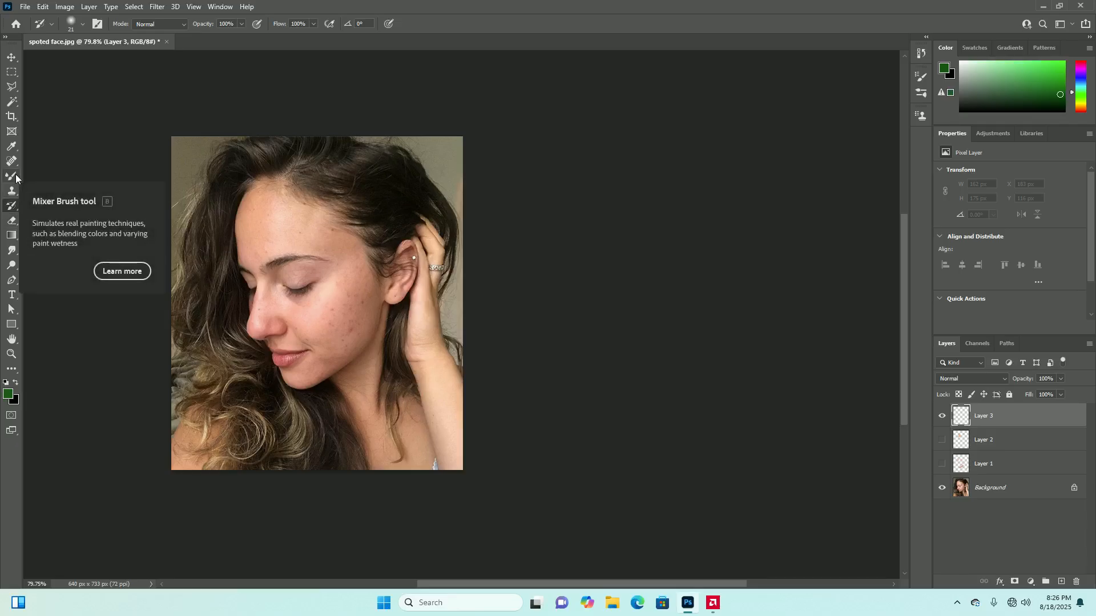
right_click(16, 176)
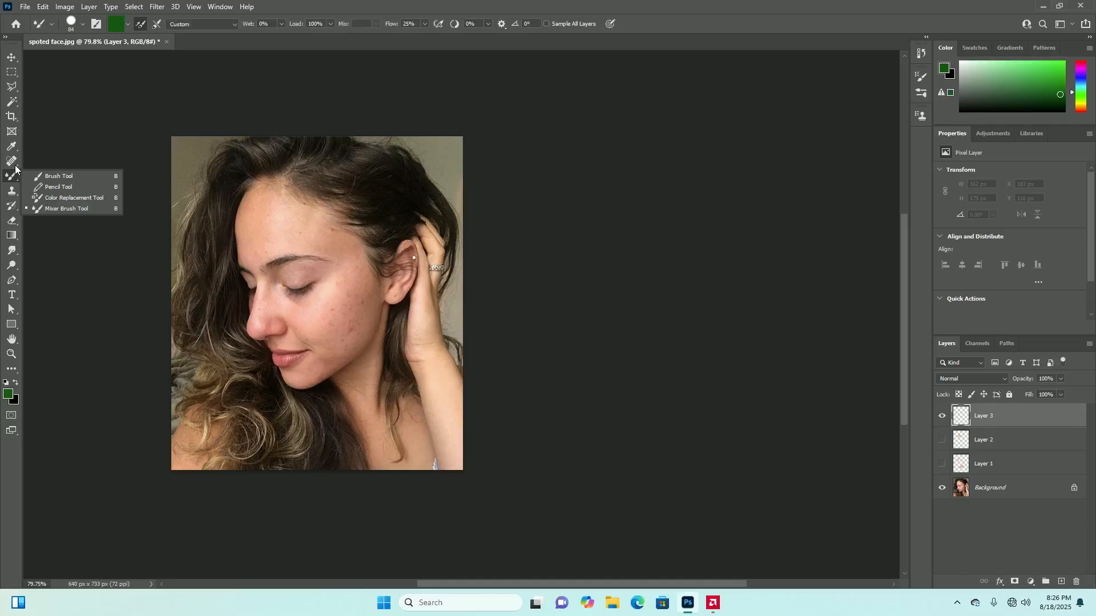
left_click(14, 197)
right_click(14, 196)
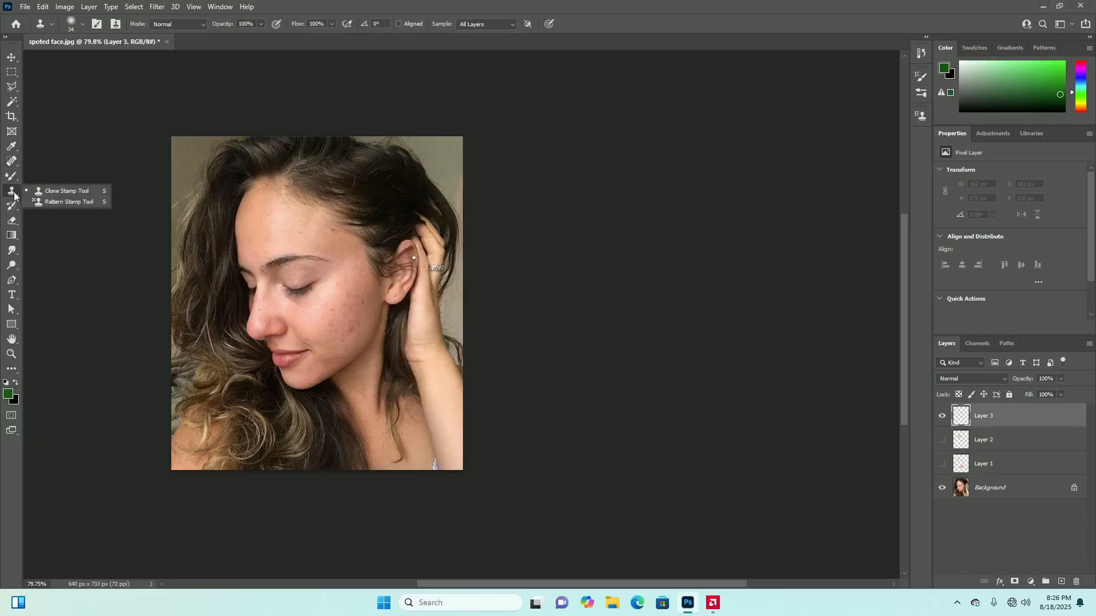
left_click(15, 186)
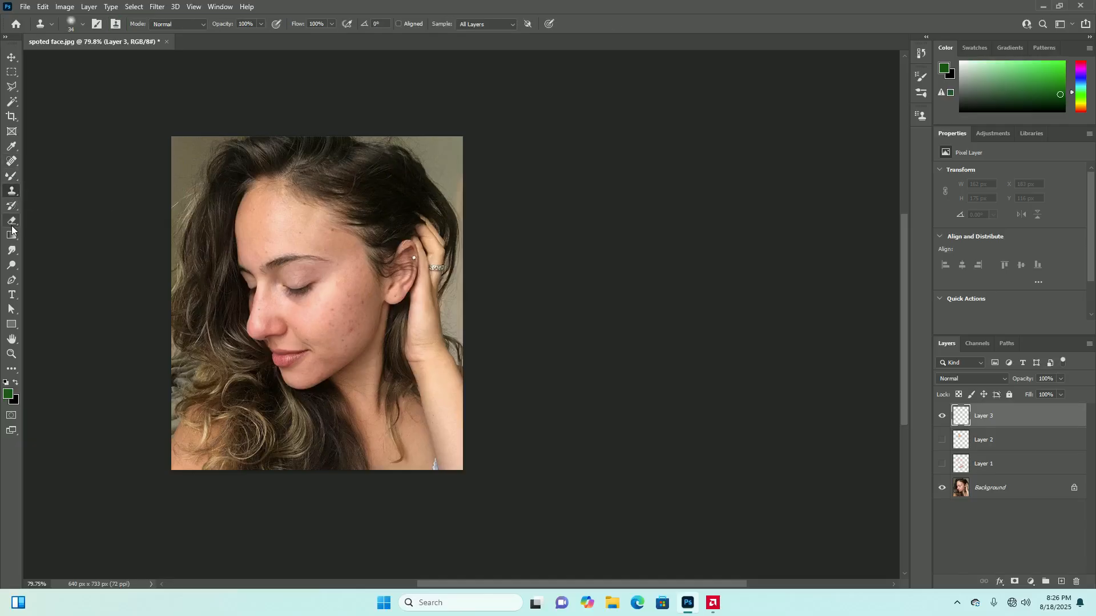
left_click(14, 223)
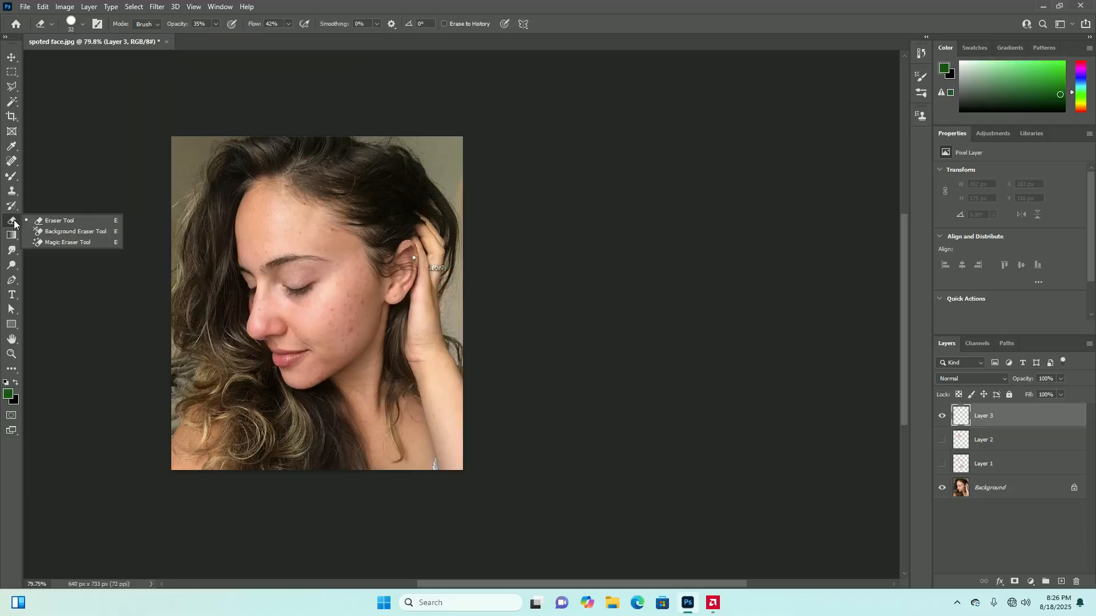
left_click(14, 221)
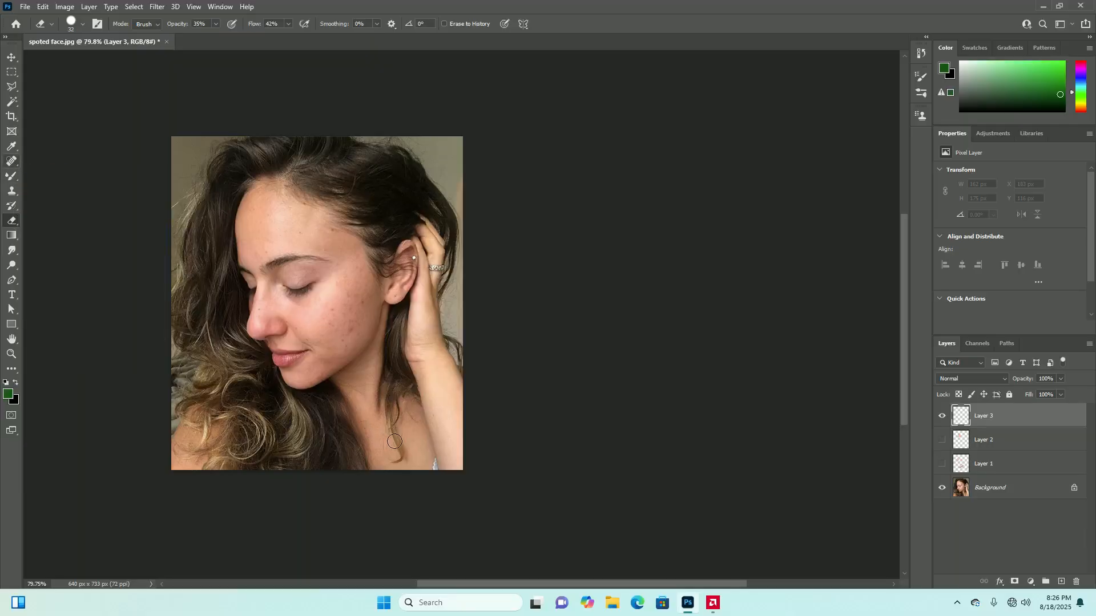
scroll(392, 442, "down", 5)
scroll(446, 379, "up", 5)
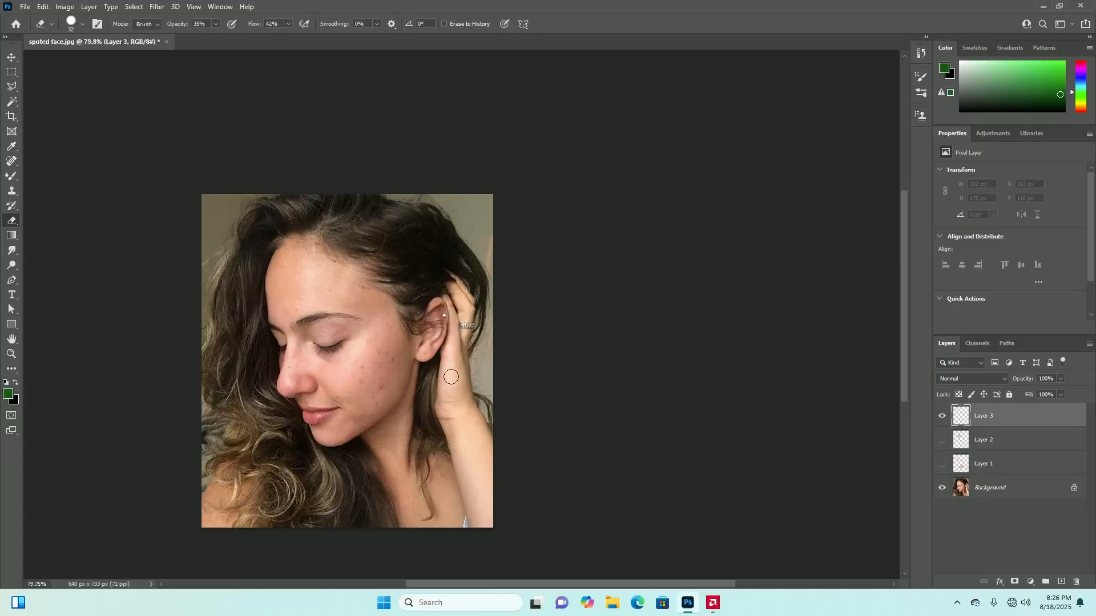
scroll(446, 379, "down", 5)
scroll(382, 381, "up", 6)
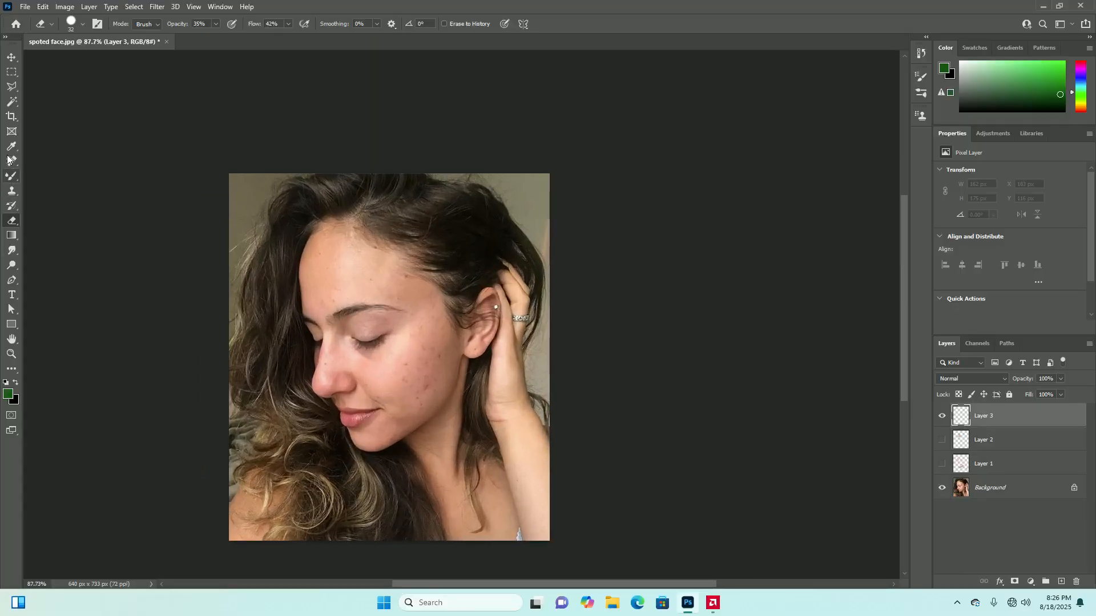
Switch to the Spot Healing Brush in Content-Aware mode and enable Sample All Layers, trying it on the forehead
left_click(8, 161)
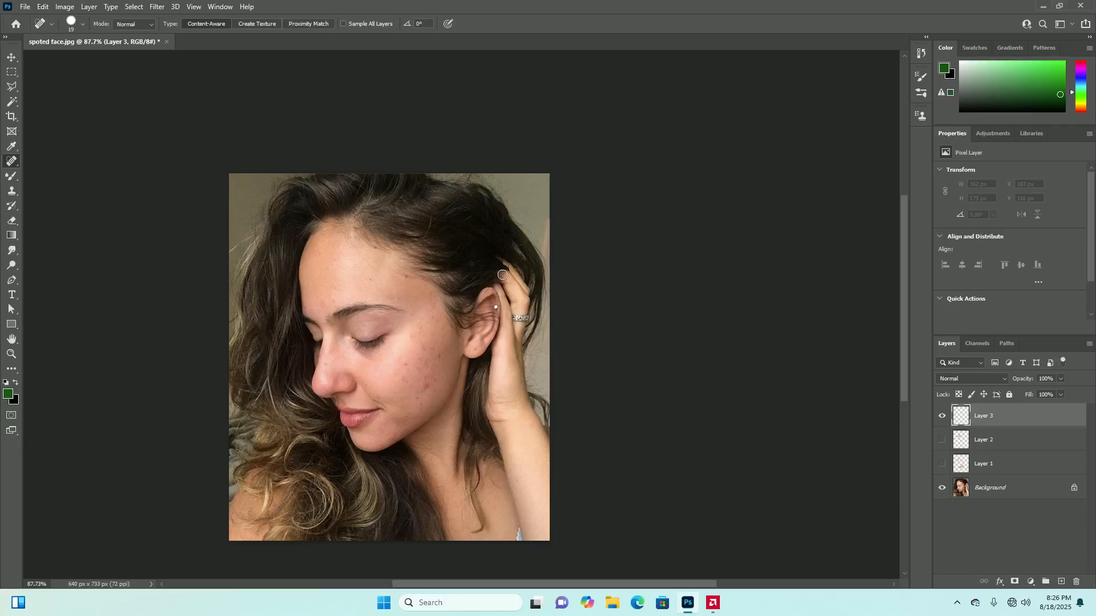
scroll(405, 295, "up", 4)
scroll(406, 295, "down", 4)
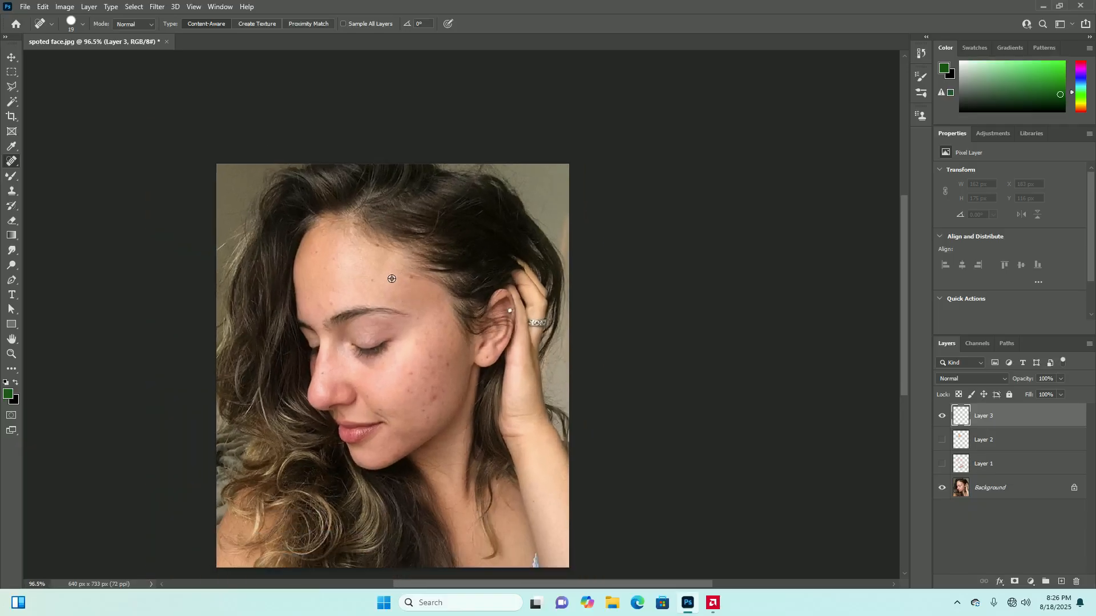
scroll(322, 273, "up", 4)
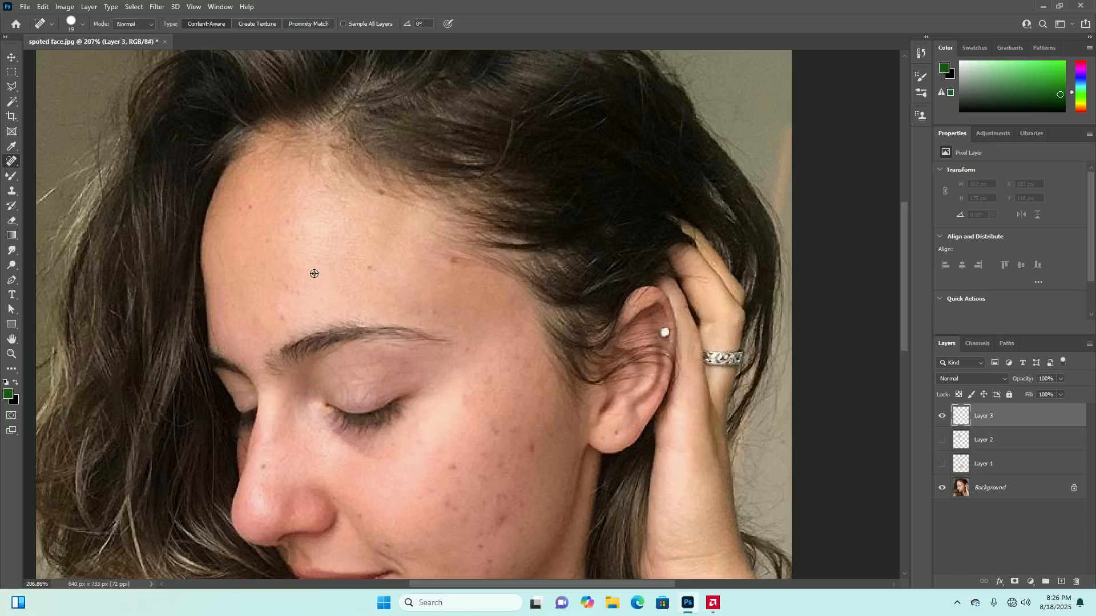
left_click(310, 262, "alt")
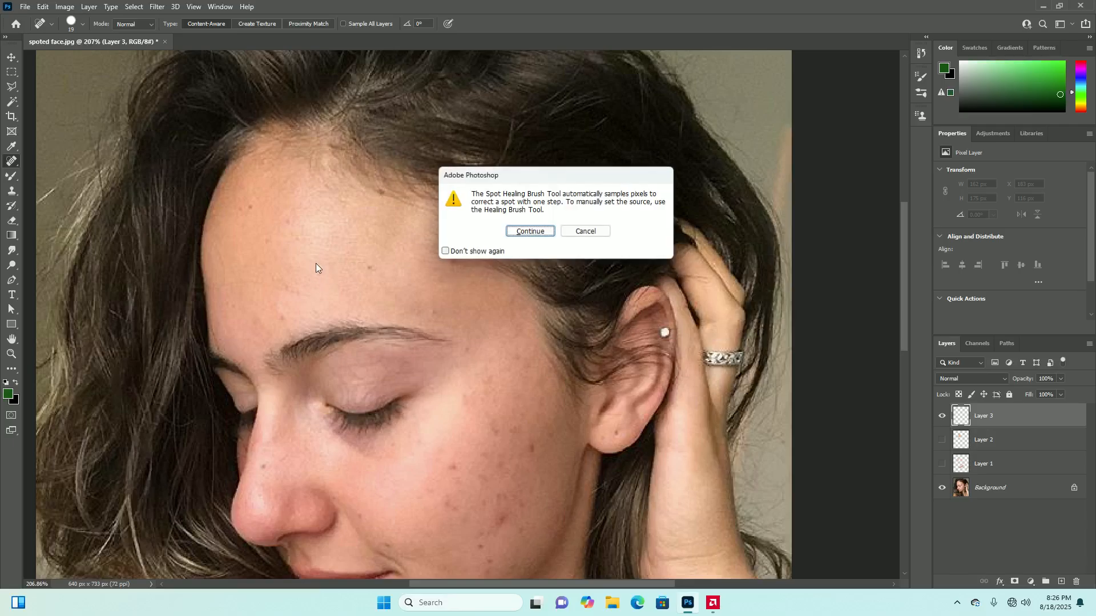
left_click(531, 231)
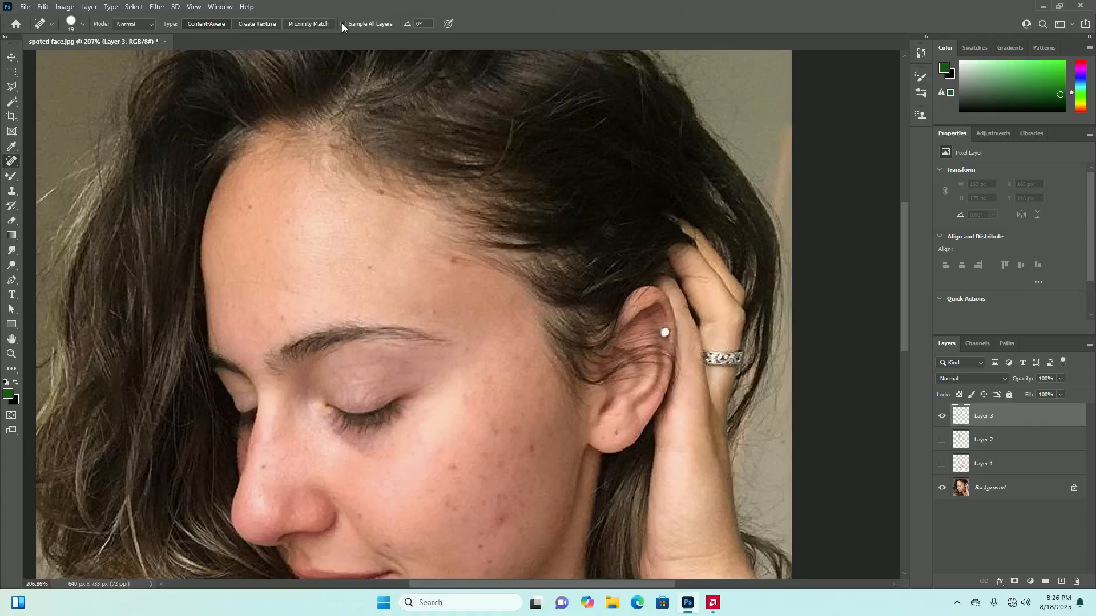
left_click(323, 244)
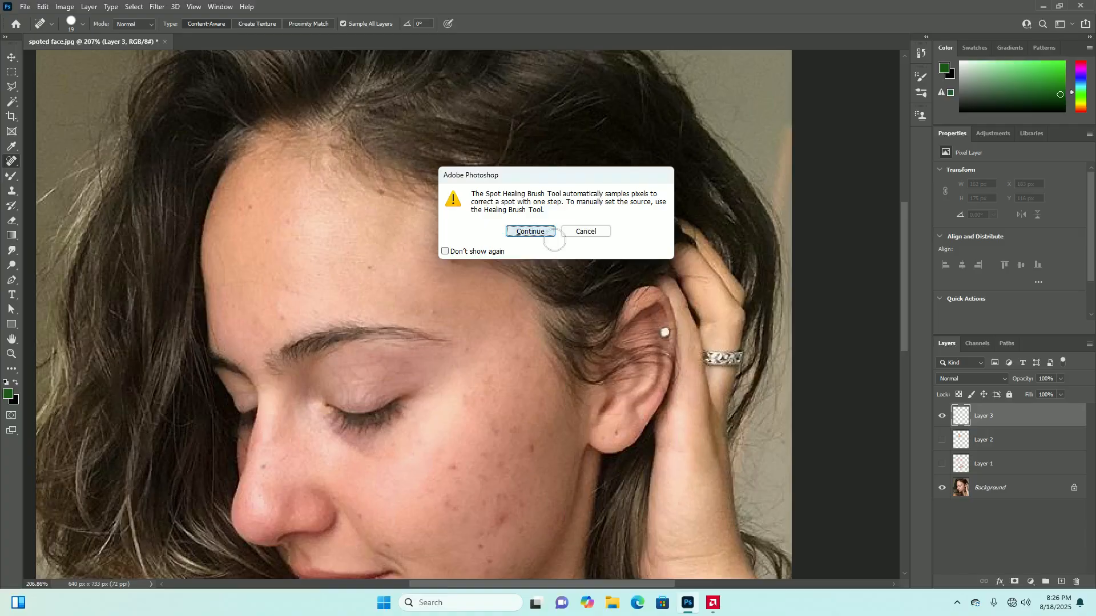
left_click(530, 231)
Select the Background layer and heal the spots across the middle of the forehead with the Spot Healing Brush
left_click(1000, 492)
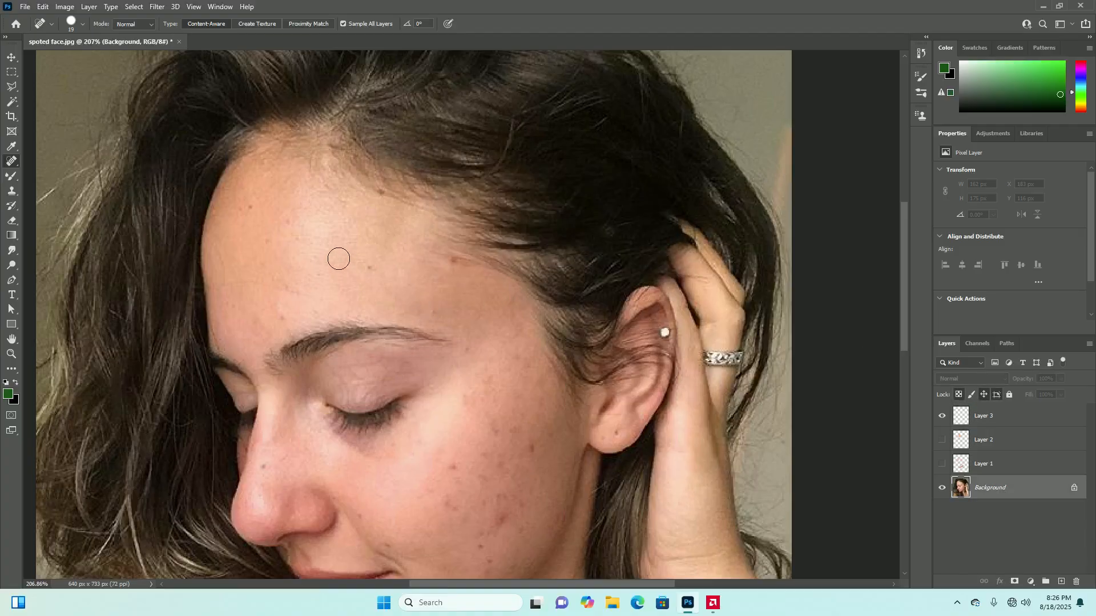
left_click(325, 247)
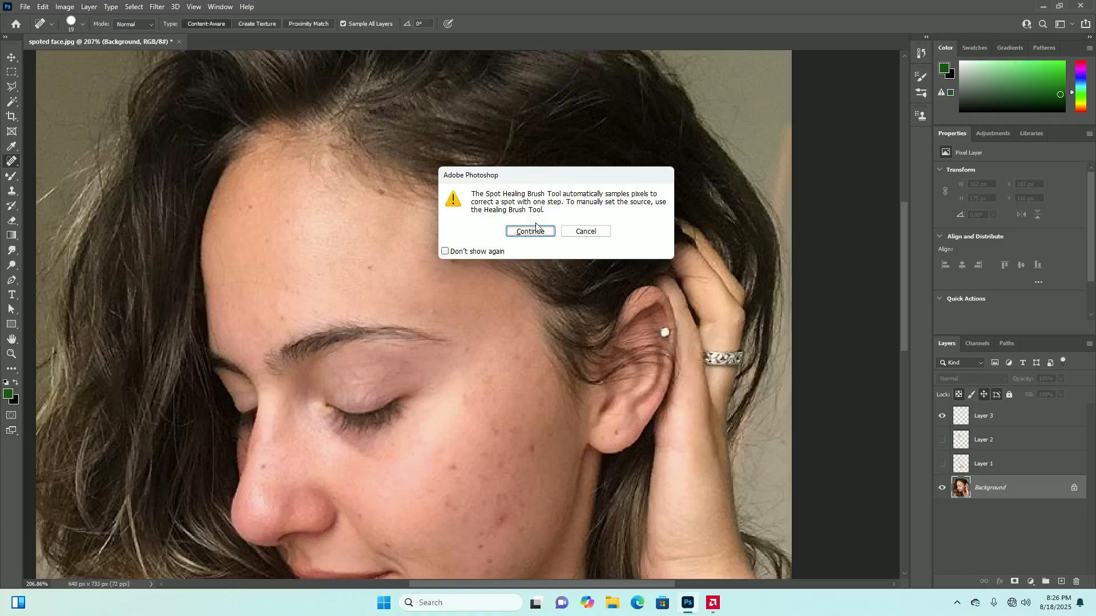
left_click(526, 234)
scroll(399, 296, "down", 3)
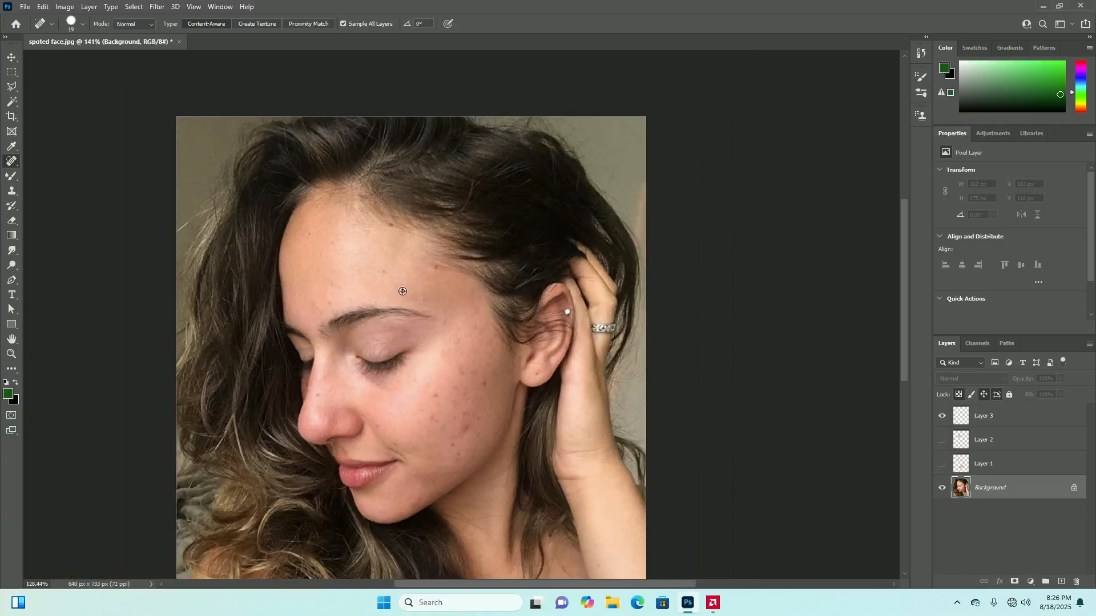
scroll(388, 296, "up", 2)
mouse_move(380, 260)
left_mouse_down()
mouse_move(415, 266)
mouse_move(342, 255)
mouse_move(412, 271)
mouse_move(340, 278)
mouse_move(446, 232)
mouse_move(397, 228)
left_mouse_up()
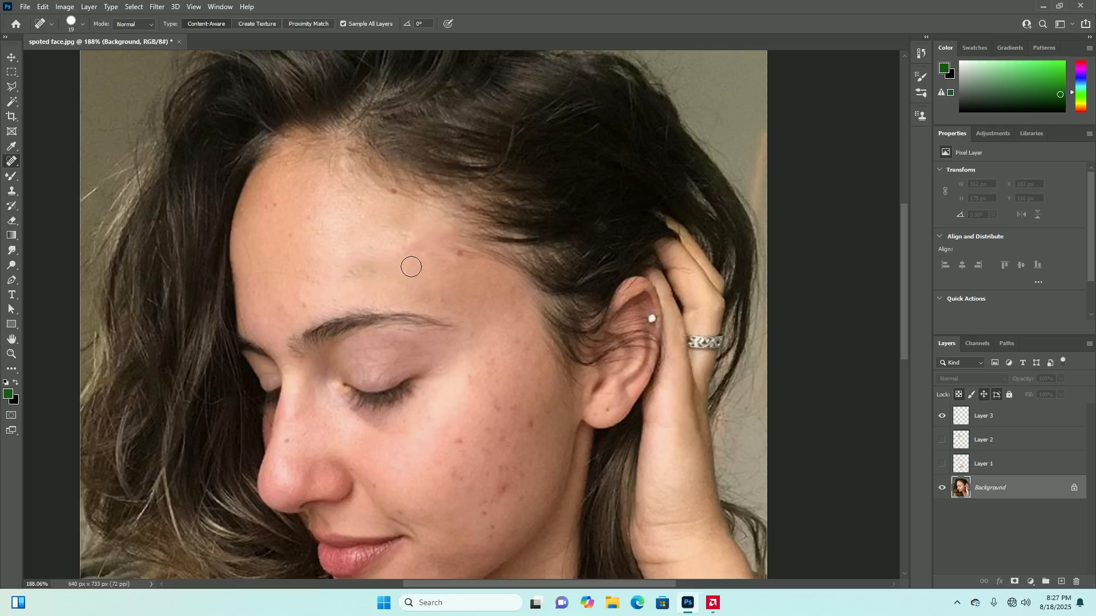
scroll(410, 262, "down", 1)
scroll(372, 263, "down", 2)
scroll(359, 263, "up", 2)
mouse_move(350, 267)
left_mouse_down()
mouse_move(382, 261)
mouse_move(300, 274)
mouse_move(317, 292)
mouse_move(304, 292)
mouse_move(356, 274)
mouse_move(318, 278)
left_mouse_up()
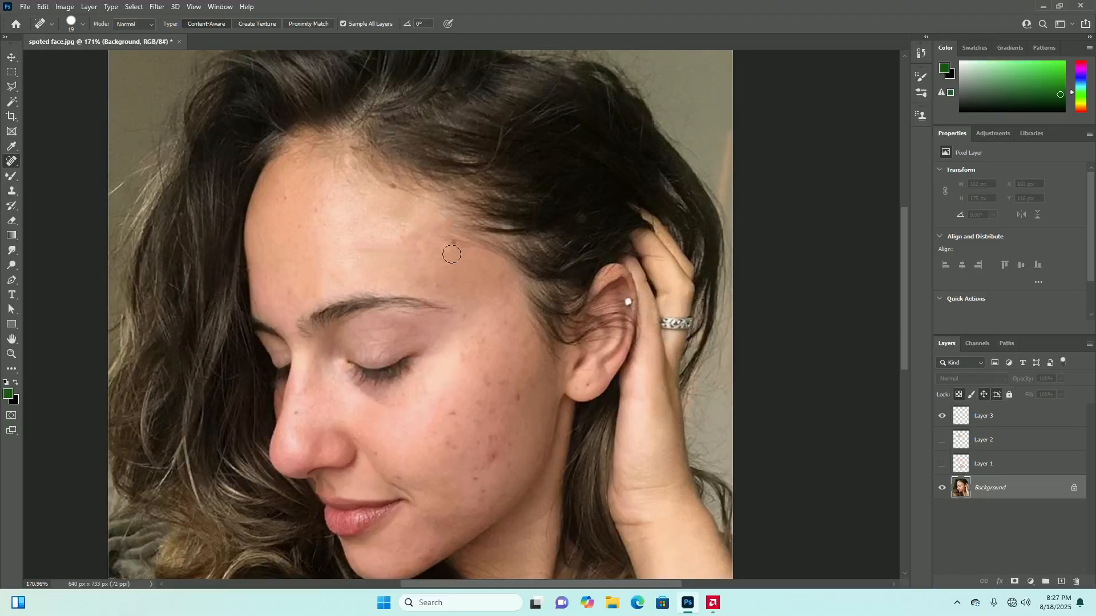
Heal the dark blemishes on the cheek from beside the ear down towards the jaw
mouse_move(522, 401)
left_mouse_down()
mouse_move(471, 496)
mouse_move(481, 498)
mouse_move(515, 453)
mouse_move(498, 411)
mouse_move(503, 377)
mouse_move(488, 376)
mouse_move(440, 417)
mouse_move(429, 445)
mouse_move(480, 405)
mouse_move(480, 389)
mouse_move(442, 426)
mouse_move(476, 429)
mouse_move(506, 414)
mouse_move(491, 404)
mouse_move(460, 431)
mouse_move(457, 460)
mouse_move(507, 428)
mouse_move(454, 469)
mouse_move(443, 452)
mouse_move(482, 433)
mouse_move(502, 453)
mouse_move(498, 466)
mouse_move(467, 480)
mouse_move(461, 468)
mouse_move(459, 420)
mouse_move(491, 334)
mouse_move(466, 388)
mouse_move(503, 332)
mouse_move(512, 410)
mouse_move(498, 341)
mouse_move(502, 437)
mouse_move(472, 465)
left_mouse_up()
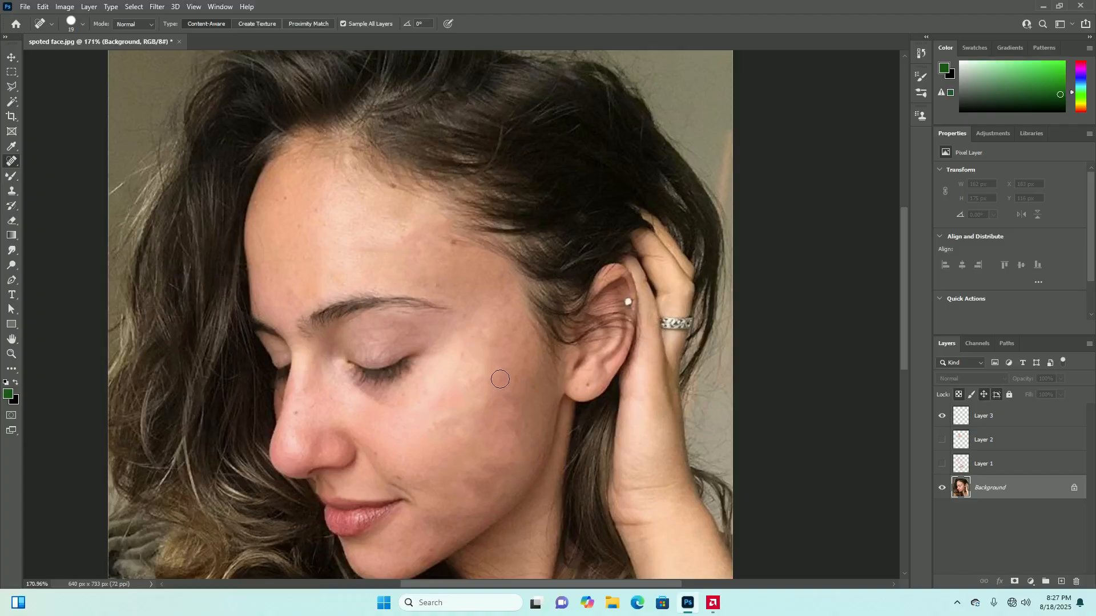
scroll(457, 382, "down", 7)
scroll(459, 392, "up", 5)
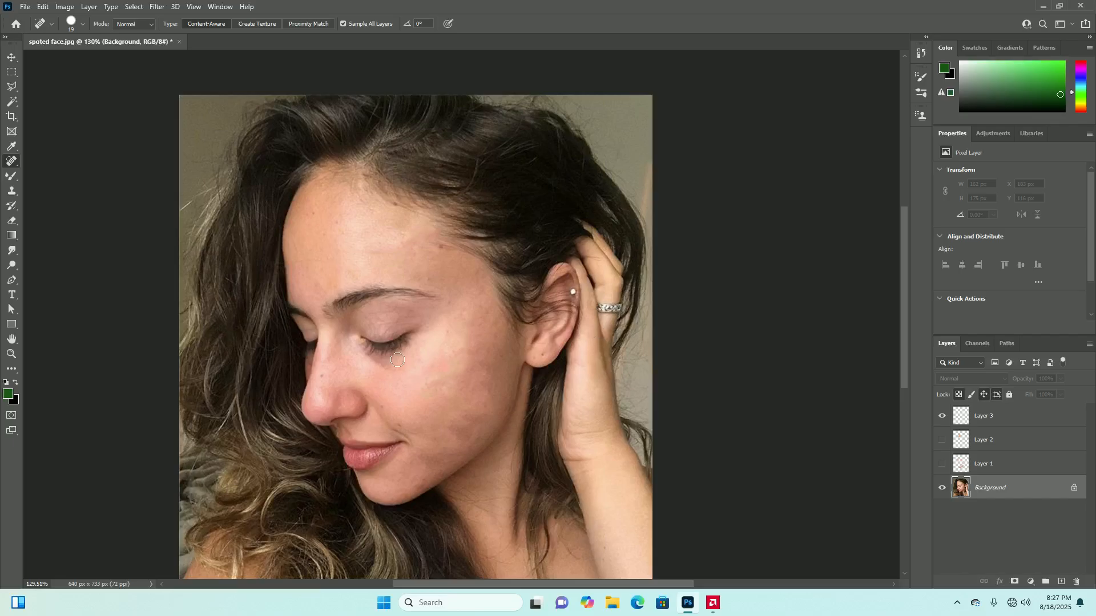
mouse_move(447, 383)
left_mouse_down()
mouse_move(431, 392)
mouse_move(463, 357)
mouse_move(436, 400)
mouse_move(460, 330)
left_mouse_up()
mouse_move(439, 389)
left_mouse_down()
mouse_move(469, 386)
mouse_move(452, 418)
mouse_move(461, 424)
mouse_move(484, 409)
mouse_move(454, 442)
mouse_move(490, 373)
mouse_move(459, 420)
mouse_move(469, 360)
mouse_move(438, 415)
mouse_move(430, 391)
mouse_move(448, 458)
left_mouse_up()
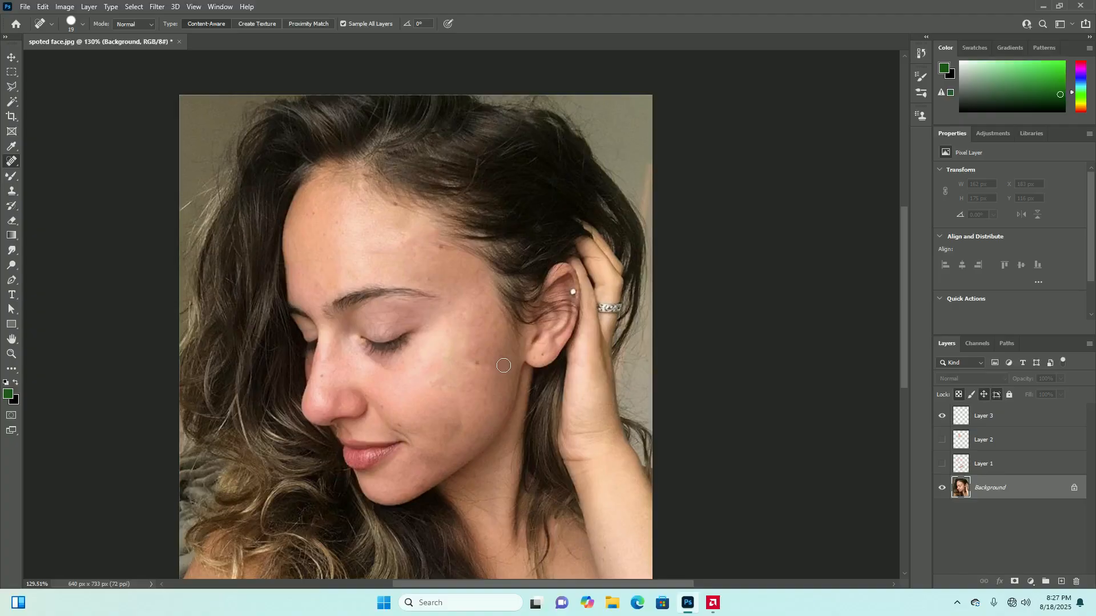
Even out the remaining patches on the cheek and jawline with longer Spot Healing Brush strokes
scroll(488, 382, "up", 5)
mouse_move(484, 336)
left_mouse_down()
mouse_move(468, 365)
mouse_move(483, 338)
mouse_move(427, 384)
mouse_move(412, 373)
mouse_move(406, 385)
mouse_move(443, 437)
mouse_move(419, 485)
mouse_move(438, 376)
mouse_move(433, 405)
mouse_move(492, 348)
mouse_move(416, 463)
mouse_move(422, 405)
mouse_move(391, 540)
left_mouse_up()
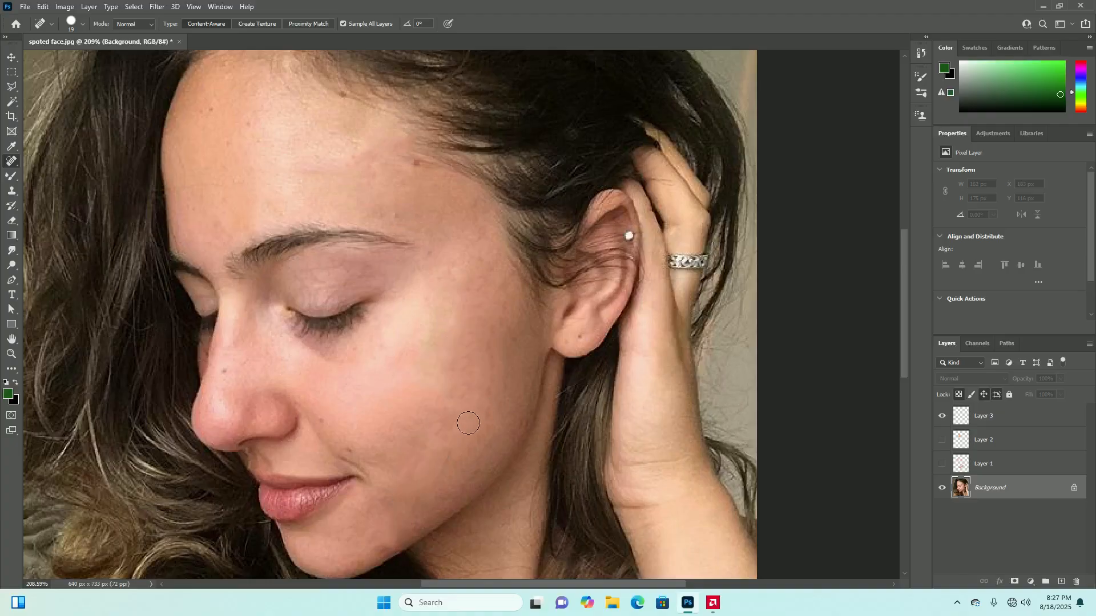
scroll(468, 428, "down", 3)
mouse_move(481, 359)
left_mouse_down()
mouse_move(477, 408)
mouse_move(462, 378)
mouse_move(454, 400)
left_mouse_up()
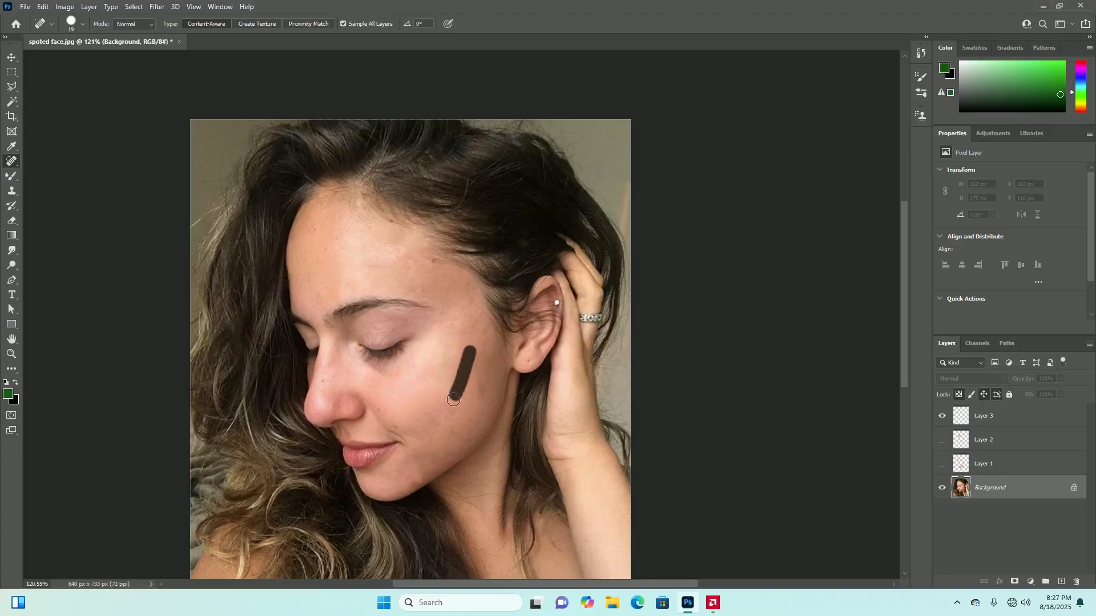
left_click_drag(486, 361, 483, 394)
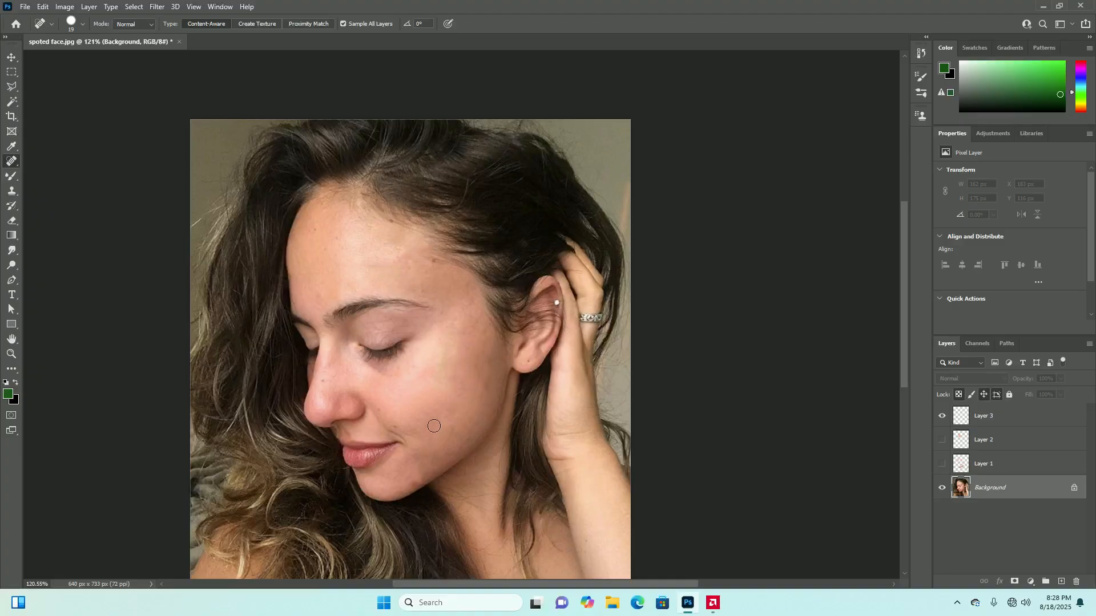
Reshow Layer 1 and Layer 2, and brush healing strokes over the temple and the blotchy outer cheek
left_click(943, 463)
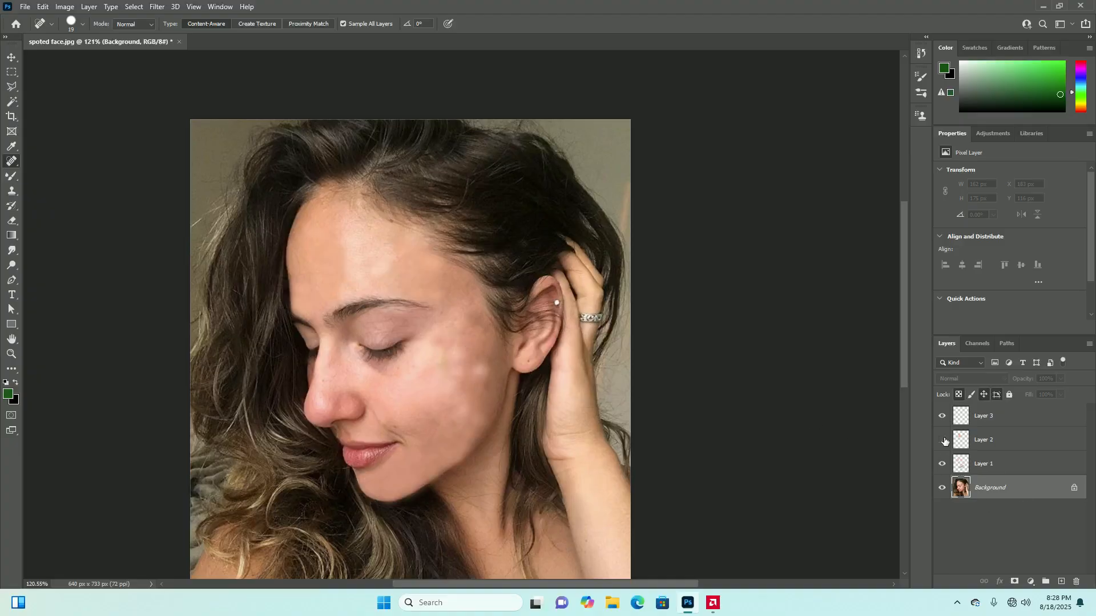
left_click(943, 440)
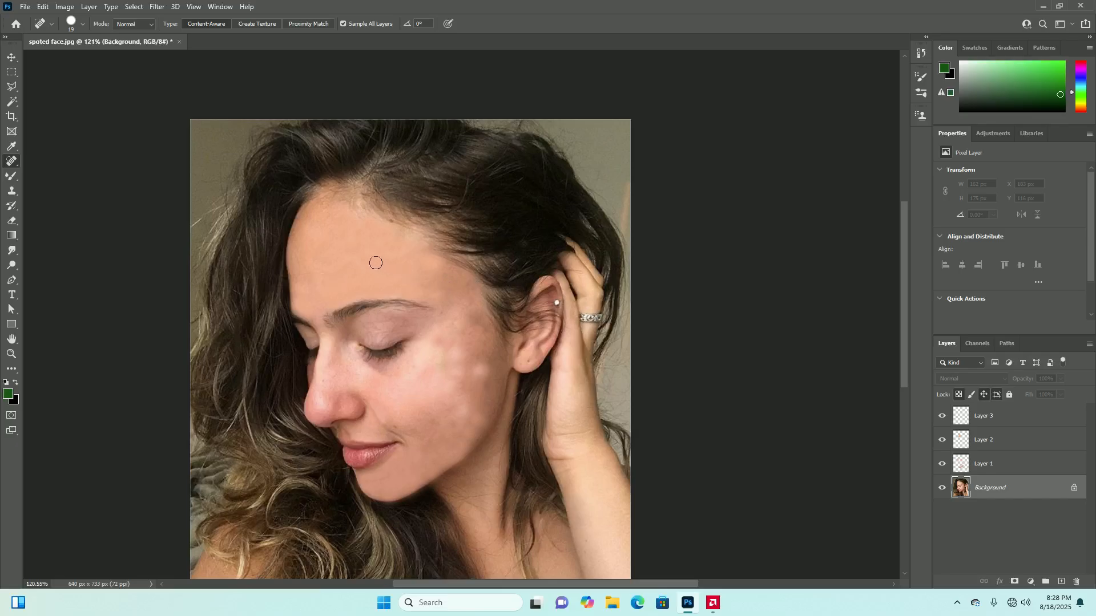
mouse_move(428, 285)
left_mouse_down()
mouse_move(438, 309)
mouse_move(448, 269)
mouse_move(444, 308)
left_mouse_up()
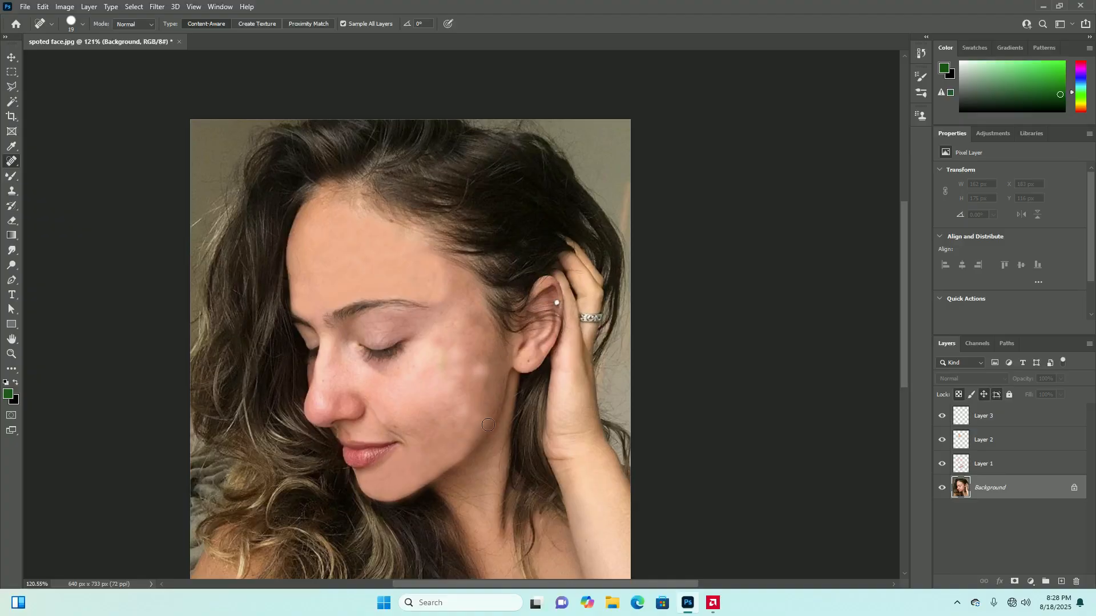
mouse_move(482, 365)
left_mouse_down()
mouse_move(467, 387)
mouse_move(475, 358)
mouse_move(458, 387)
mouse_move(458, 368)
mouse_move(444, 385)
mouse_move(448, 356)
mouse_move(425, 376)
mouse_move(453, 373)
left_mouse_up()
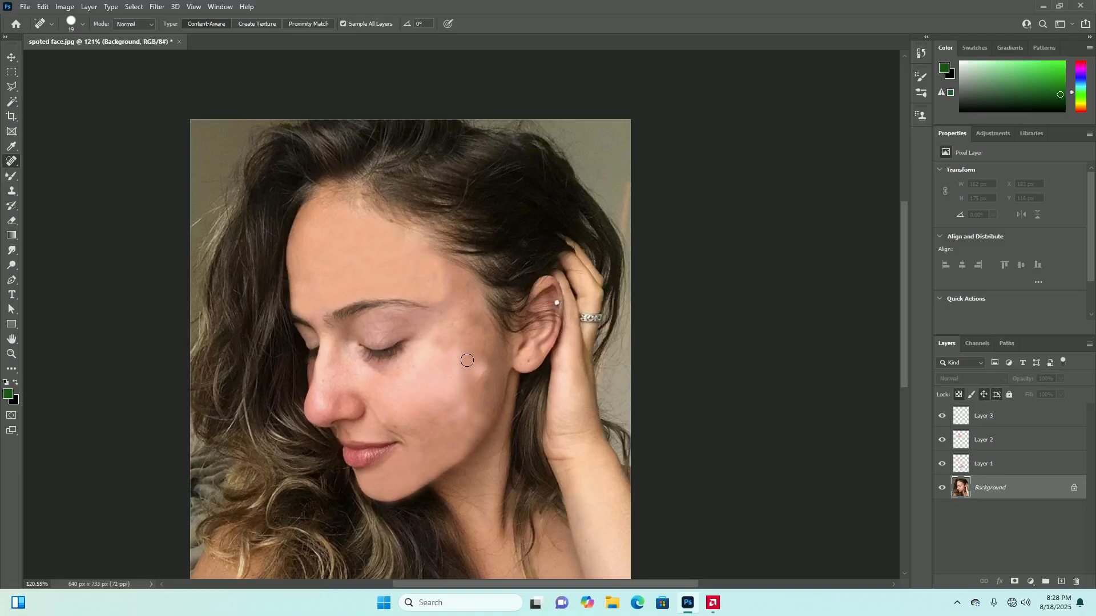
mouse_move(474, 366)
left_mouse_down()
mouse_move(465, 368)
mouse_move(473, 388)
left_mouse_up()
left_click_drag(484, 338, 484, 389)
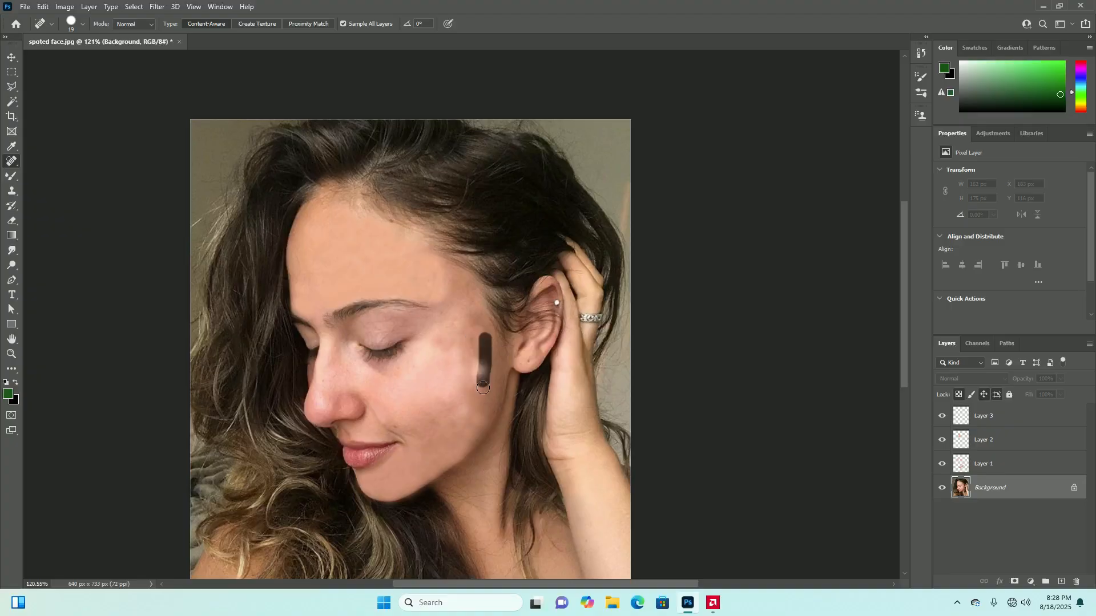
Hide Layer 1 and Layer 2 again, keep Layer 3 visible and make it the active layer
left_click_drag(943, 464, 942, 416)
left_click(942, 416)
left_click(991, 419)
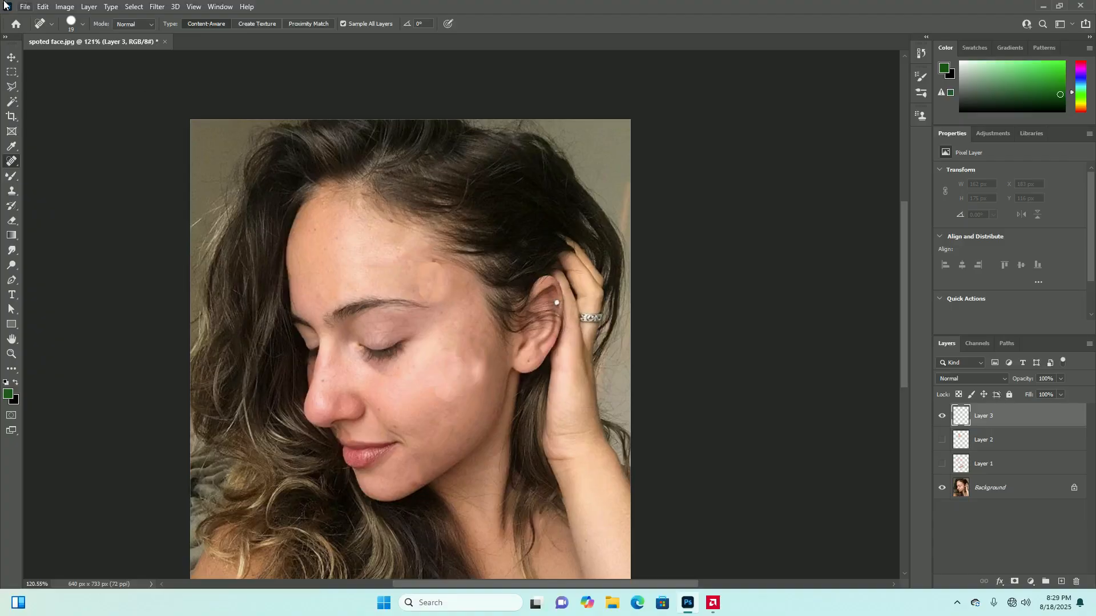
Display the Clone Source settings to look over the source, scale, rotation and overlay options, and collapse them again
scroll(451, 338, "down", 3)
scroll(434, 359, "up", 3)
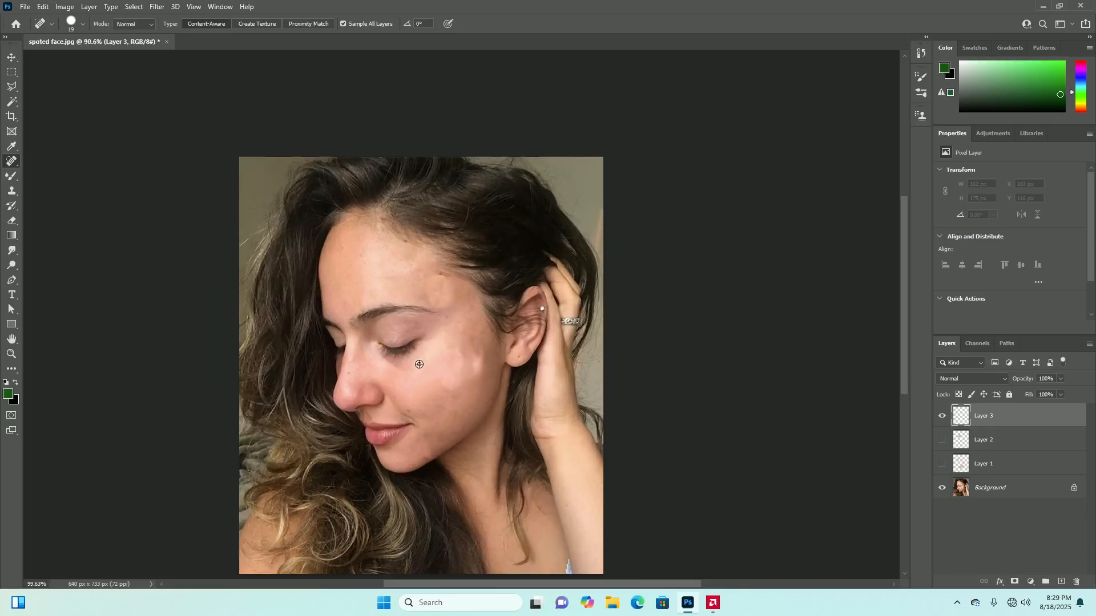
scroll(429, 368, "down", 3)
scroll(438, 365, "up", 4)
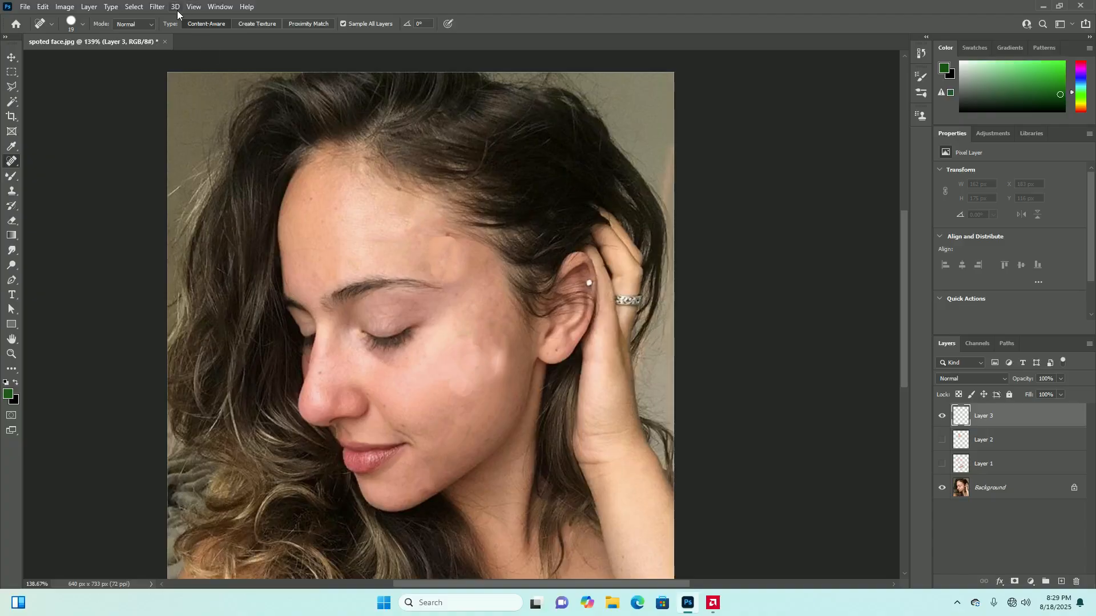
left_click(220, 8)
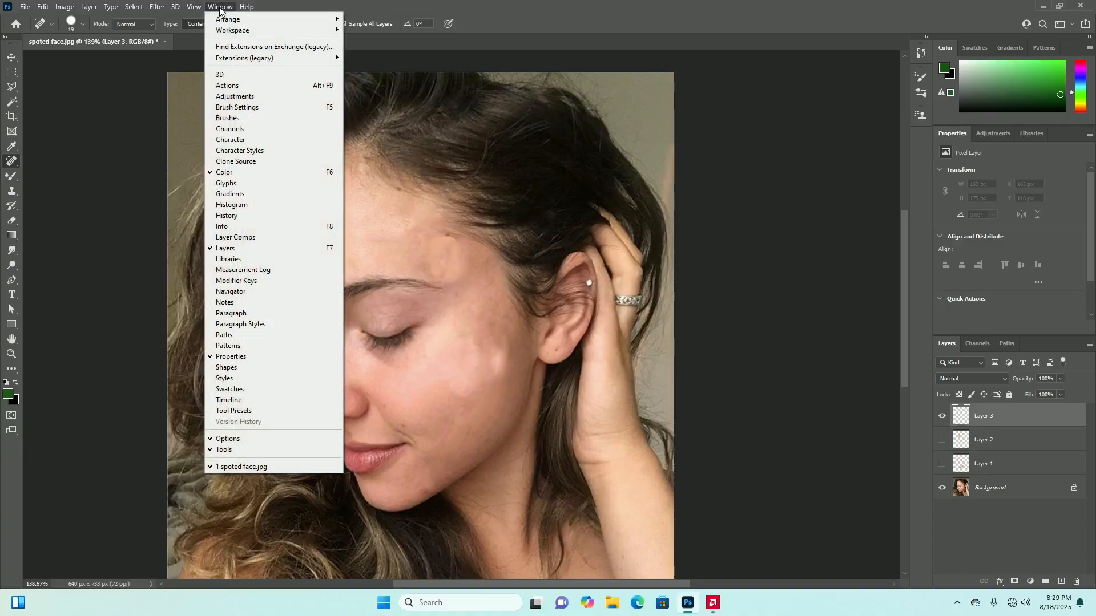
left_click(264, 162)
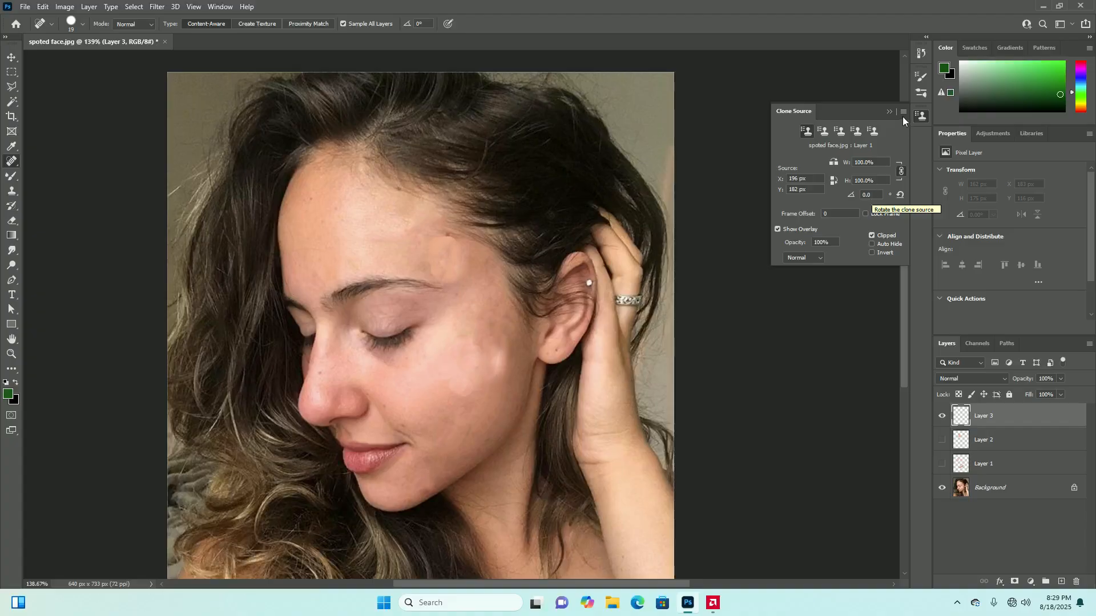
left_click(889, 110)
Open the image "dog 2" from the photoshop picture library folder
left_click(29, 9)
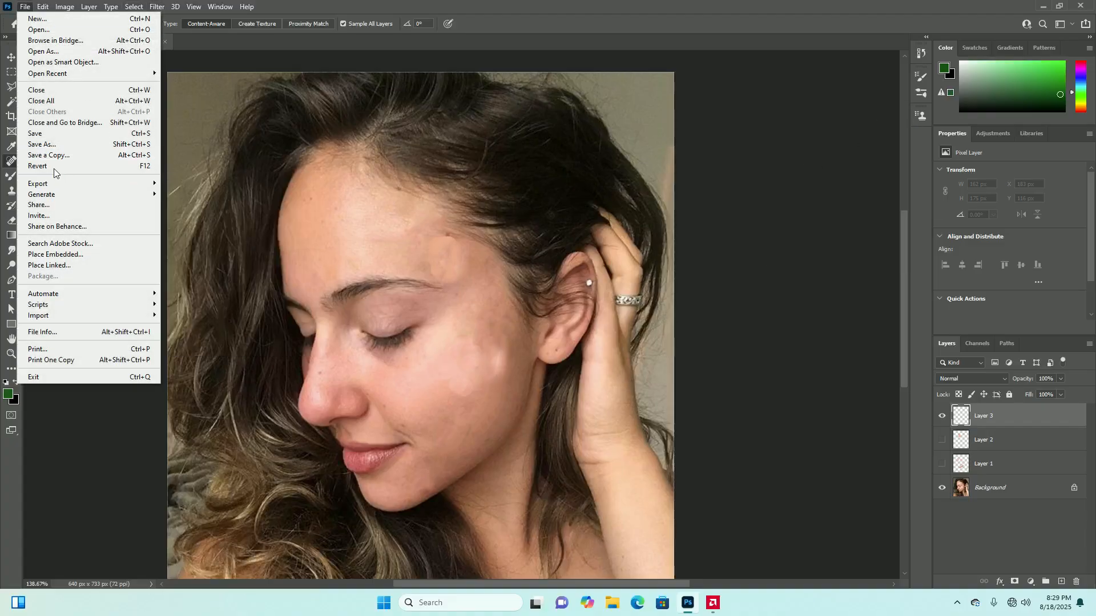
left_click(38, 29)
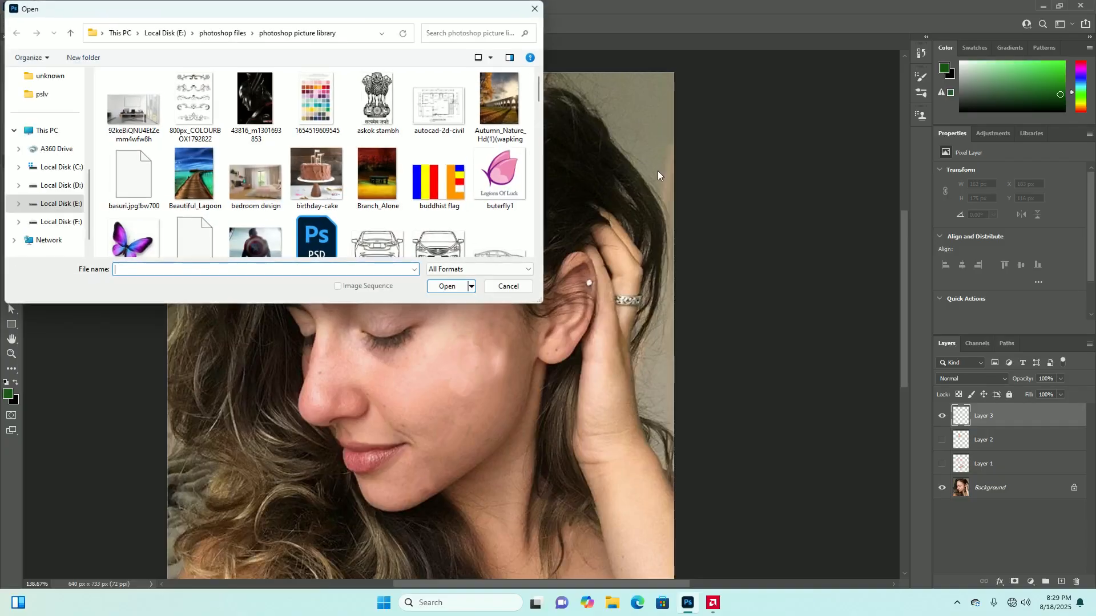
scroll(278, 222, "down", 10)
scroll(278, 219, "down", 12)
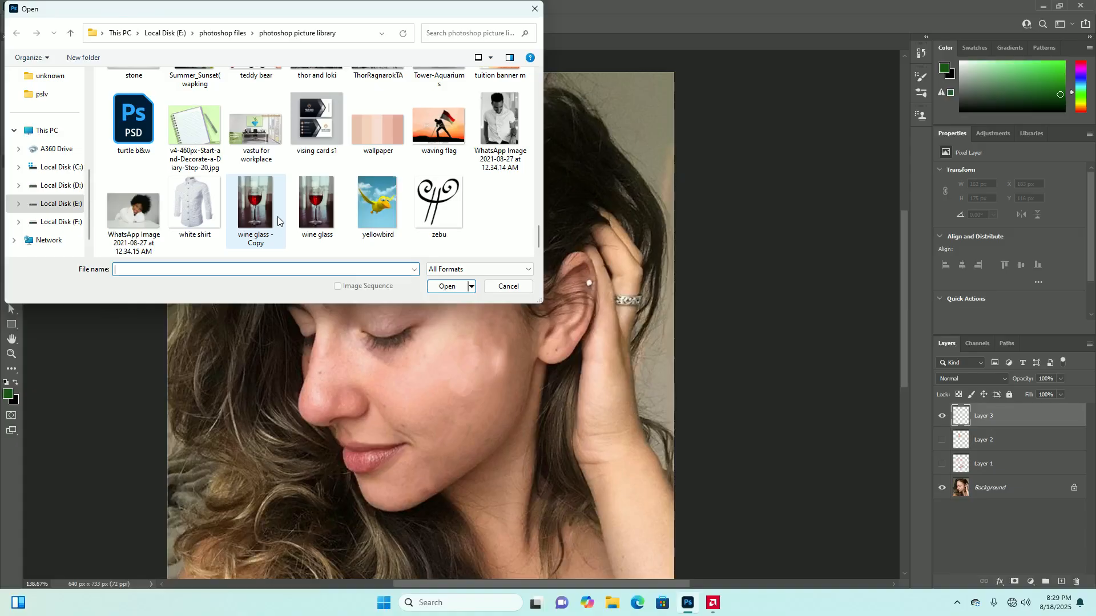
scroll(278, 221, "up", 5)
scroll(278, 221, "up", 4)
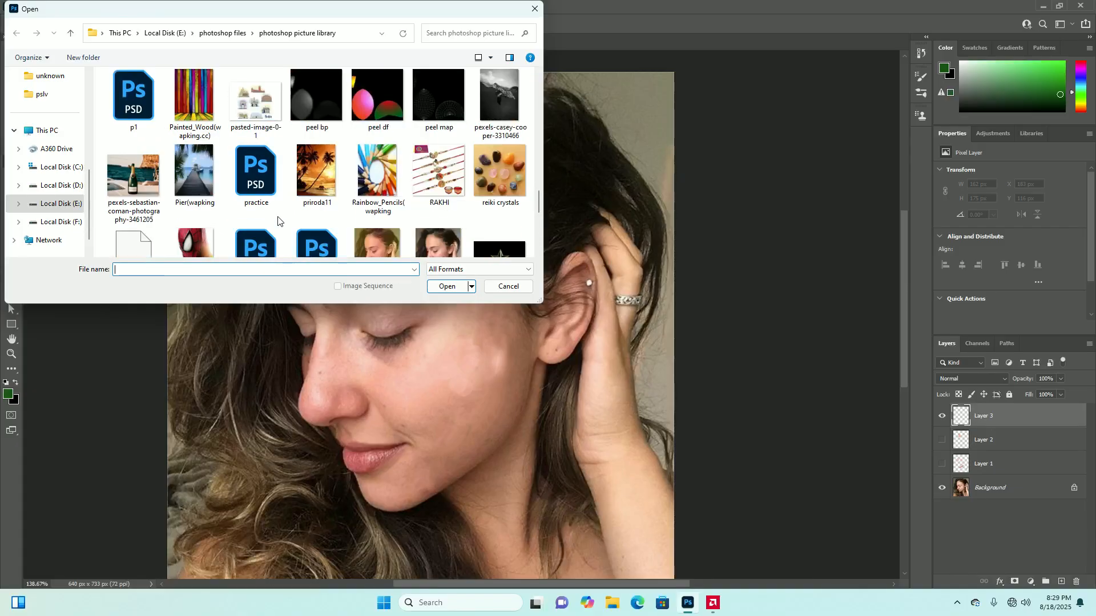
scroll(278, 222, "up", 5)
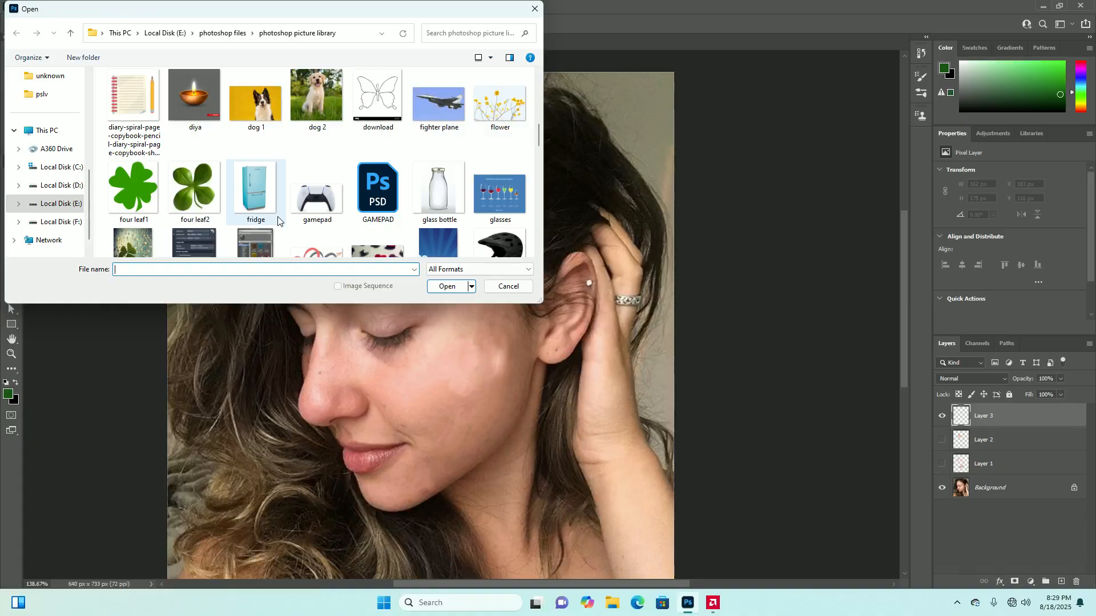
left_click(322, 97)
left_click(444, 287)
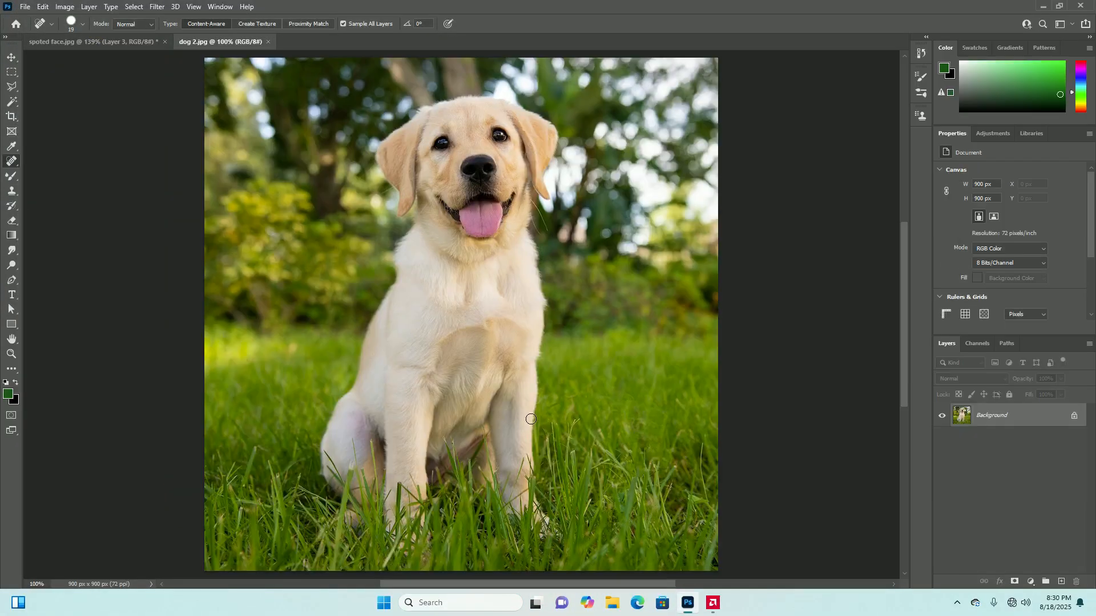
Add a new empty layer above the dog photo's background and activate the Clone Stamp tool
scroll(531, 417, "down", 4)
scroll(520, 321, "up", 3)
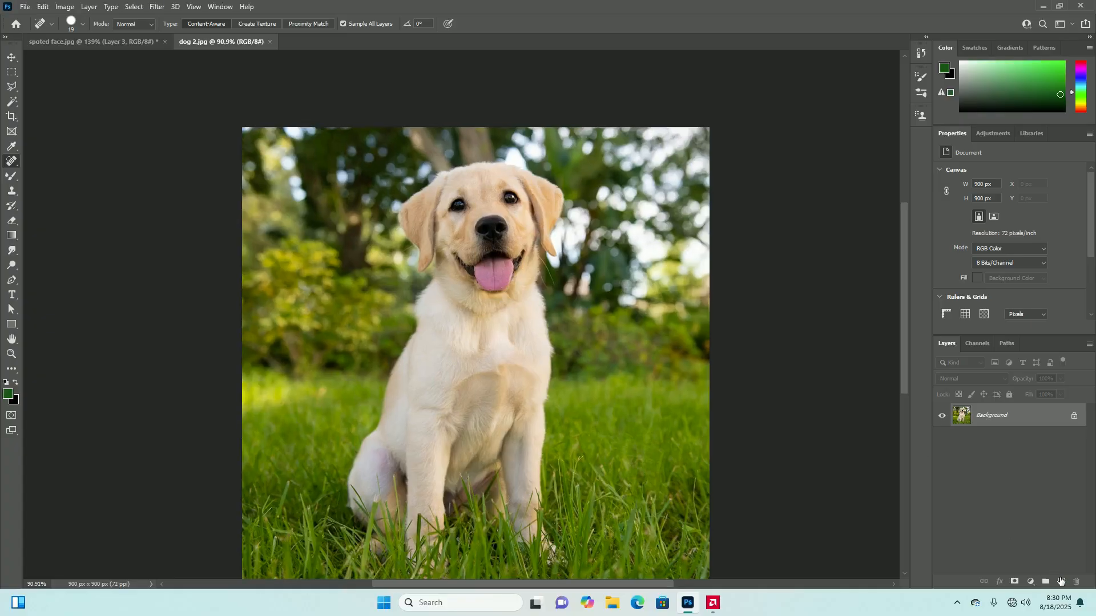
left_click(1061, 581)
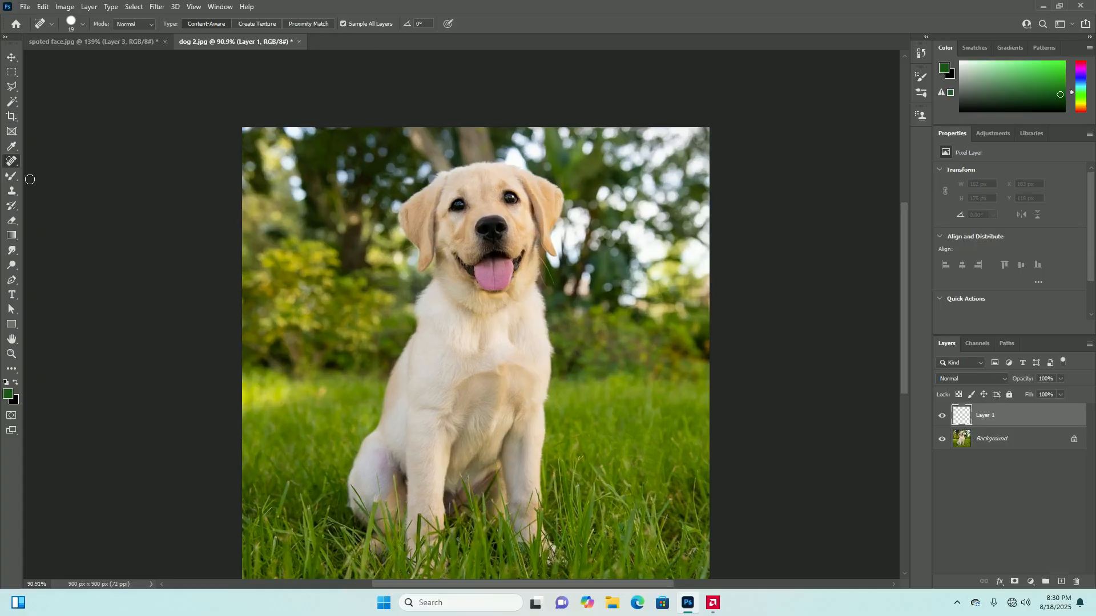
left_click(11, 191)
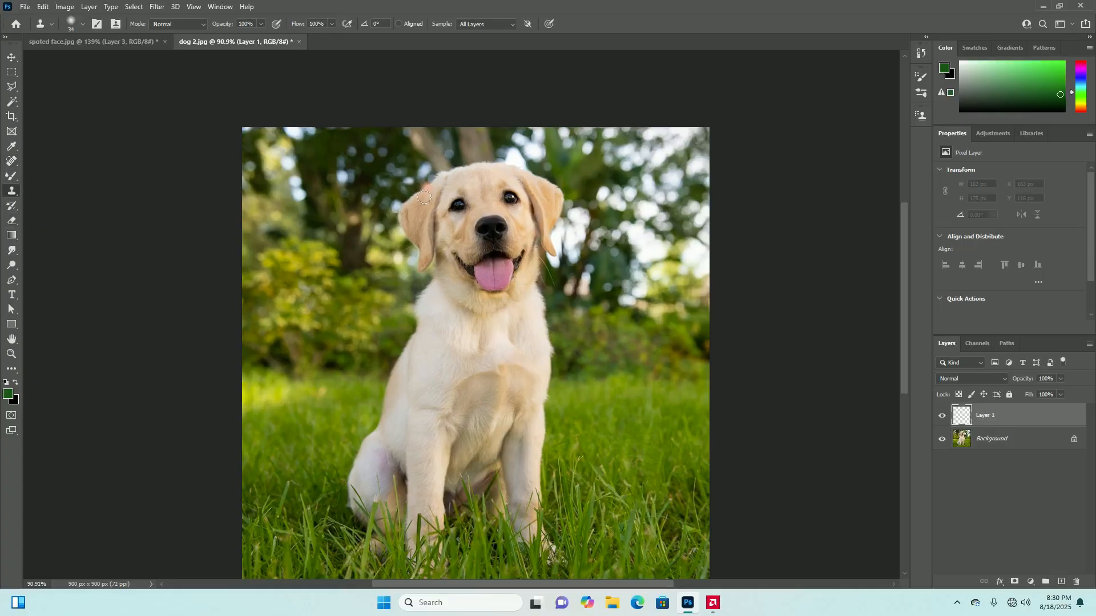
Display the Clone Source settings for the dog image
scroll(509, 246, "up", 3)
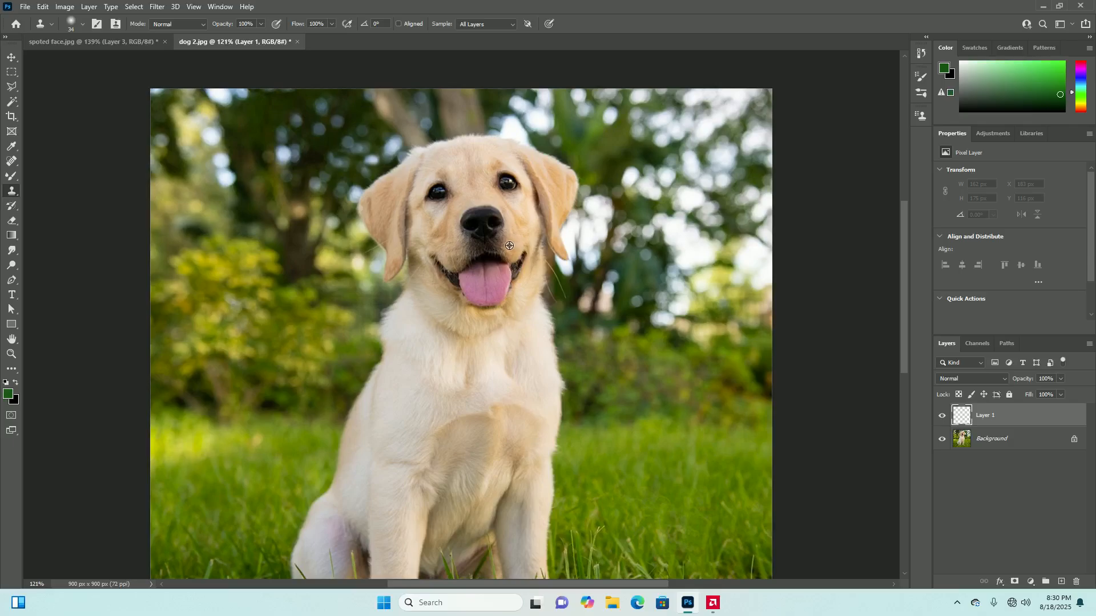
left_click(220, 7)
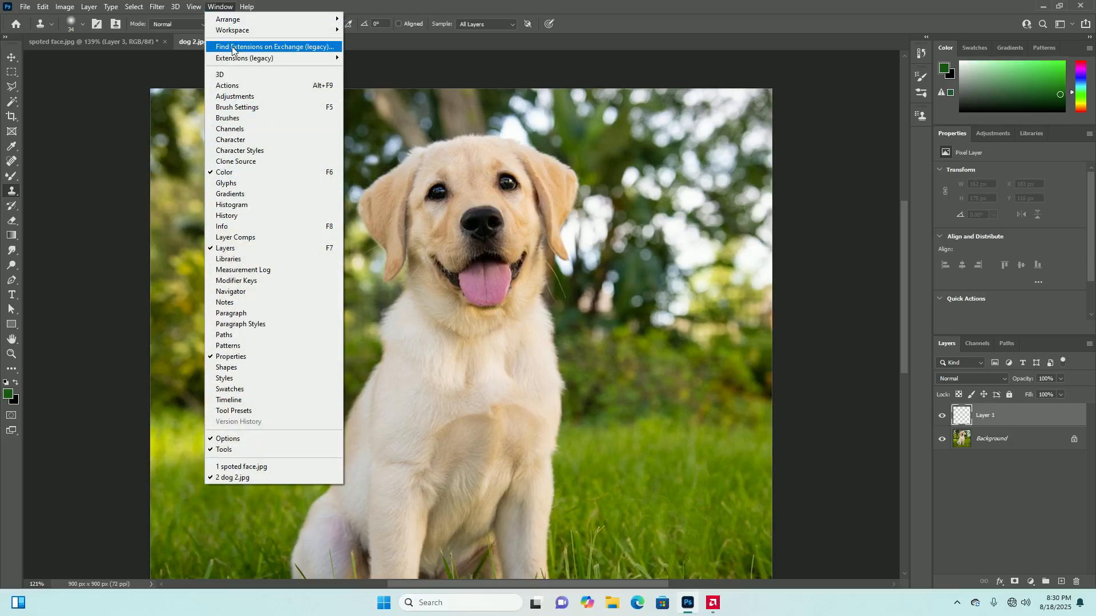
left_click(250, 161)
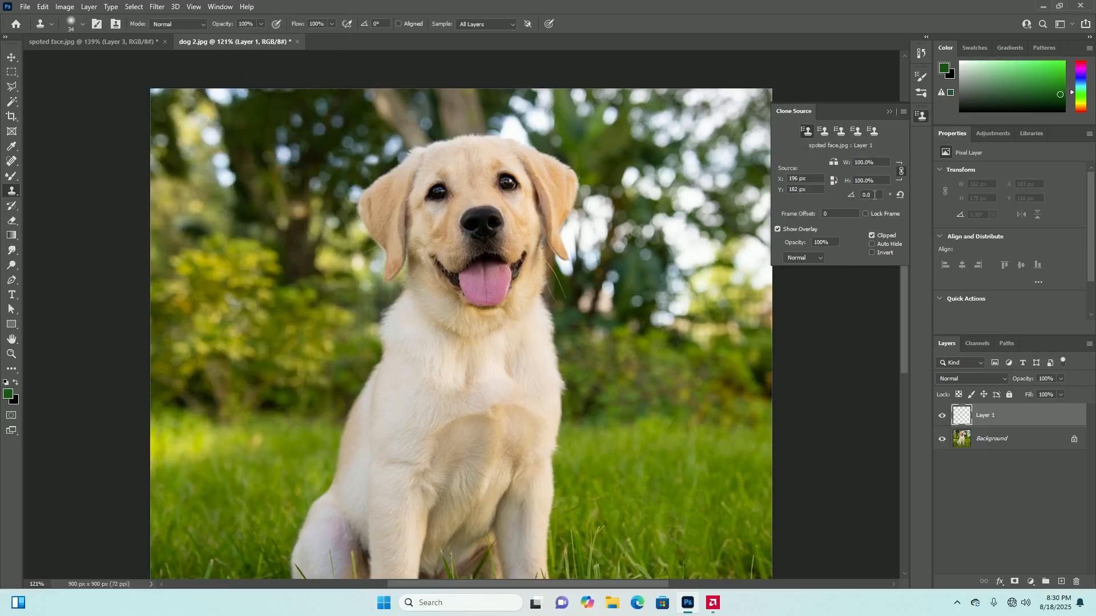
Try cloning one of the dog's eyes over the other with the source rotated 90°, and undo the strokes
key("BackSpace")
key("BackSpace")
left_click(508, 184, "alt")
mouse_move(439, 193)
left_mouse_down()
mouse_move(429, 197)
mouse_move(443, 198)
mouse_move(434, 187)
mouse_move(435, 200)
mouse_move(442, 181)
mouse_move(444, 195)
left_mouse_up()
key("ctrl+z")
key("ctrl+z")
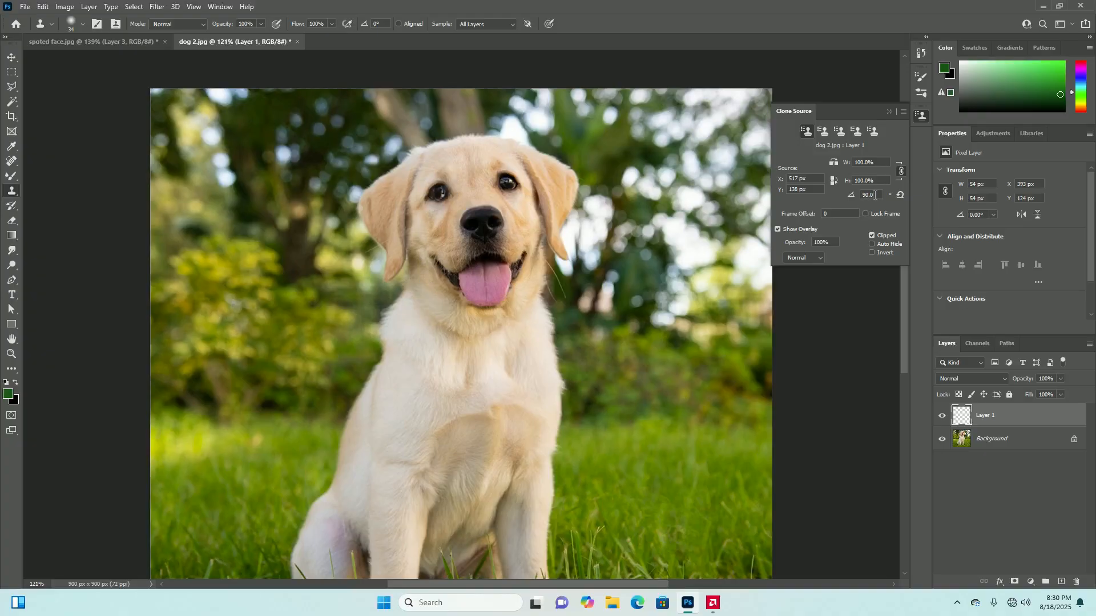
Try the same eye clone with the source rotation set to 180°, and undo the strokes
key("BackSpace")
left_click(508, 181, "alt")
mouse_move(439, 191)
left_mouse_down()
mouse_move(433, 205)
mouse_move(445, 183)
mouse_move(420, 197)
mouse_move(424, 217)
left_mouse_up()
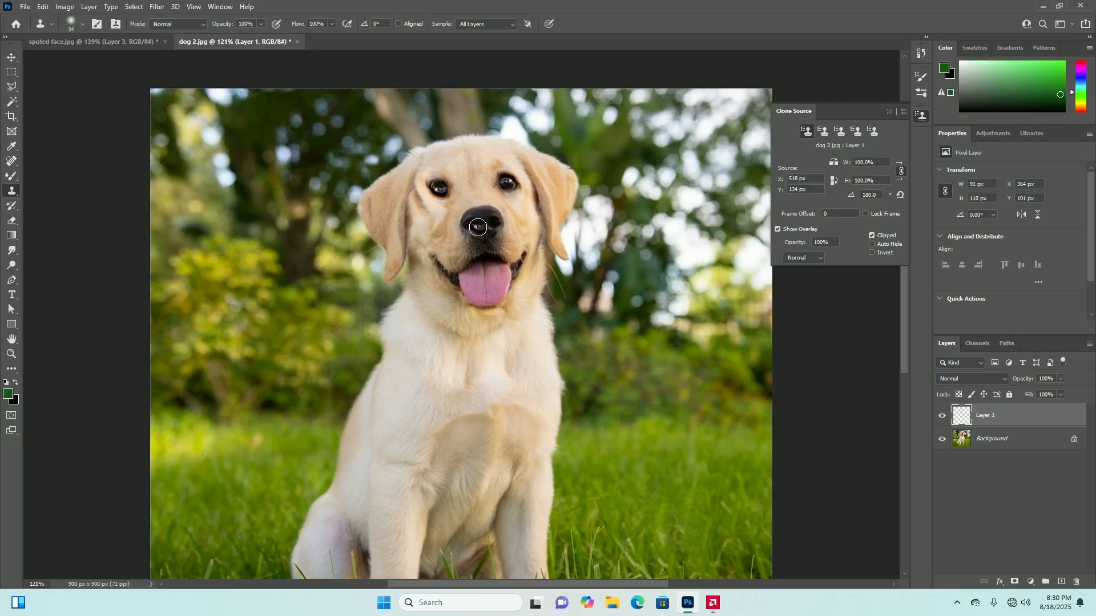
key("ctrl+z")
key("ctrl+z")
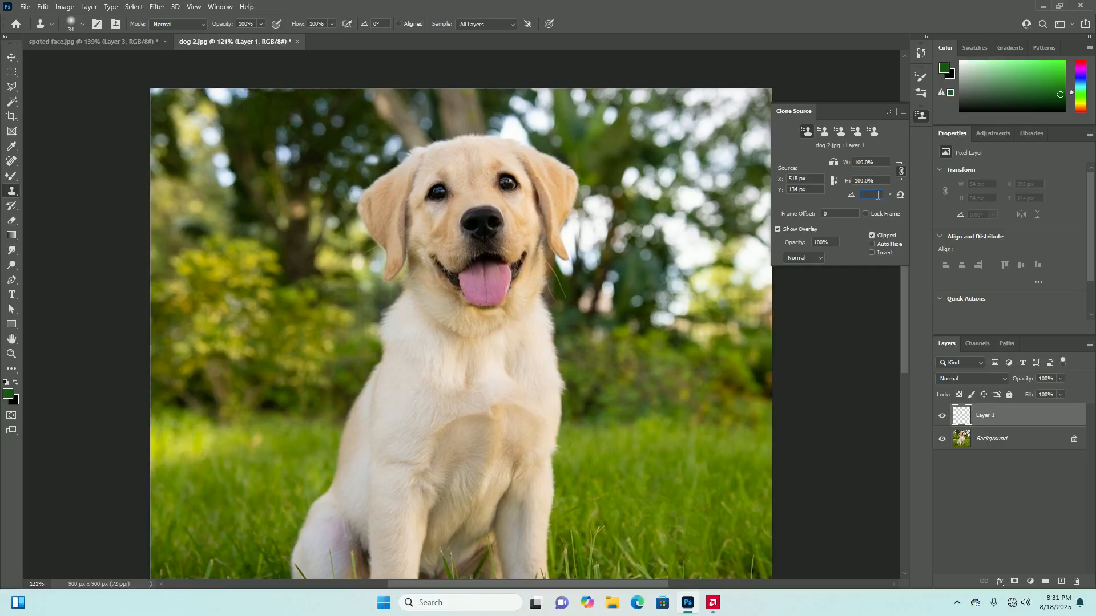
Set the clone source rotation to 1.0° and its scale to 96%, and undo back past the added layer
type("1.0")
key("alt")
scroll(883, 162, "down", 5)
scroll(883, 162, "down", 4)
key("ctrl+z")
scroll(583, 265, "down", 5)
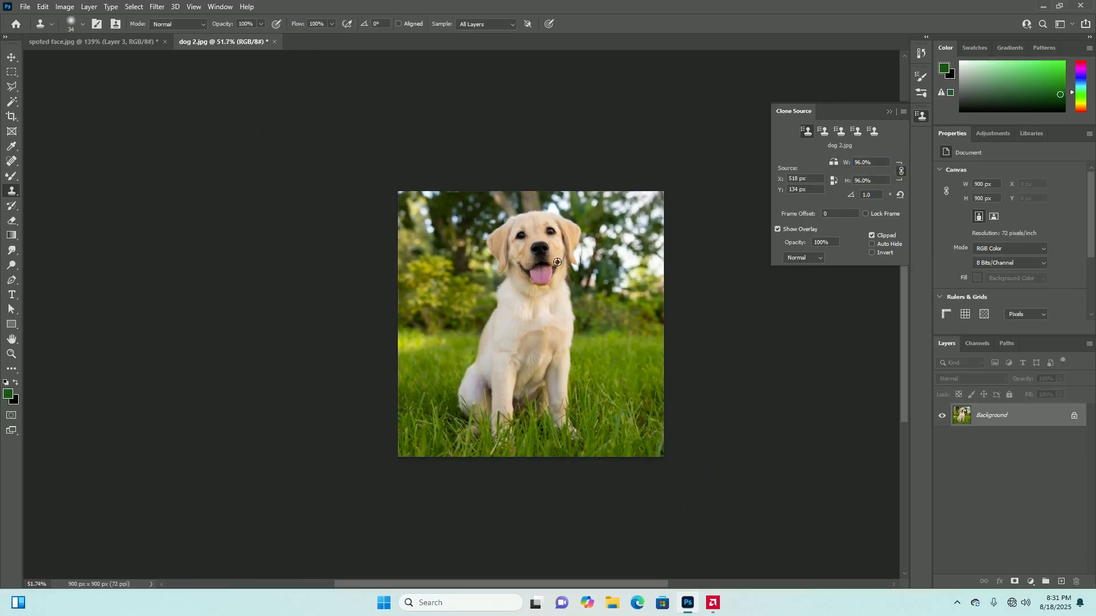
Flip the clone source horizontally, reset its rotation to 0.0°, and sample the dog's eye on the image's right side
scroll(584, 264, "up", 4)
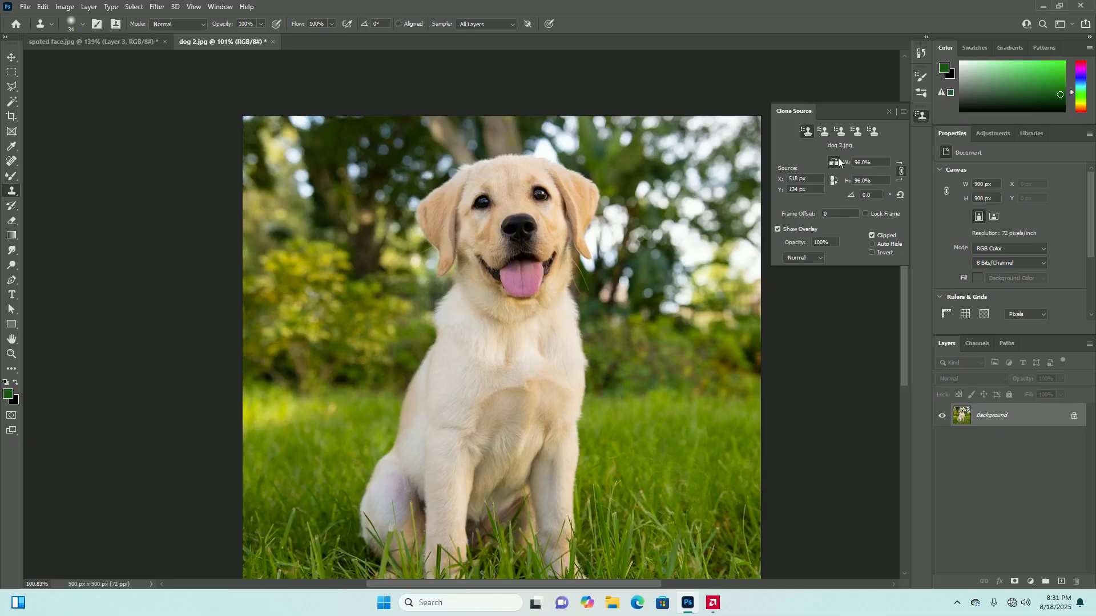
scroll(543, 239, "up", 5)
scroll(553, 231, "down", 1)
scroll(554, 228, "down", 5)
scroll(555, 169, "up", 5)
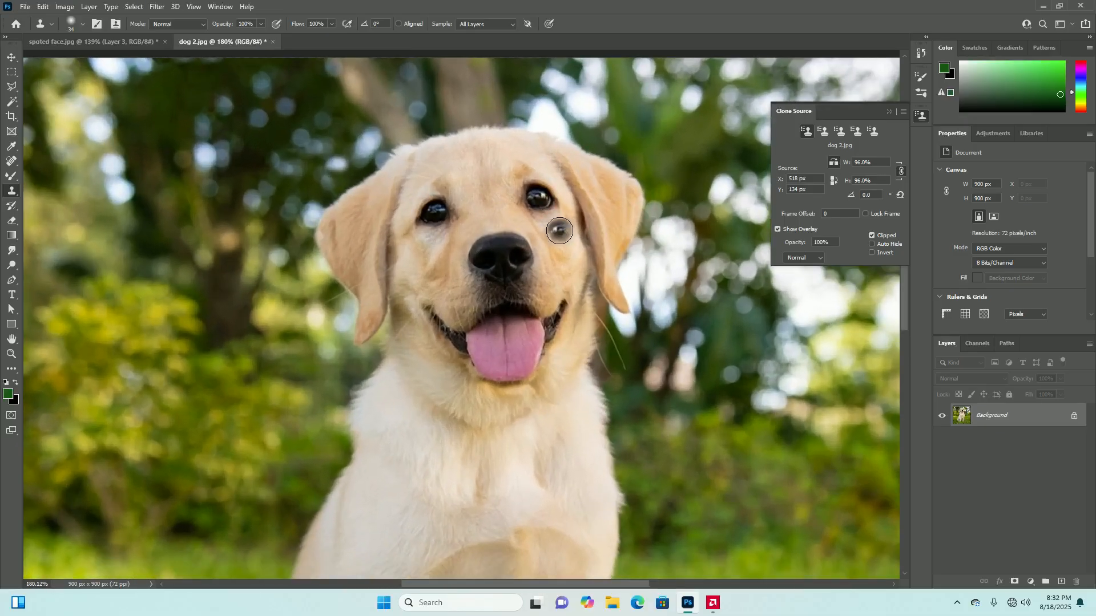
left_click(535, 201, "alt")
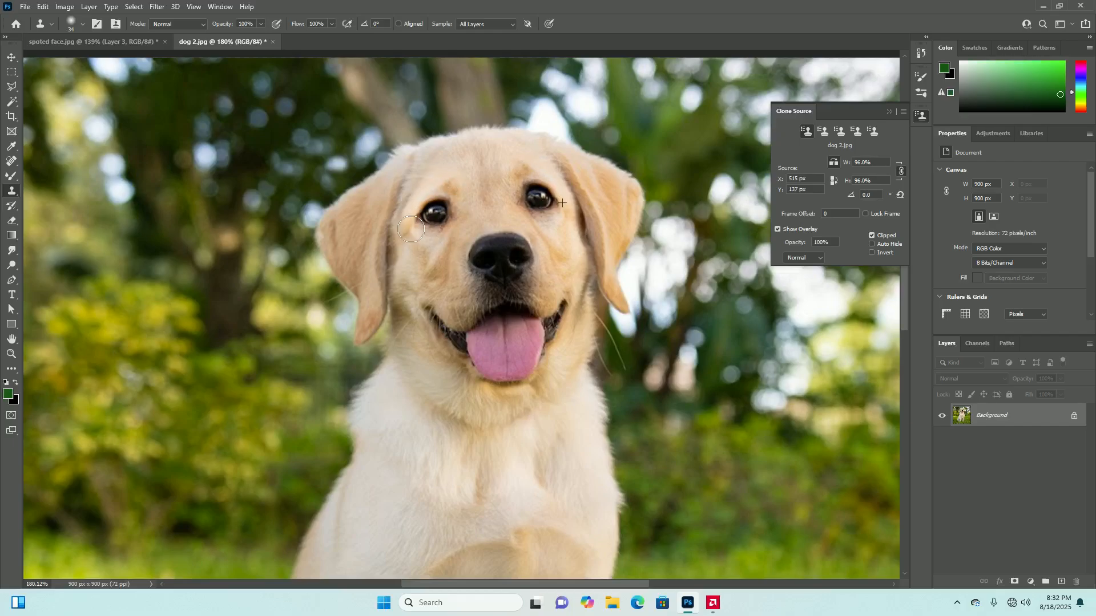
Try cloning the flipped eye over the opposite eye and the cheek below it, and undo the strokes
scroll(451, 279, "down", 3)
scroll(474, 296, "up", 3)
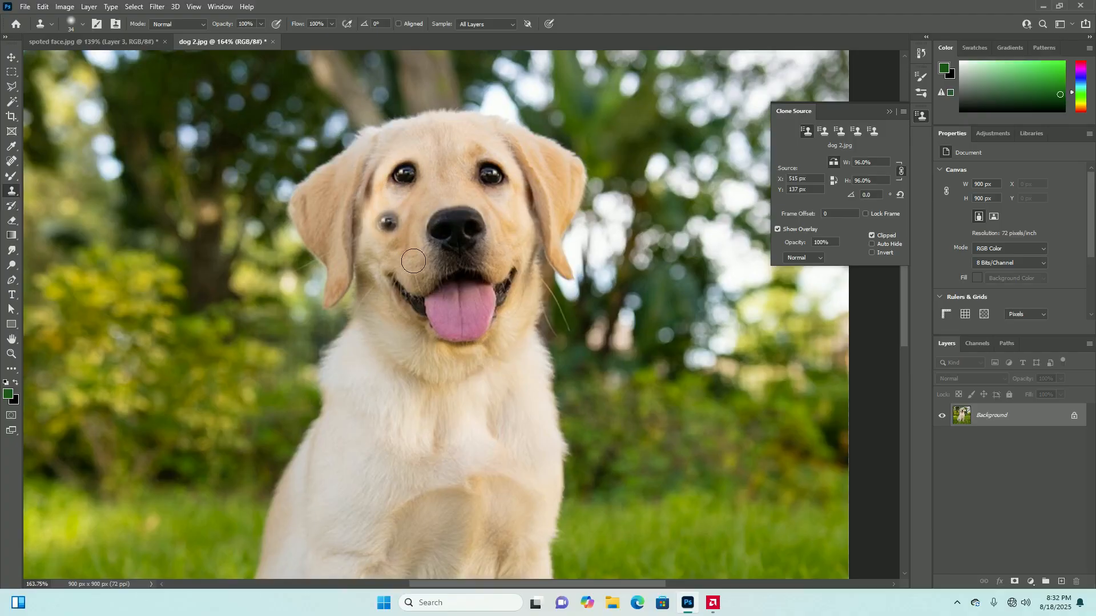
key("ctrl+z")
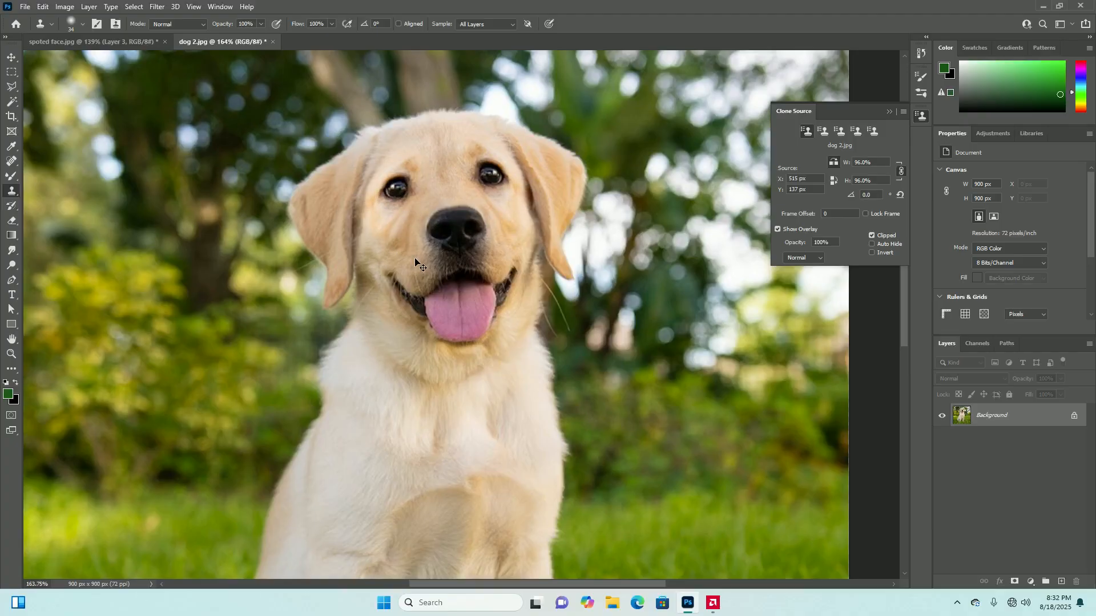
key("ctrl+z")
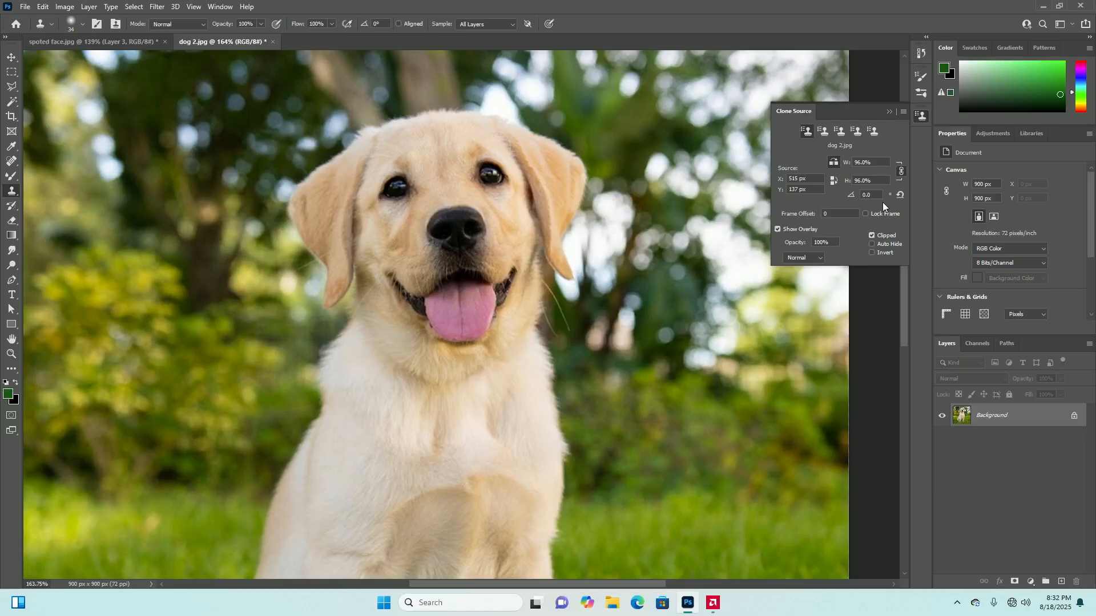
Test an eye stamp beside the dog's mouth with the source rotated 10.0°, and raise the source scale to 107%
scroll(453, 203, "down", 3)
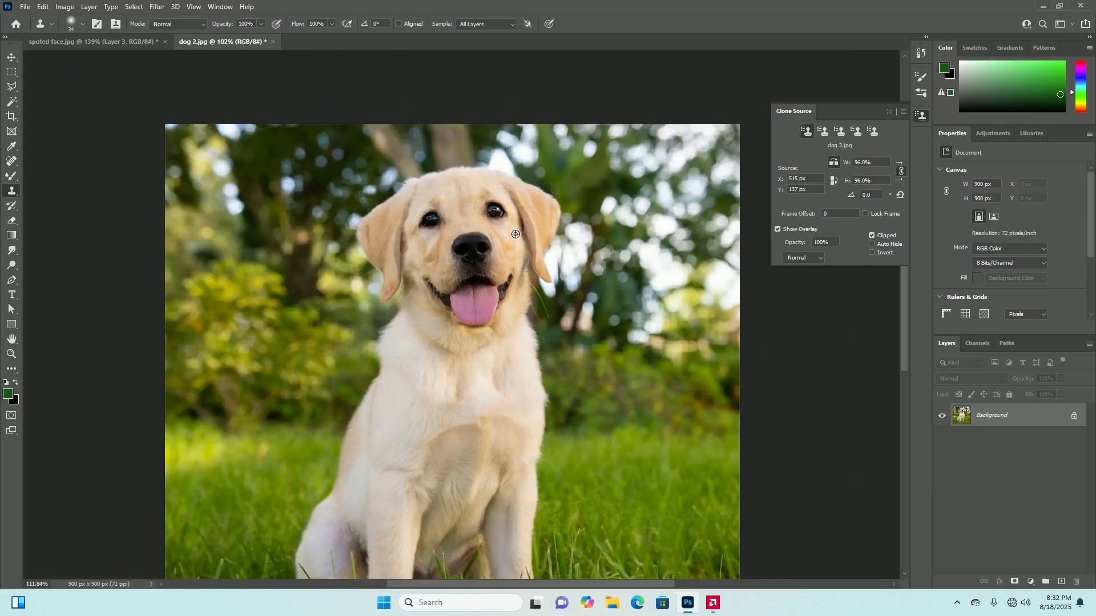
scroll(453, 202, "up", 2)
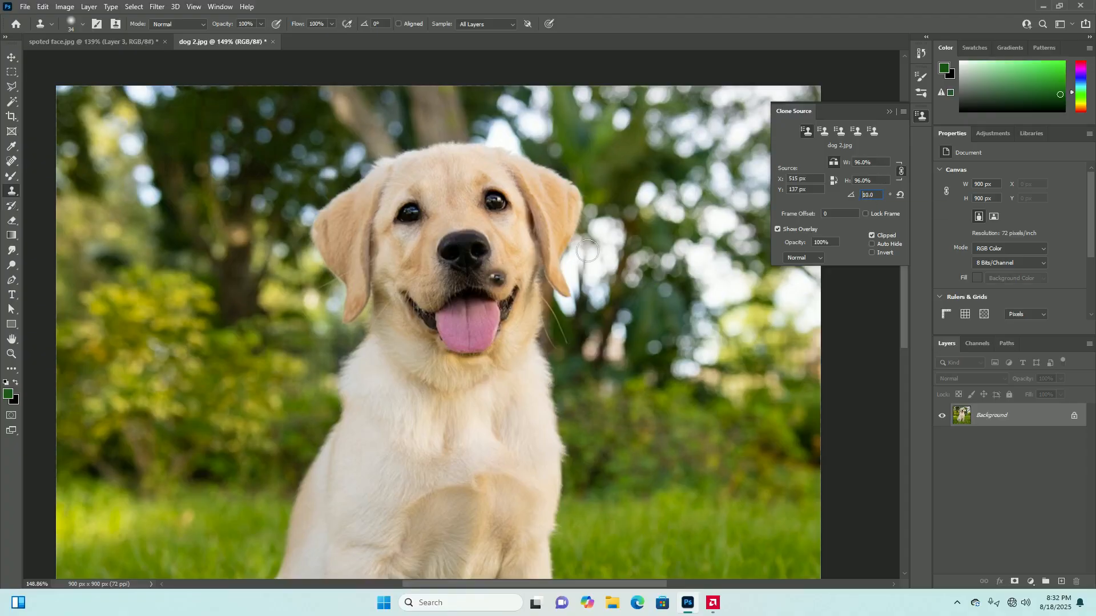
left_click(885, 164)
key("Up")
key("Up")
key("Up")
key("Up")
key("Up")
key("Up")
key("Up")
key("Up")
key("Up")
key("Up")
key("Down")
key("Down")
Set the clone source scale to 100% and its rotation to 20.0°, and undo a test stamp below the eye
left_click(877, 163)
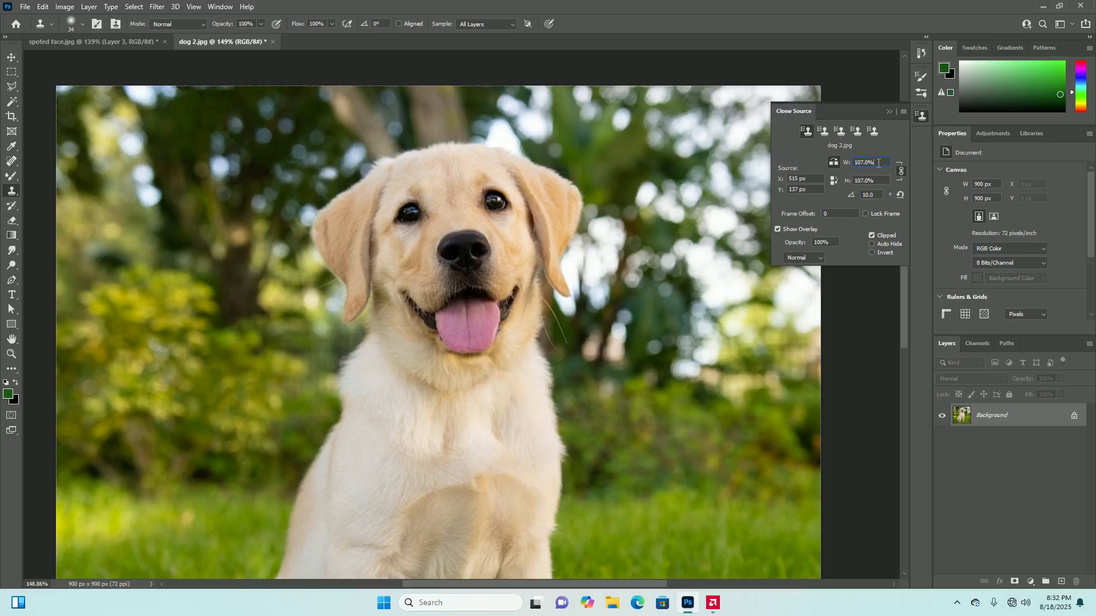
key("BackSpace")
key("BackSpace")
key("BackSpace")
key("BackSpace")
key("BackSpace")
type("100")
left_click_drag(495, 221, 496, 222)
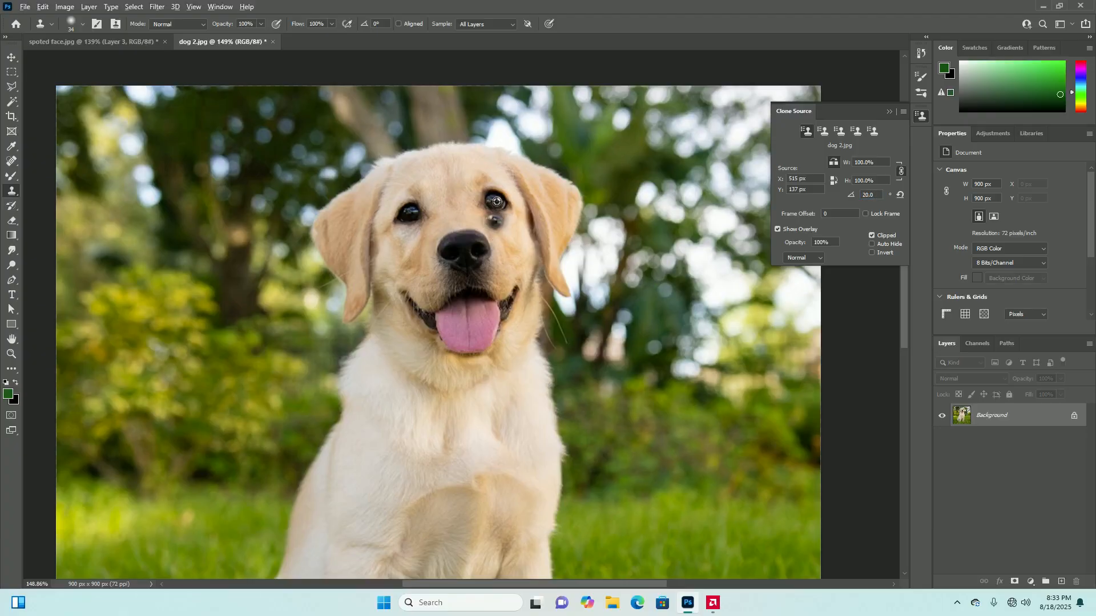
key("ctrl+z")
Resample the eye on the image's right side and clone it over the opposite eye, undoing the first stray strokes
left_click(495, 202, "alt")
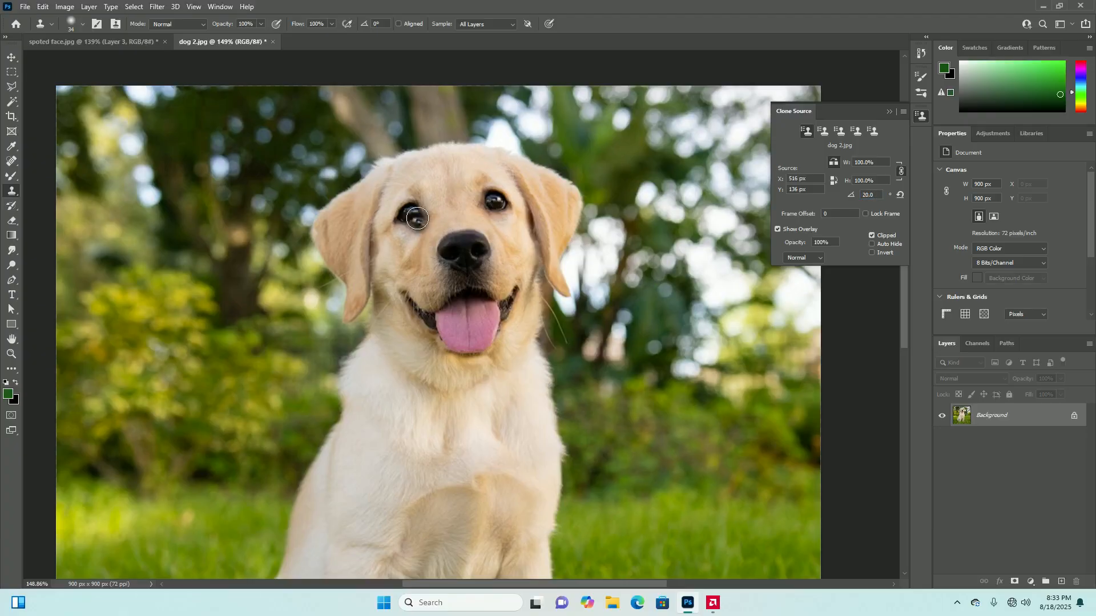
mouse_move(413, 220)
left_mouse_down()
mouse_move(405, 204)
mouse_move(404, 218)
mouse_move(418, 213)
mouse_move(390, 234)
mouse_move(407, 258)
left_mouse_up()
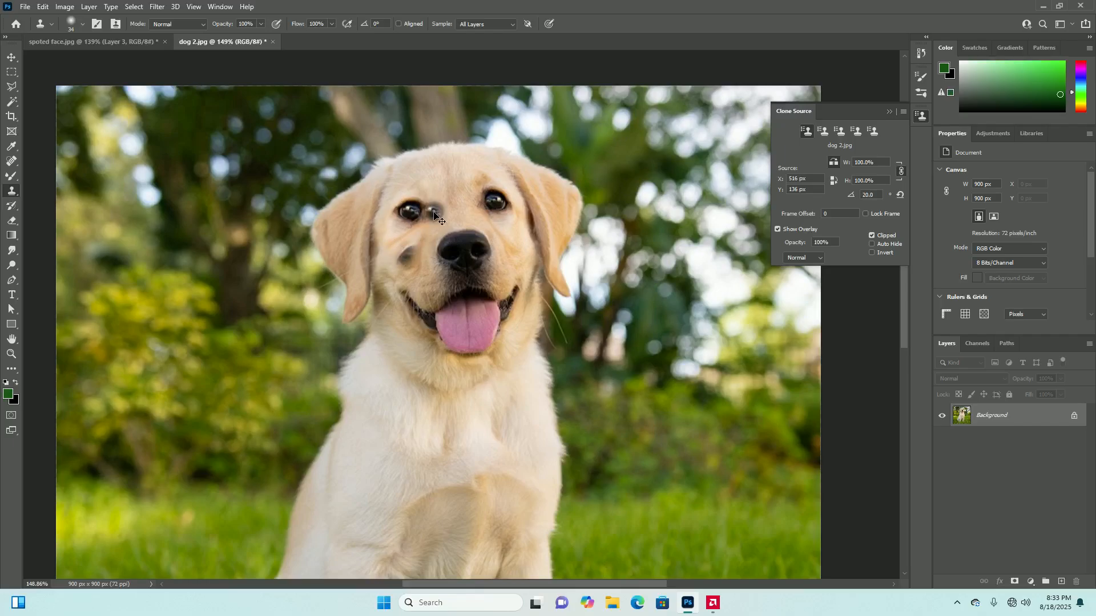
key("ctrl+z")
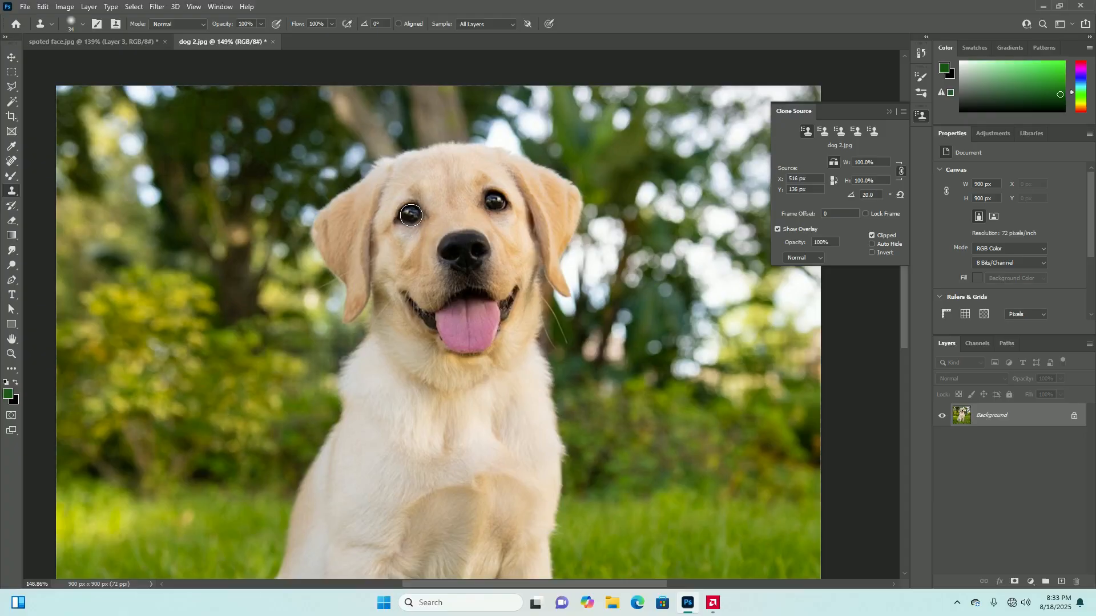
left_click_drag(397, 223, 411, 211)
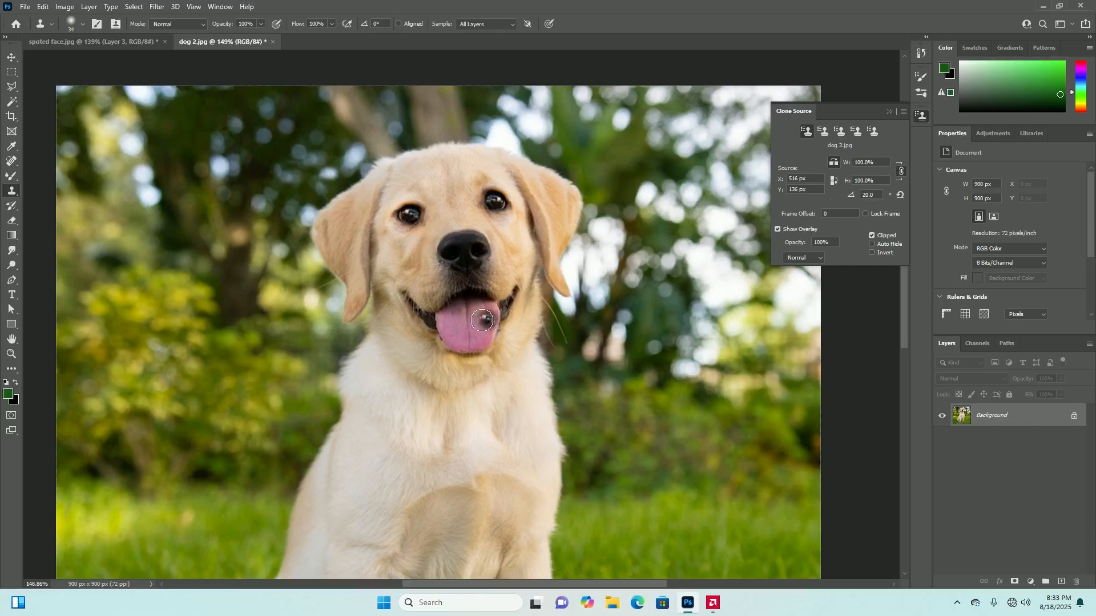
scroll(483, 300, "down", 5)
scroll(484, 300, "up", 3)
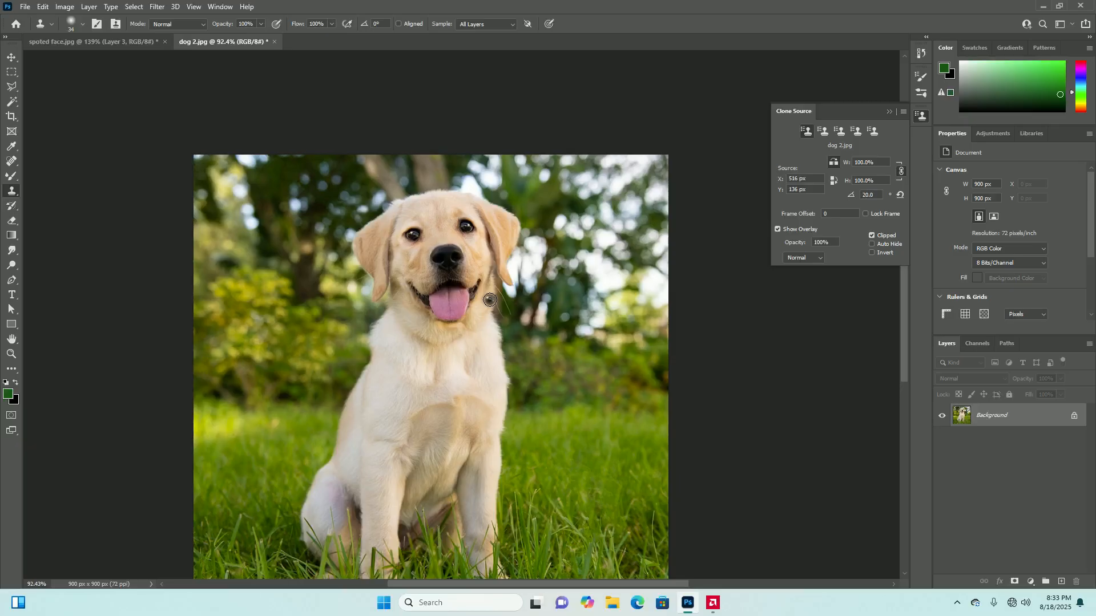
Hide the Clone Source settings to clear the view of the dog image
left_click(889, 112)
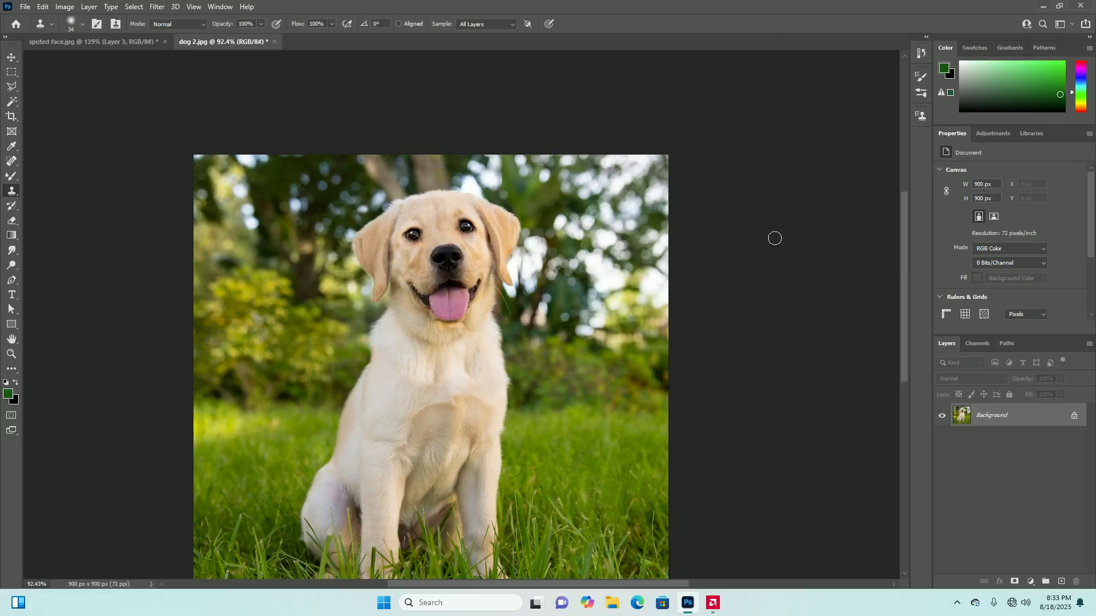
left_click(25, 7)
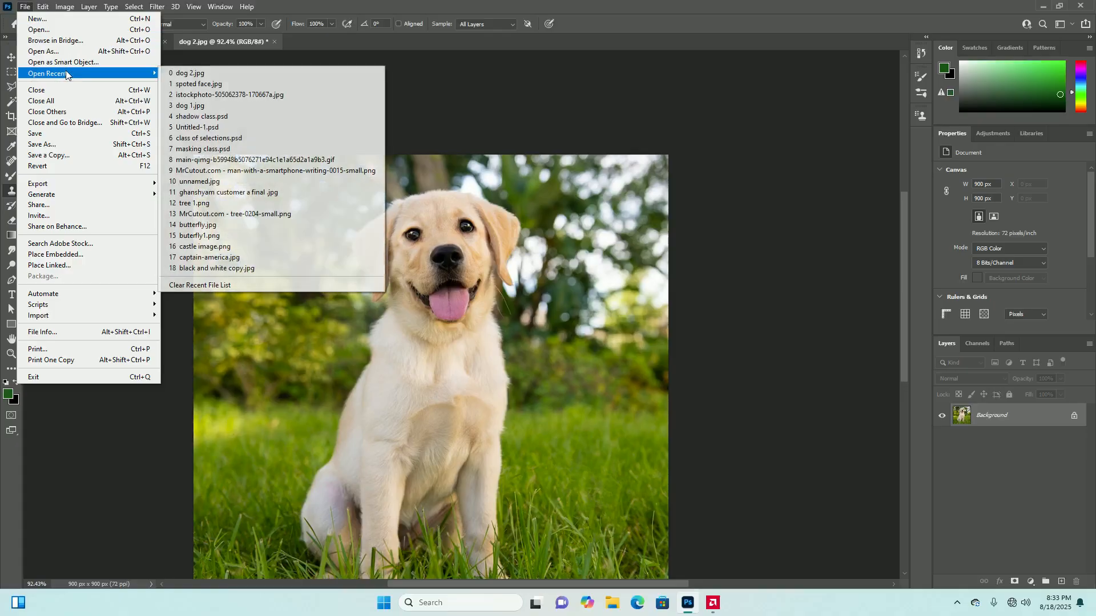
left_click(25, 6)
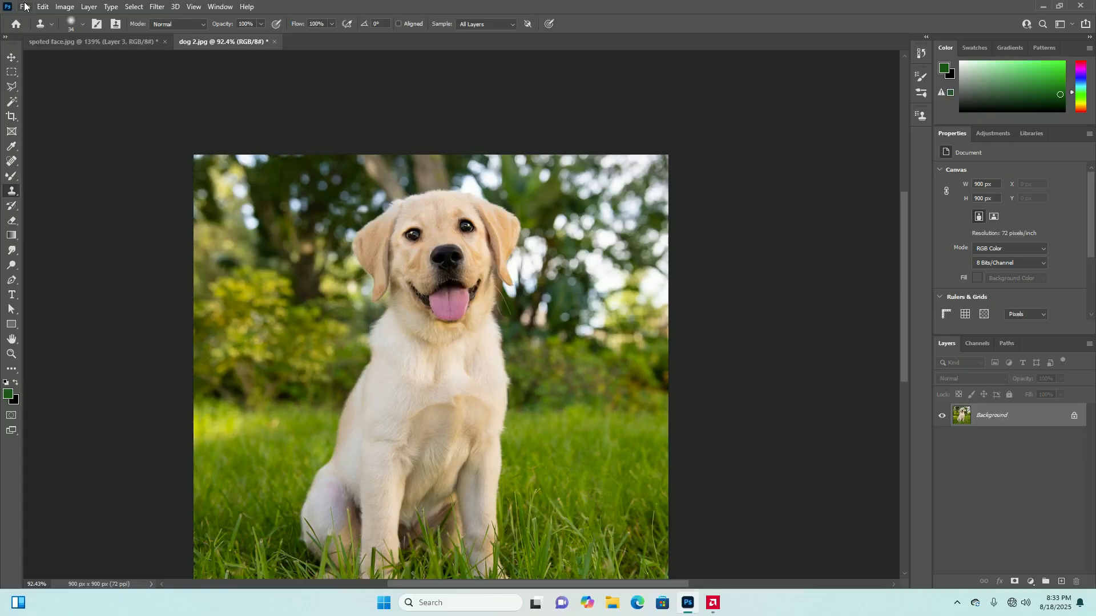
left_click(25, 6)
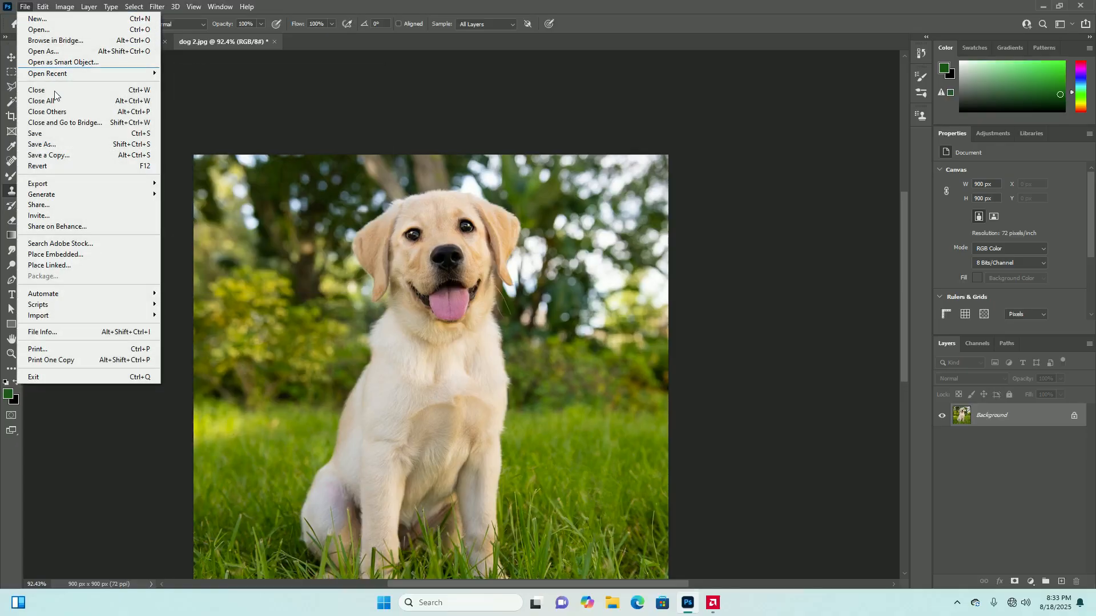
left_click(26, 8)
left_click(26, 7)
left_click(26, 7)
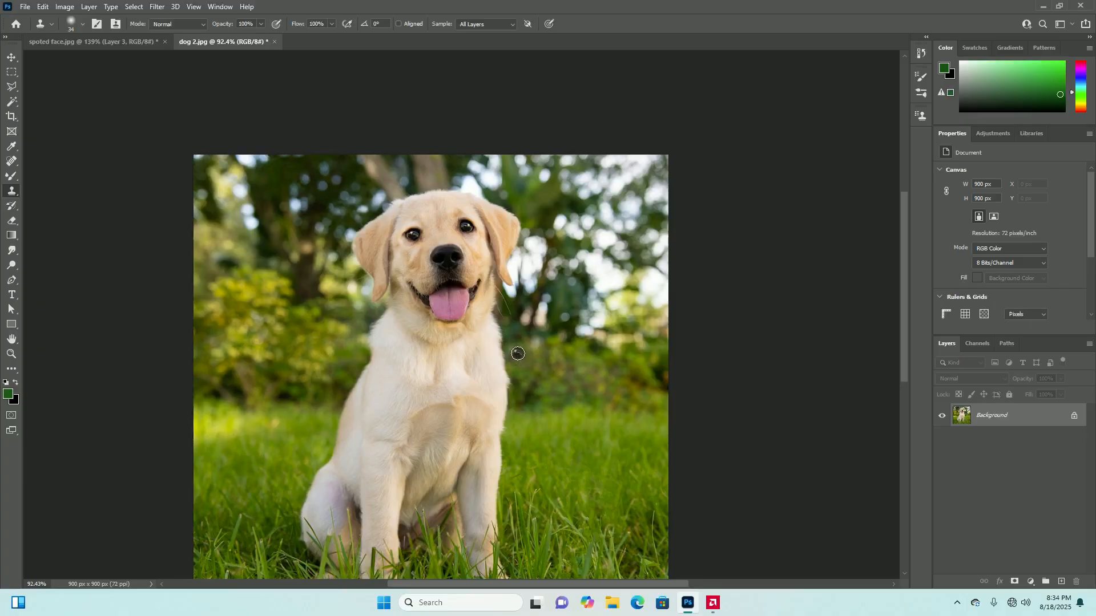
Try cloning the dog's mirrored chest and front leg over the shoulder and hindquarters on the image's left side, and undo the strokes
scroll(508, 376, "down", 1)
scroll(499, 400, "down", 1)
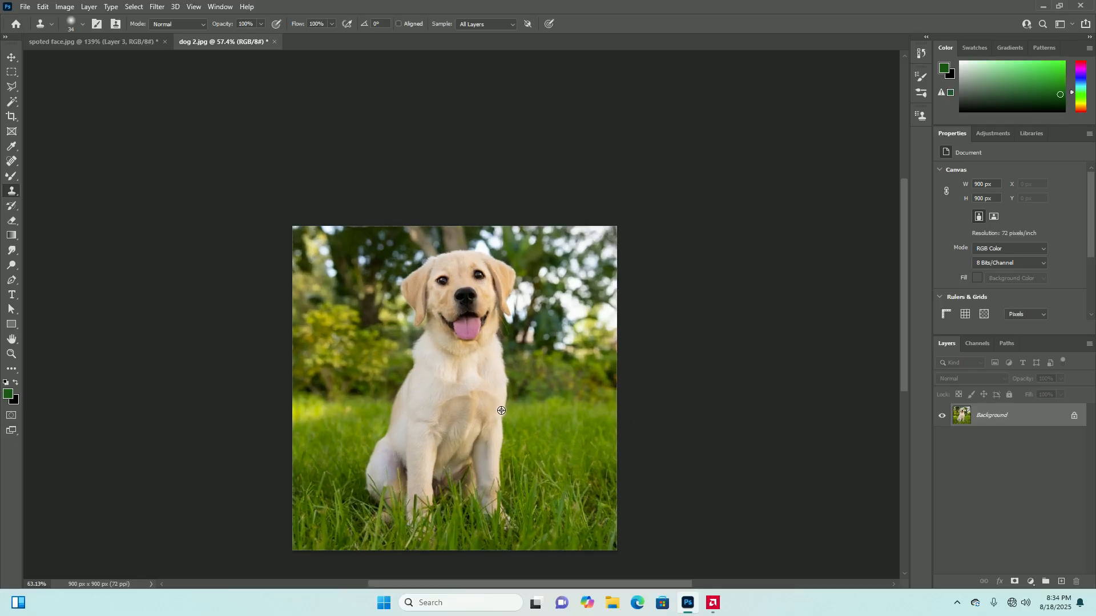
scroll(503, 406, "up", 2)
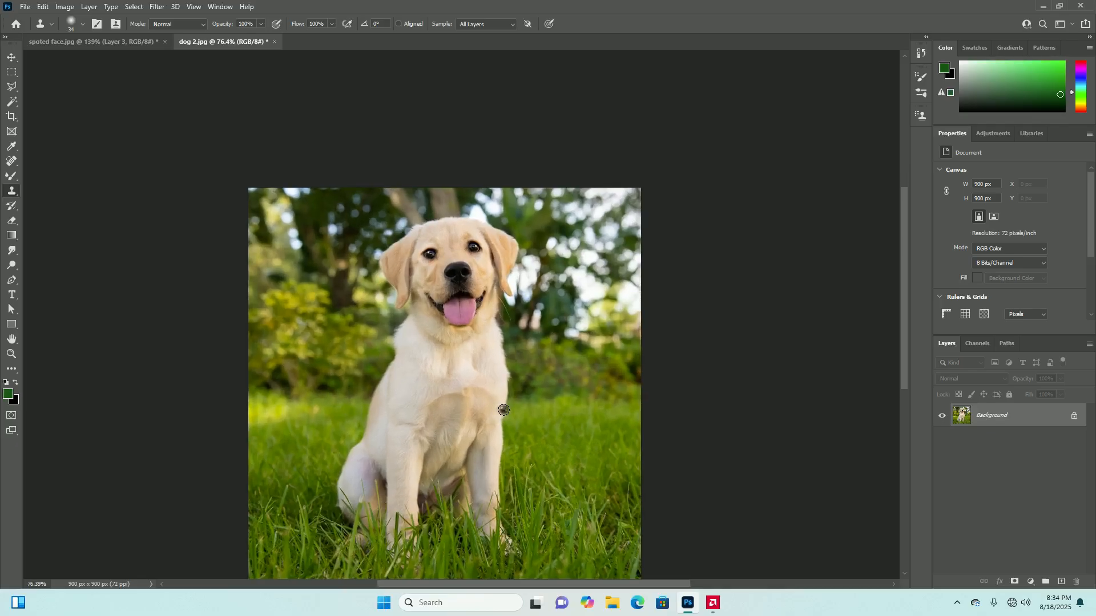
scroll(503, 408, "down", 1)
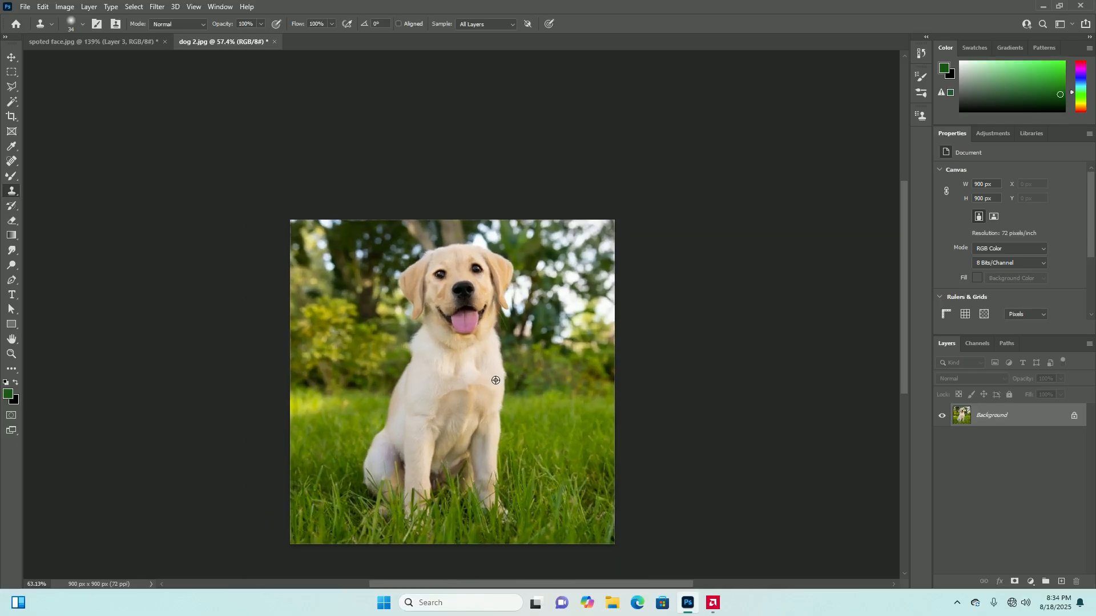
scroll(501, 405, "up", 3)
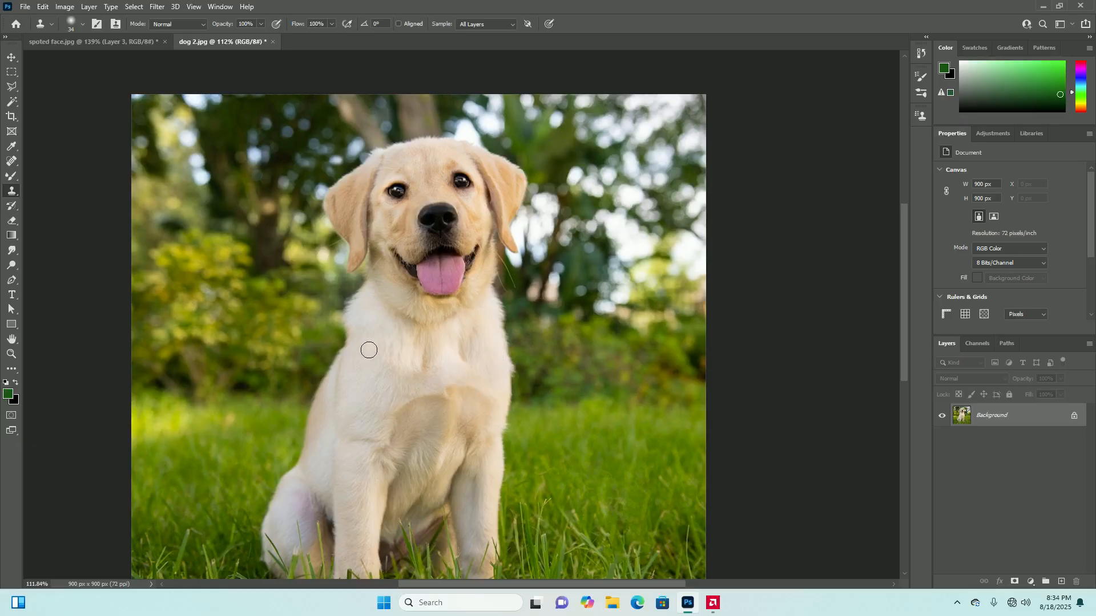
mouse_move(365, 359)
left_mouse_down()
mouse_move(387, 345)
mouse_move(368, 353)
mouse_move(387, 384)
mouse_move(407, 343)
mouse_move(382, 372)
mouse_move(391, 378)
mouse_move(388, 327)
mouse_move(358, 382)
mouse_move(373, 415)
mouse_move(372, 359)
mouse_move(357, 369)
mouse_move(356, 436)
mouse_move(363, 373)
mouse_move(320, 410)
mouse_move(346, 427)
mouse_move(348, 343)
mouse_move(299, 406)
mouse_move(293, 494)
mouse_move(359, 353)
mouse_move(308, 428)
mouse_move(284, 515)
mouse_move(295, 470)
mouse_move(265, 506)
mouse_move(260, 544)
mouse_move(285, 498)
mouse_move(268, 565)
mouse_move(325, 530)
mouse_move(292, 533)
mouse_move(294, 561)
mouse_move(335, 455)
mouse_move(319, 465)
mouse_move(294, 560)
mouse_move(318, 467)
mouse_move(303, 571)
mouse_move(338, 468)
mouse_move(352, 360)
mouse_move(335, 534)
mouse_move(337, 460)
mouse_move(351, 574)
mouse_move(371, 429)
mouse_move(375, 568)
mouse_move(389, 449)
mouse_move(365, 538)
mouse_move(365, 439)
mouse_move(350, 537)
left_mouse_up()
scroll(394, 413, "down", 4)
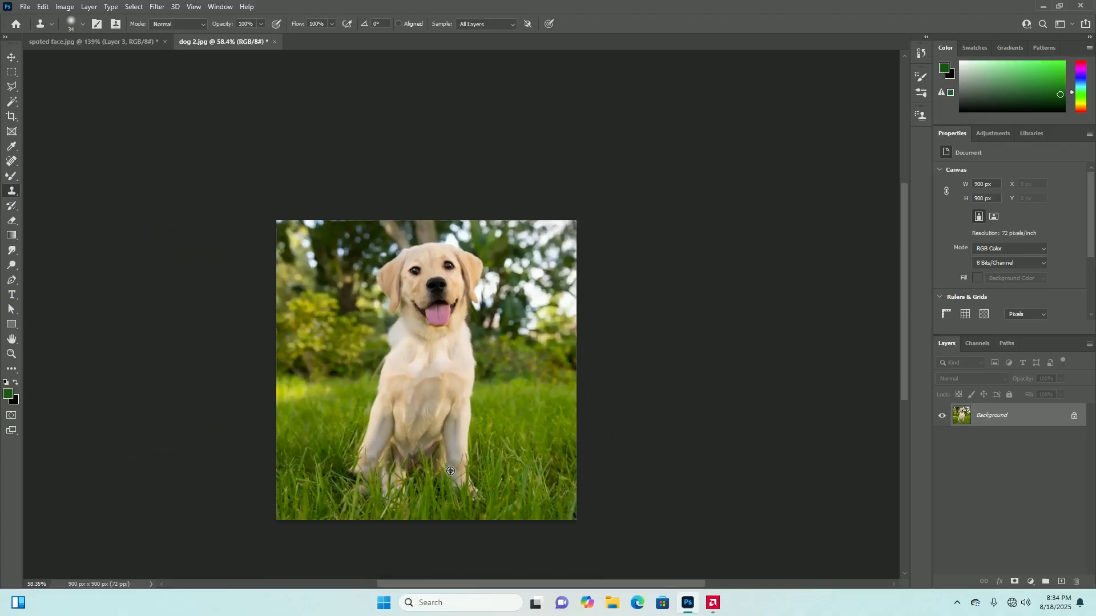
scroll(395, 412, "up", 1)
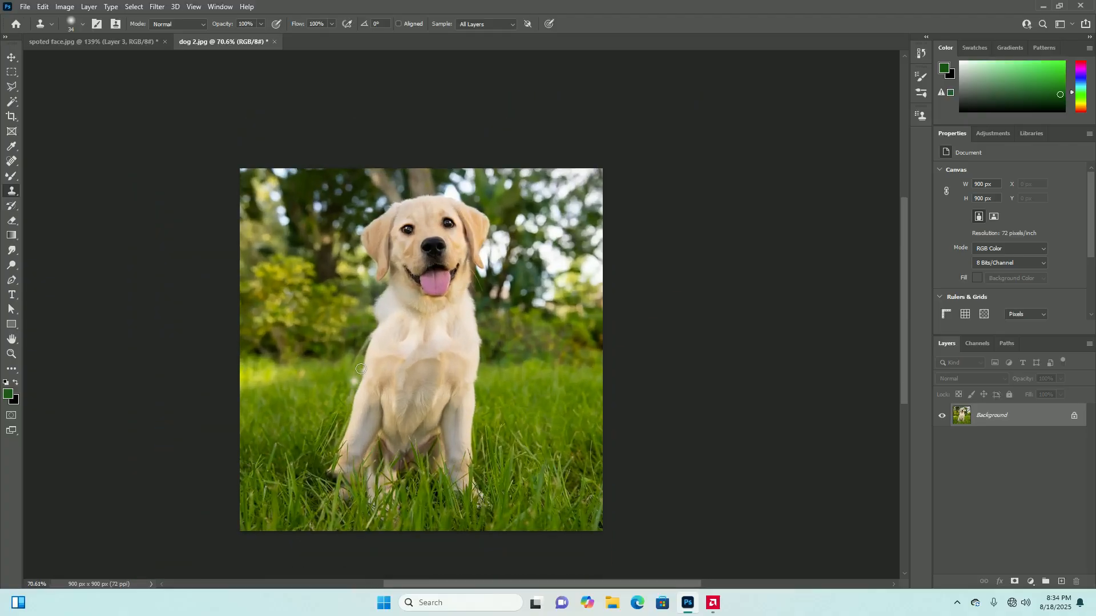
left_click_drag(367, 335, 349, 380)
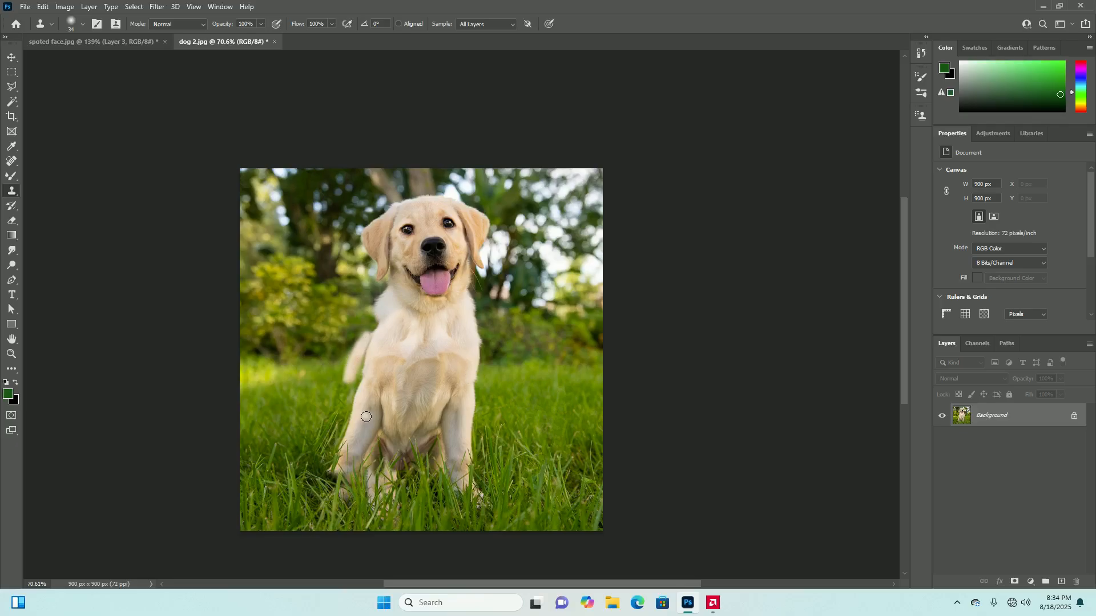
scroll(351, 312, "up", 3)
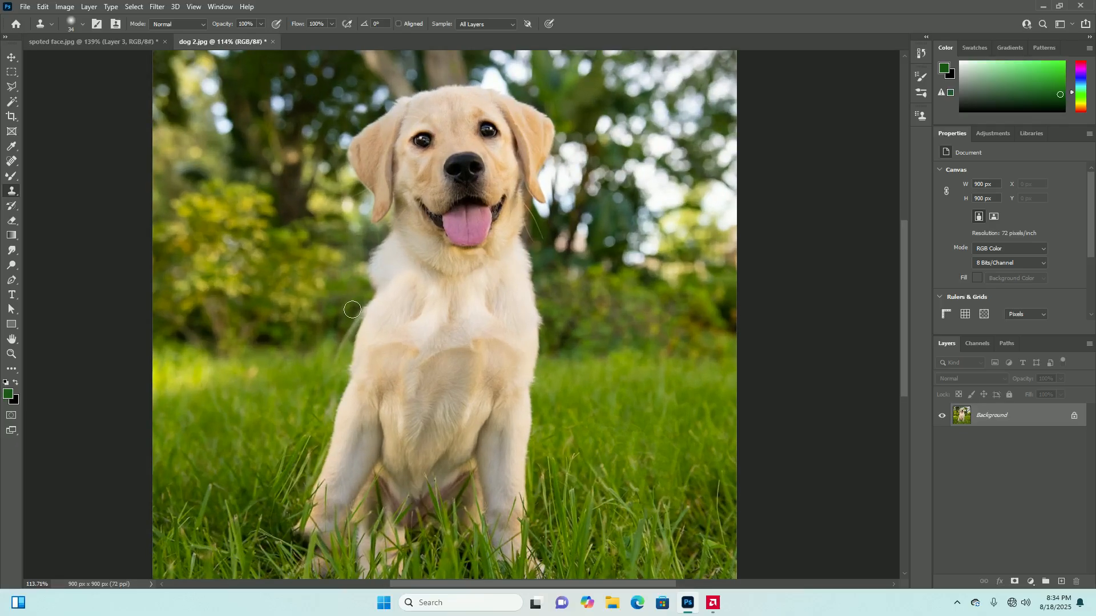
scroll(386, 402, "down", 3)
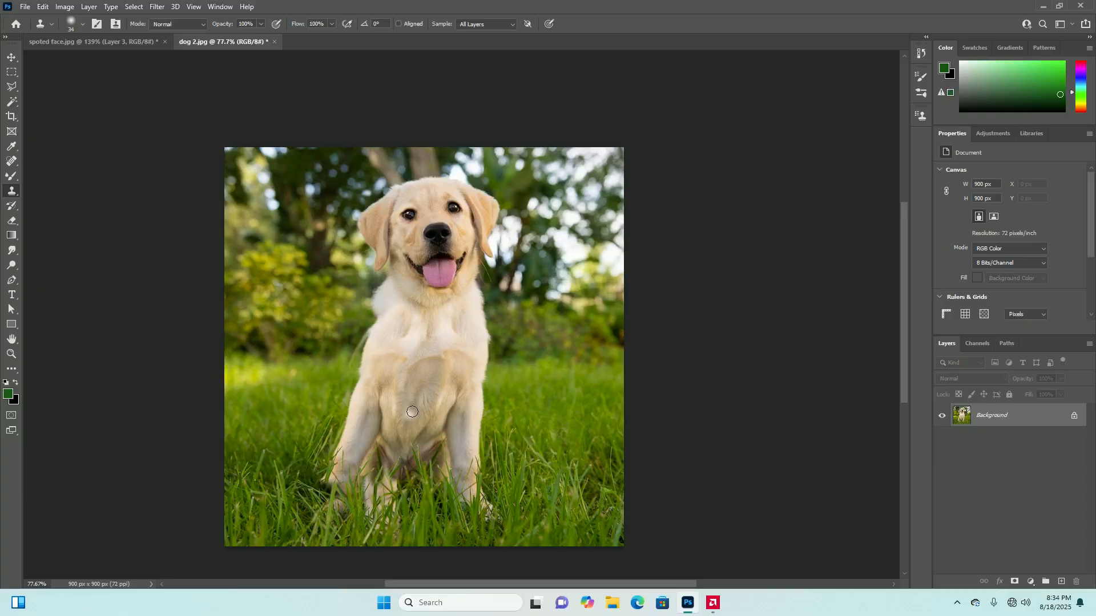
scroll(413, 417, "down", 2)
scroll(422, 428, "up", 3)
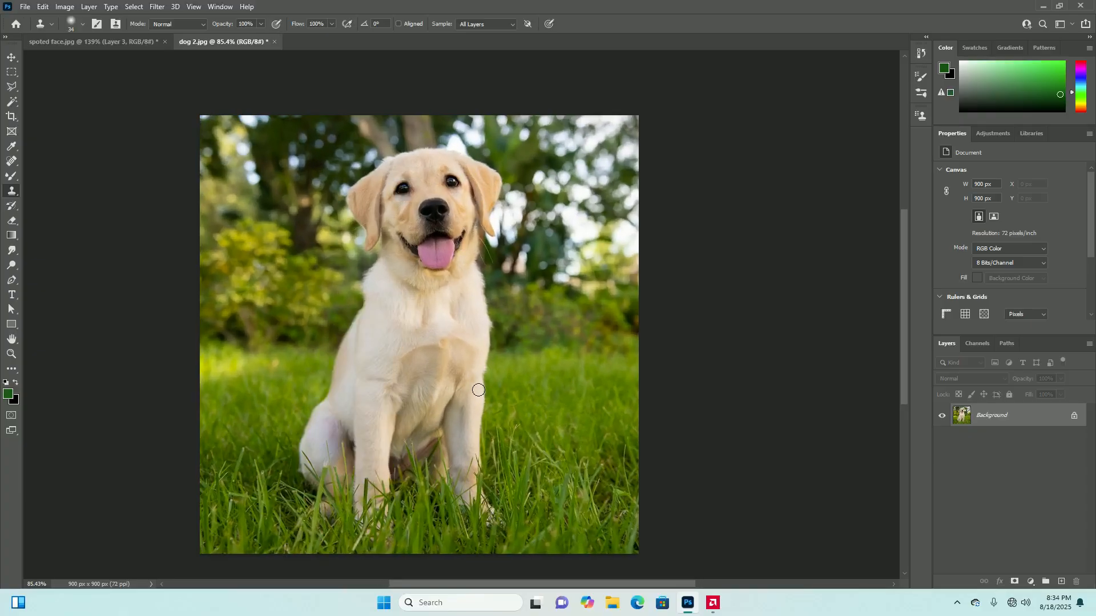
Resample the chest on the image's right side and clone the mirrored front leg over the opposite leg, hindquarters and surrounding grass
left_click(459, 349, "alt")
mouse_move(384, 342)
left_mouse_down()
mouse_move(396, 368)
mouse_move(377, 353)
mouse_move(380, 365)
mouse_move(394, 335)
mouse_move(369, 336)
mouse_move(357, 416)
mouse_move(393, 405)
mouse_move(362, 475)
mouse_move(345, 461)
mouse_move(351, 391)
mouse_move(372, 319)
mouse_move(347, 386)
mouse_move(350, 325)
mouse_move(347, 365)
mouse_move(313, 456)
mouse_move(327, 402)
mouse_move(307, 450)
mouse_move(313, 477)
mouse_move(332, 467)
mouse_move(363, 472)
mouse_move(355, 465)
mouse_move(348, 491)
mouse_move(325, 496)
mouse_move(309, 480)
mouse_move(307, 499)
mouse_move(320, 487)
mouse_move(306, 508)
mouse_move(328, 495)
mouse_move(283, 500)
mouse_move(277, 467)
mouse_move(314, 472)
mouse_move(311, 506)
left_mouse_up()
mouse_move(347, 465)
left_mouse_down()
mouse_move(354, 440)
mouse_move(379, 465)
mouse_move(385, 502)
mouse_move(345, 479)
mouse_move(380, 530)
mouse_move(366, 533)
mouse_move(384, 536)
mouse_move(369, 547)
left_mouse_up()
mouse_move(321, 510)
left_mouse_down()
mouse_move(318, 486)
mouse_move(287, 481)
left_mouse_up()
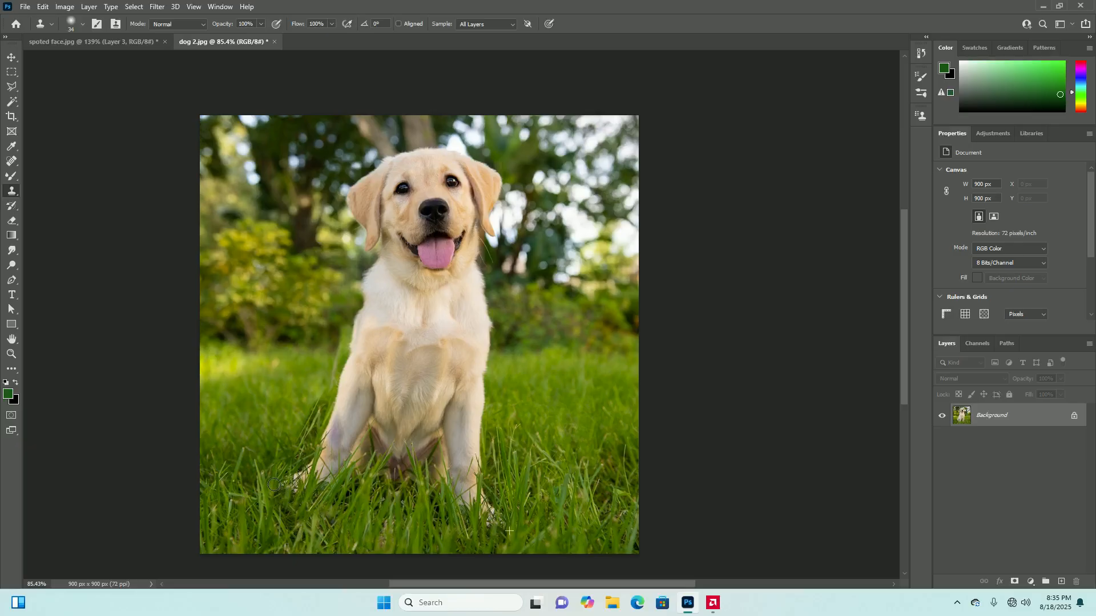
Touch up the cloned fur down the middle of the dog's chest with short Clone Stamp strokes
scroll(343, 463, "down", 4)
scroll(417, 451, "up", 2)
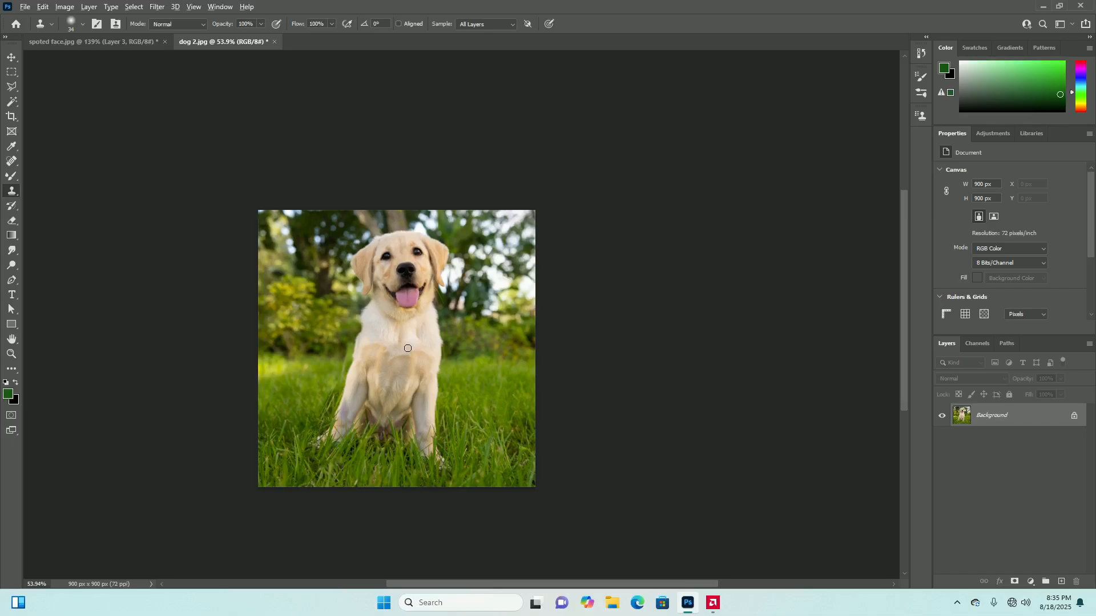
scroll(407, 348, "down", 3)
scroll(437, 368, "up", 2)
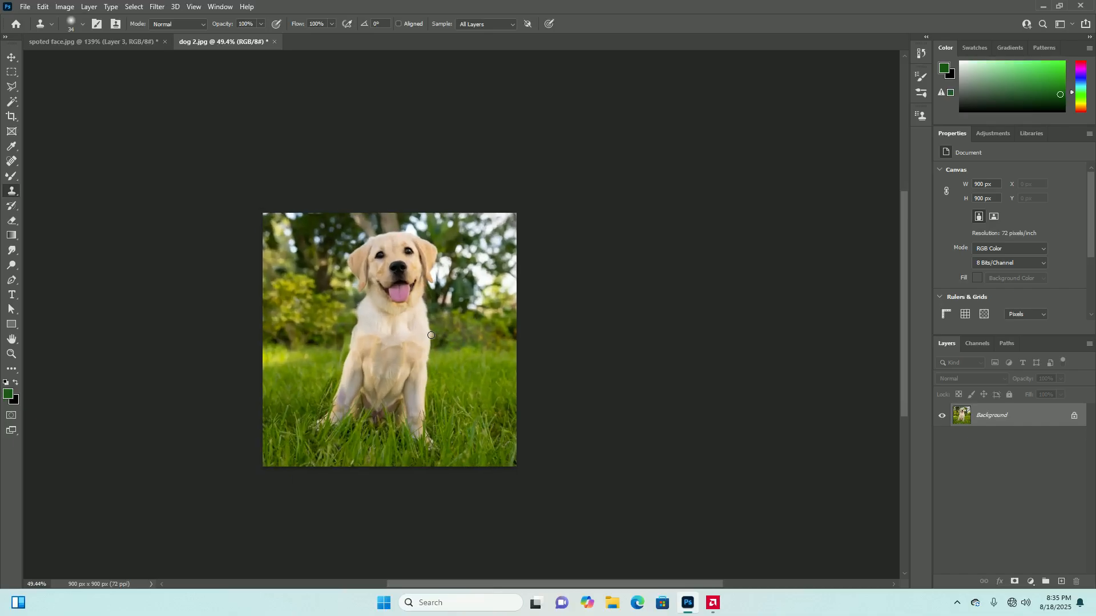
scroll(418, 280, "up", 1)
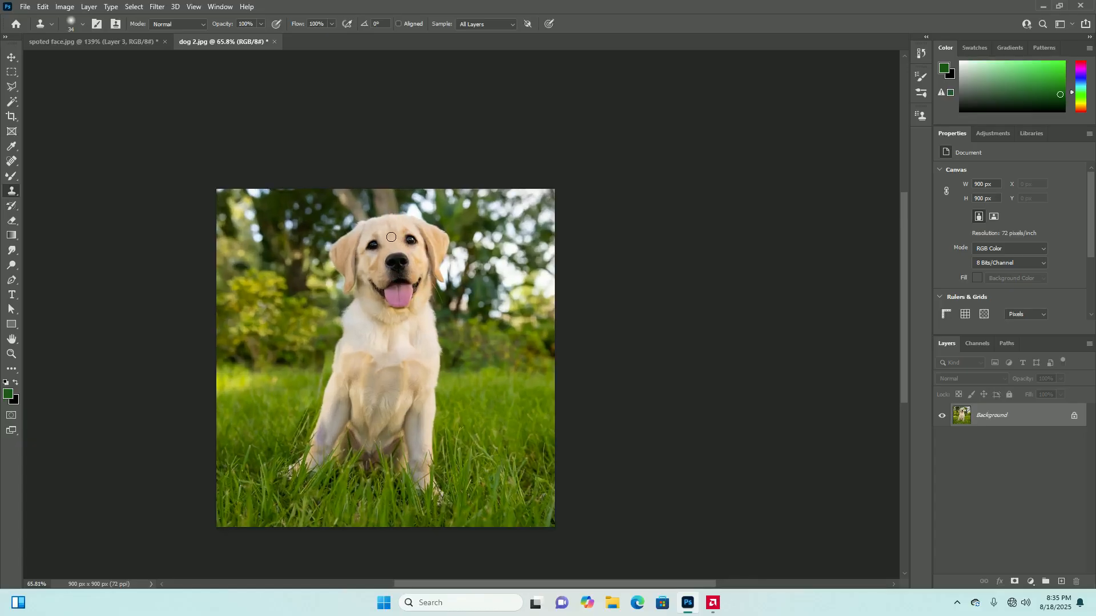
scroll(407, 374, "down", 1)
scroll(407, 374, "up", 1)
mouse_move(374, 381)
left_mouse_down()
mouse_move(379, 368)
mouse_move(380, 381)
mouse_move(367, 368)
left_mouse_up()
mouse_move(371, 383)
left_mouse_down()
mouse_move(402, 376)
mouse_move(387, 386)
mouse_move(392, 375)
mouse_move(361, 376)
mouse_move(383, 390)
mouse_move(366, 383)
mouse_move(363, 398)
mouse_move(355, 382)
mouse_move(385, 390)
mouse_move(375, 413)
mouse_move(361, 411)
mouse_move(376, 393)
mouse_move(368, 434)
left_mouse_up()
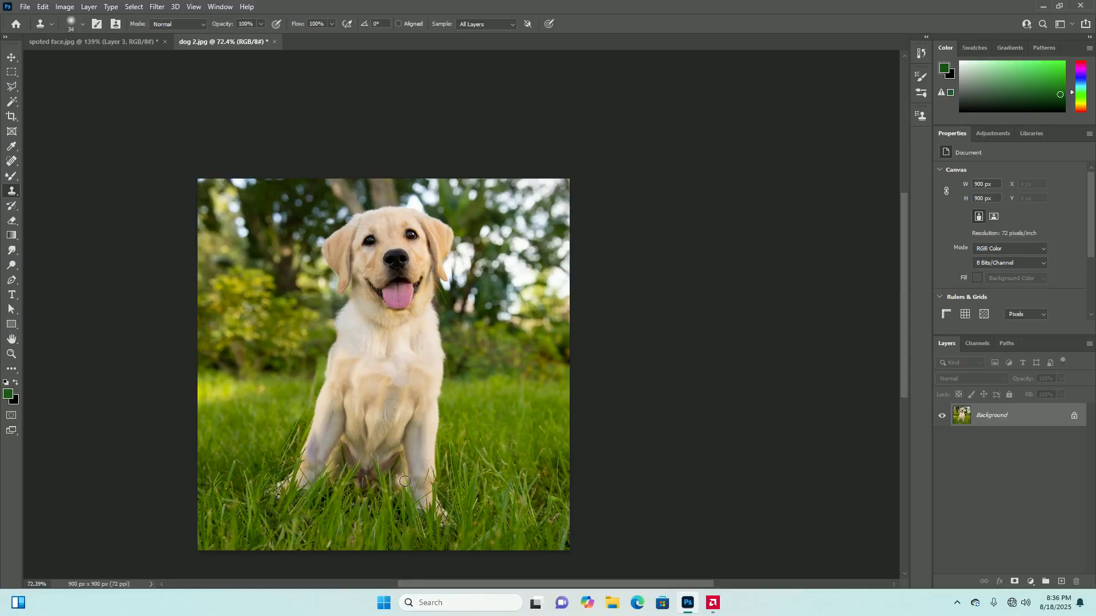
scroll(401, 401, "down", 5, "alt")
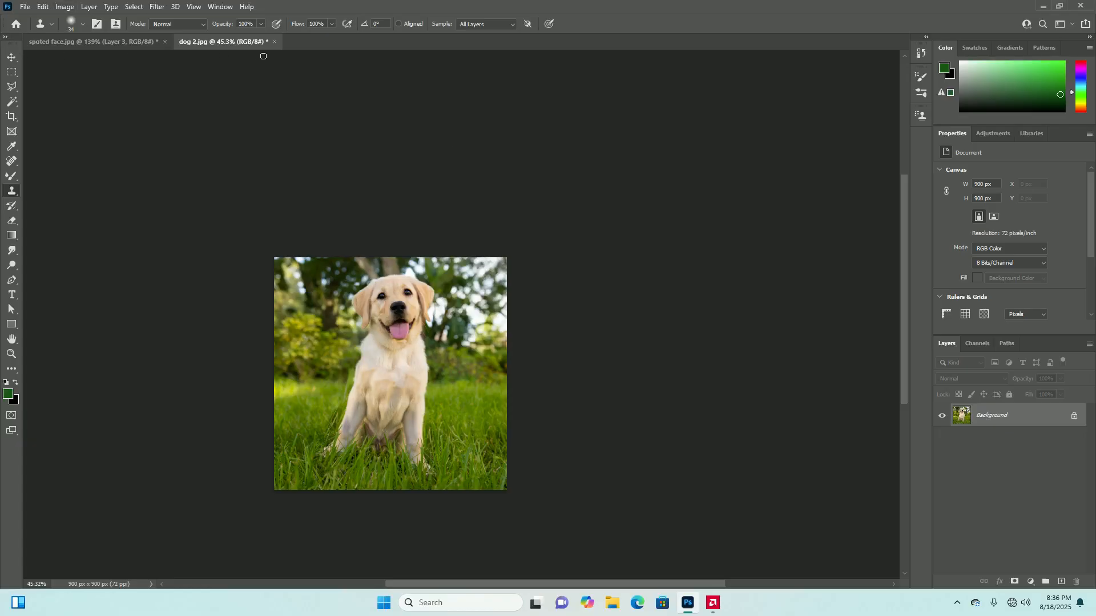
Close dog 2.jpg and spoted face.jpg without saving their changes, and exit the program
left_click(276, 44)
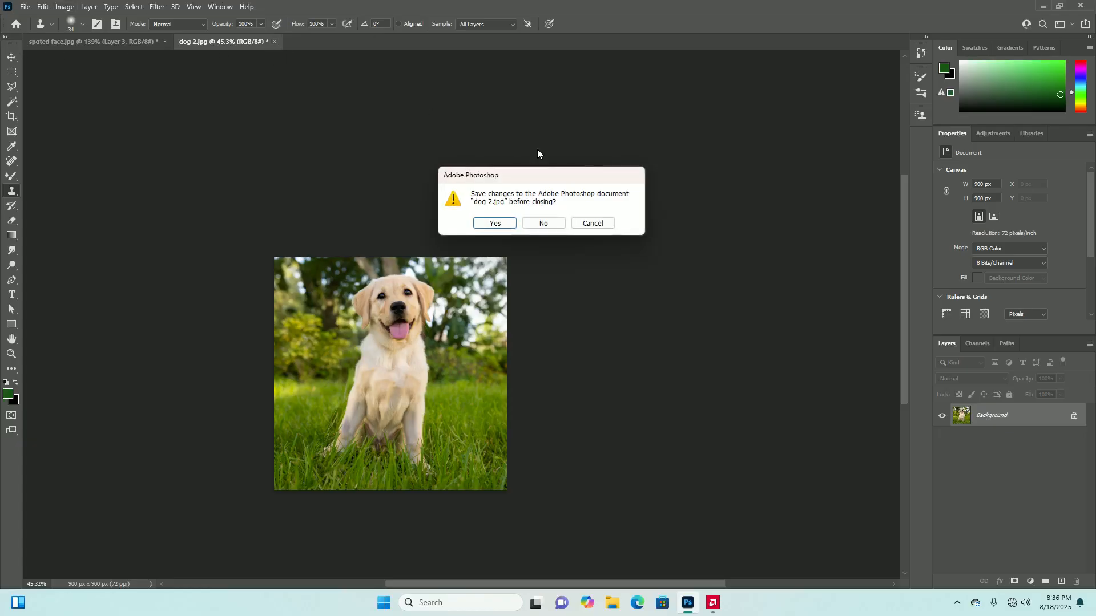
left_click(543, 223)
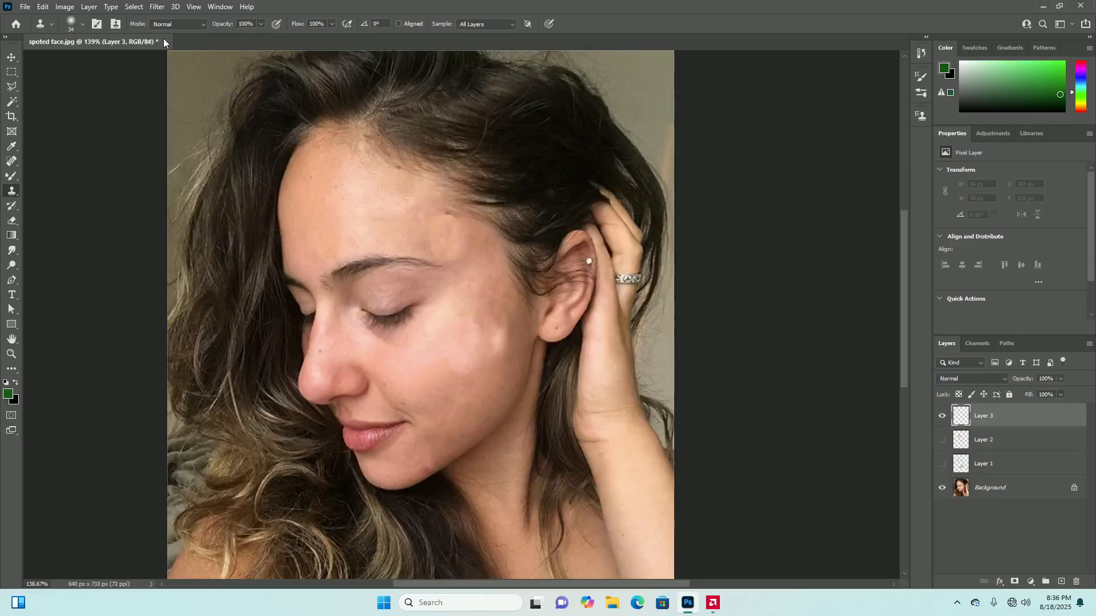
left_click(164, 40)
left_click(550, 226)
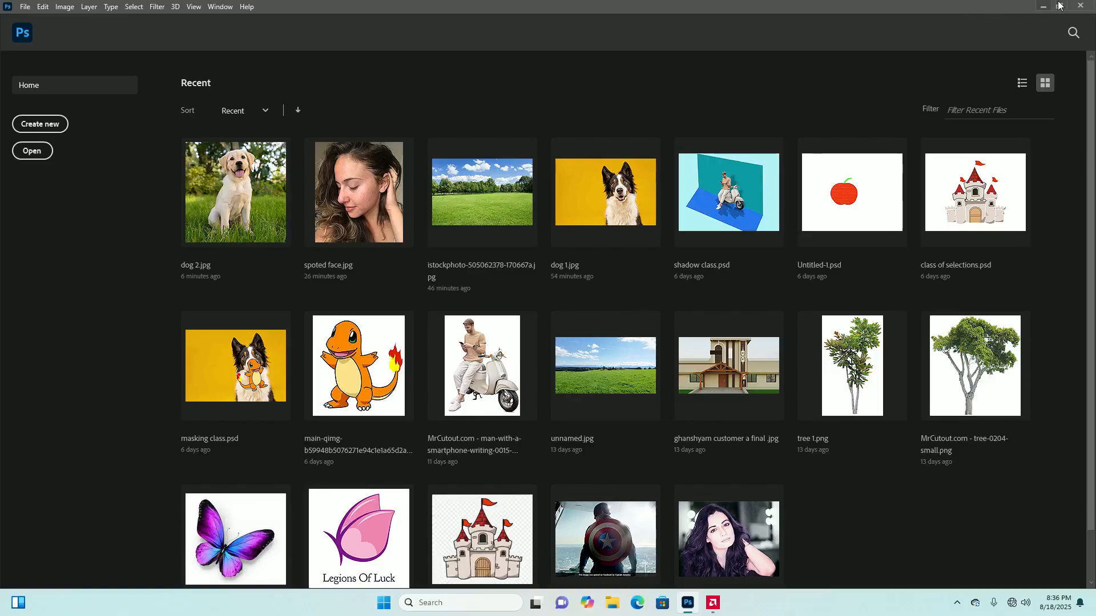
left_click(1080, 5)
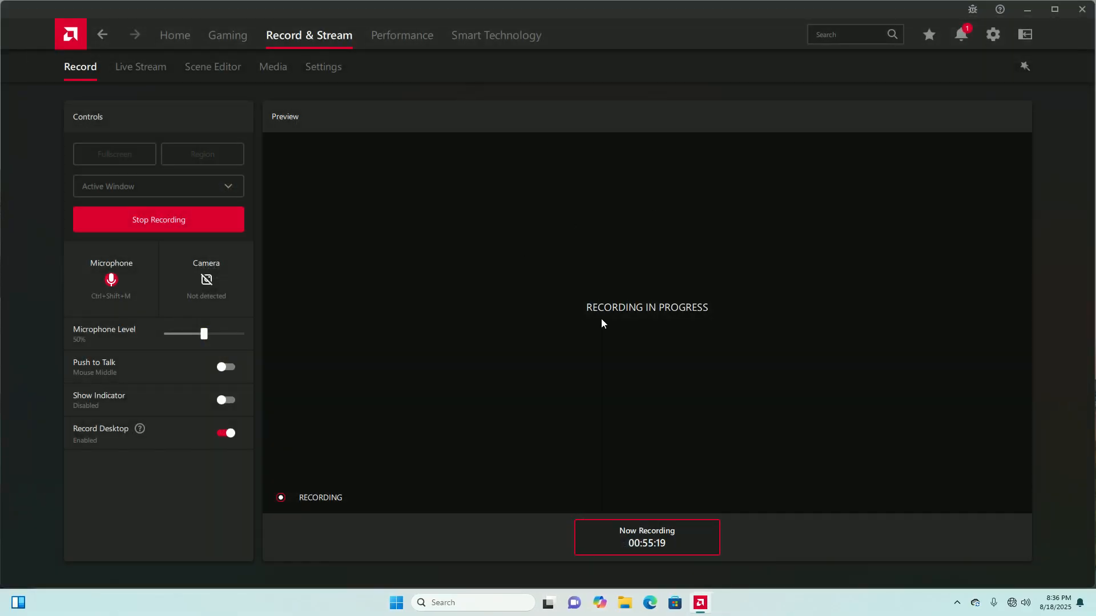